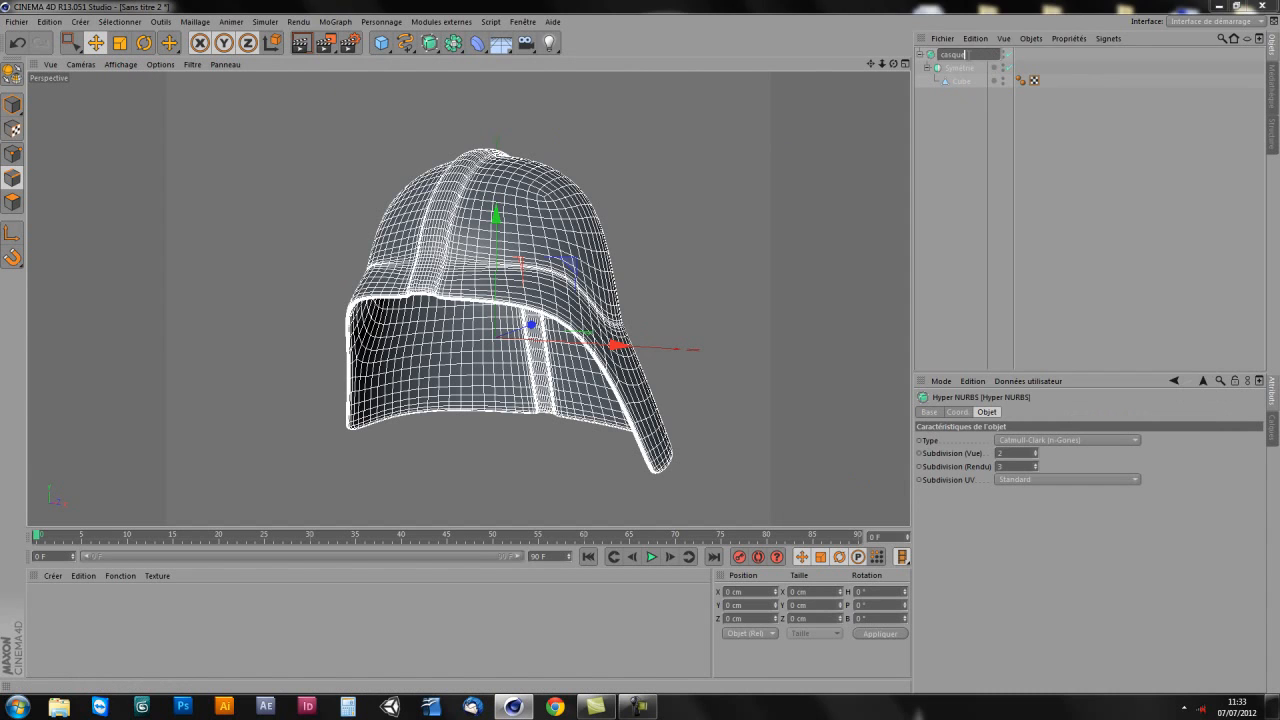
# Step: Name the helmet's Hyper NURBS object "casque", collapse its hierarchy and clear the selection
pyautogui.click(920, 56)
pyautogui.click(944, 100)
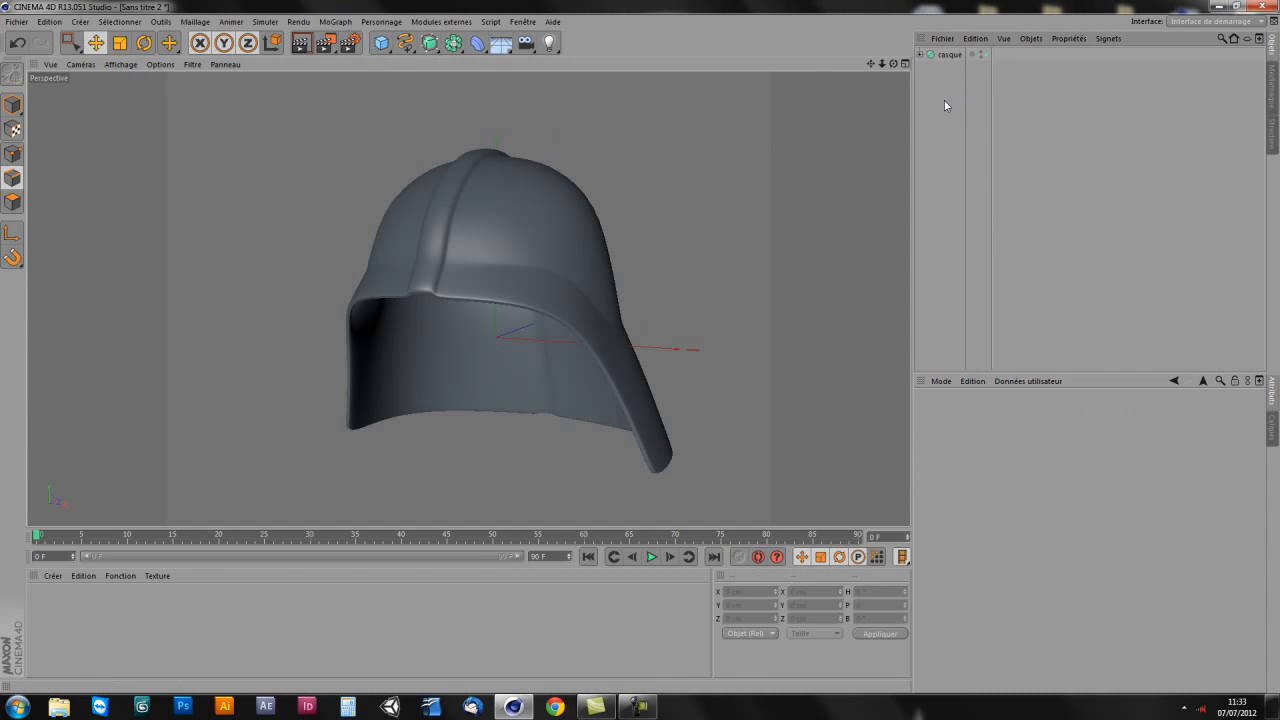
# Step: Switch to the enlarged front view and hide the casque object so only the Darth Vader blueprint shows
pyautogui.keyDown('alt'); pyautogui.moveTo(640, 337); pyautogui.dragTo(600, 336); pyautogui.keyUp('alt')
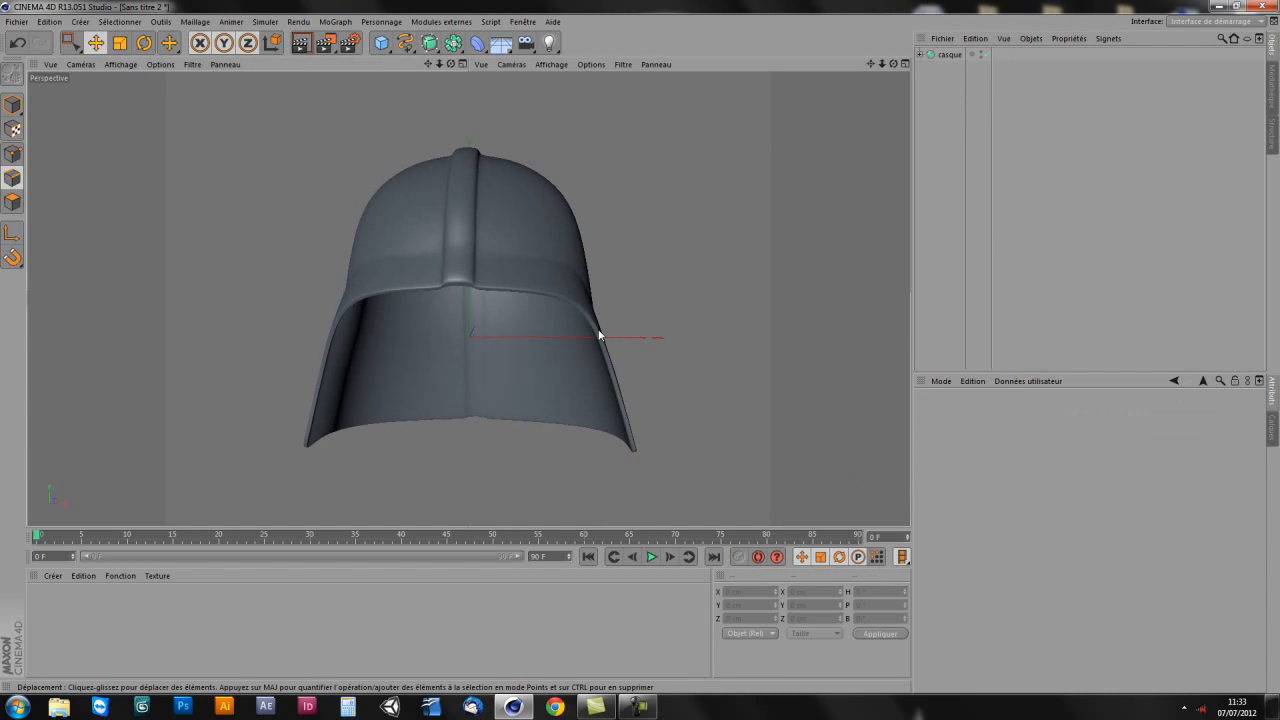
pyautogui.middleClick(600, 336)
pyautogui.middleClick(726, 429)
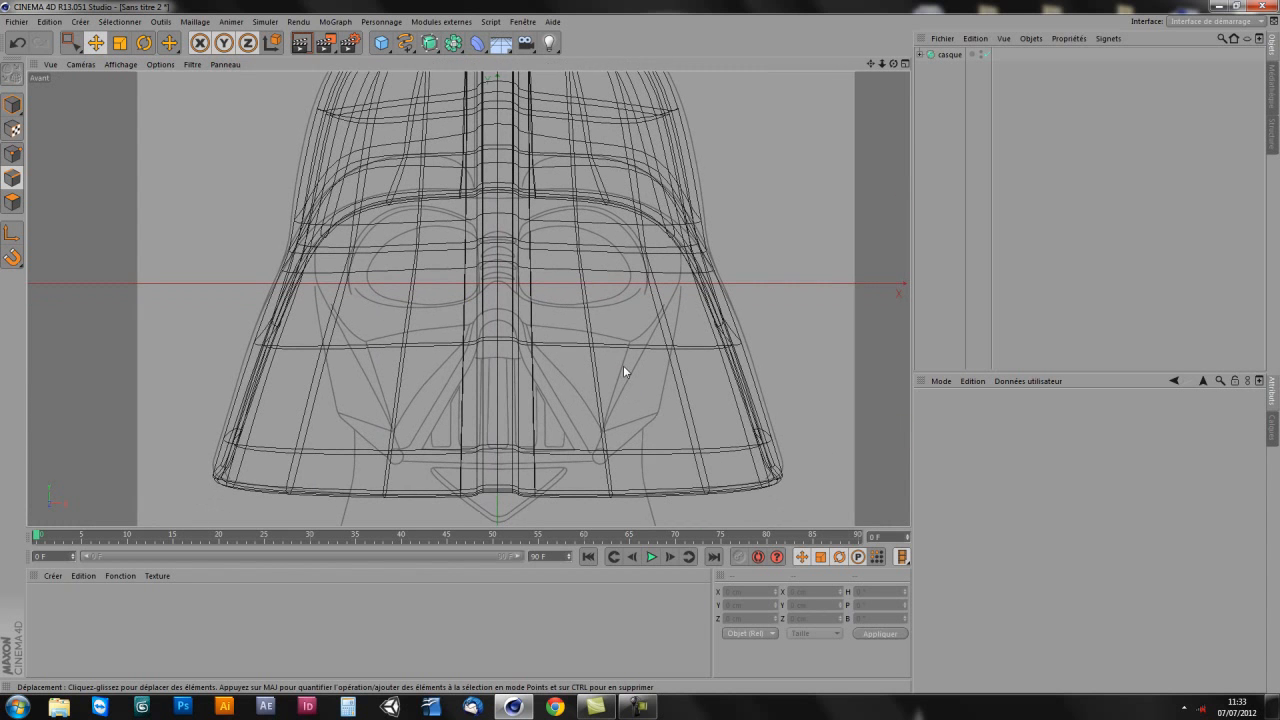
pyautogui.click(973, 52)
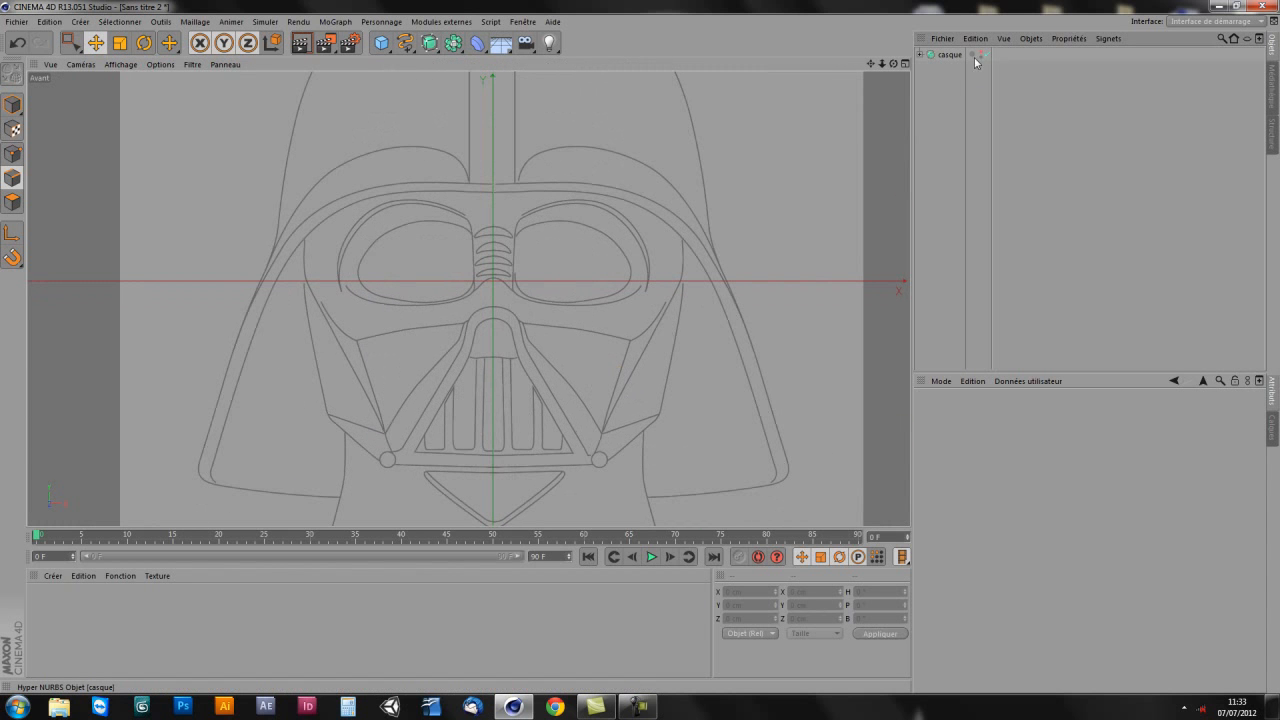
pyautogui.click(978, 52)
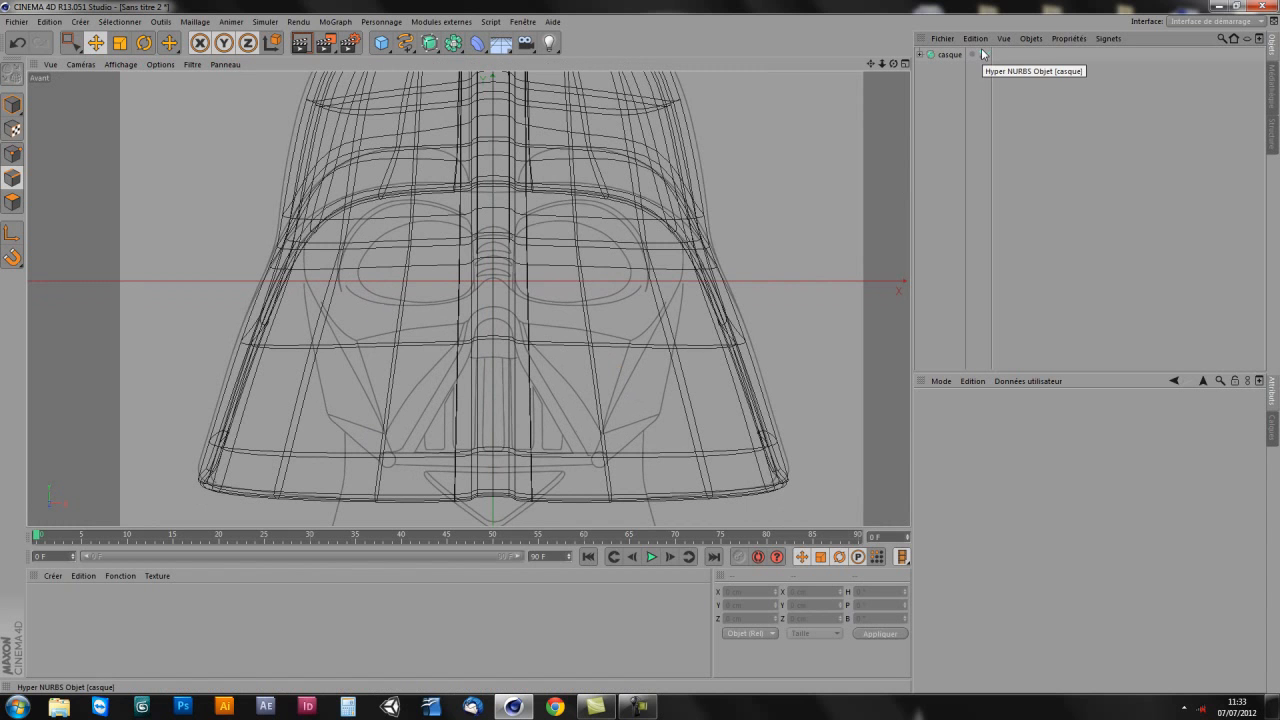
pyautogui.click(979, 53)
pyautogui.click(980, 52)
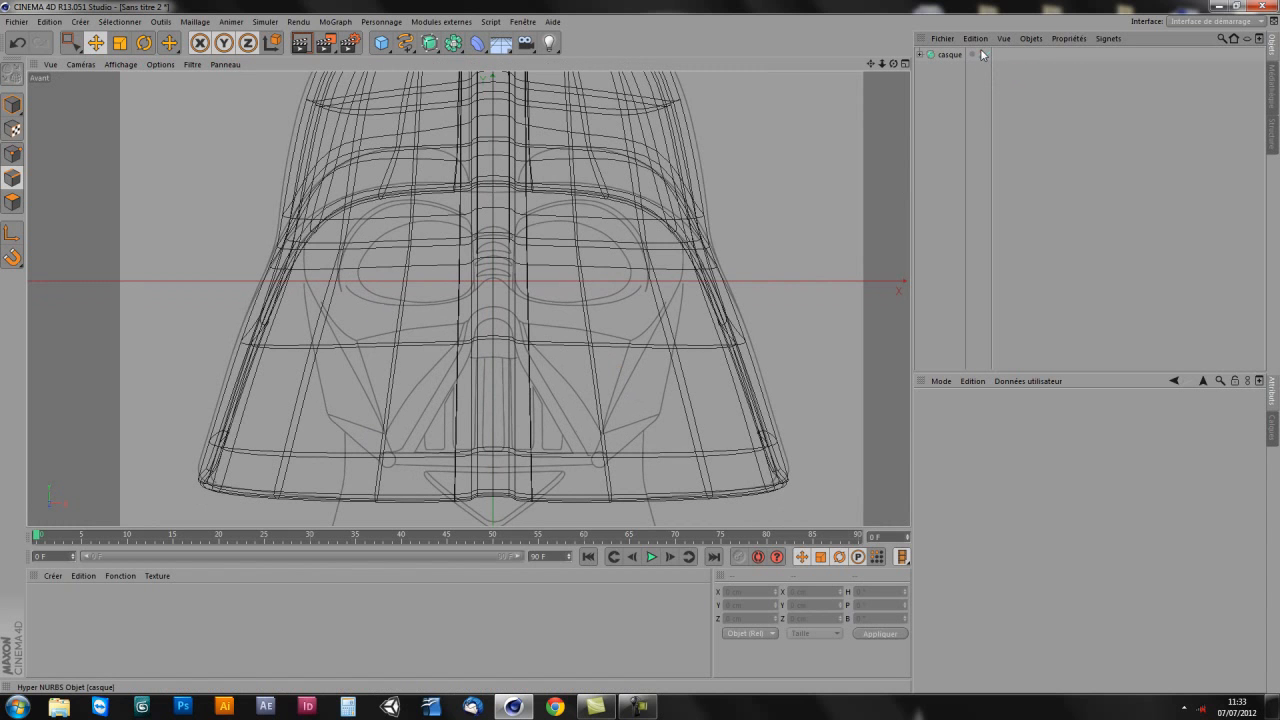
pyautogui.click(981, 53)
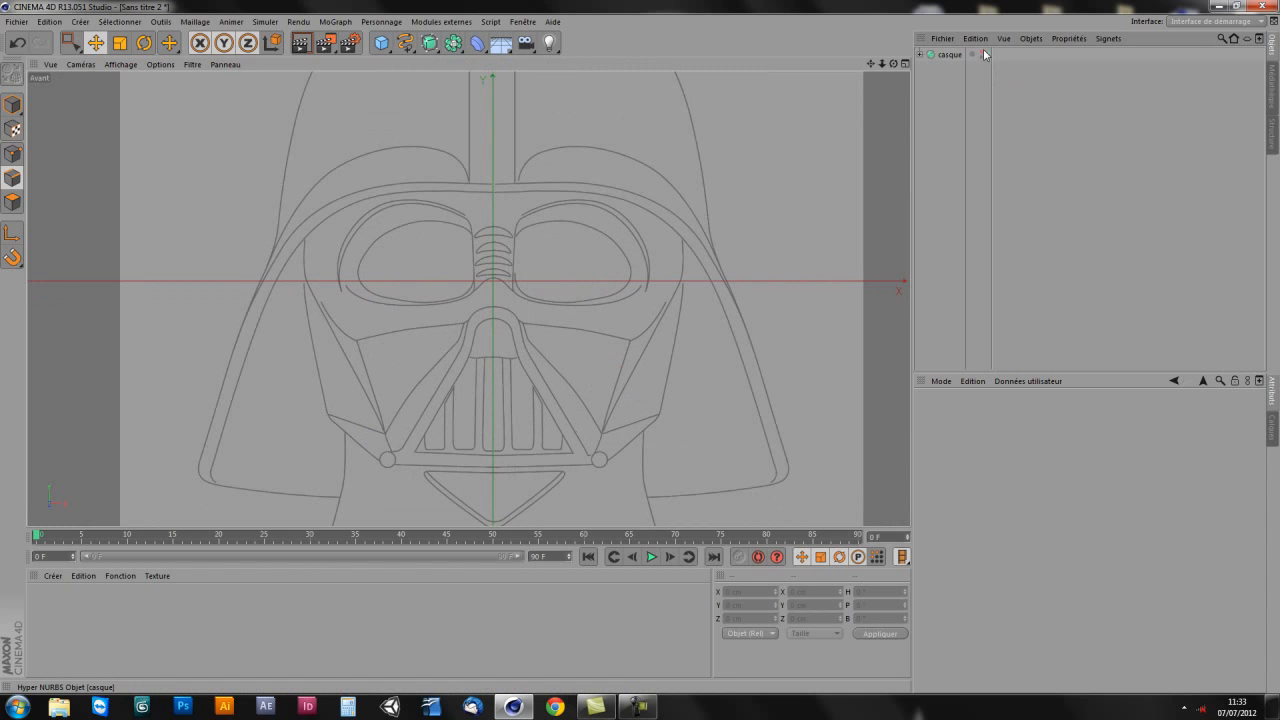
pyautogui.keyDown('alt'); pyautogui.moveTo(493, 492); pyautogui.dragTo(495, 478, button='middle'); pyautogui.keyUp('alt')
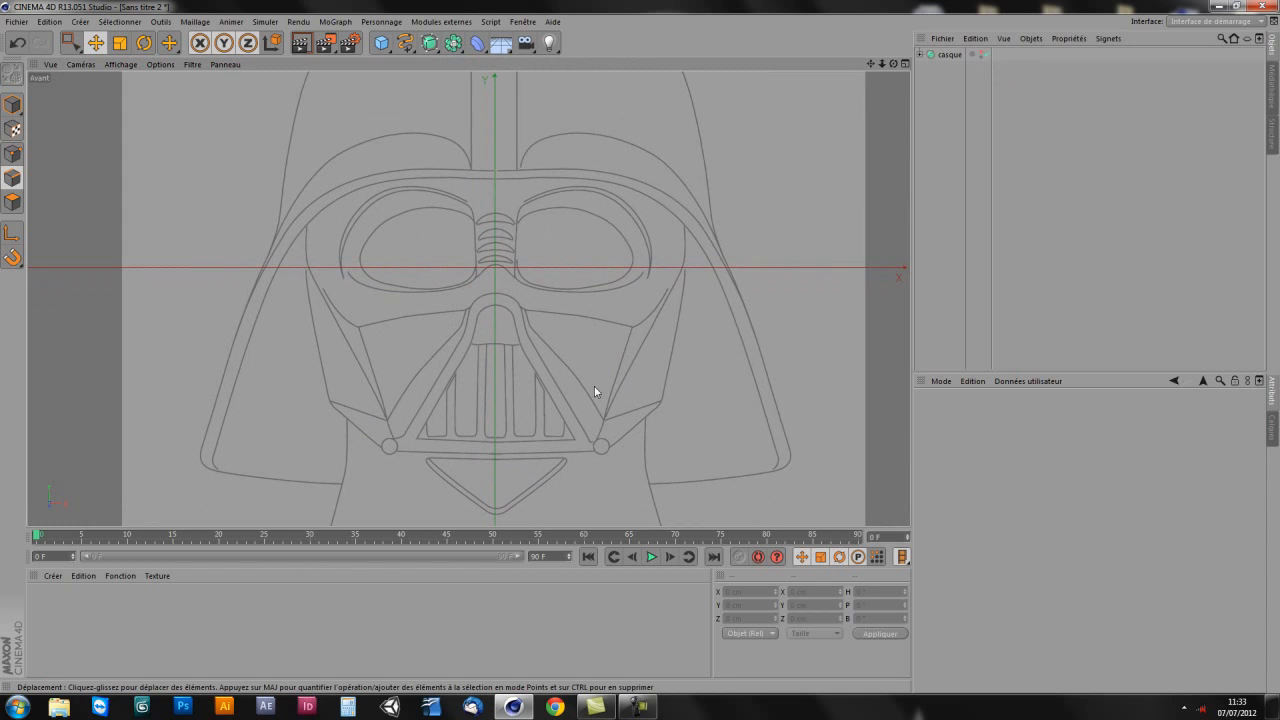
# Step: Try grouping the casque object under a null object, remove the null and hide the casque object again
pyautogui.click(982, 54)
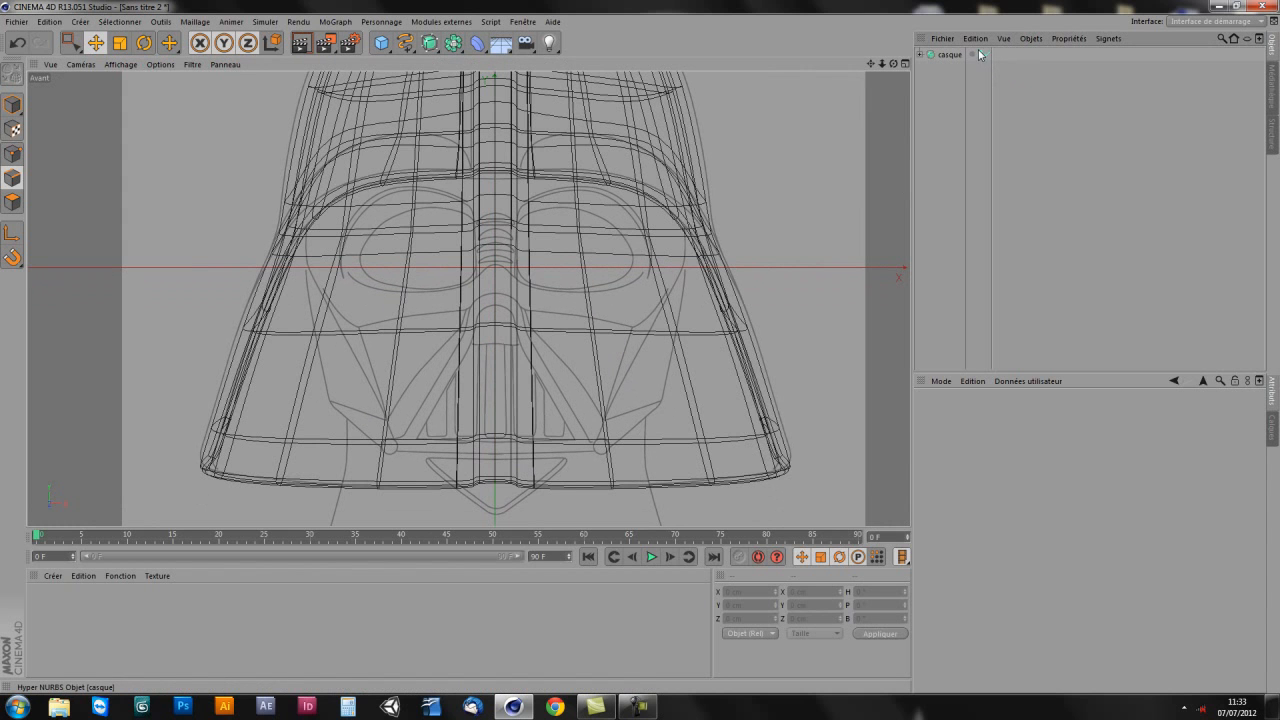
pyautogui.click(949, 55)
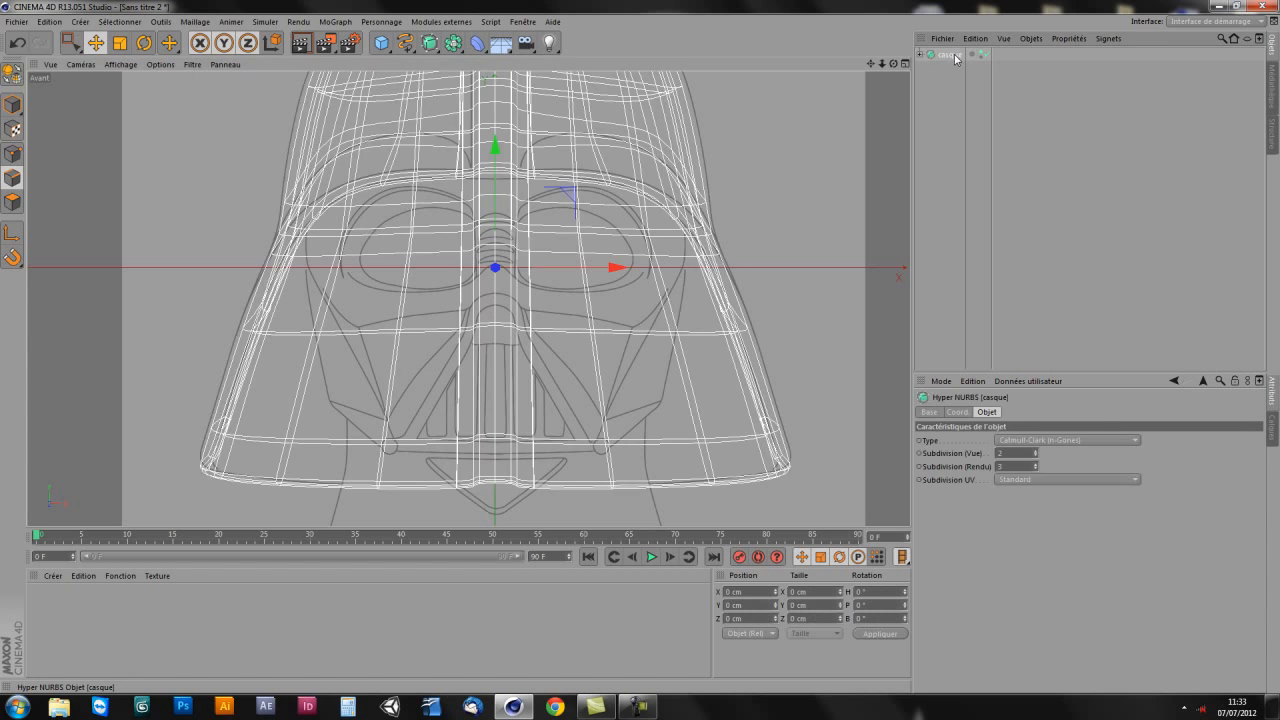
pyautogui.hotkey('alt', 'g')
pyautogui.click(919, 55)
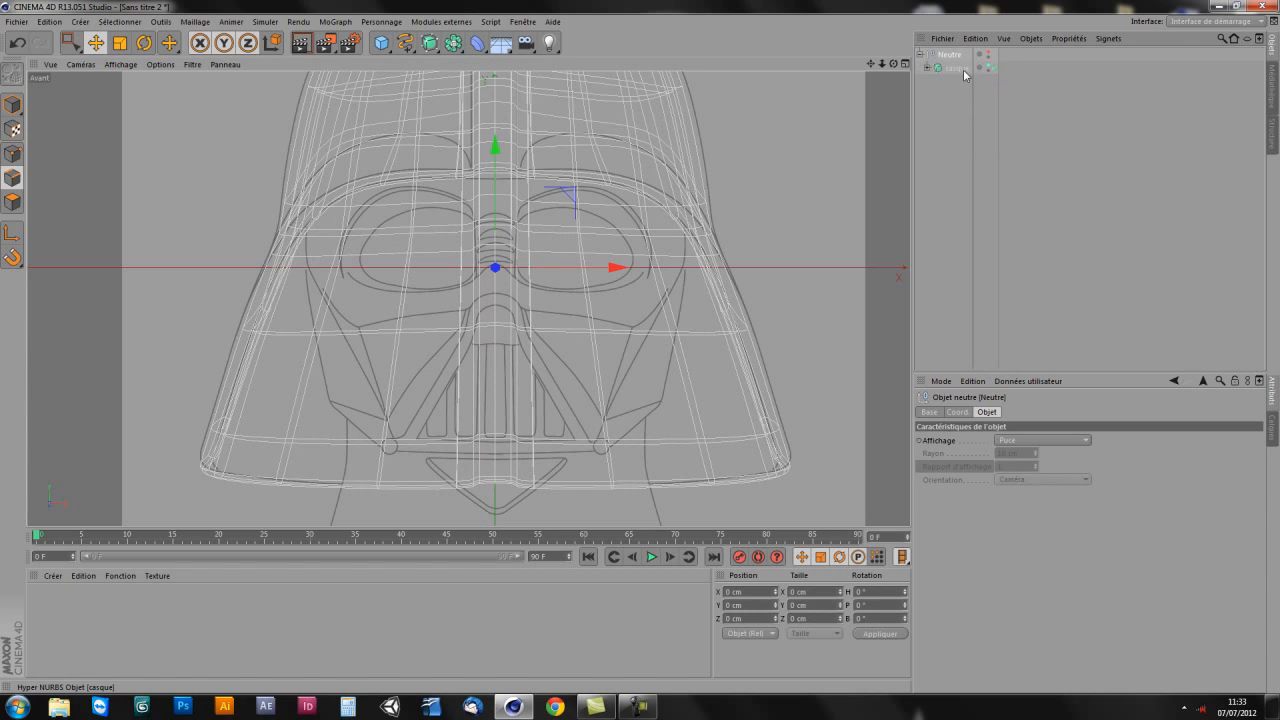
pyautogui.moveTo(957, 95); pyautogui.dragTo(957, 99)
pyautogui.click(952, 55)
pyautogui.press('Delete')
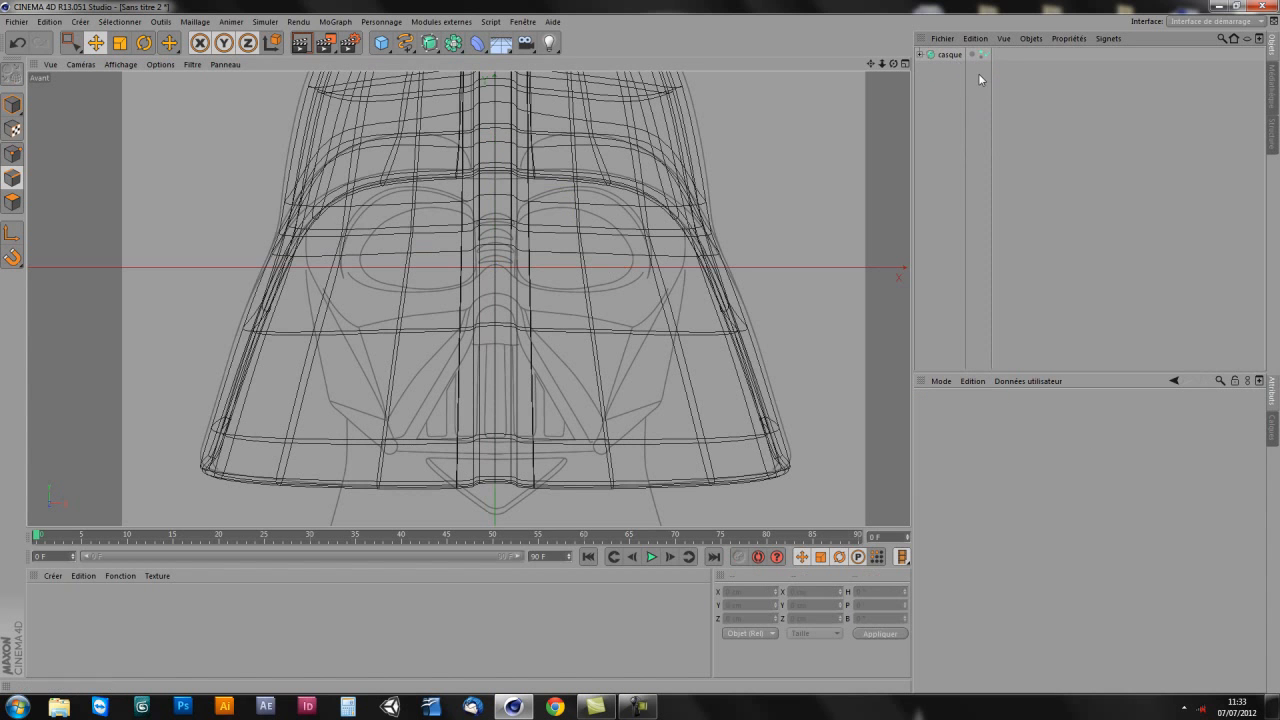
pyautogui.click(981, 55)
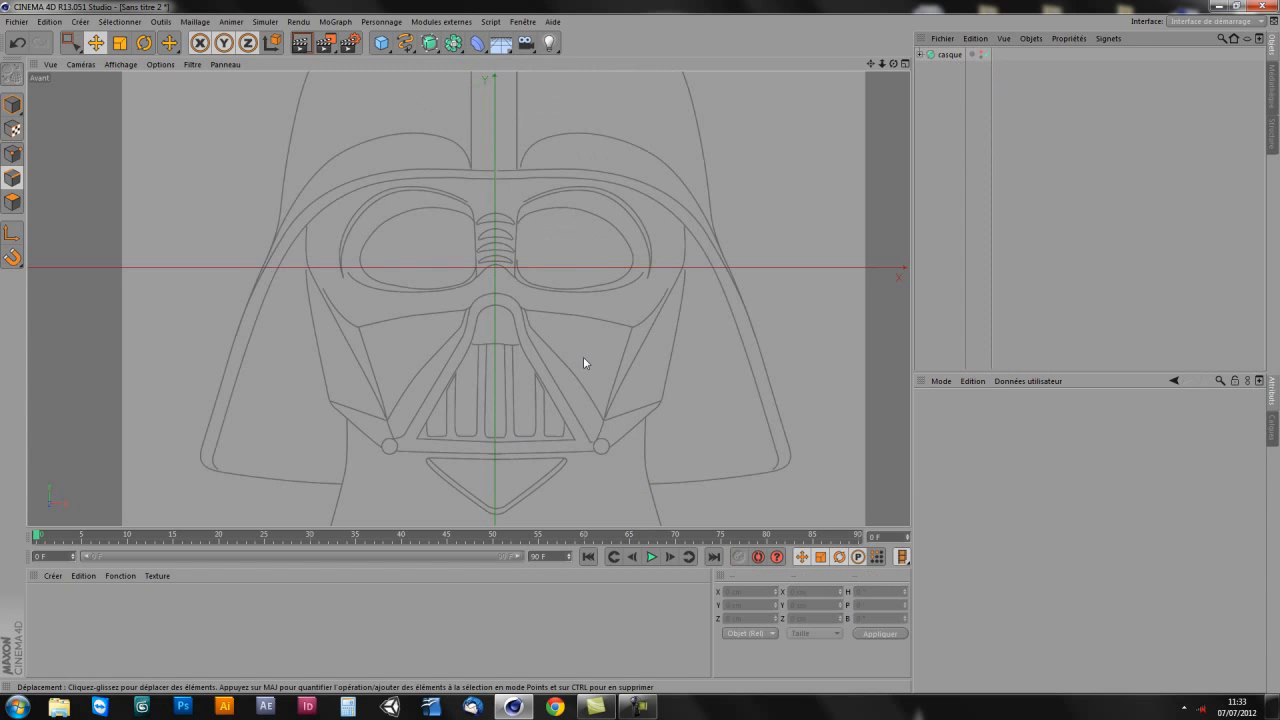
# Step: Examine the mask's outline, eyes, nose and mouth grille on the front blueprint
pyautogui.scroll(2, 590, 358)
pyautogui.scroll(2, 606, 330)
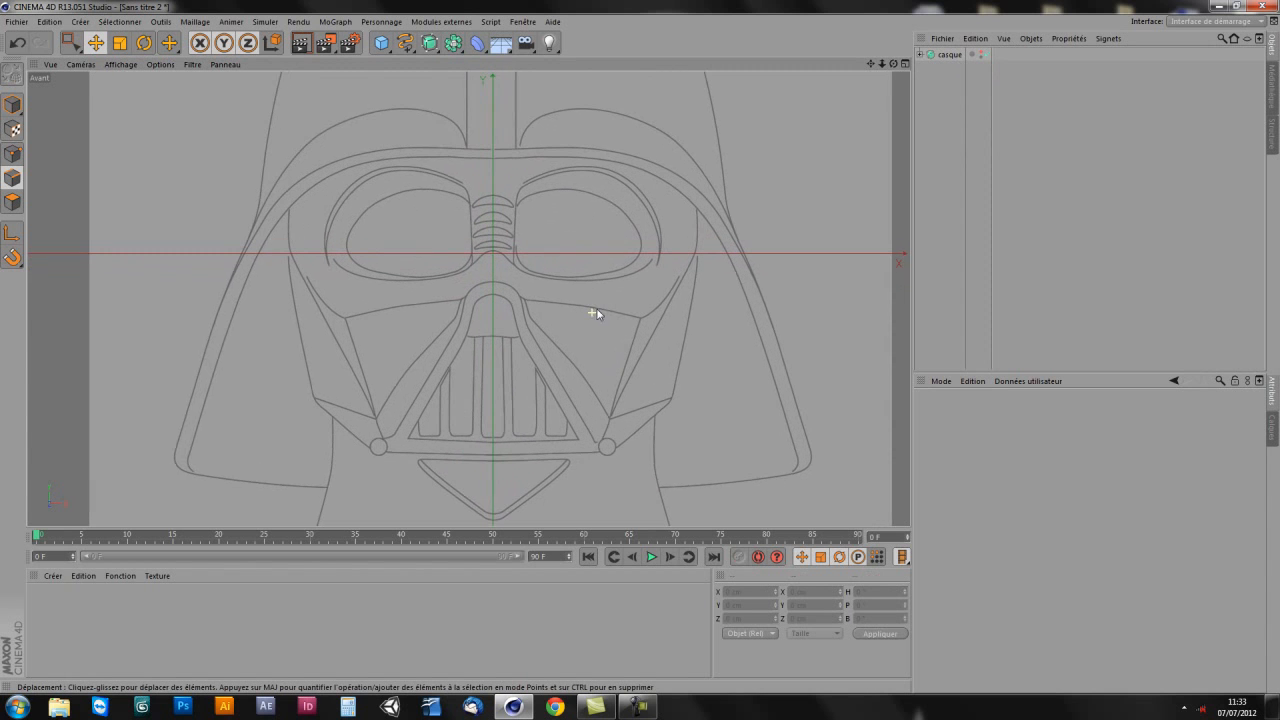
pyautogui.scroll(3, 620, 332)
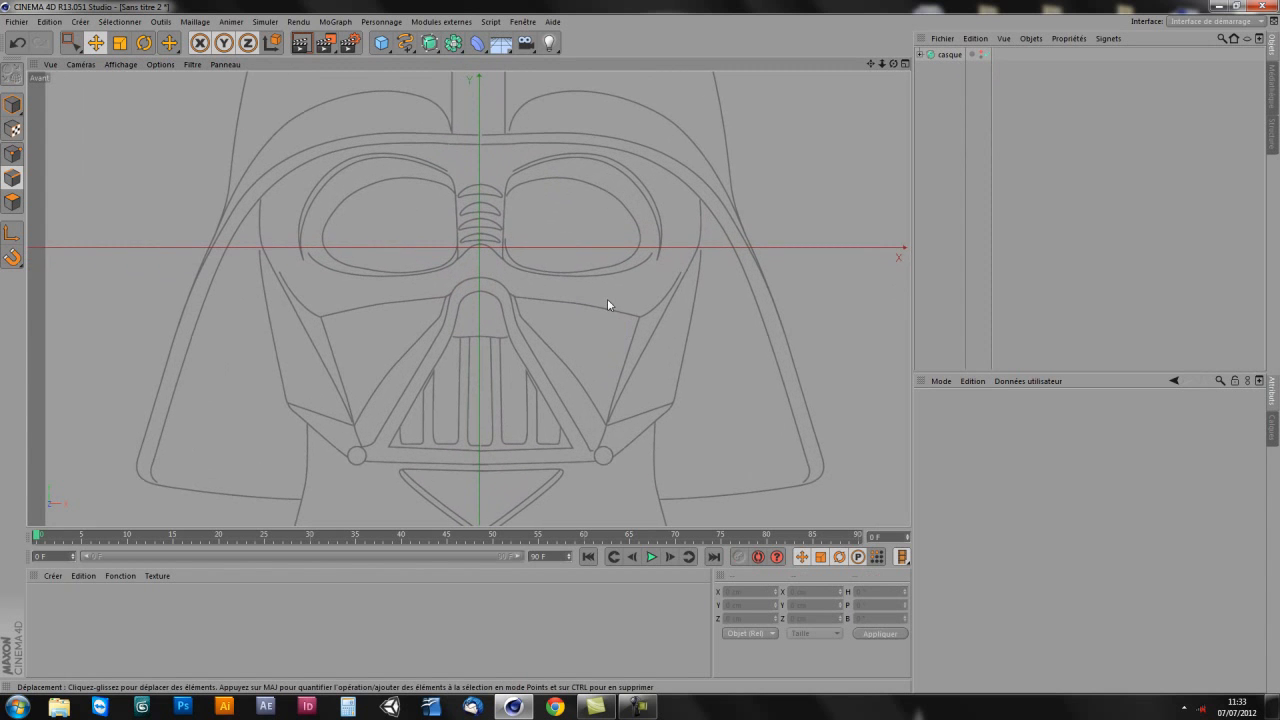
pyautogui.keyDown('alt'); pyautogui.moveTo(589, 346); pyautogui.dragTo(584, 347, button='middle'); pyautogui.keyUp('alt')
pyautogui.keyDown('alt'); pyautogui.moveTo(555, 305); pyautogui.dragTo(531, 304, button='middle'); pyautogui.keyUp('alt')
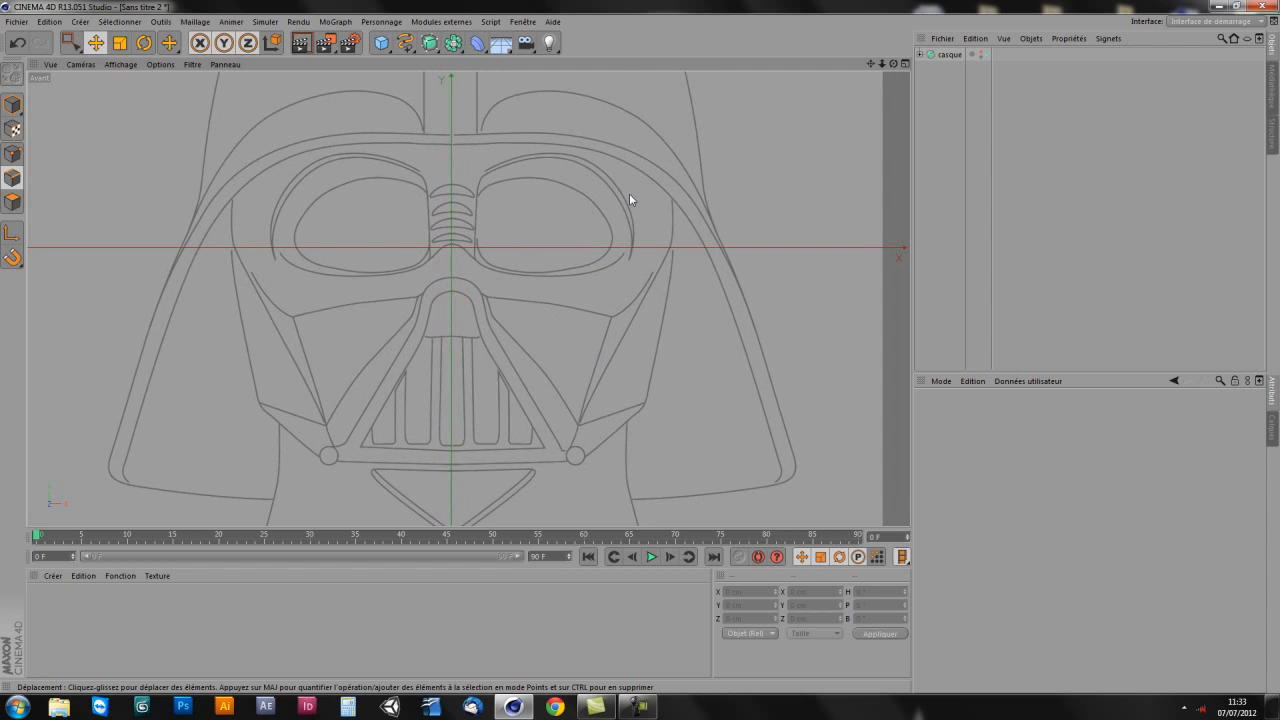
pyautogui.keyDown('alt'); pyautogui.moveTo(563, 188); pyautogui.dragTo(544, 196, button='middle'); pyautogui.keyUp('alt')
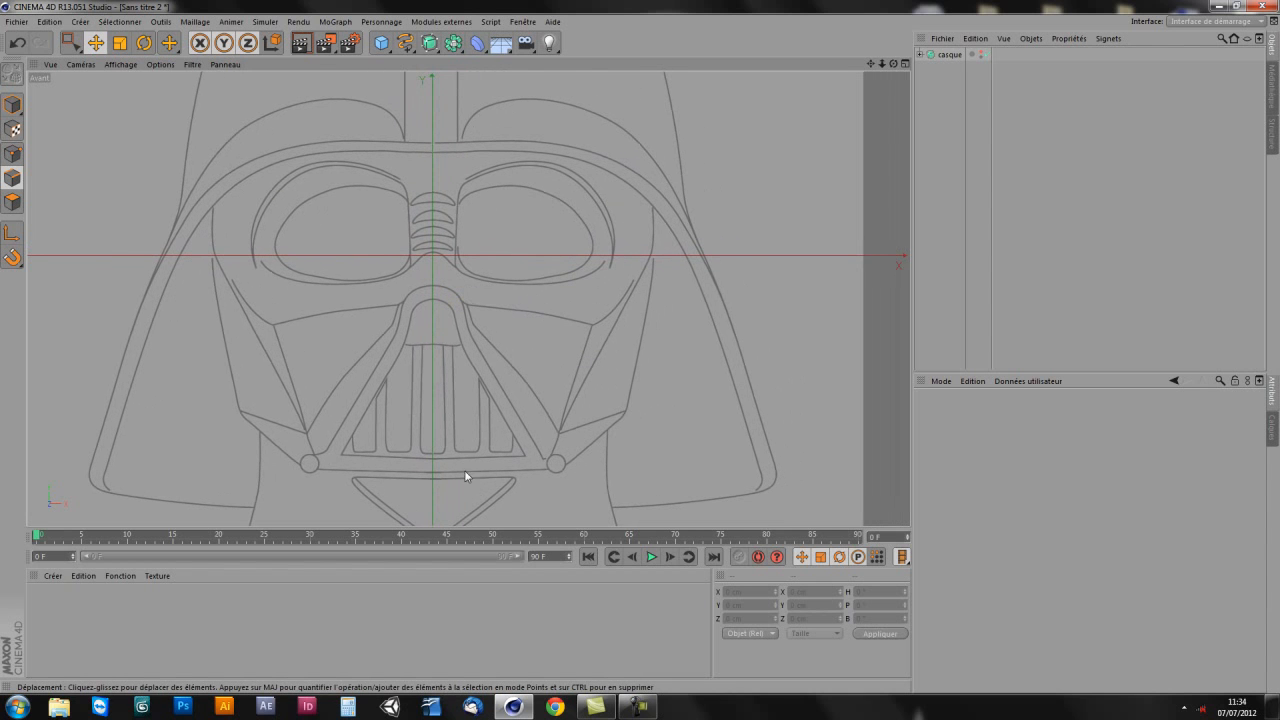
pyautogui.keyDown('alt'); pyautogui.moveTo(592, 370); pyautogui.dragTo(643, 302, button='middle'); pyautogui.keyUp('alt')
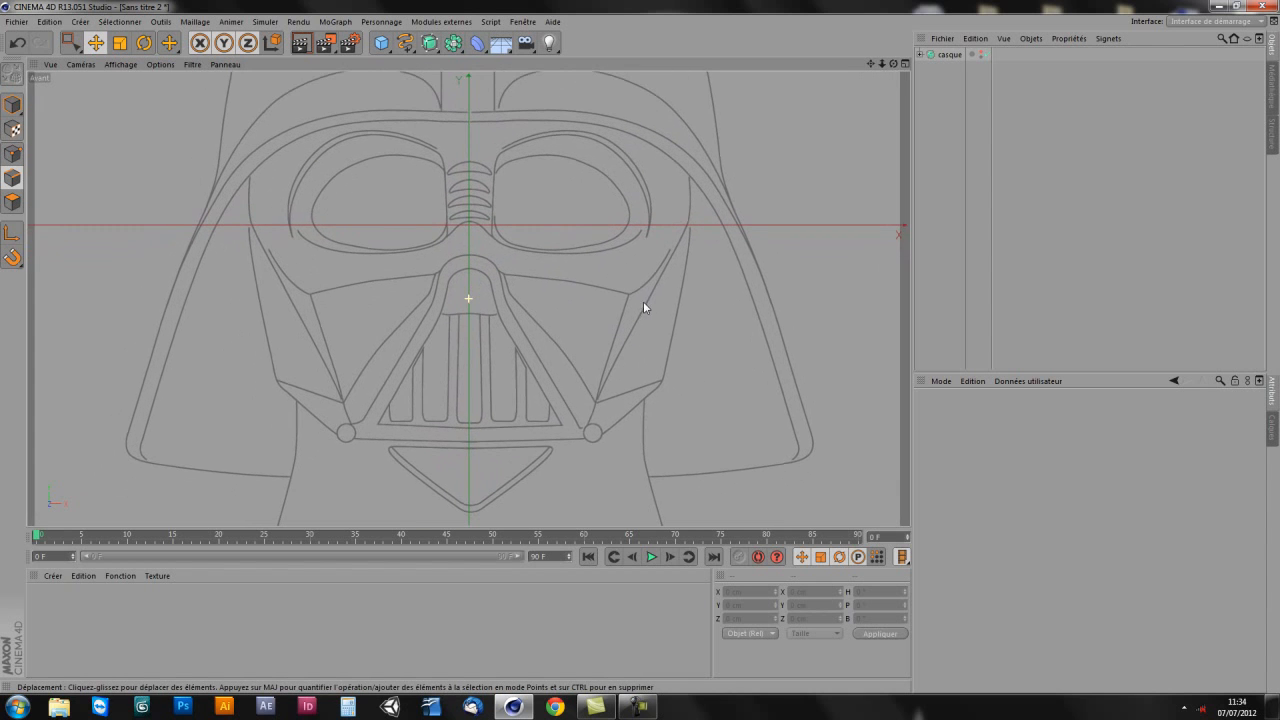
pyautogui.keyDown('alt'); pyautogui.moveTo(599, 427); pyautogui.dragTo(587, 439, button='middle'); pyautogui.keyUp('alt')
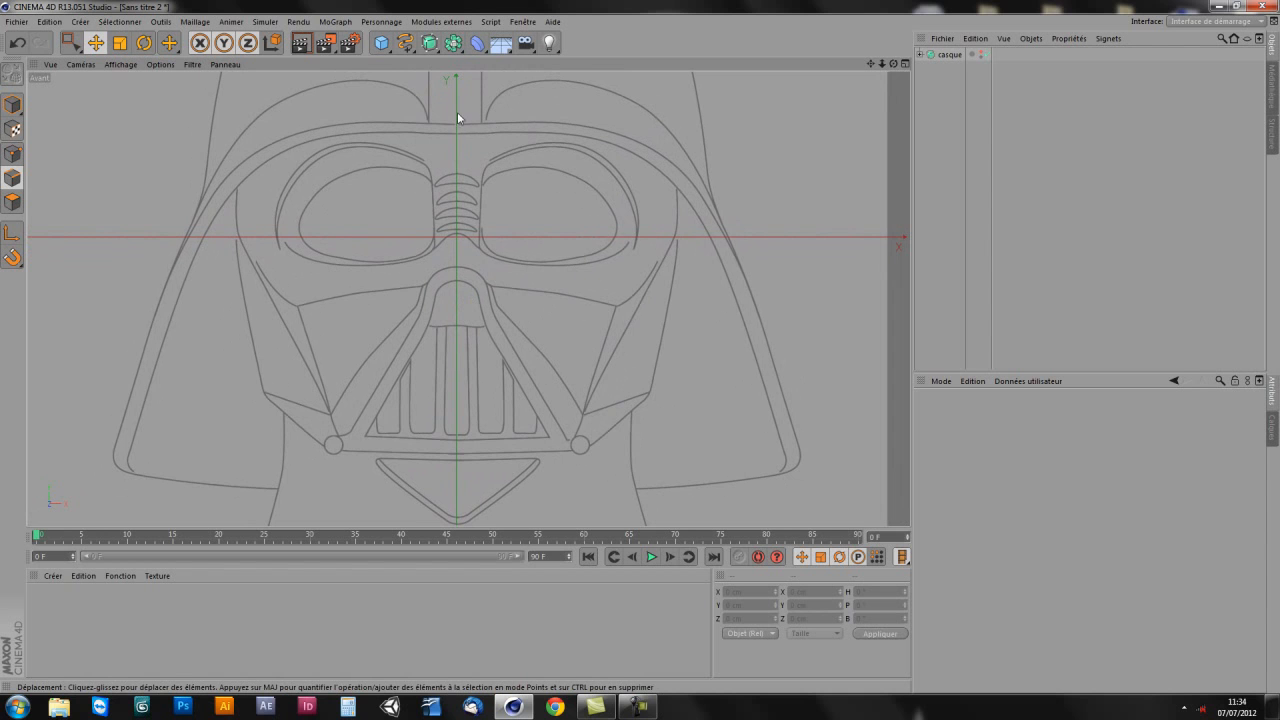
pyautogui.keyDown('alt'); pyautogui.moveTo(624, 367); pyautogui.dragTo(587, 377, button='middle'); pyautogui.keyUp('alt')
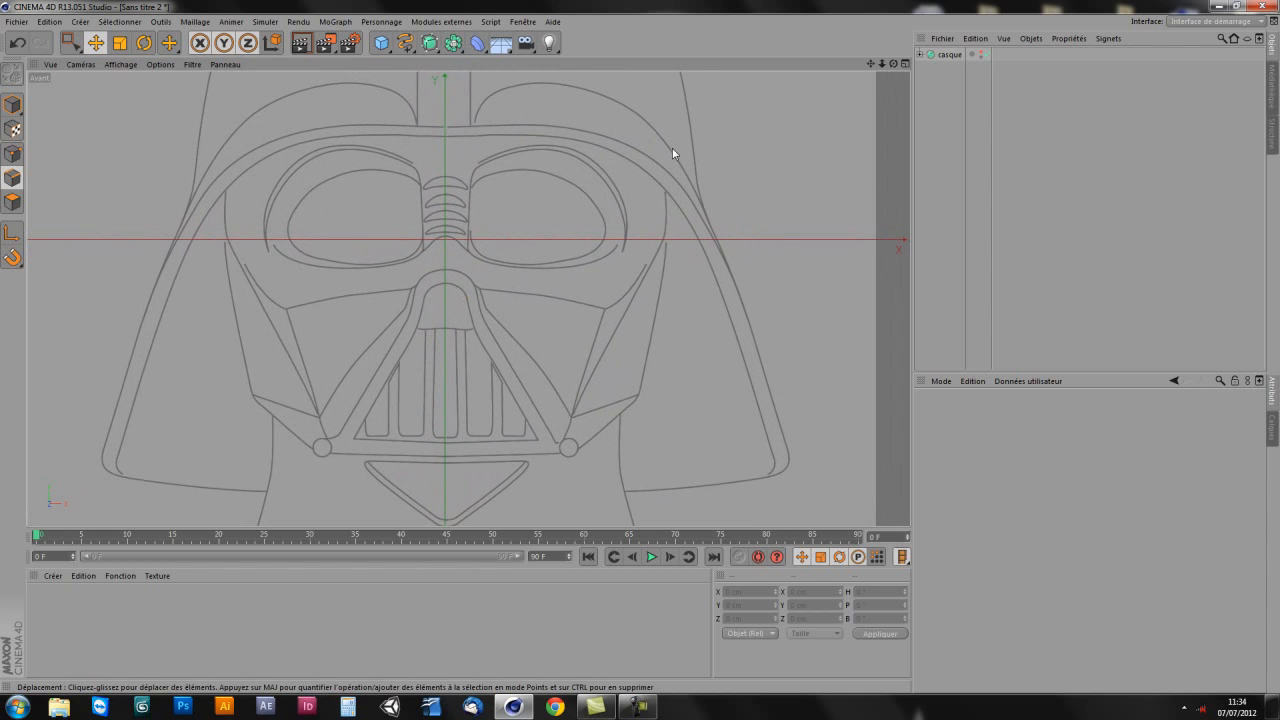
pyautogui.keyDown('alt'); pyautogui.moveTo(439, 294); pyautogui.dragTo(459, 277, button='middle'); pyautogui.keyUp('alt')
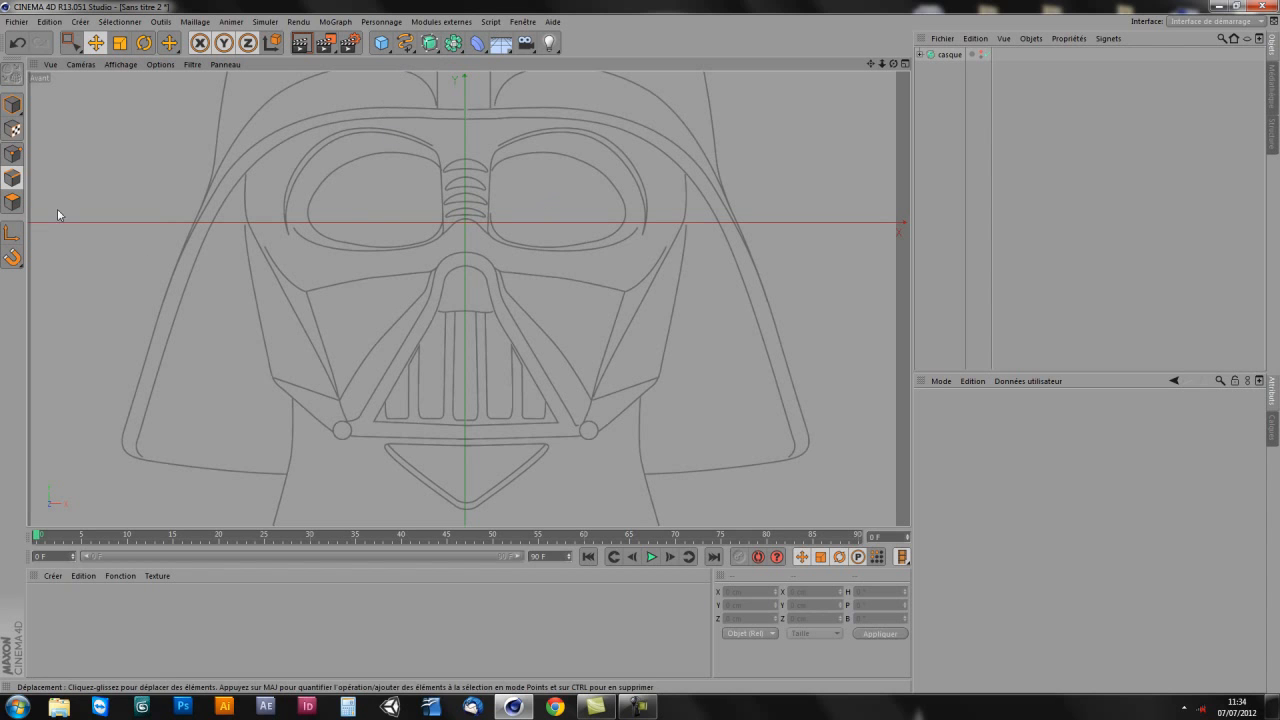
# Step: Switch to polygon editing mode
pyautogui.click(12, 202)
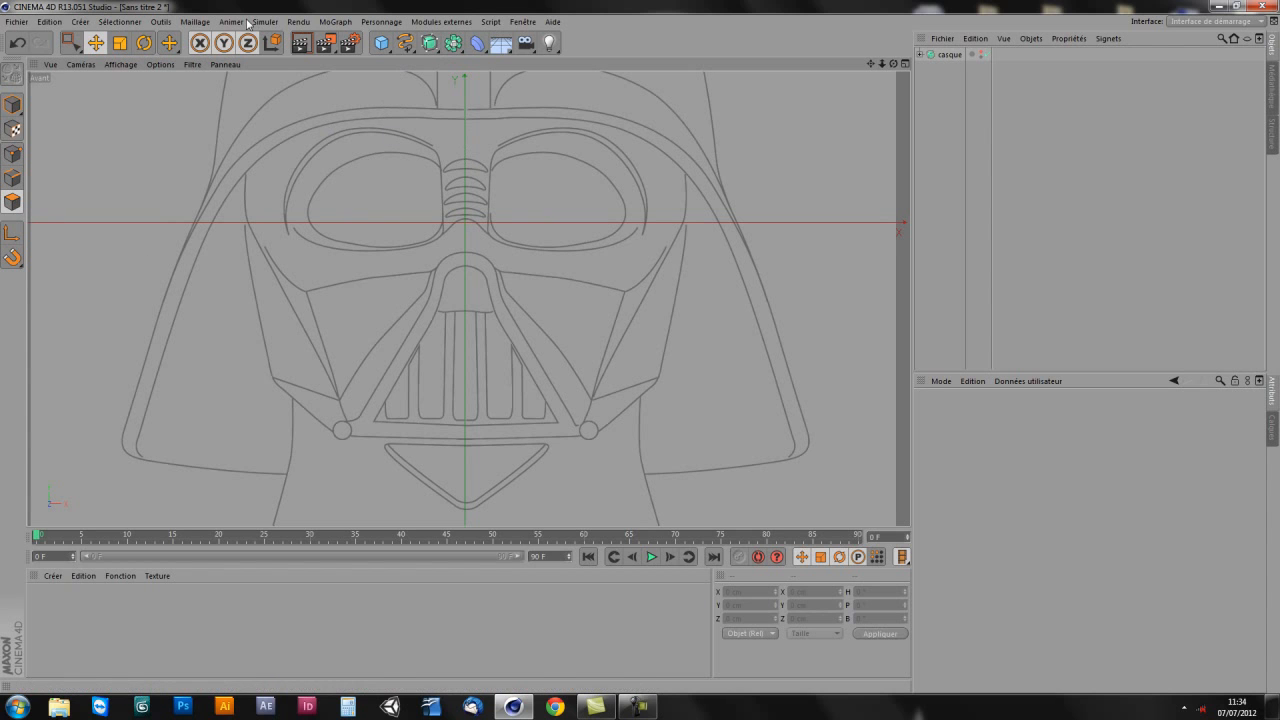
# Step: Draw a closed seven-point trial polygon, about 144 by 148 cm, over the eye and cheek on the blueprint's positive X side with Create Polygon
pyautogui.click(200, 22)
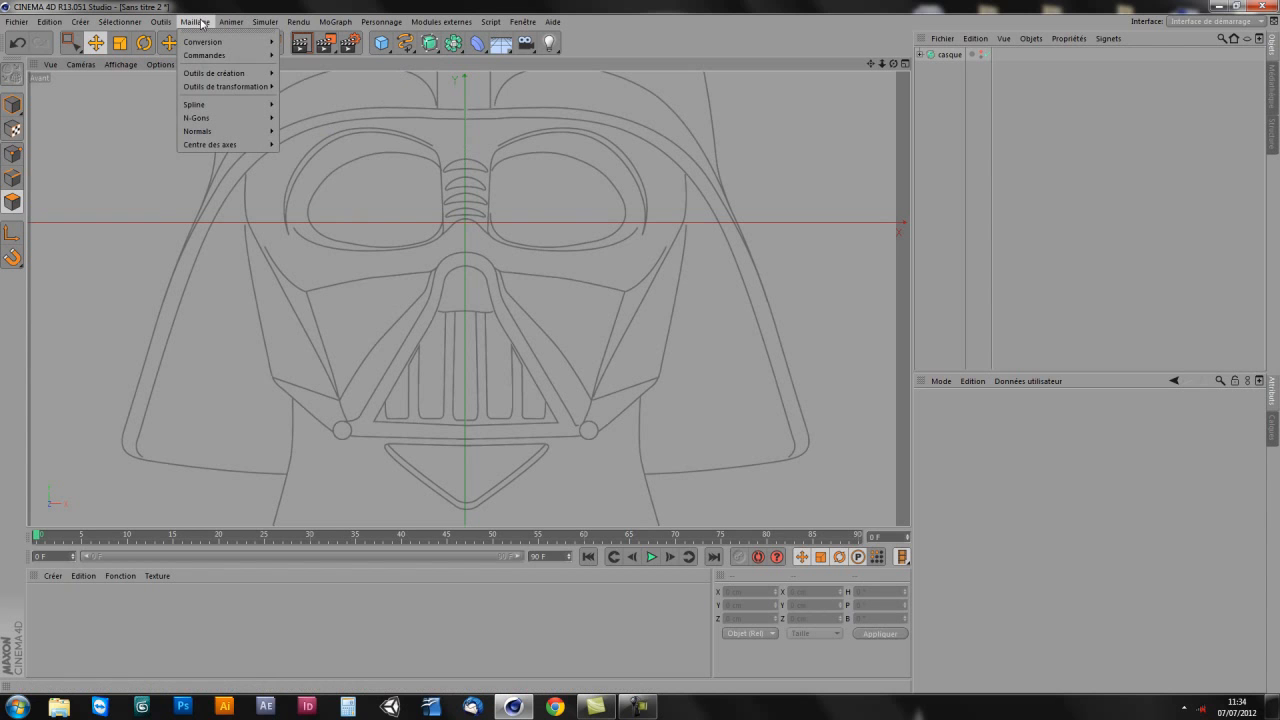
pyautogui.moveTo(230, 74)
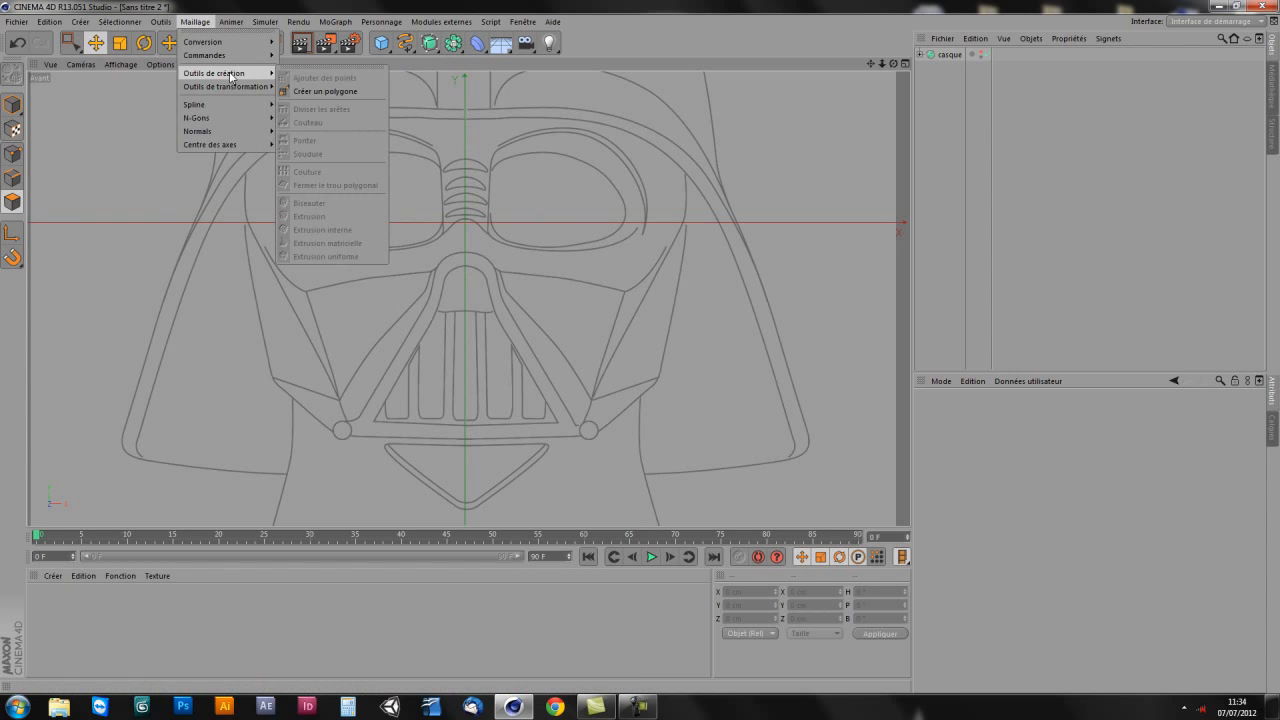
pyautogui.click(313, 92)
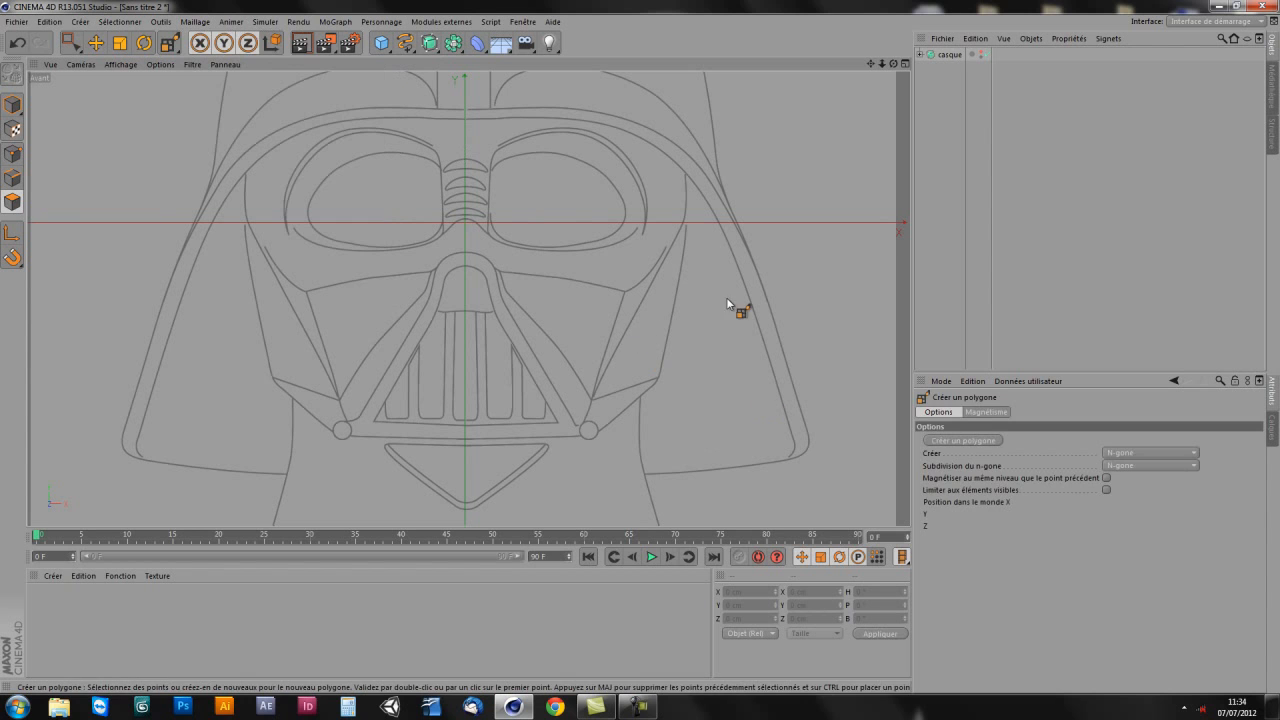
pyautogui.scroll(5, 621, 236)
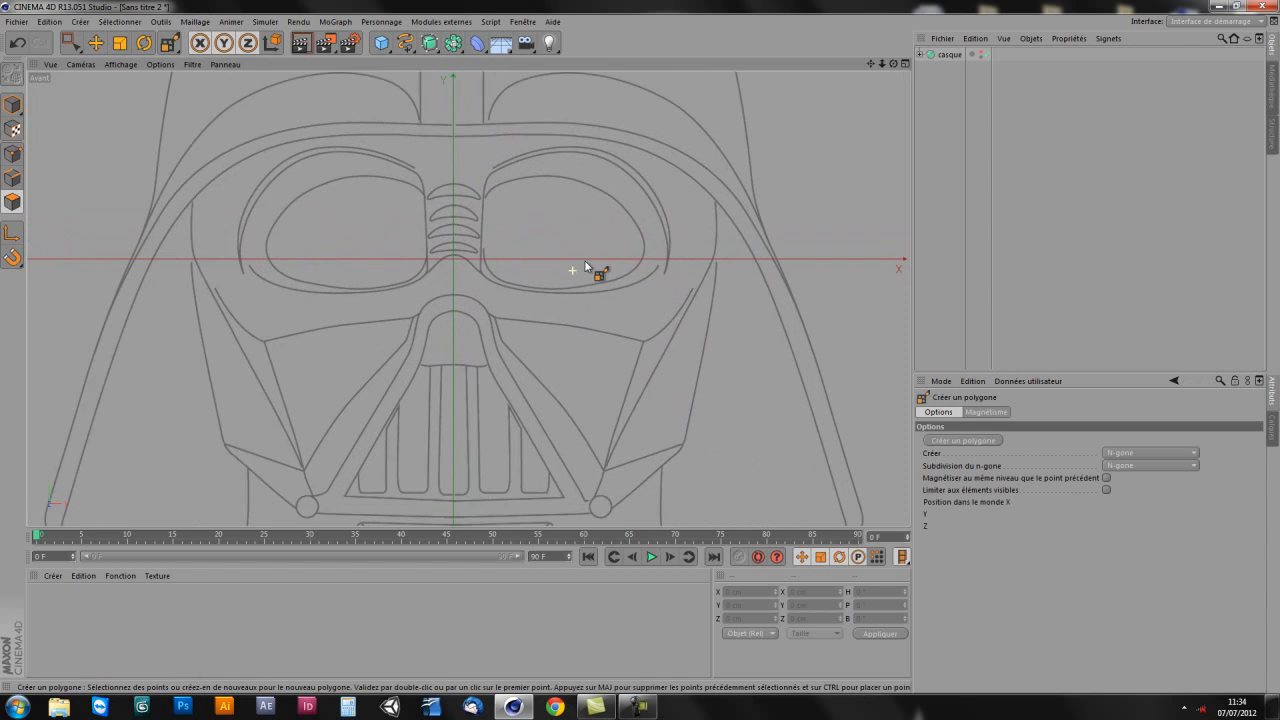
pyautogui.click(566, 276)
pyautogui.click(539, 331)
pyautogui.click(677, 436)
pyautogui.click(741, 317)
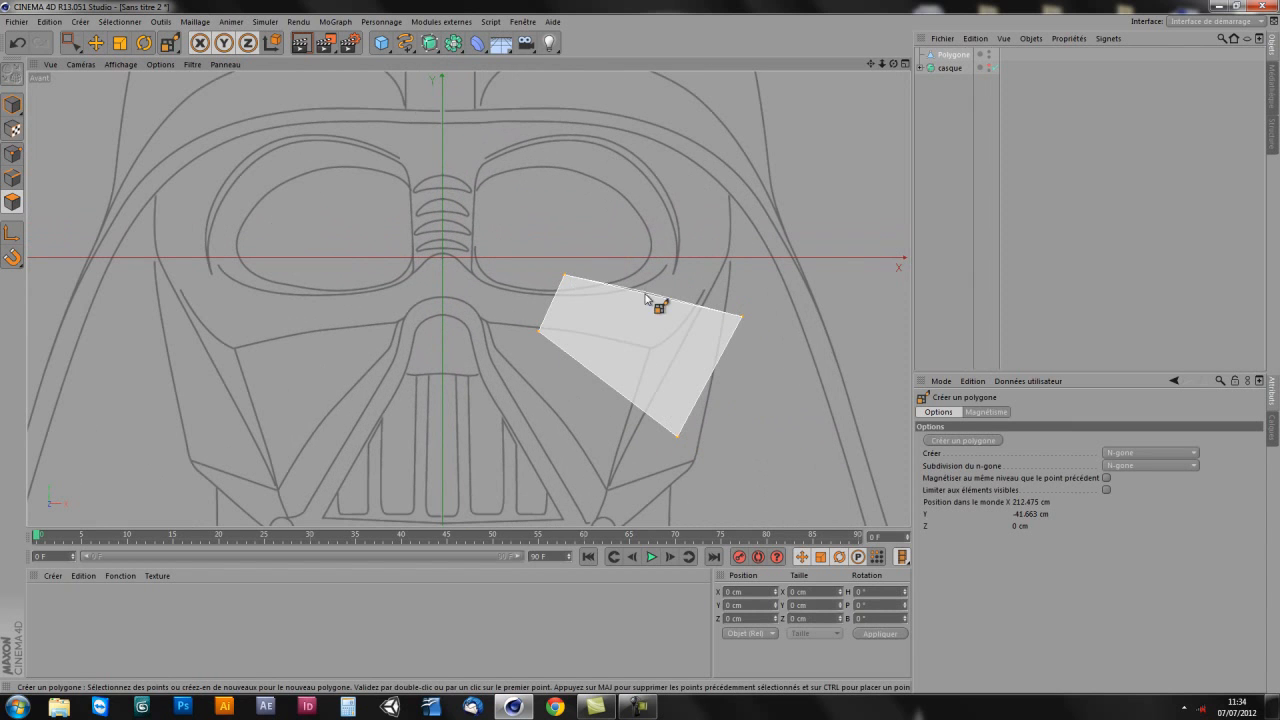
pyautogui.click(643, 293)
pyautogui.click(617, 231)
pyautogui.click(588, 250)
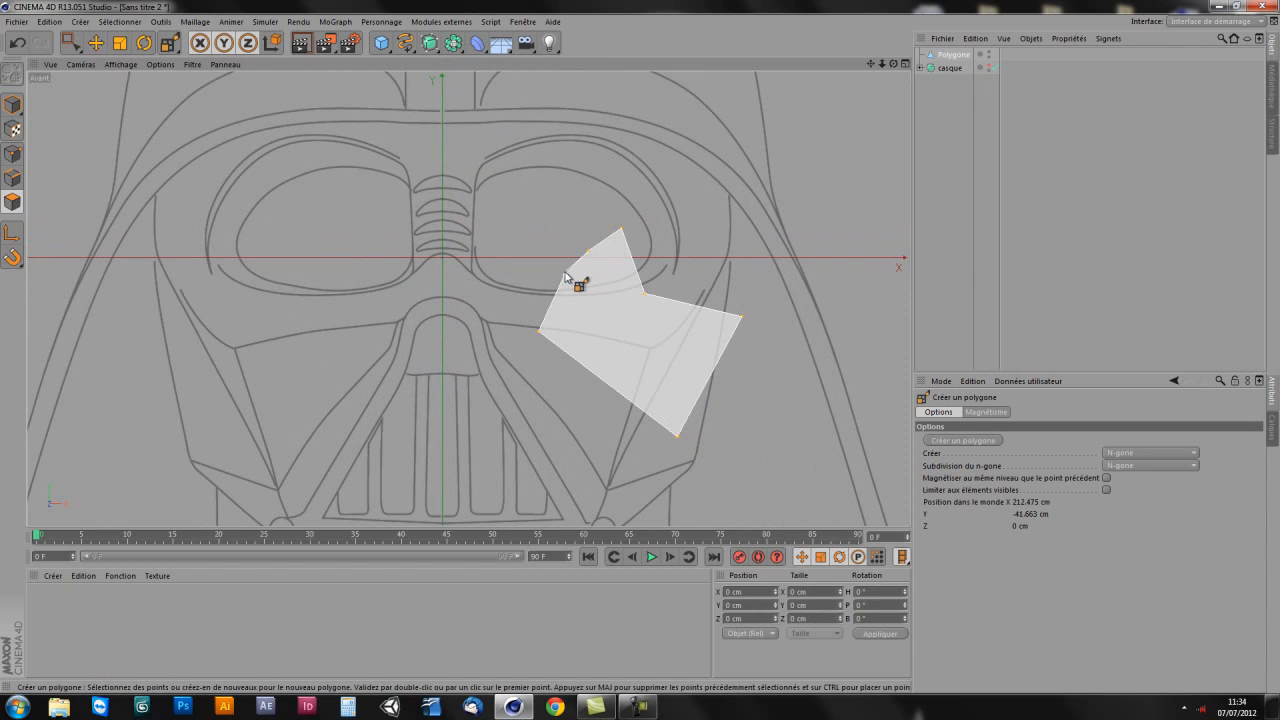
pyautogui.click(565, 278)
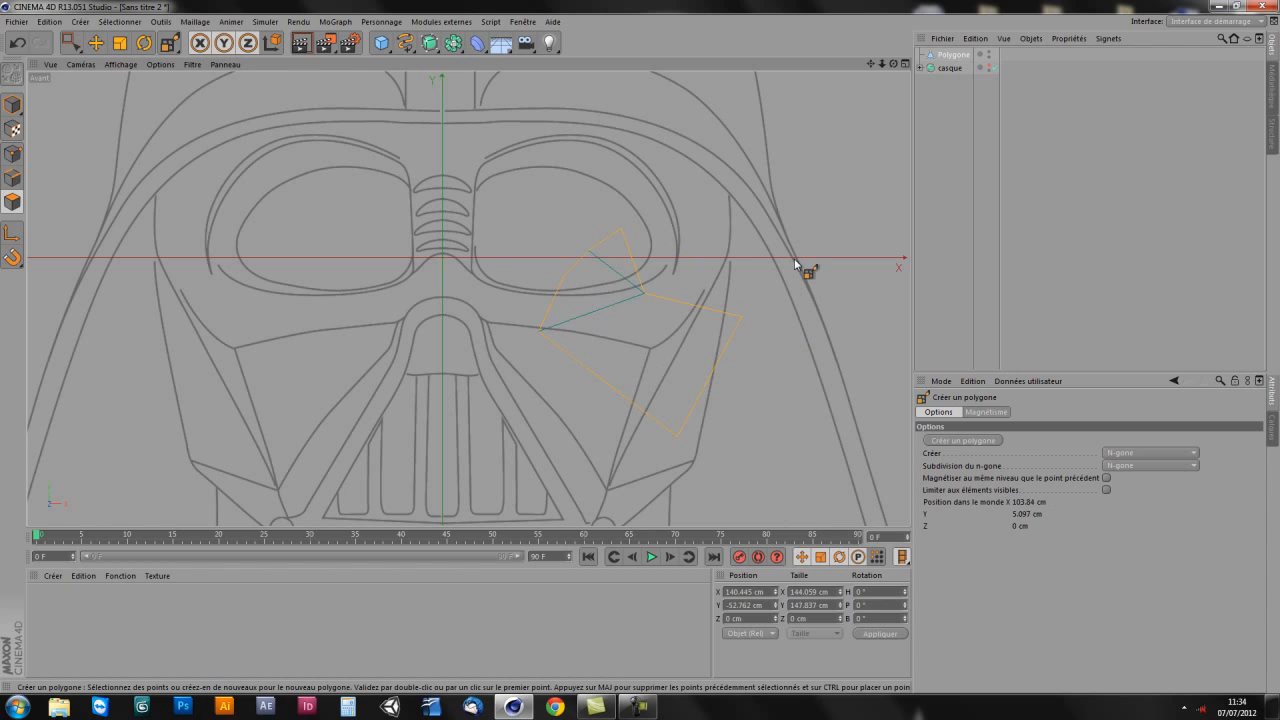
# Step: Delete the trial polygon and its empty polygon object
pyautogui.click(95, 42)
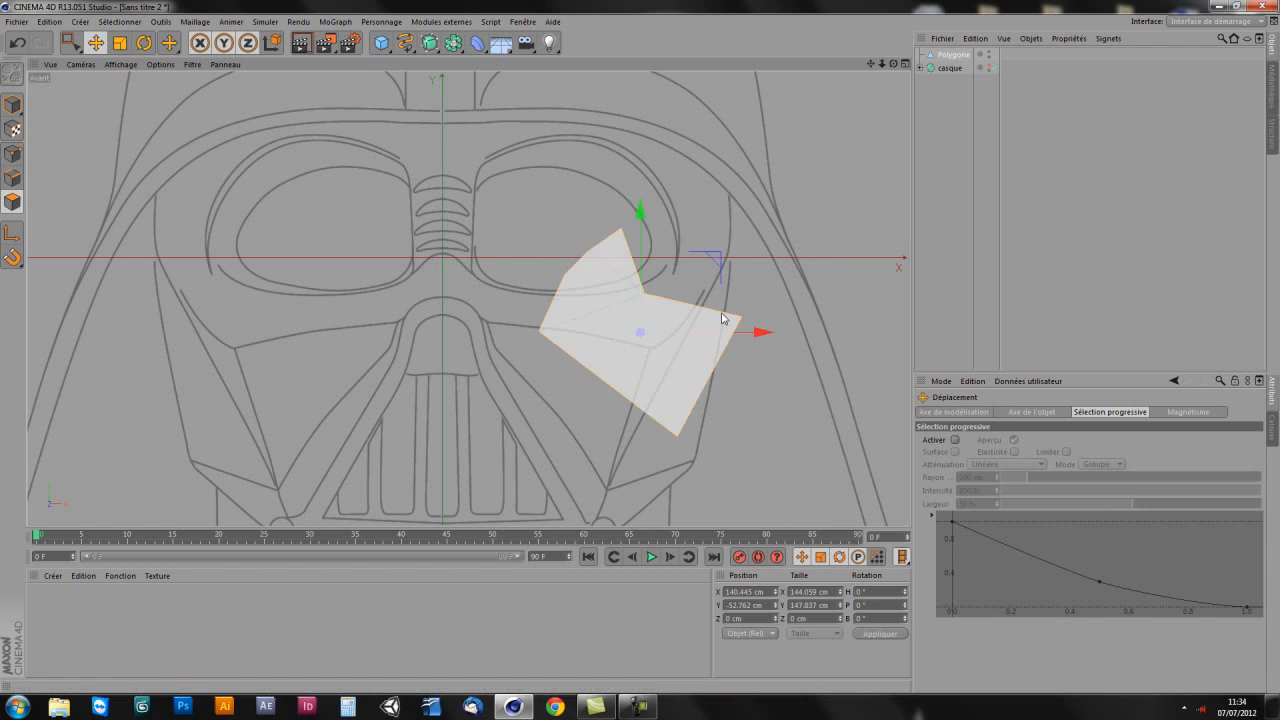
pyautogui.press('Delete')
pyautogui.click(956, 55)
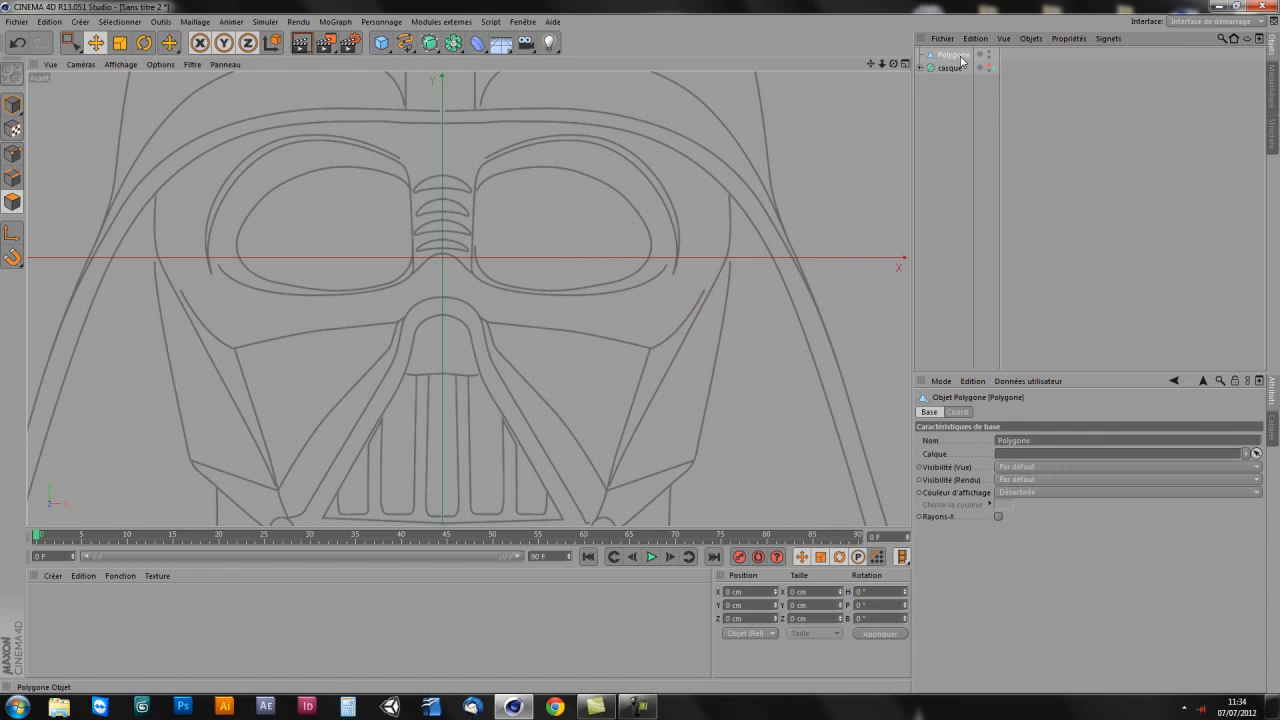
pyautogui.press('Delete')
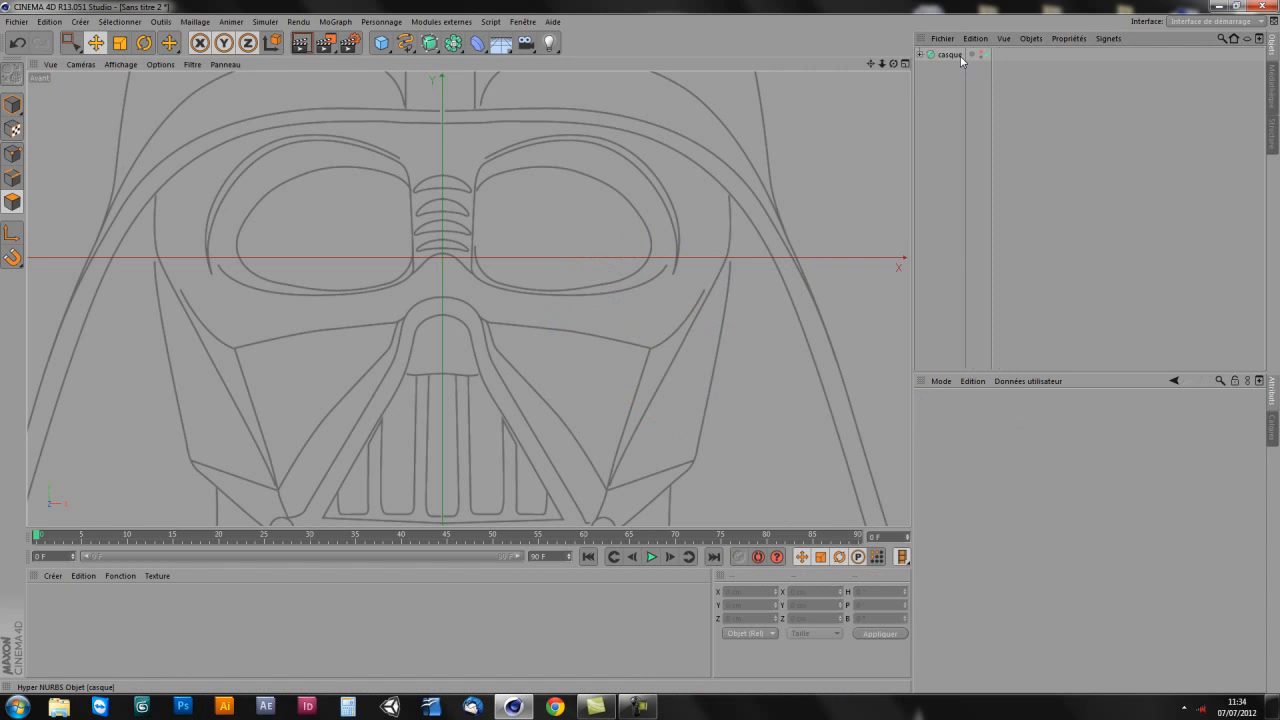
# Step: Start an n-gon with Create Polygon at the nose bridge centre and trace the eye's upper edge to its outer corner on the positive X side
pyautogui.click(196, 22)
pyautogui.moveTo(240, 73)
pyautogui.click(300, 91)
pyautogui.keyDown('alt'); pyautogui.moveTo(579, 303); pyautogui.dragTo(582, 332, button='middle'); pyautogui.keyUp('alt')
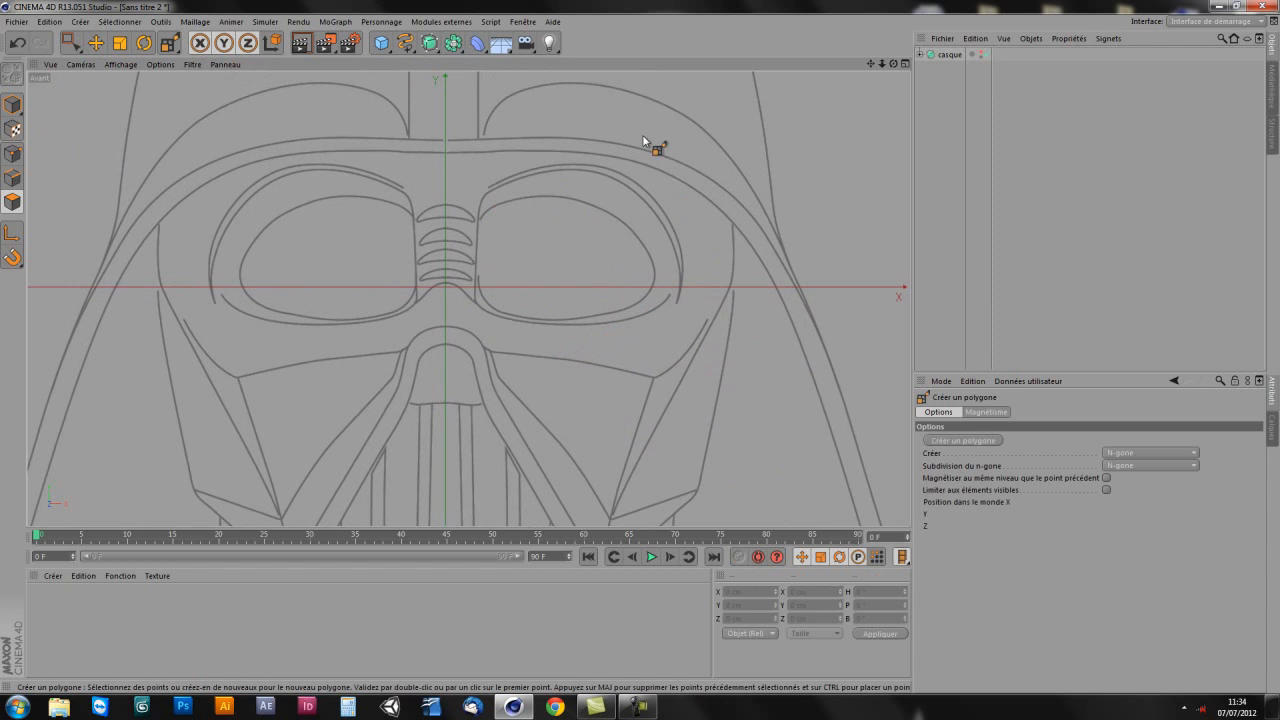
pyautogui.keyDown('alt'); pyautogui.moveTo(527, 286); pyautogui.dragTo(553, 262, button='middle'); pyautogui.keyUp('alt')
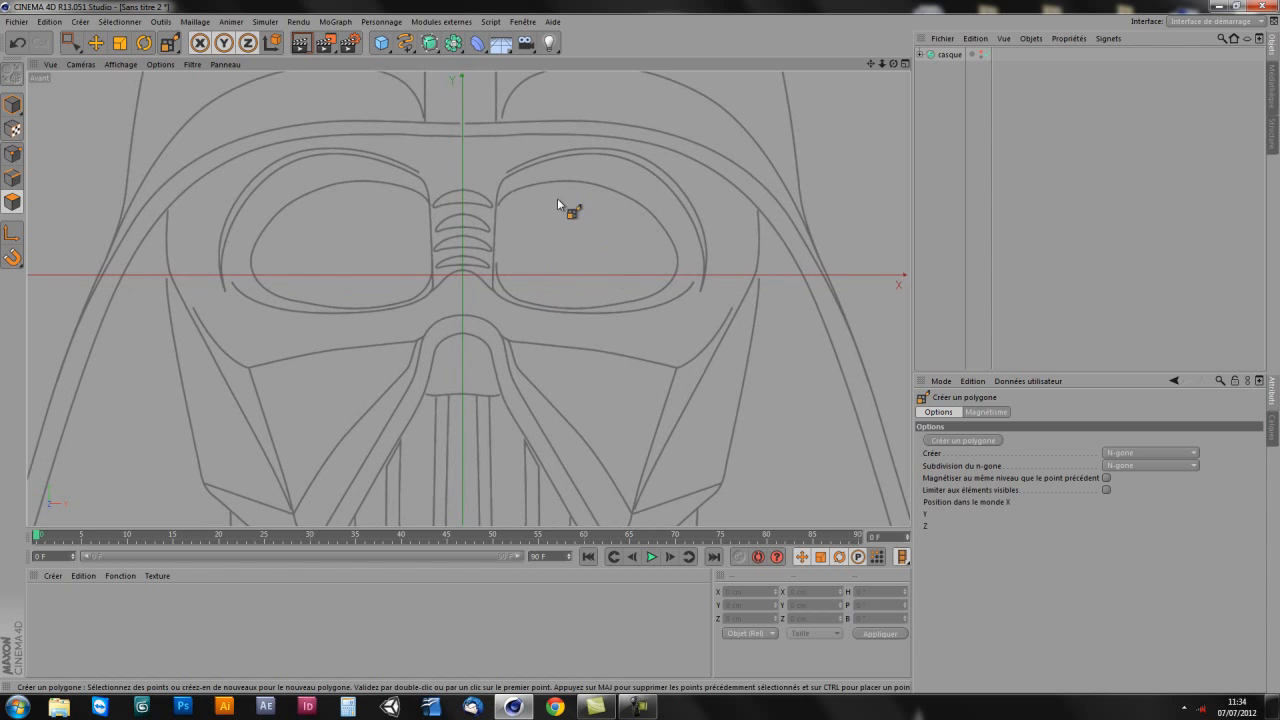
pyautogui.moveTo(555, 349)
pyautogui.keyDown('alt'); pyautogui.mouseDown(button='middle')
pyautogui.moveTo(541, 295)
pyautogui.moveTo(540, 360)
pyautogui.mouseUp(button='middle'); pyautogui.keyUp('alt')
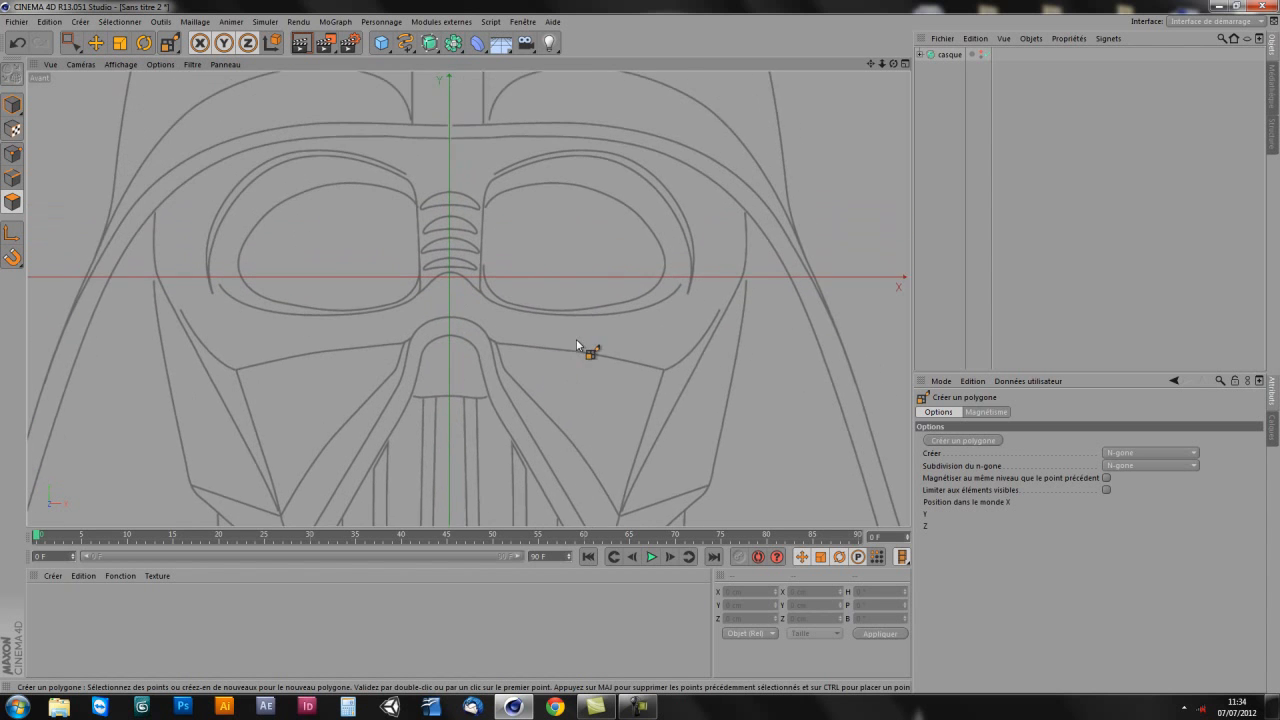
pyautogui.keyDown('alt'); pyautogui.moveTo(577, 335); pyautogui.dragTo(584, 332, button='right'); pyautogui.keyUp('alt')
pyautogui.keyDown('alt'); pyautogui.moveTo(612, 330); pyautogui.dragTo(610, 343, button='middle'); pyautogui.keyUp('alt')
pyautogui.keyDown('alt'); pyautogui.moveTo(608, 341); pyautogui.dragTo(586, 342, button='right'); pyautogui.keyUp('alt')
pyautogui.keyDown('alt'); pyautogui.moveTo(578, 349); pyautogui.dragTo(572, 308, button='middle'); pyautogui.keyUp('alt')
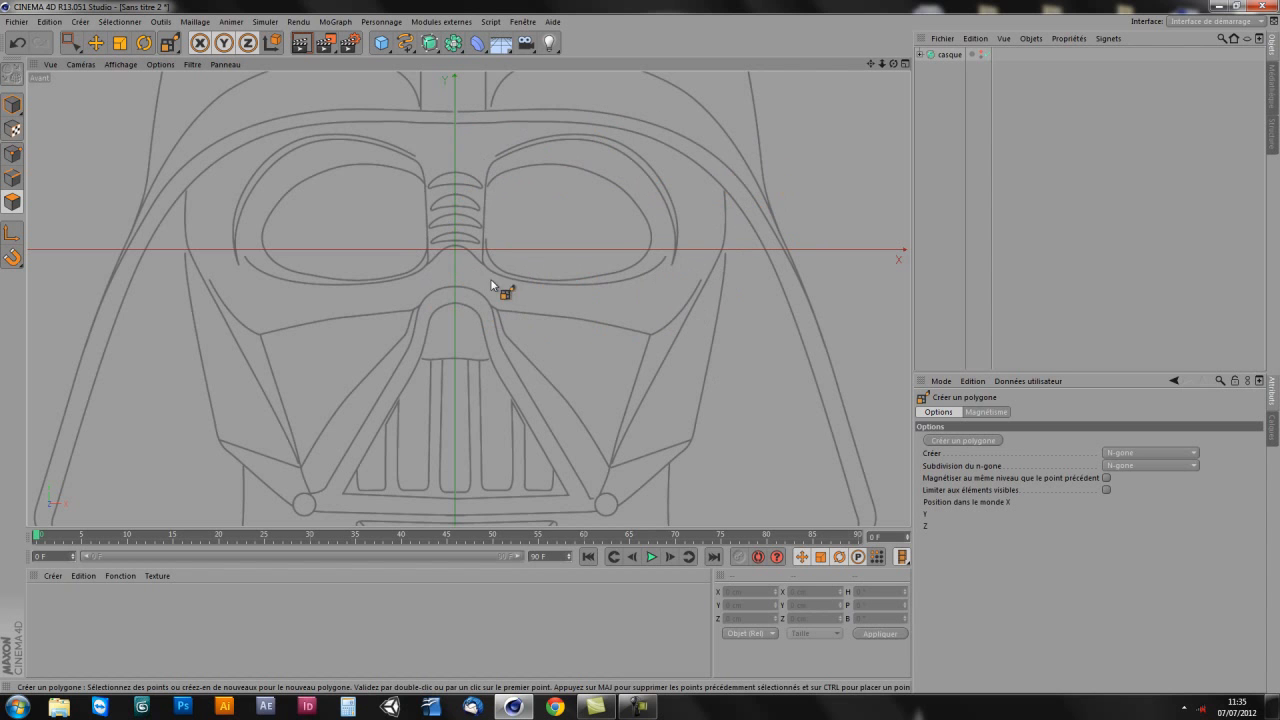
pyautogui.scroll(5, 493, 279)
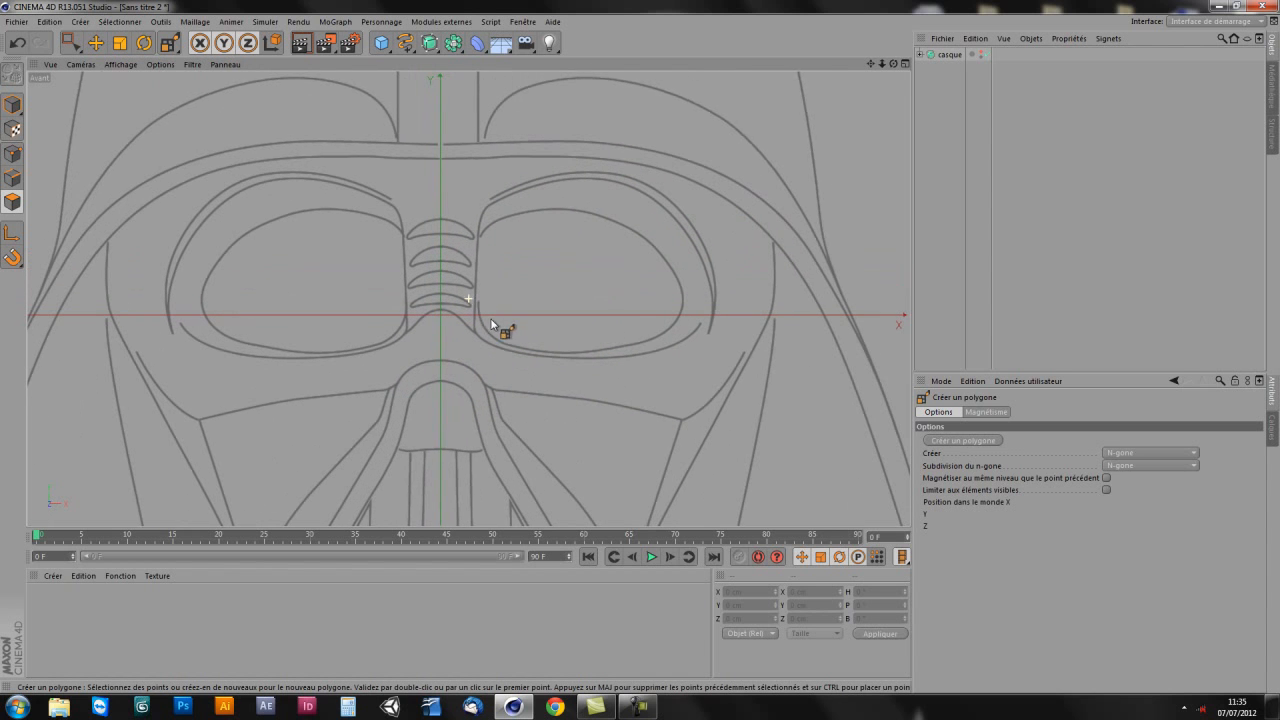
pyautogui.click(439, 222)
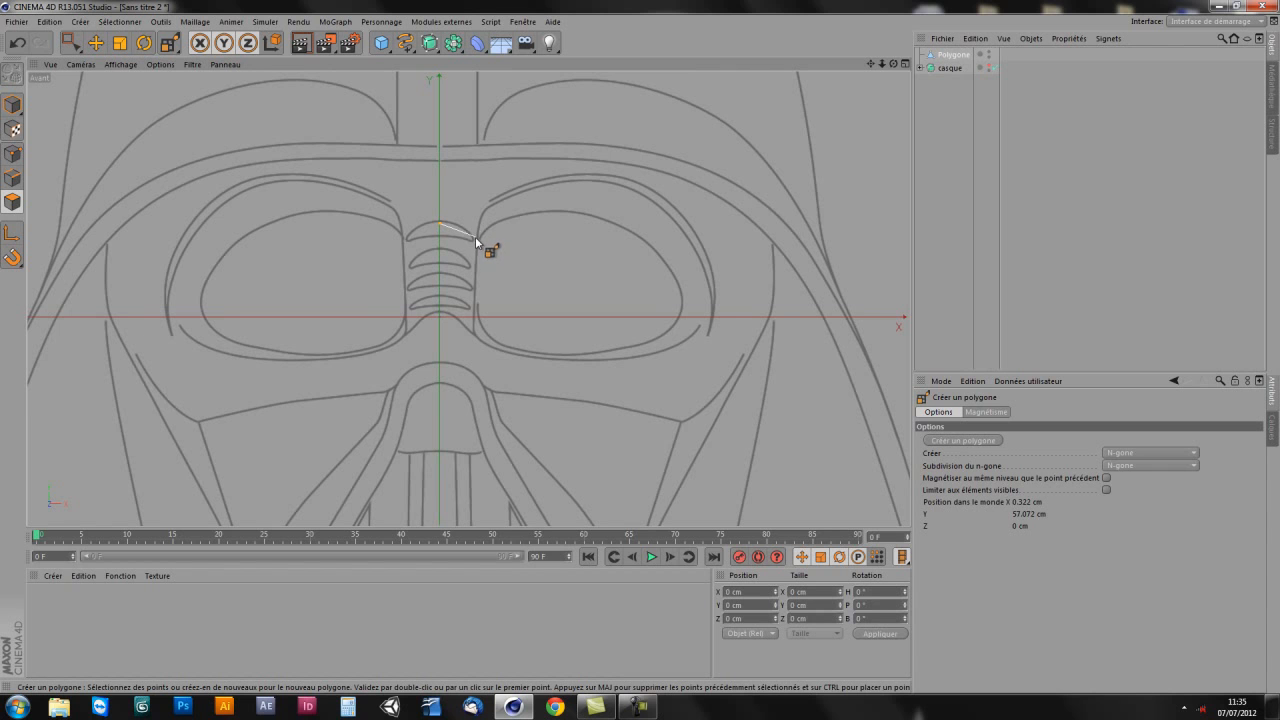
pyautogui.click(476, 240)
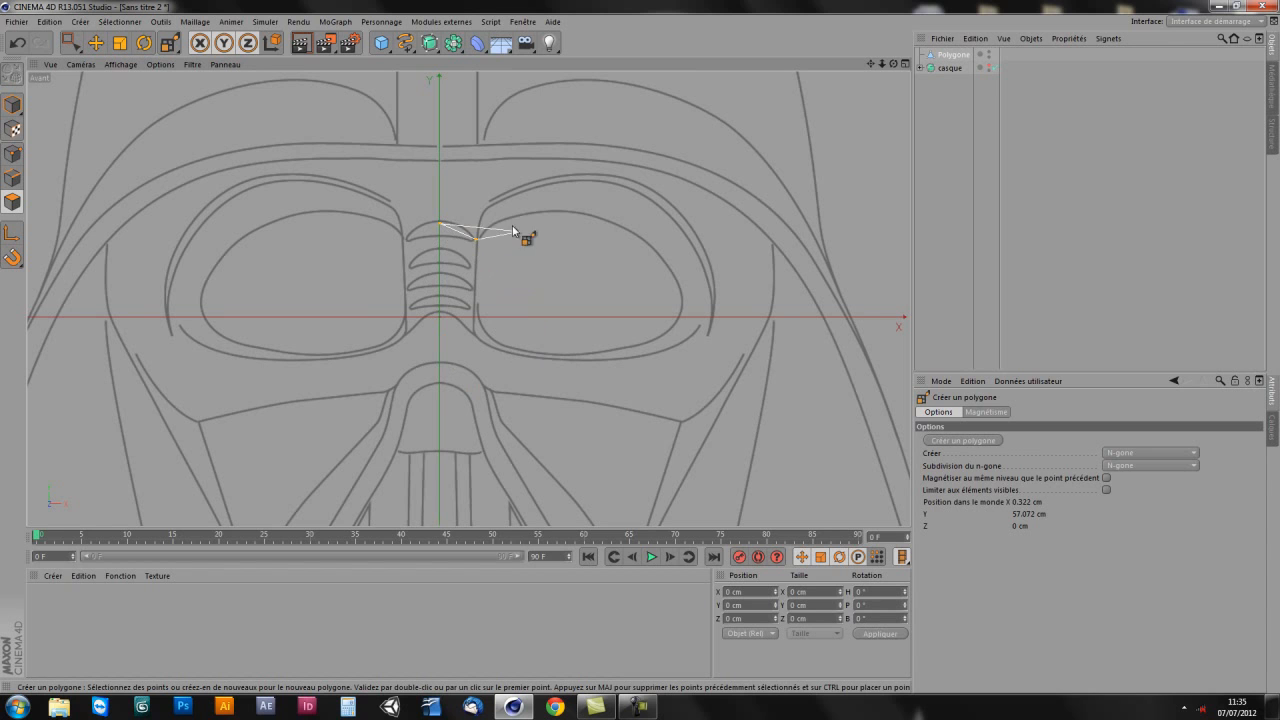
pyautogui.click(488, 228)
pyautogui.click(535, 211)
pyautogui.click(598, 215)
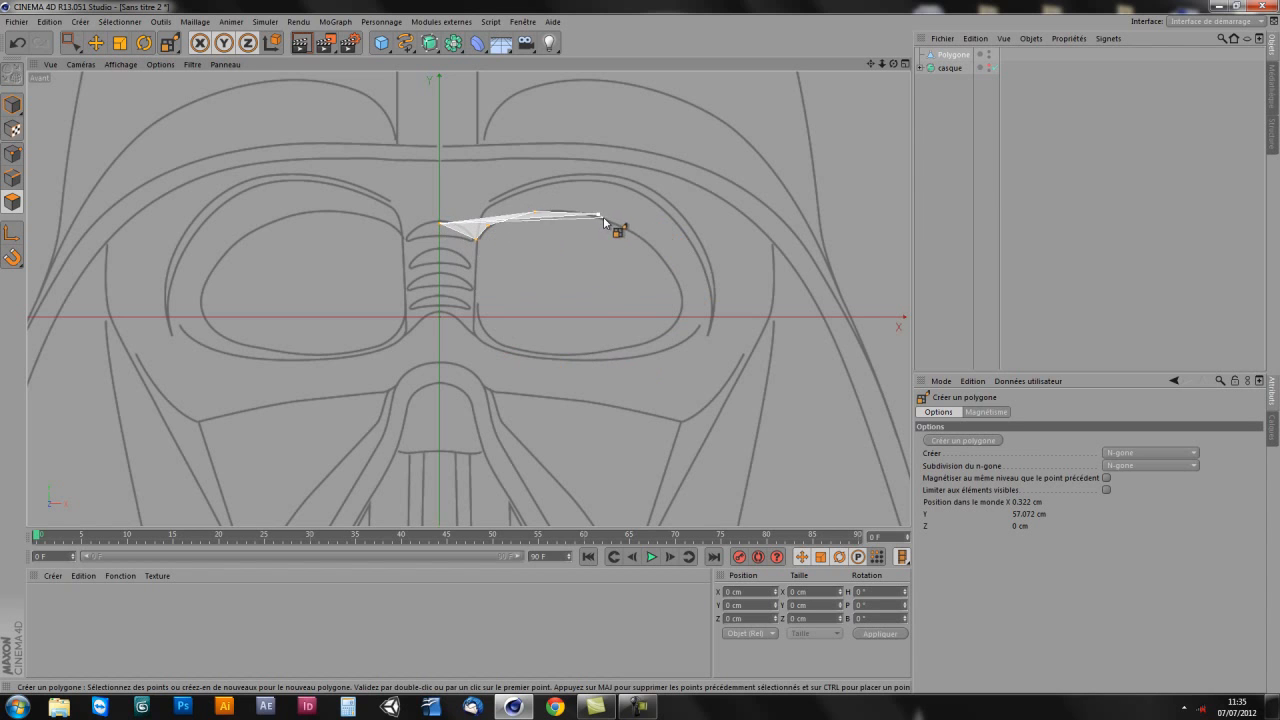
pyautogui.click(656, 250)
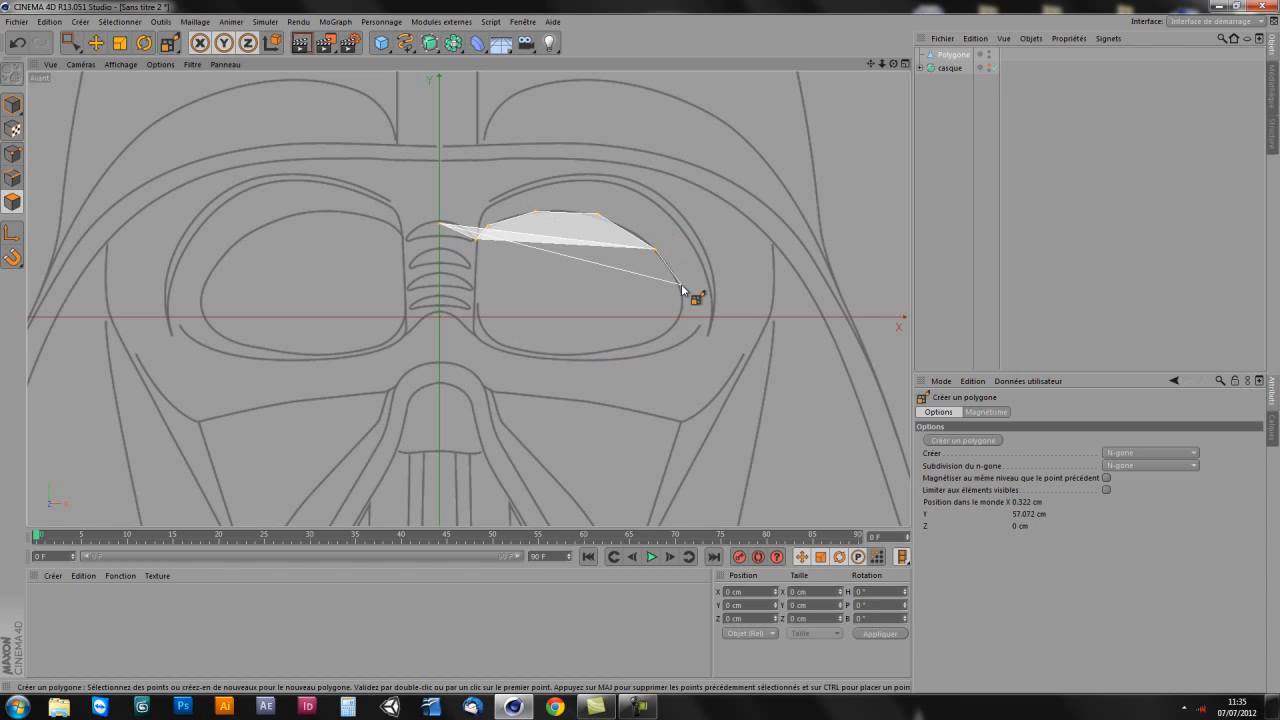
pyautogui.click(679, 277)
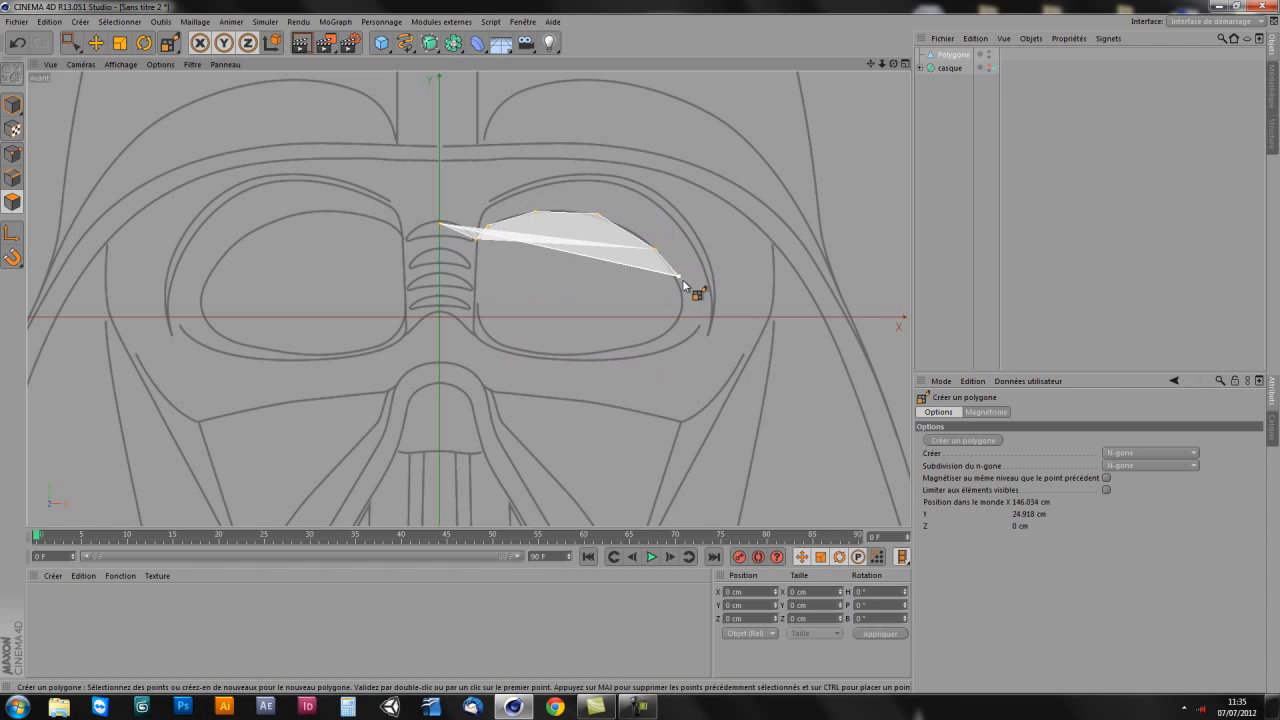
pyautogui.click(684, 309)
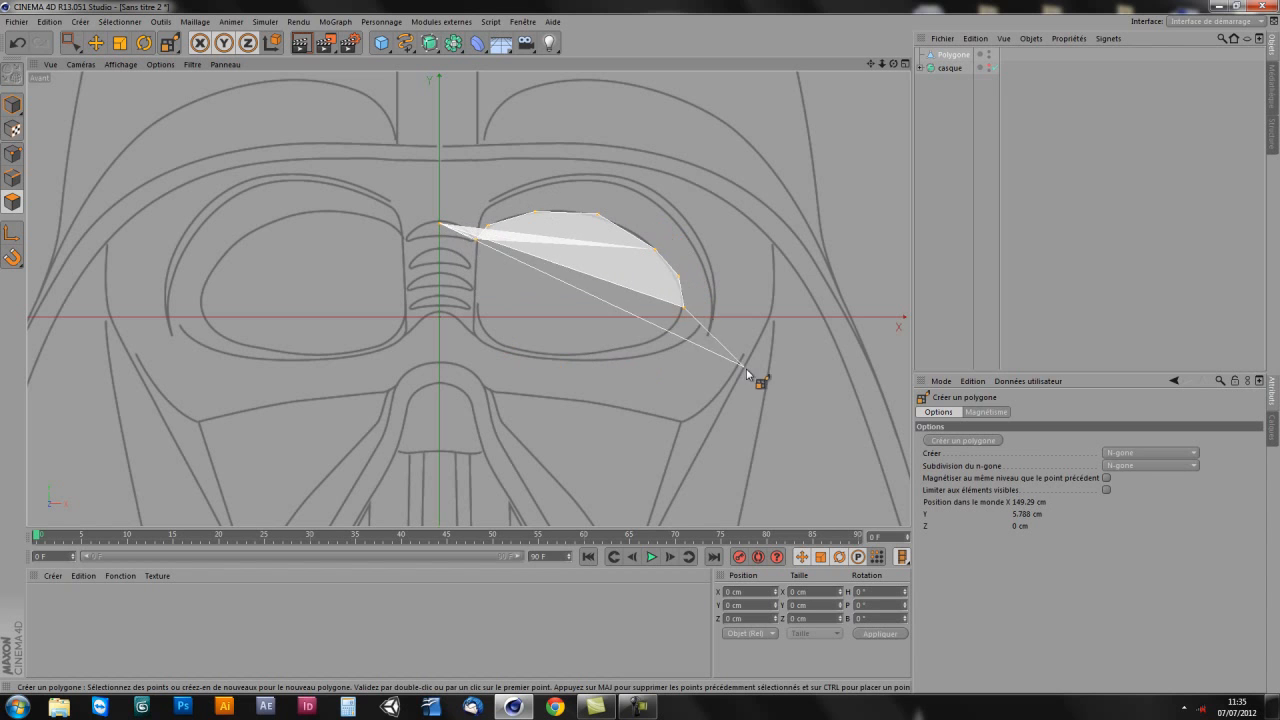
# Step: Trace the n-gon's upper edge back over the brow to the centre axis and close it at its first point, about 169 by 92 cm overall
pyautogui.click(716, 298)
pyautogui.click(710, 265)
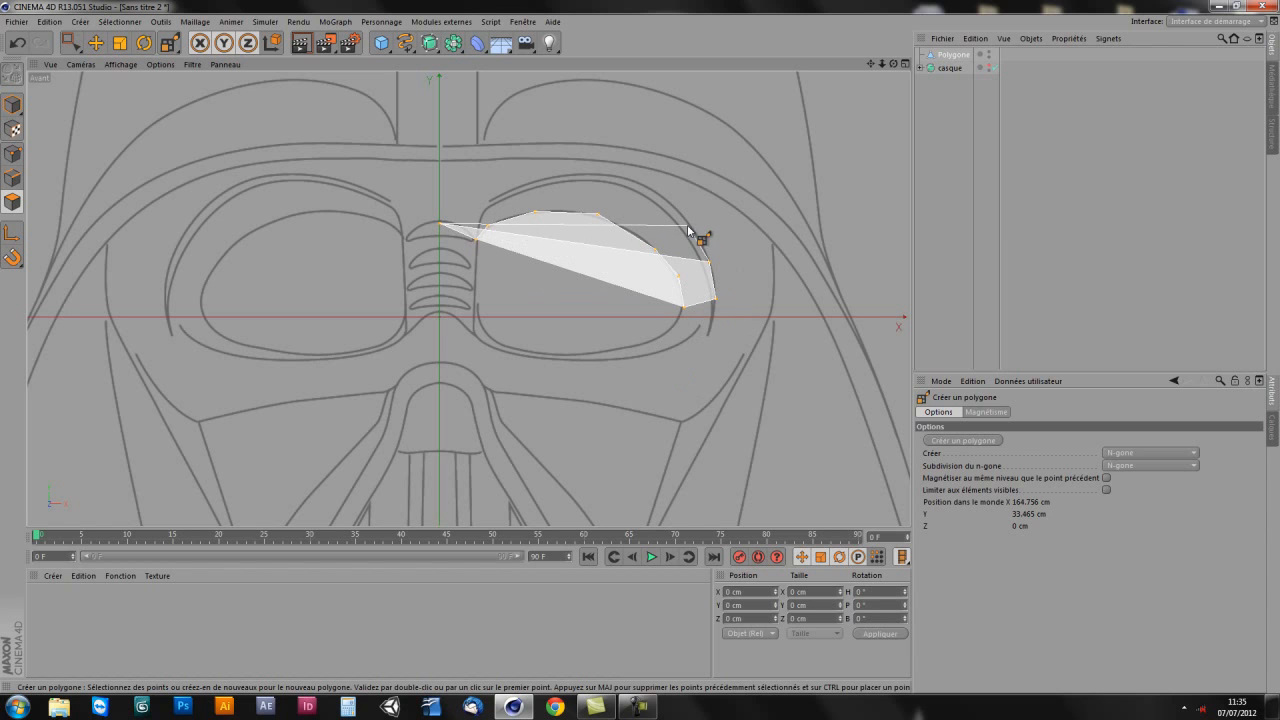
pyautogui.click(684, 225)
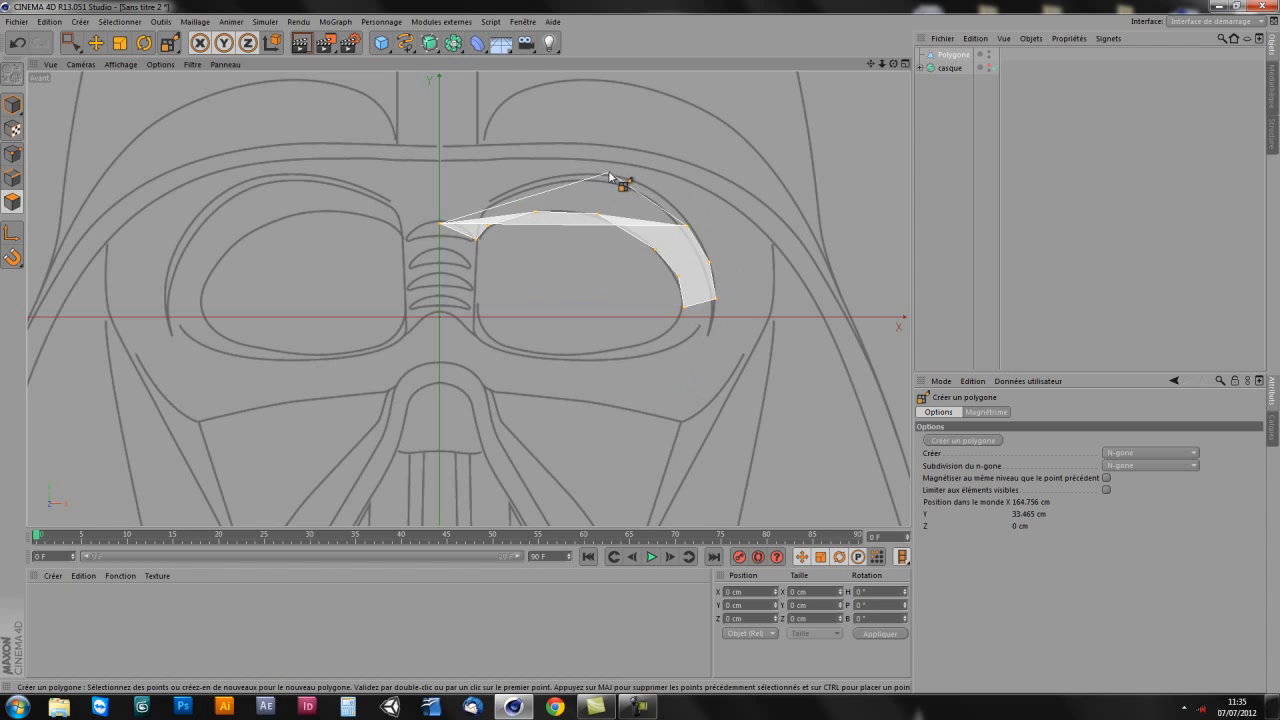
pyautogui.click(607, 173)
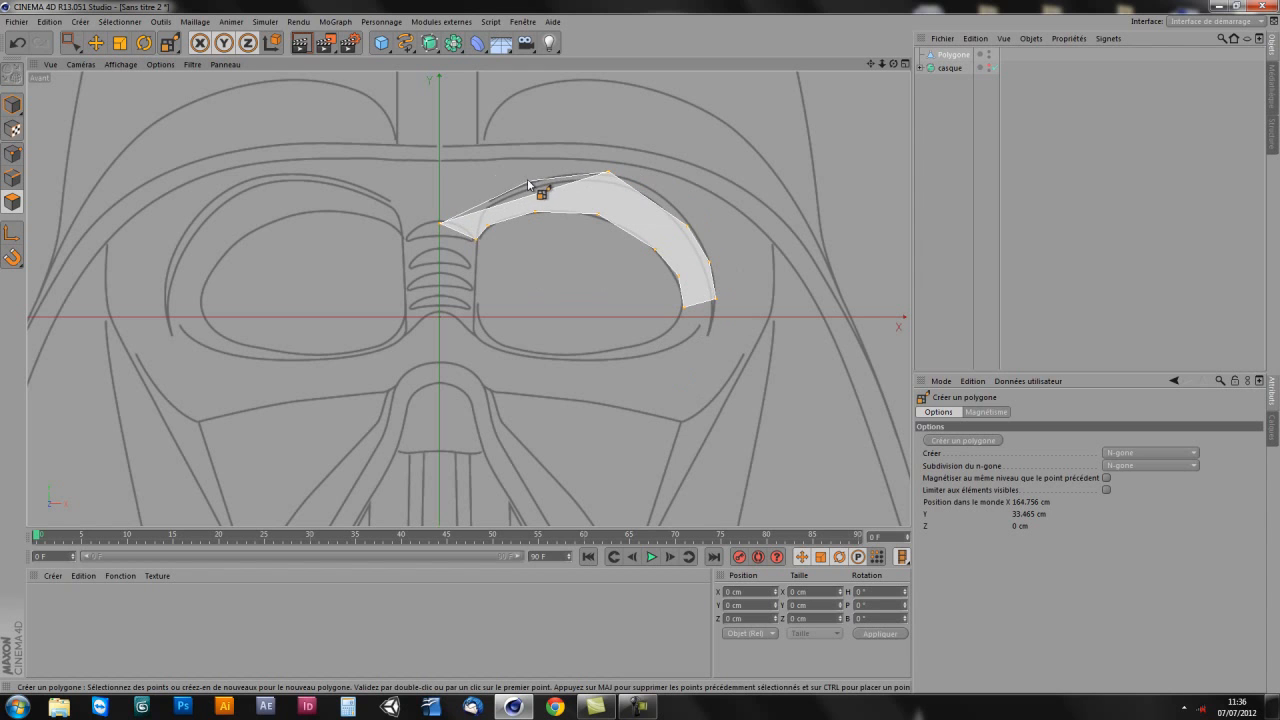
pyautogui.click(504, 157)
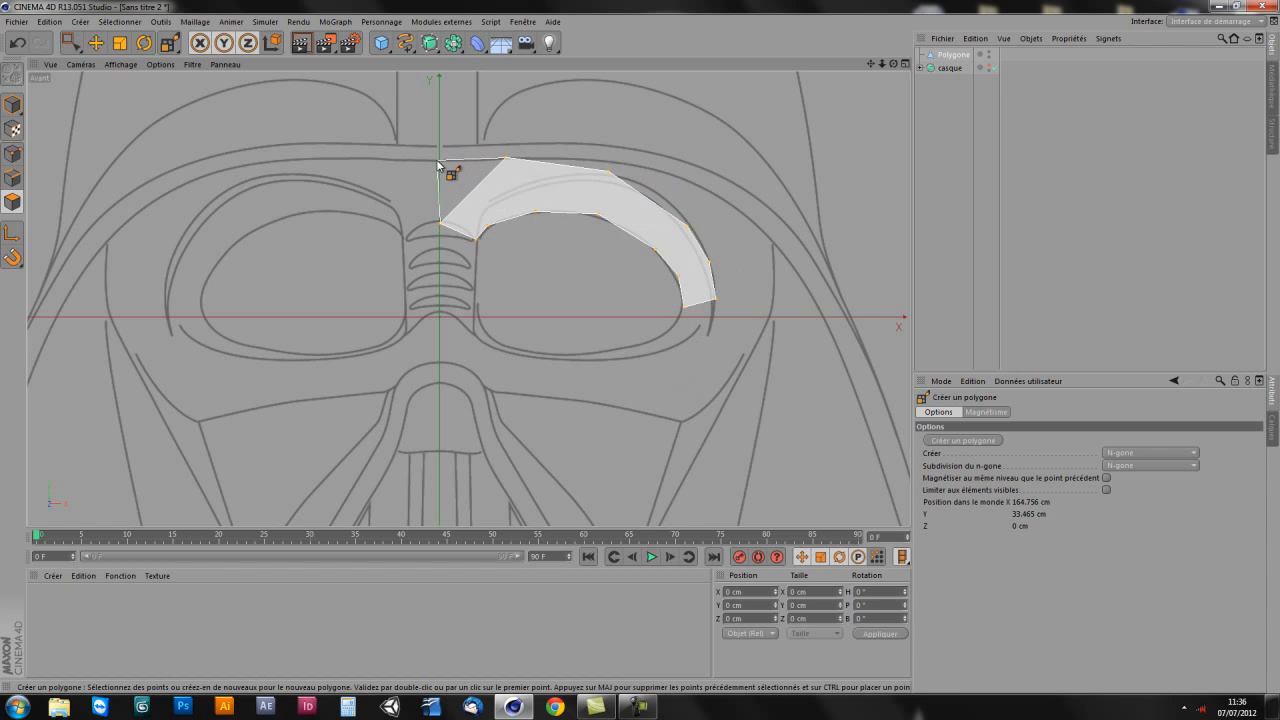
pyautogui.click(441, 162)
pyautogui.click(441, 223)
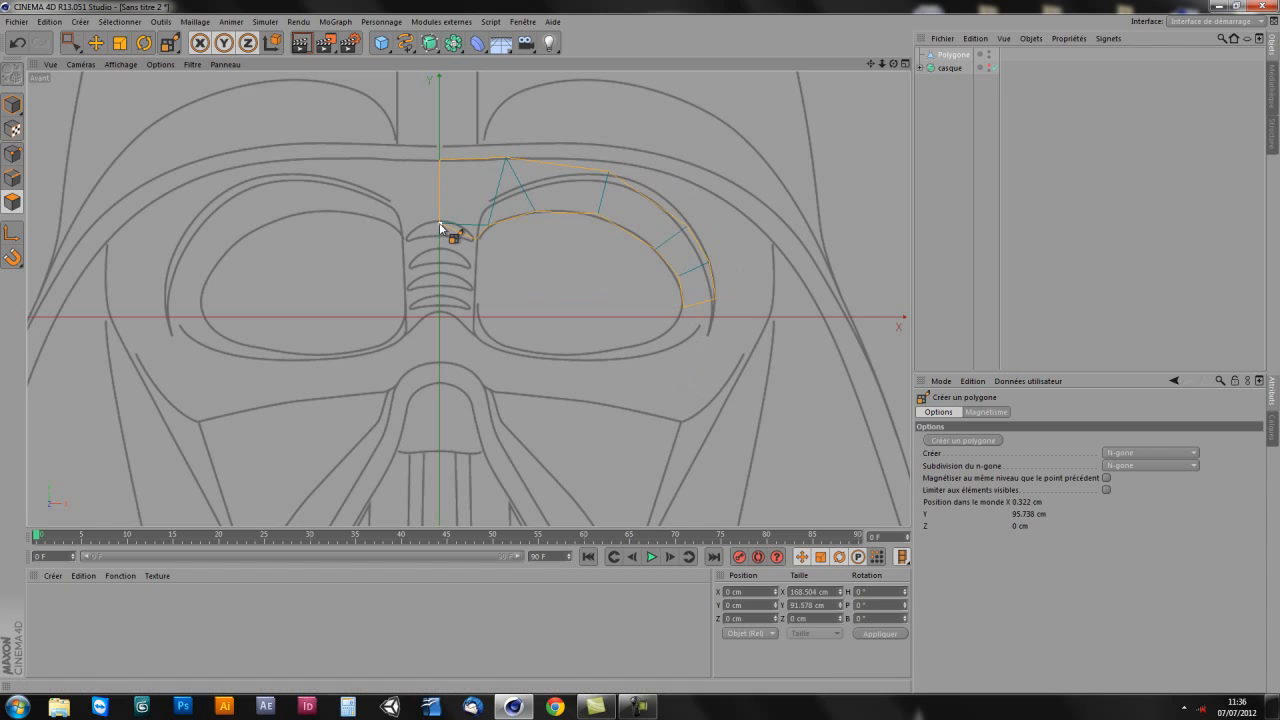
# Step: In point mode, raise the n-gon's inner lower points and the mid-brow point pair to follow the outer eye-socket line
pyautogui.click(13, 155)
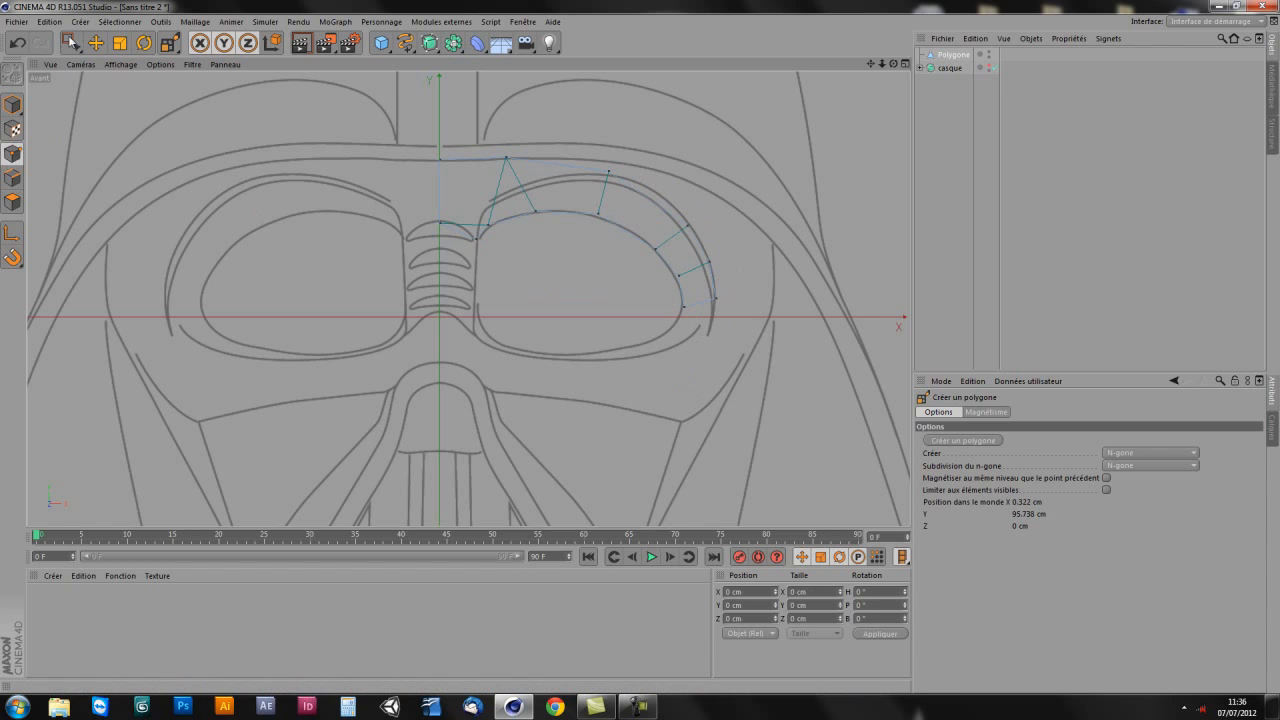
pyautogui.click(72, 44)
pyautogui.click(489, 220)
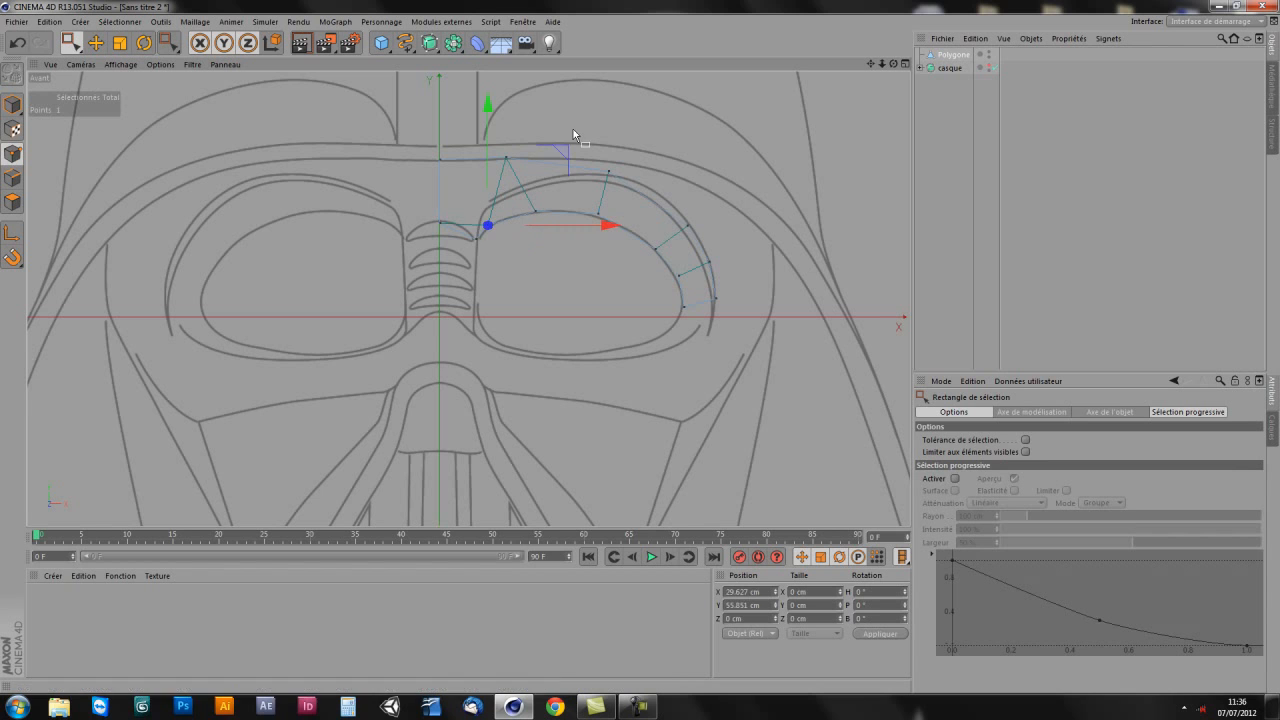
pyautogui.moveTo(547, 182)
pyautogui.mouseDown()
pyautogui.moveTo(547, 162)
pyautogui.moveTo(548, 201)
pyautogui.moveTo(556, 147)
pyautogui.moveTo(610, 141)
pyautogui.moveTo(602, 111)
pyautogui.mouseUp()
pyautogui.moveTo(618, 194); pyautogui.dragTo(590, 230)
pyautogui.moveTo(665, 146)
pyautogui.mouseDown()
pyautogui.moveTo(672, 101)
pyautogui.moveTo(679, 110)
pyautogui.moveTo(601, 171)
pyautogui.mouseUp()
pyautogui.moveTo(680, 103); pyautogui.dragTo(676, 86)
# Step: Move the three outer point pairs of the brow n-gon so their inner points lie on the outer eye-socket line
pyautogui.moveTo(703, 200); pyautogui.dragTo(645, 255)
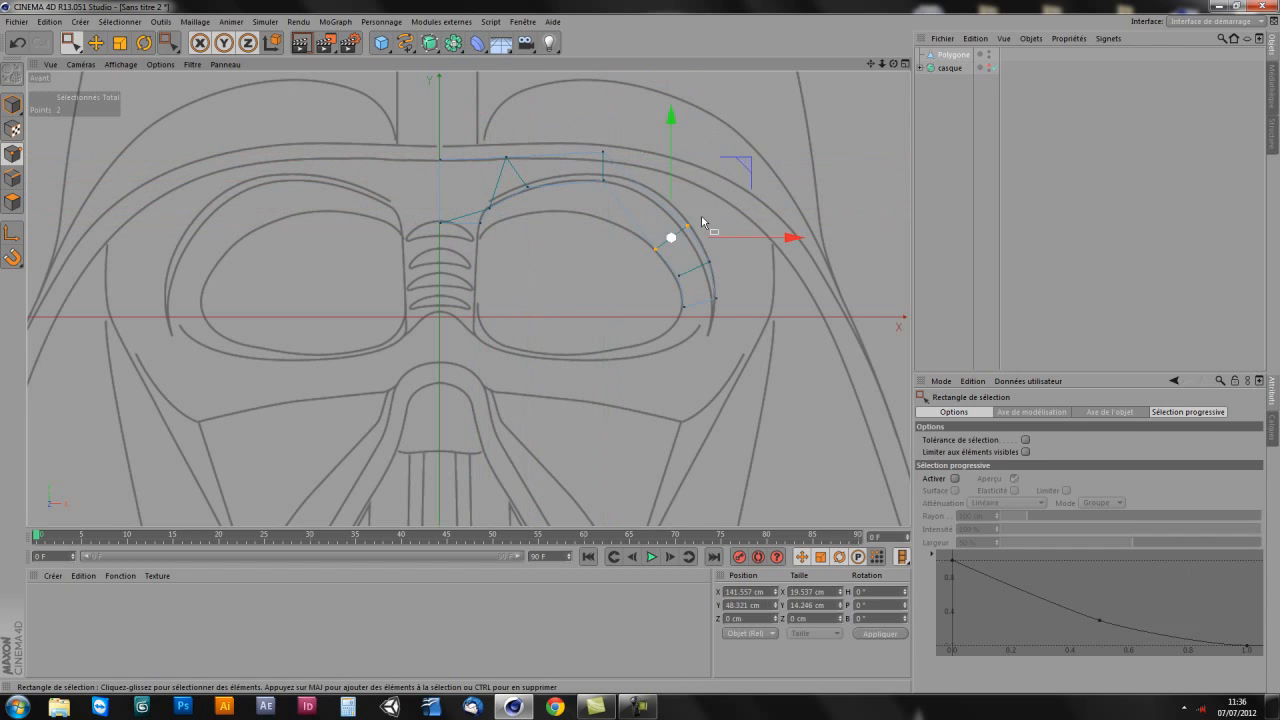
pyautogui.moveTo(741, 160); pyautogui.dragTo(752, 125)
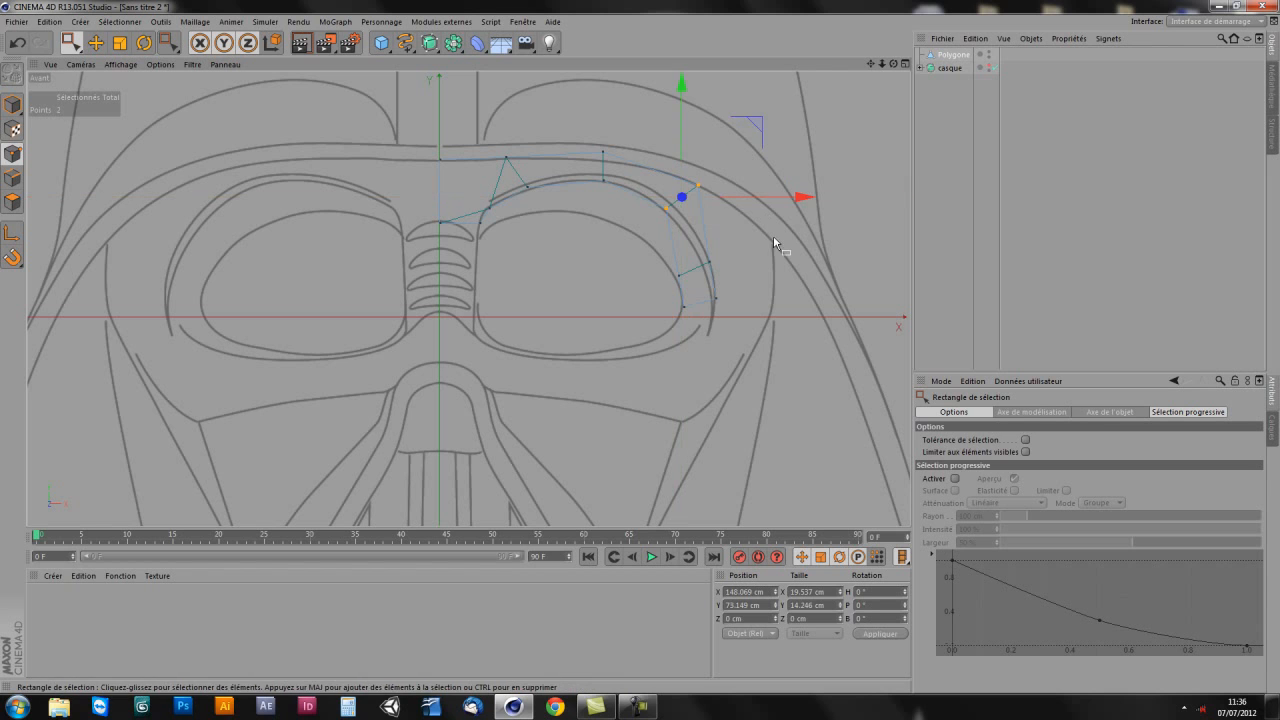
pyautogui.moveTo(716, 282); pyautogui.dragTo(674, 313)
pyautogui.moveTo(775, 218); pyautogui.dragTo(802, 187)
pyautogui.moveTo(791, 264); pyautogui.dragTo(684, 288)
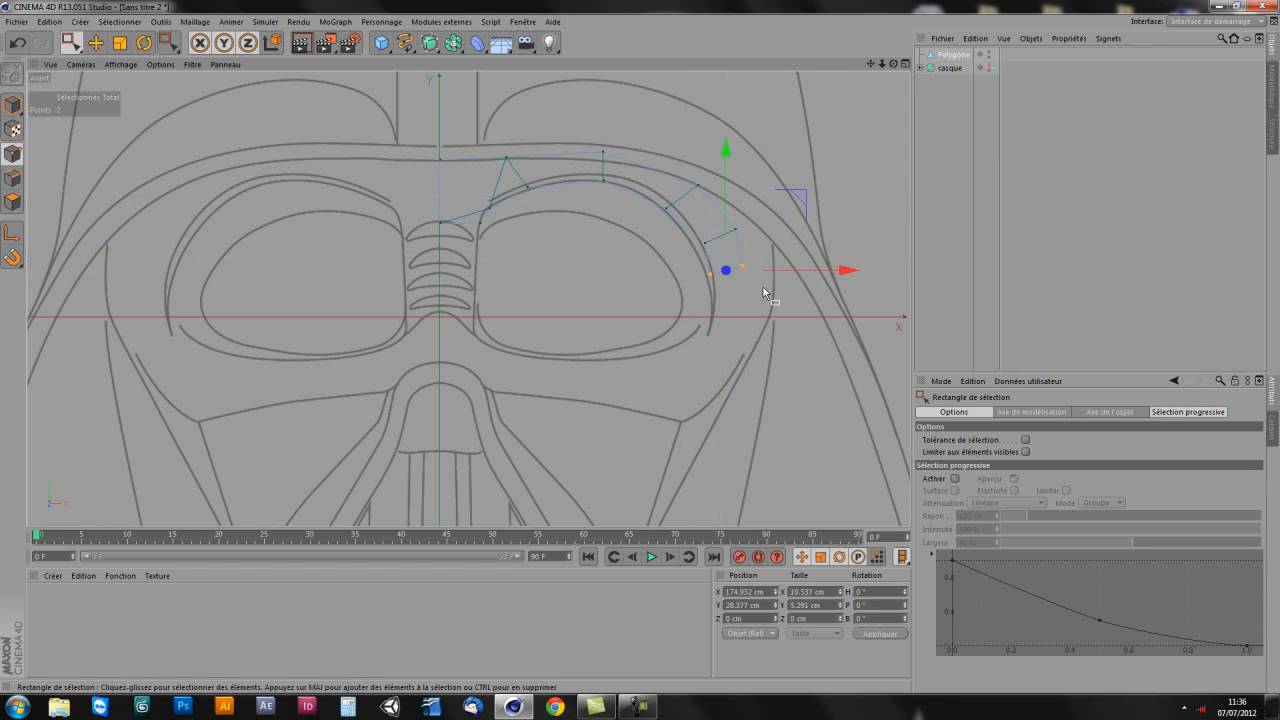
# Step: Pull the outer points of the last two pairs out to the mask's side outline
pyautogui.moveTo(801, 204); pyautogui.dragTo(725, 253)
pyautogui.moveTo(840, 138); pyautogui.dragTo(848, 131)
pyautogui.moveTo(786, 262); pyautogui.dragTo(740, 335)
pyautogui.moveTo(825, 218); pyautogui.dragTo(851, 217)
# Step: Raise the three remaining brow-edge points over the helmet rim, with the mid-brow one at about X 106, Y 111 cm and the innermost at X 35, Y 106 cm
pyautogui.moveTo(715, 177); pyautogui.dragTo(694, 196)
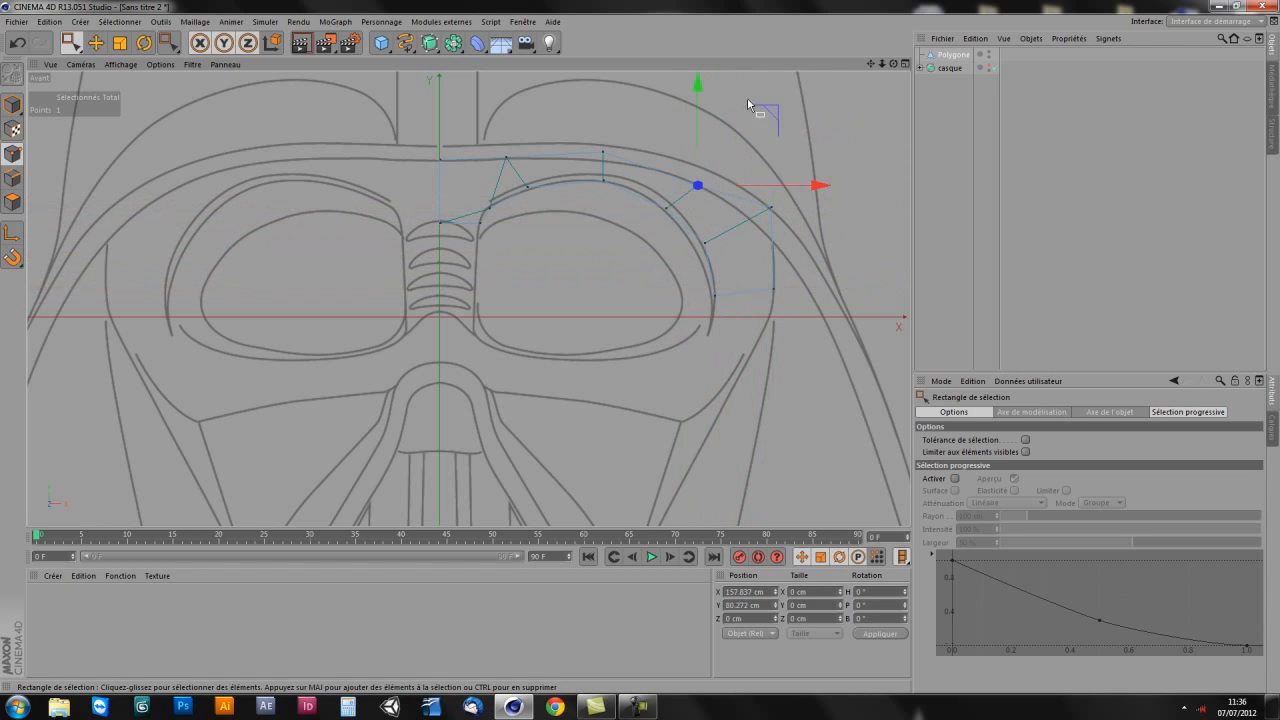
pyautogui.moveTo(769, 112); pyautogui.dragTo(795, 80)
pyautogui.moveTo(652, 132); pyautogui.dragTo(557, 171)
pyautogui.moveTo(679, 82); pyautogui.dragTo(688, 65)
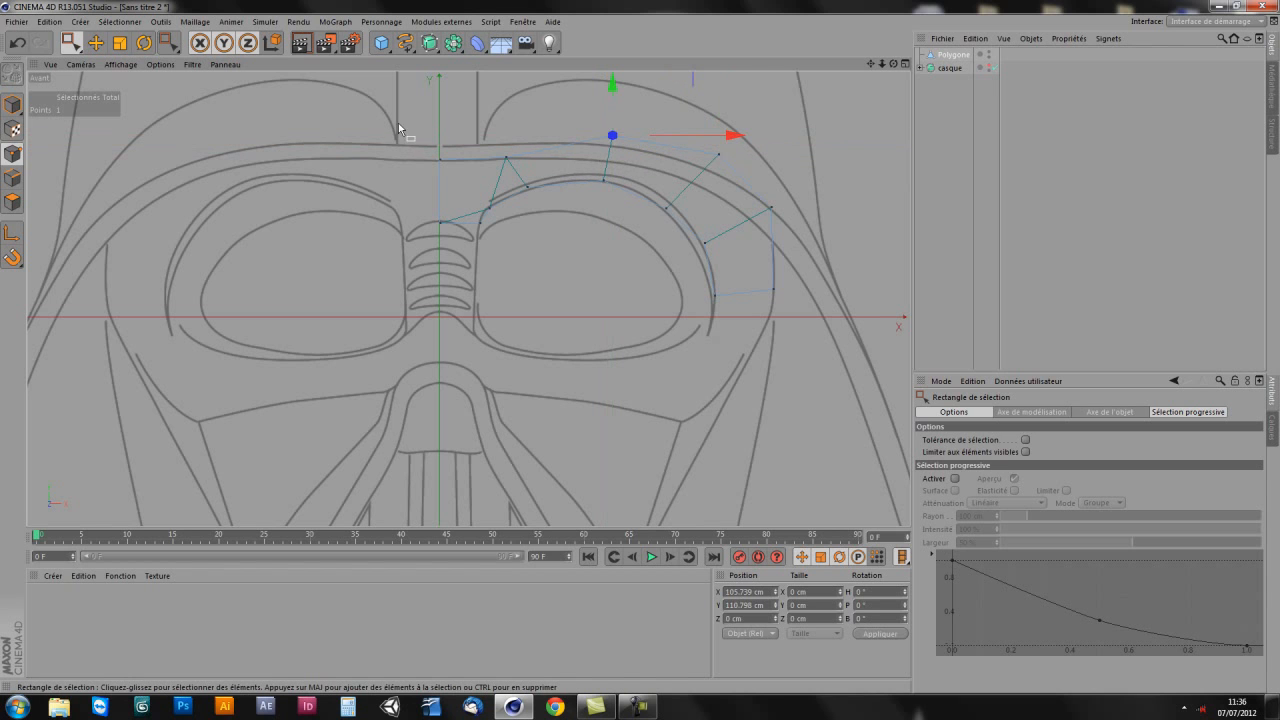
pyautogui.moveTo(493, 154); pyautogui.dragTo(514, 168)
pyautogui.moveTo(583, 90)
pyautogui.mouseDown()
pyautogui.moveTo(586, 70)
pyautogui.moveTo(576, 80)
pyautogui.mouseUp()
# Step: Examine how the points near the nose bridge and brow sit against the blueprint lines
pyautogui.scroll(5, 637, 220)
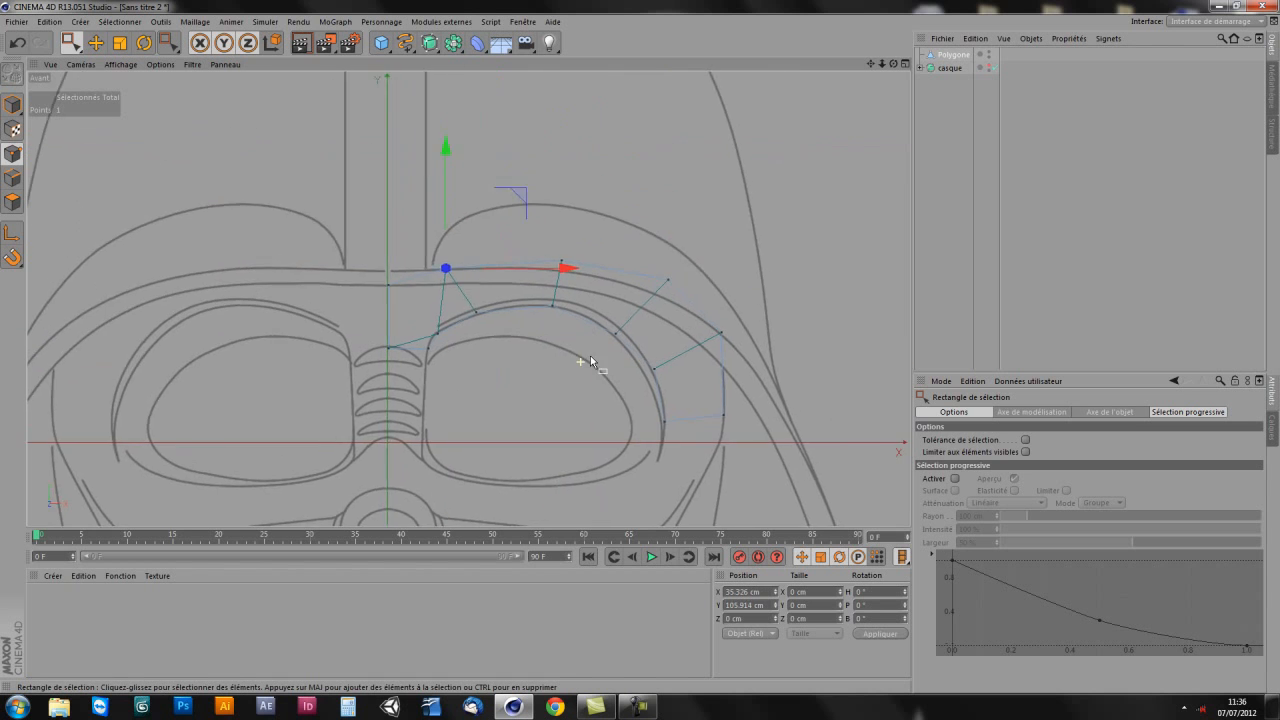
pyautogui.scroll(-2, 602, 388)
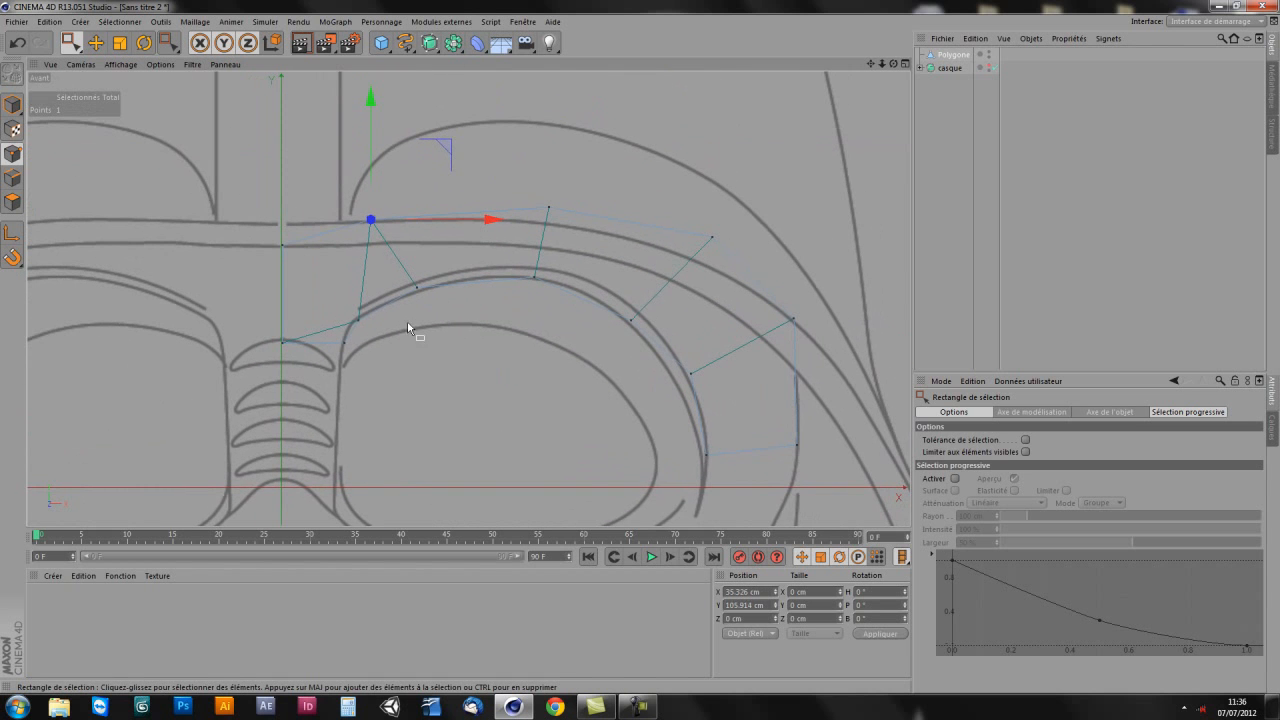
pyautogui.press('e')
pyautogui.click(357, 321)
pyautogui.click(345, 342)
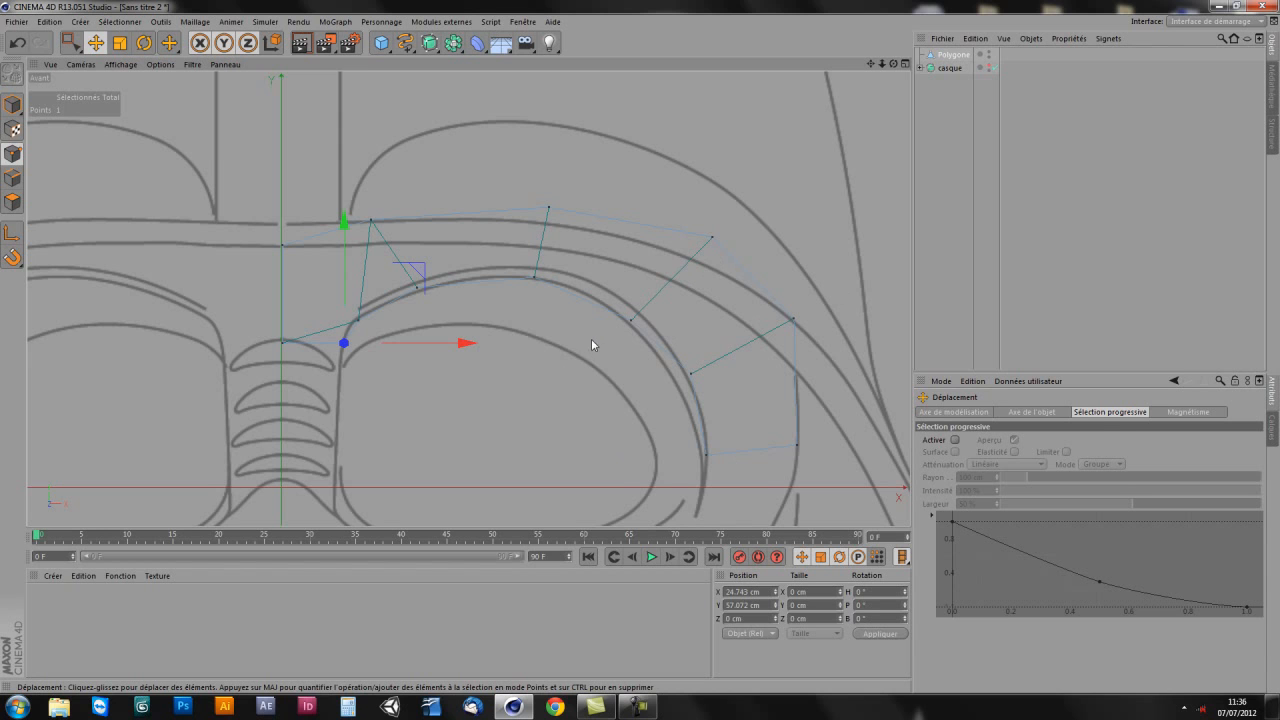
pyautogui.keyDown('alt'); pyautogui.moveTo(591, 340); pyautogui.dragTo(619, 318, button='middle'); pyautogui.keyUp('alt')
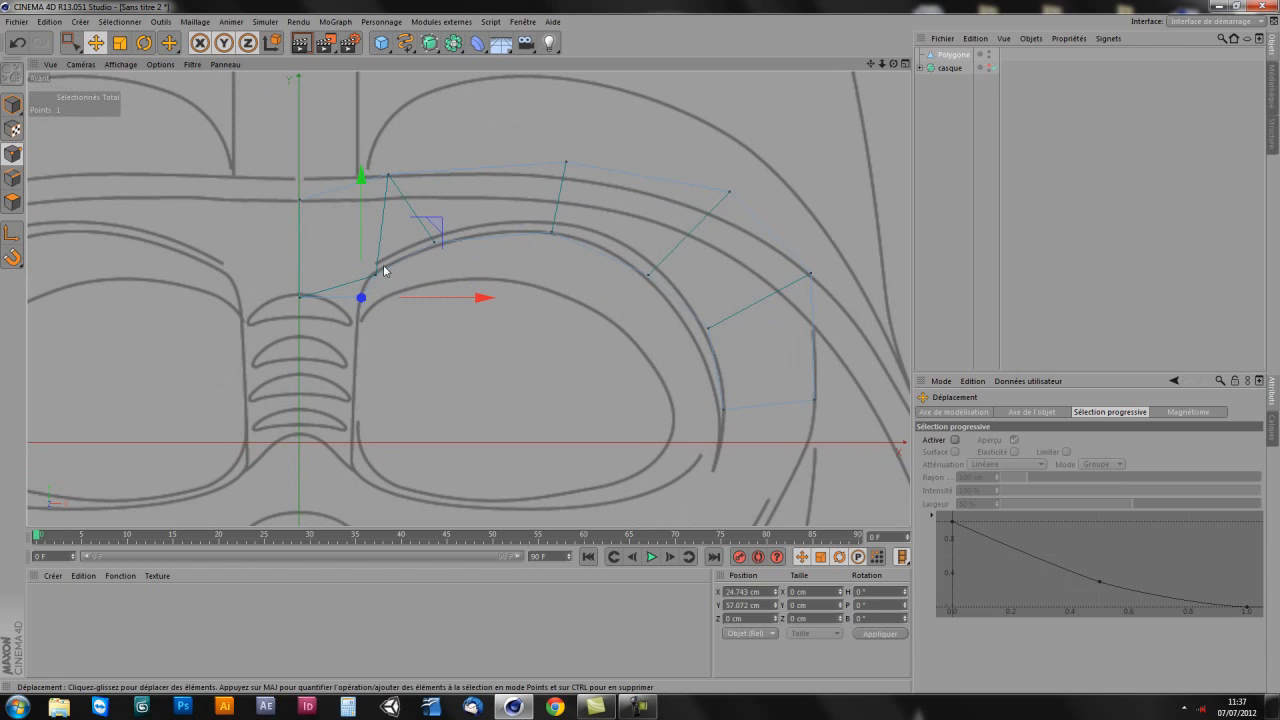
pyautogui.keyDown('alt'); pyautogui.moveTo(567, 396); pyautogui.dragTo(530, 427, button='middle'); pyautogui.keyUp('alt')
pyautogui.keyDown('alt'); pyautogui.moveTo(574, 386); pyautogui.dragTo(616, 384, button='right'); pyautogui.keyUp('alt')
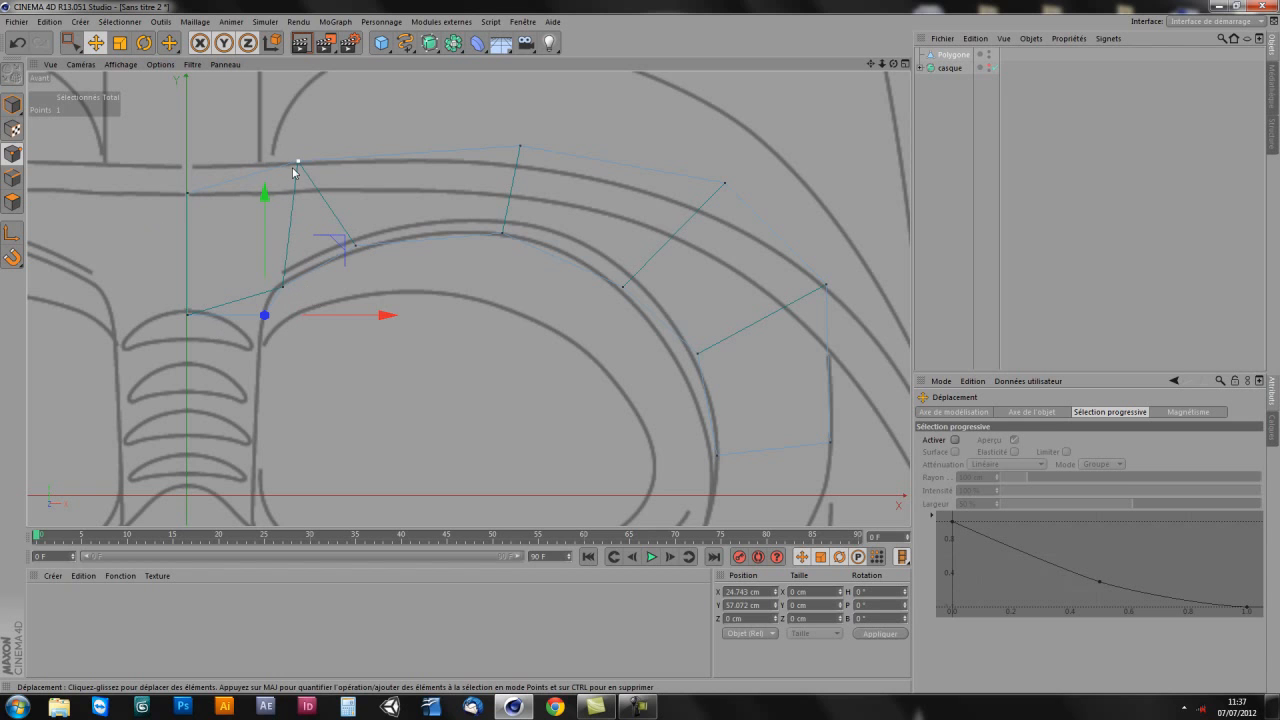
pyautogui.keyDown('alt'); pyautogui.moveTo(567, 351); pyautogui.dragTo(583, 331, button='middle'); pyautogui.keyUp('alt')
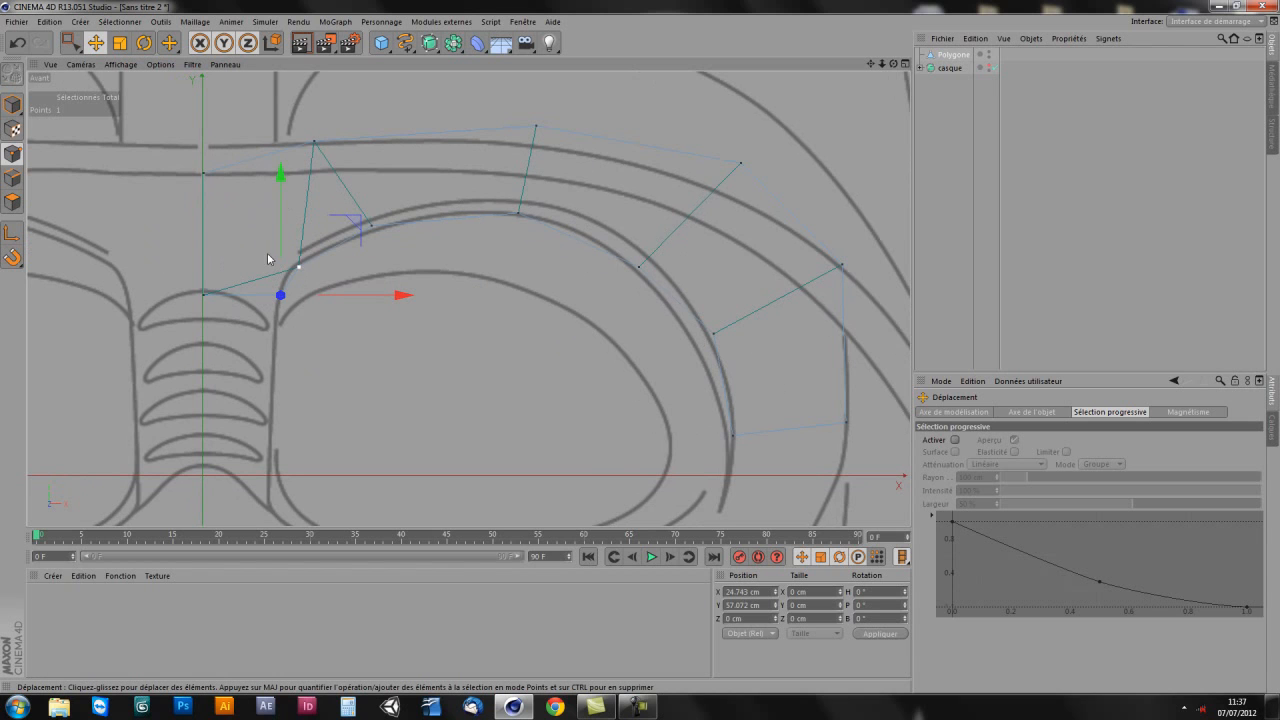
# Step: Switch to polygon mode and cut the brow n-gon with the Knife in Line mode between its facing points at the outer end
pyautogui.click(12, 202)
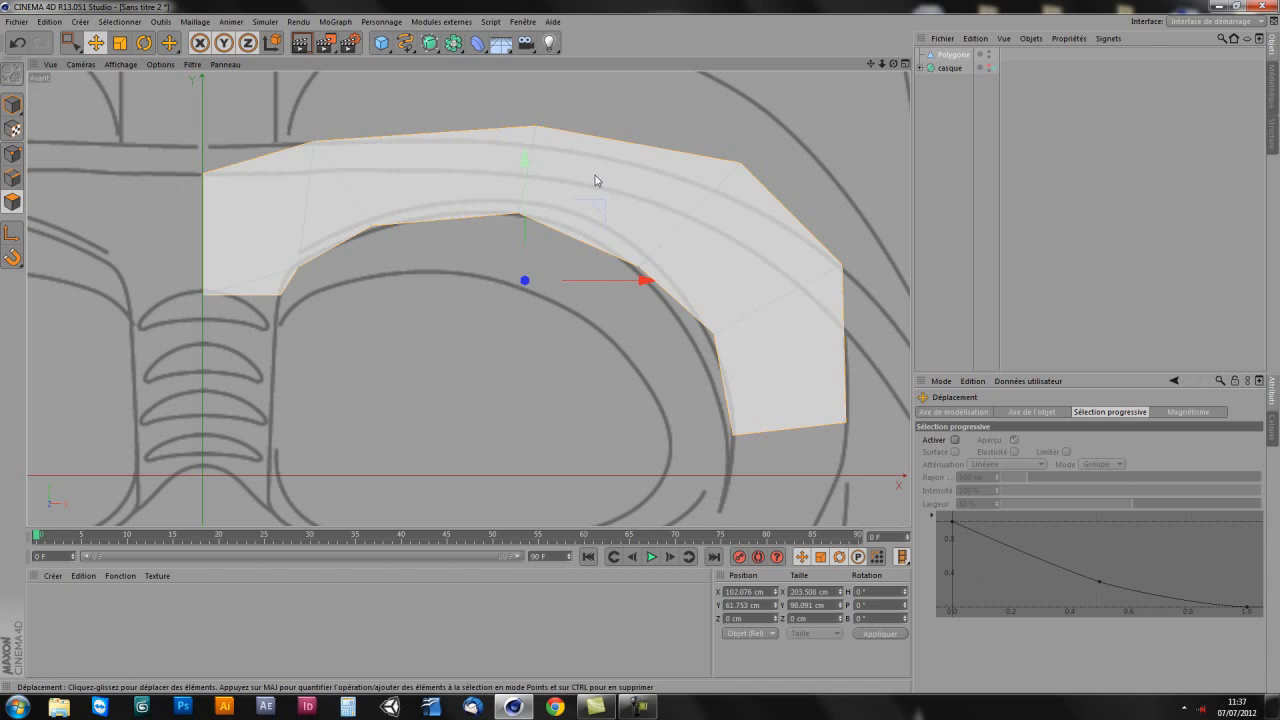
pyautogui.rightClick(576, 189)
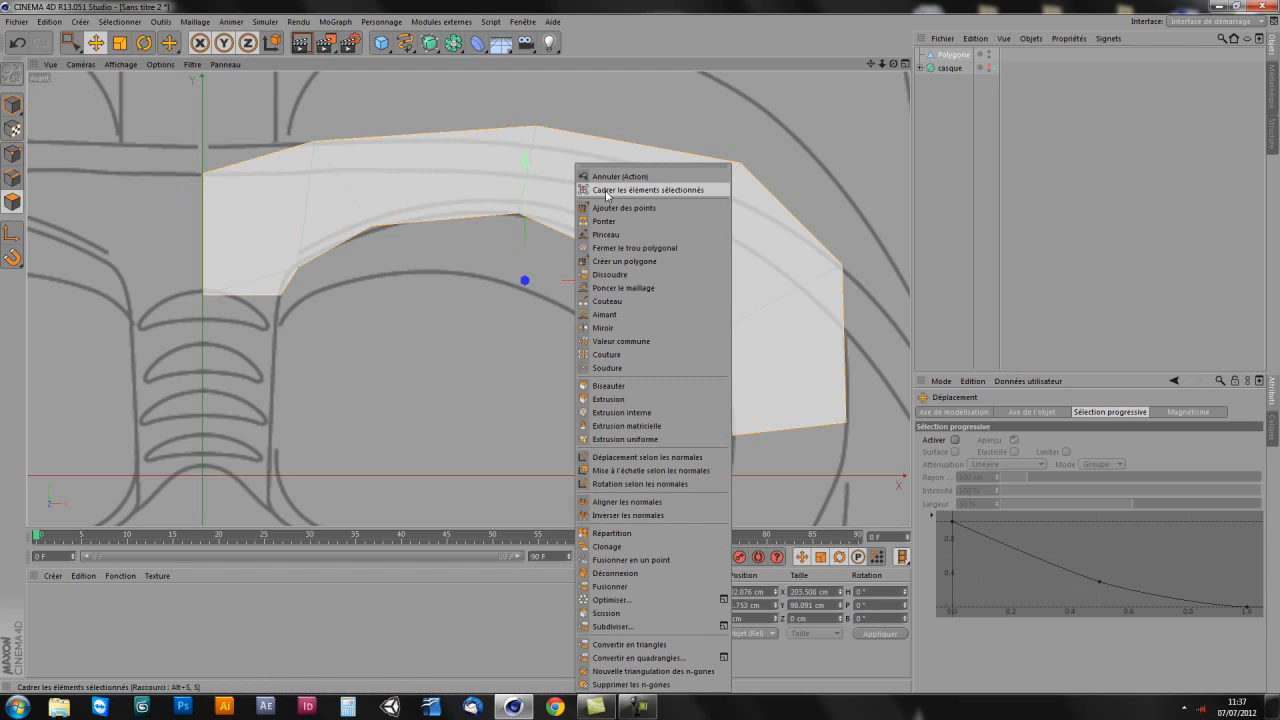
pyautogui.click(606, 302)
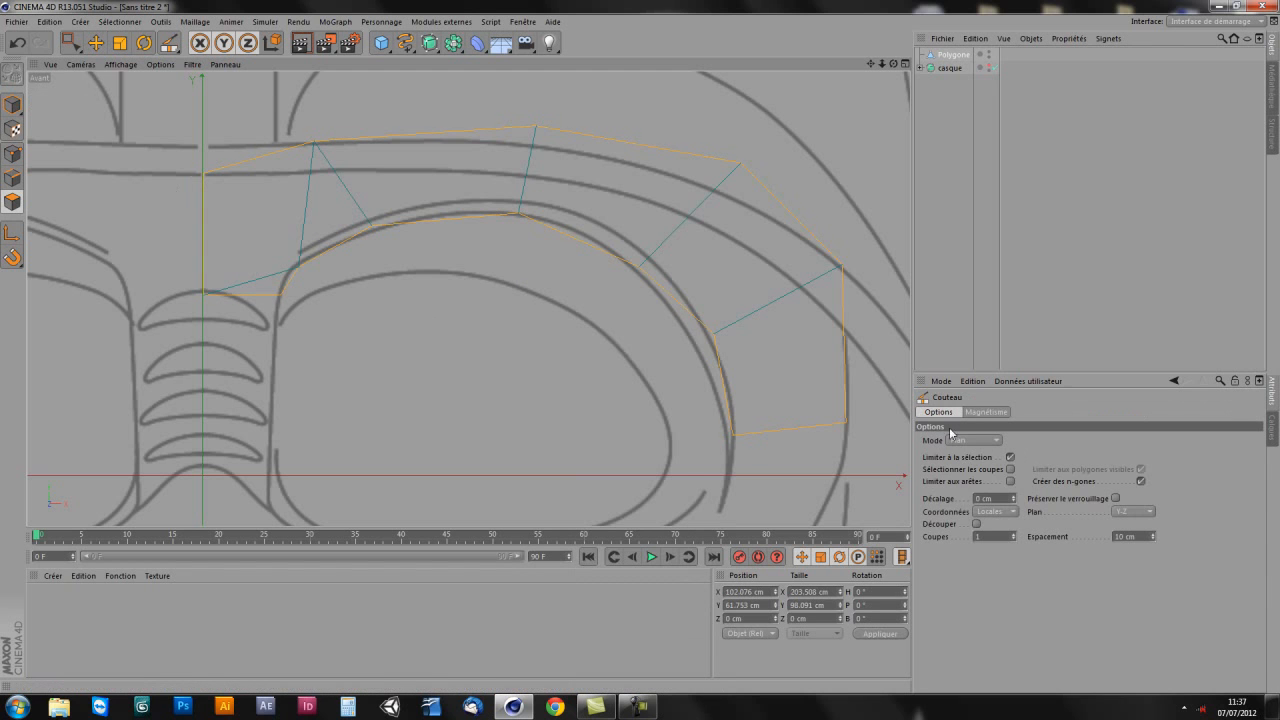
pyautogui.click(972, 440)
pyautogui.click(967, 455)
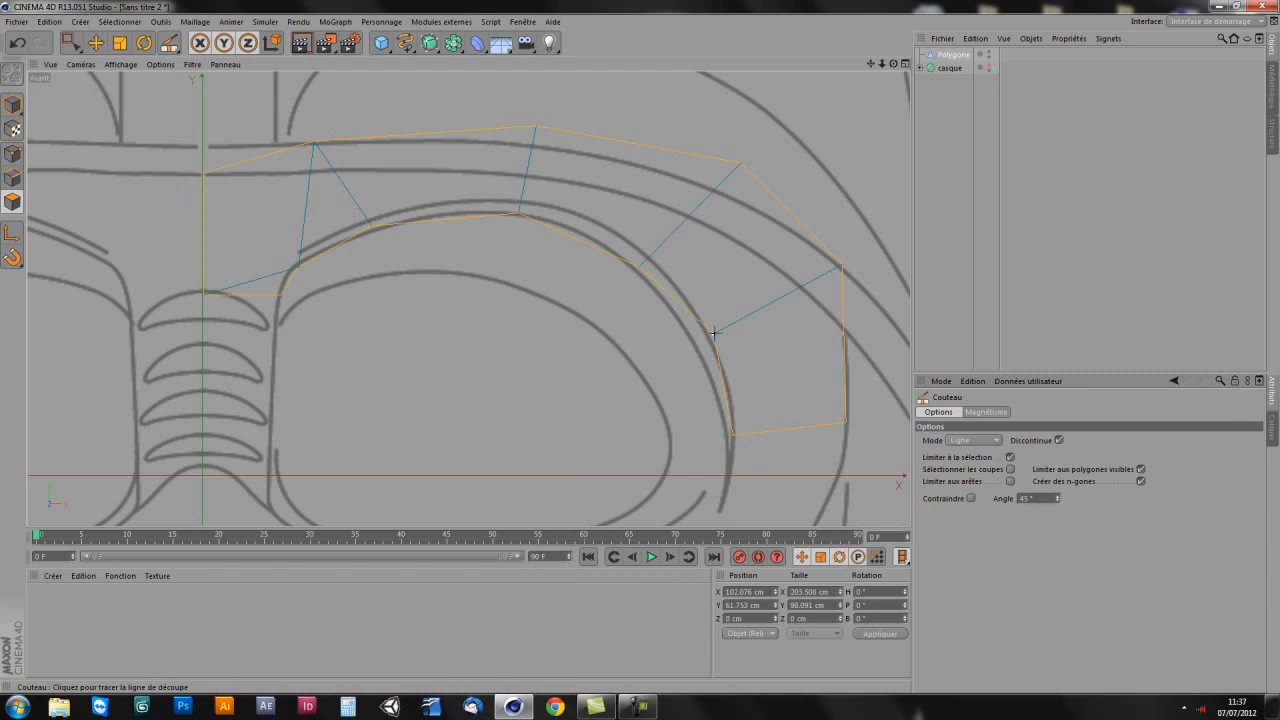
pyautogui.click(714, 333)
pyautogui.click(842, 264)
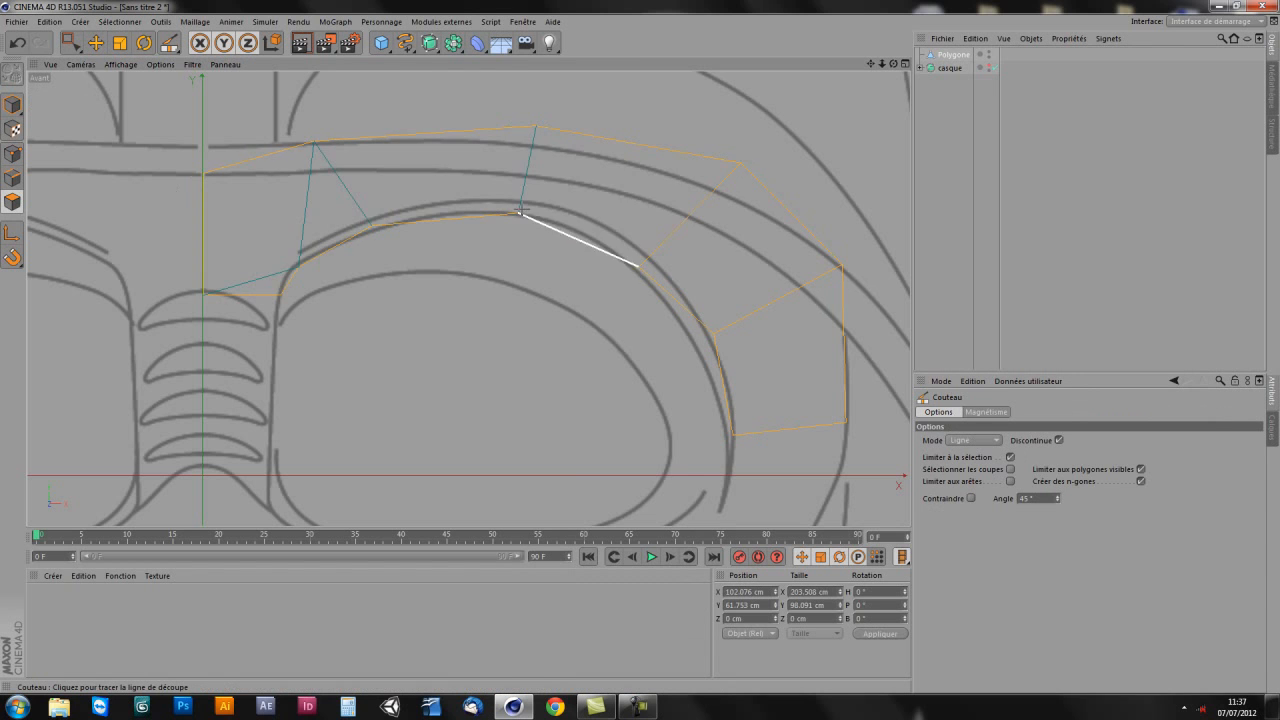
# Step: Cut the rest of the brow n-gon between facing points toward the nose bridge, ending at the upper point on the centre axis
pyautogui.click(372, 227)
pyautogui.click(314, 142)
pyautogui.click(296, 265)
pyautogui.click(203, 173)
pyautogui.scroll(-3, 526, 324)
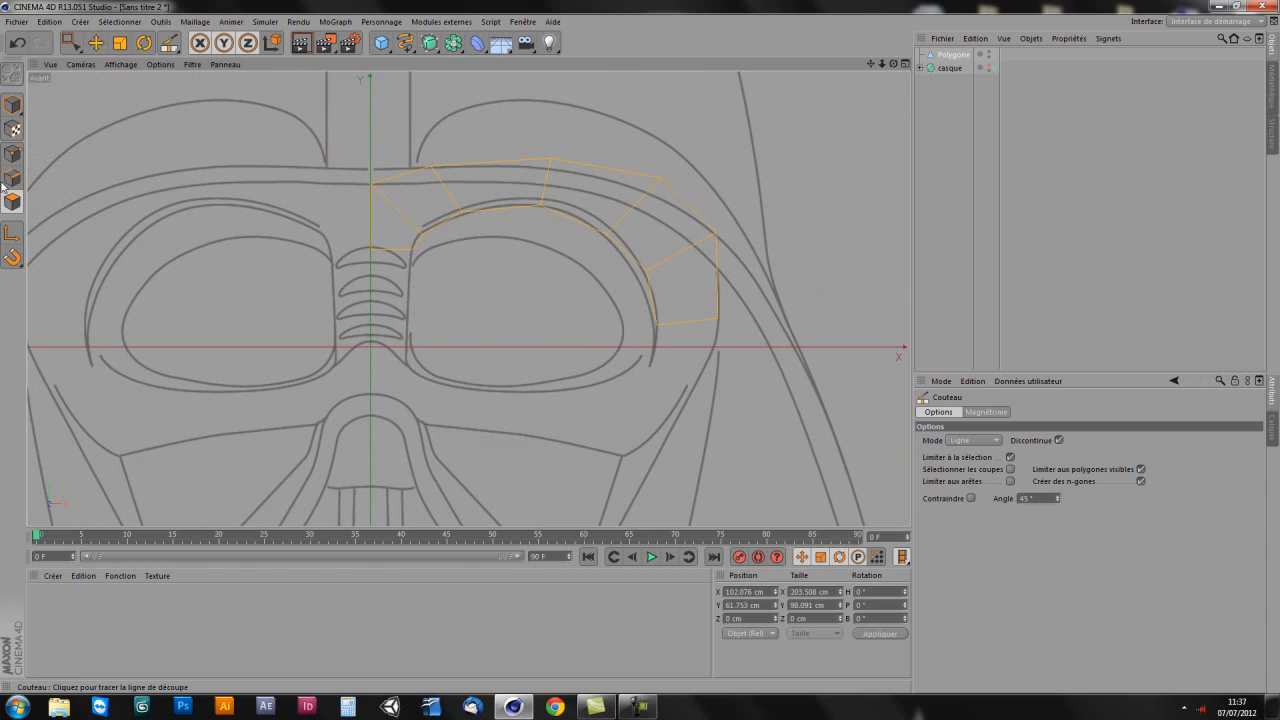
# Step: Switch to point mode and move the upper brow point nearest the centre axis slightly outward and up along the helmet rim
pyautogui.click(12, 153)
pyautogui.press('0')
pyautogui.moveTo(421, 176); pyautogui.dragTo(419, 178)
pyautogui.moveTo(514, 99); pyautogui.dragTo(542, 91)
# Step: Move the brow point on the eye's upper inner edge outward onto the blueprint line, at about X 60, Y 79 cm
pyautogui.click(466, 213)
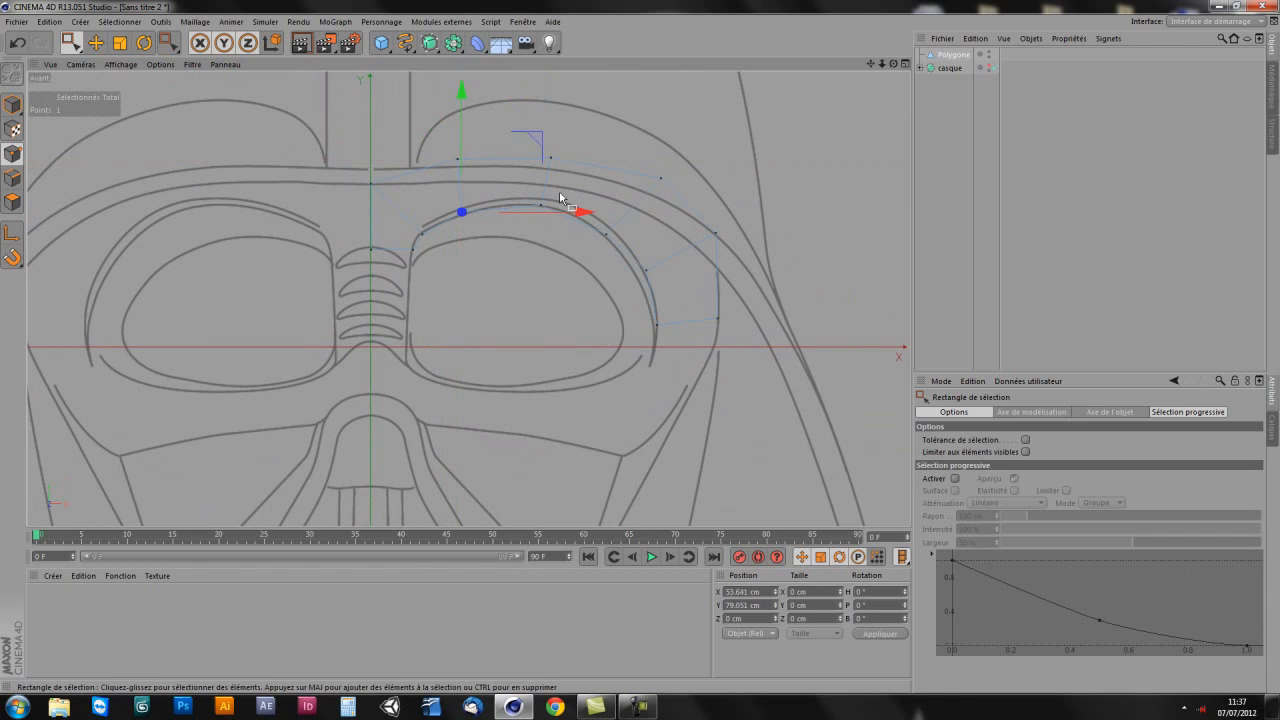
pyautogui.moveTo(535, 137); pyautogui.dragTo(548, 140)
pyautogui.keyDown('alt'); pyautogui.moveTo(547, 216); pyautogui.dragTo(548, 237, button='middle'); pyautogui.keyUp('alt')
pyautogui.keyDown('alt'); pyautogui.moveTo(565, 296); pyautogui.dragTo(573, 314, button='middle'); pyautogui.keyUp('alt')
pyautogui.keyDown('alt'); pyautogui.moveTo(514, 350); pyautogui.dragTo(540, 290, button='right'); pyautogui.keyUp('alt')
pyautogui.keyDown('alt'); pyautogui.moveTo(466, 297); pyautogui.dragTo(615, 416, button='middle'); pyautogui.keyUp('alt')
pyautogui.keyDown('alt'); pyautogui.moveTo(487, 335); pyautogui.dragTo(519, 294, button='right'); pyautogui.keyUp('alt')
pyautogui.keyDown('alt'); pyautogui.moveTo(498, 327); pyautogui.dragTo(553, 336, button='middle'); pyautogui.keyUp('alt')
pyautogui.keyDown('alt'); pyautogui.moveTo(427, 288); pyautogui.dragTo(507, 341, button='right'); pyautogui.keyUp('alt')
pyautogui.keyDown('alt'); pyautogui.moveTo(575, 272); pyautogui.dragTo(567, 276, button='middle'); pyautogui.keyUp('alt')
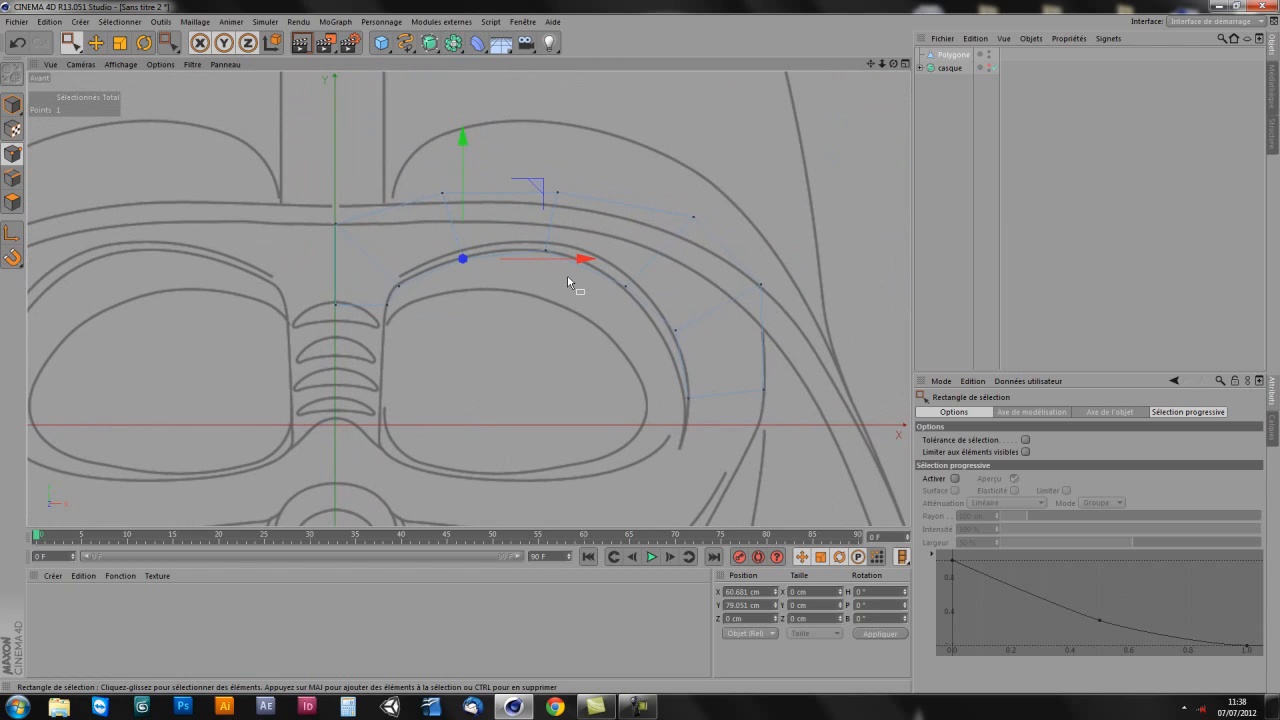
pyautogui.moveTo(537, 193); pyautogui.dragTo(534, 187)
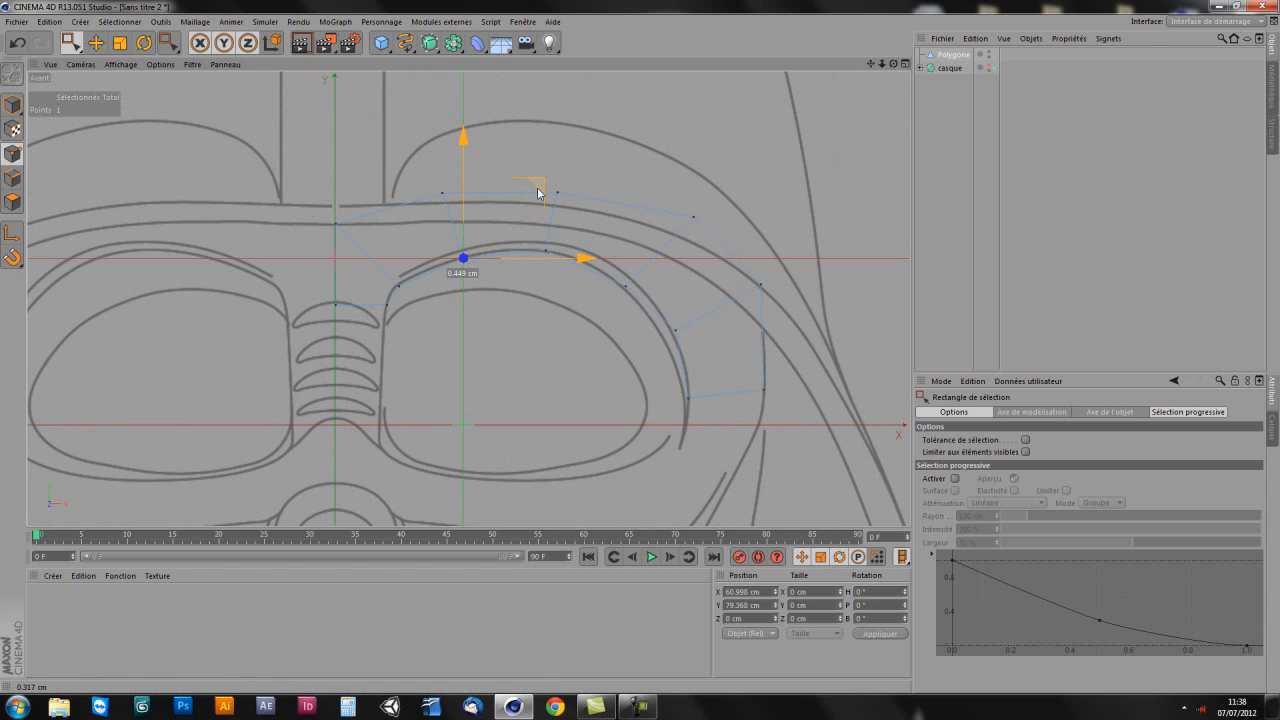
# Step: Examine the brow points against the helmet's side blueprint and return to the front view
pyautogui.middleClick(597, 258)
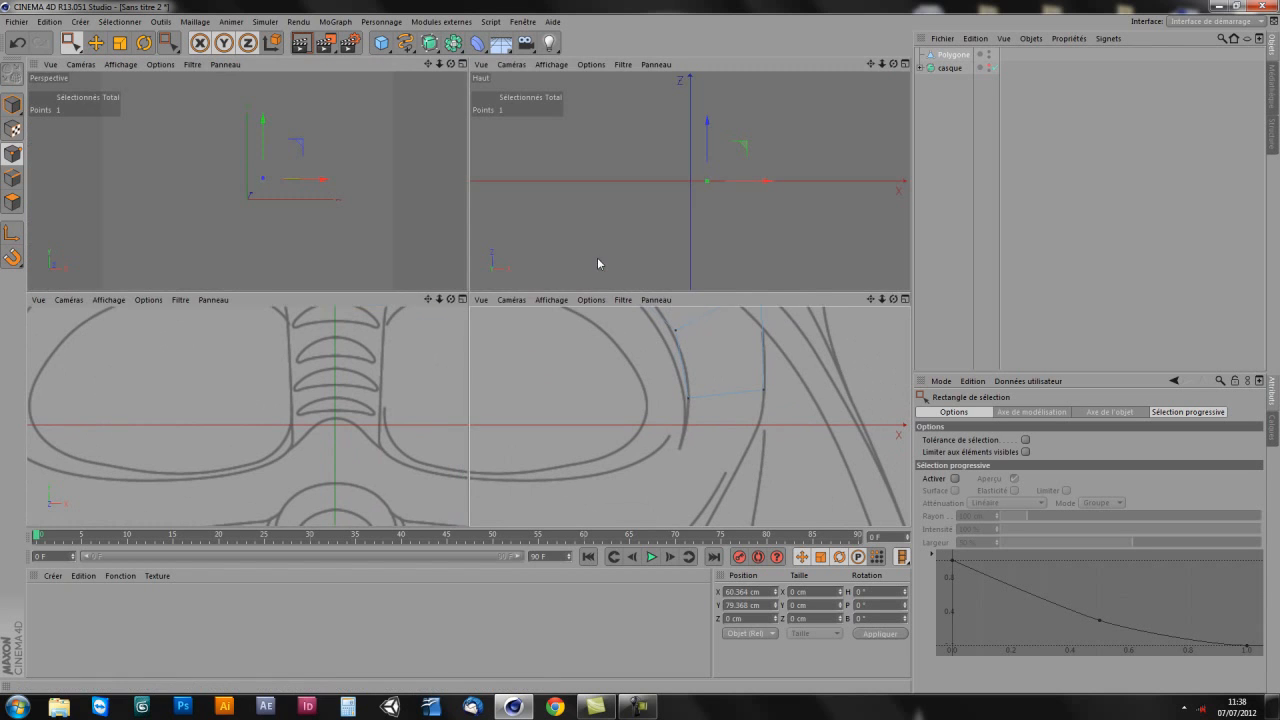
pyautogui.middleClick(409, 398)
pyautogui.keyDown('alt'); pyautogui.moveTo(434, 392); pyautogui.dragTo(334, 230, button='middle'); pyautogui.keyUp('alt')
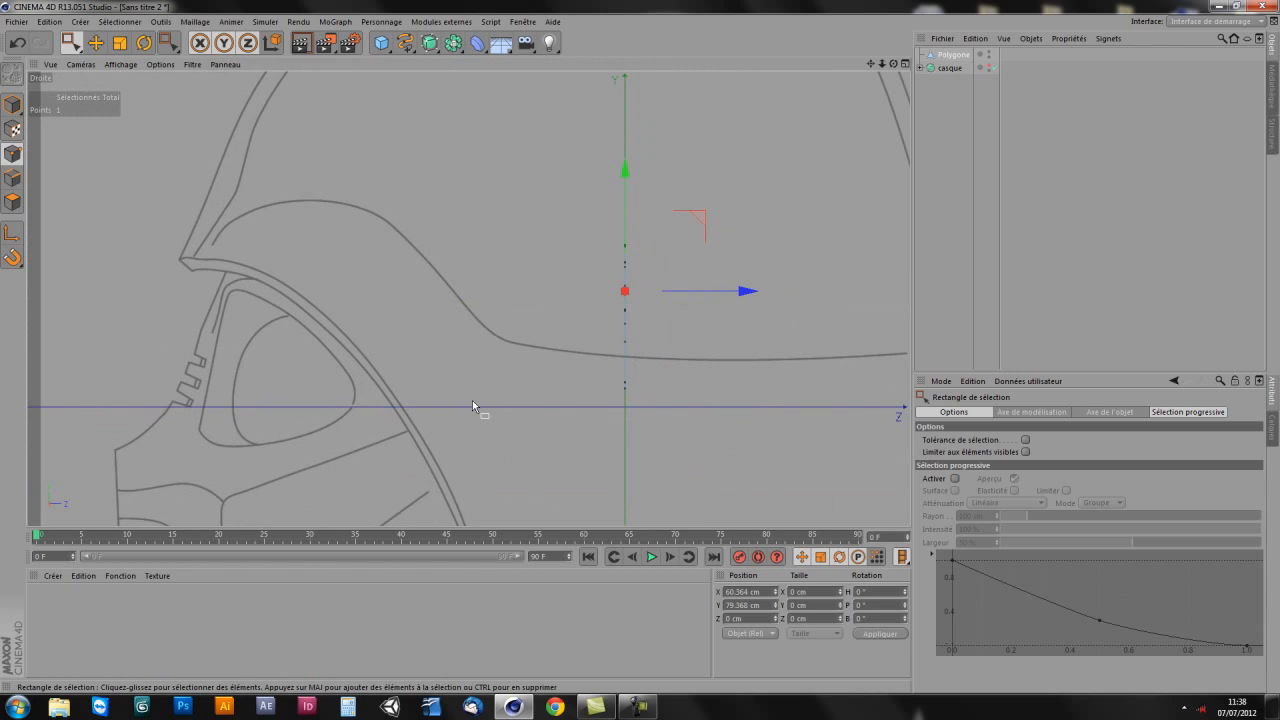
pyautogui.middleClick(471, 358)
pyautogui.middleClick(616, 402)
pyautogui.keyDown('alt'); pyautogui.moveTo(623, 414); pyautogui.dragTo(646, 363, button='middle'); pyautogui.keyUp('alt')
pyautogui.keyDown('alt'); pyautogui.moveTo(646, 363); pyautogui.dragTo(633, 379, button='right'); pyautogui.keyUp('alt')
pyautogui.keyDown('alt'); pyautogui.moveTo(633, 379); pyautogui.dragTo(633, 336, button='middle'); pyautogui.keyUp('alt')
pyautogui.keyDown('alt'); pyautogui.moveTo(633, 336); pyautogui.dragTo(666, 334, button='right'); pyautogui.keyUp('alt')
pyautogui.keyDown('alt'); pyautogui.moveTo(656, 326); pyautogui.dragTo(637, 336, button='middle'); pyautogui.keyUp('alt')
# Step: Start an n-gon with Create Polygon from the brow strip's outer inside point, placing points along the eye's lower contour to the nose bridge
pyautogui.click(168, 42)
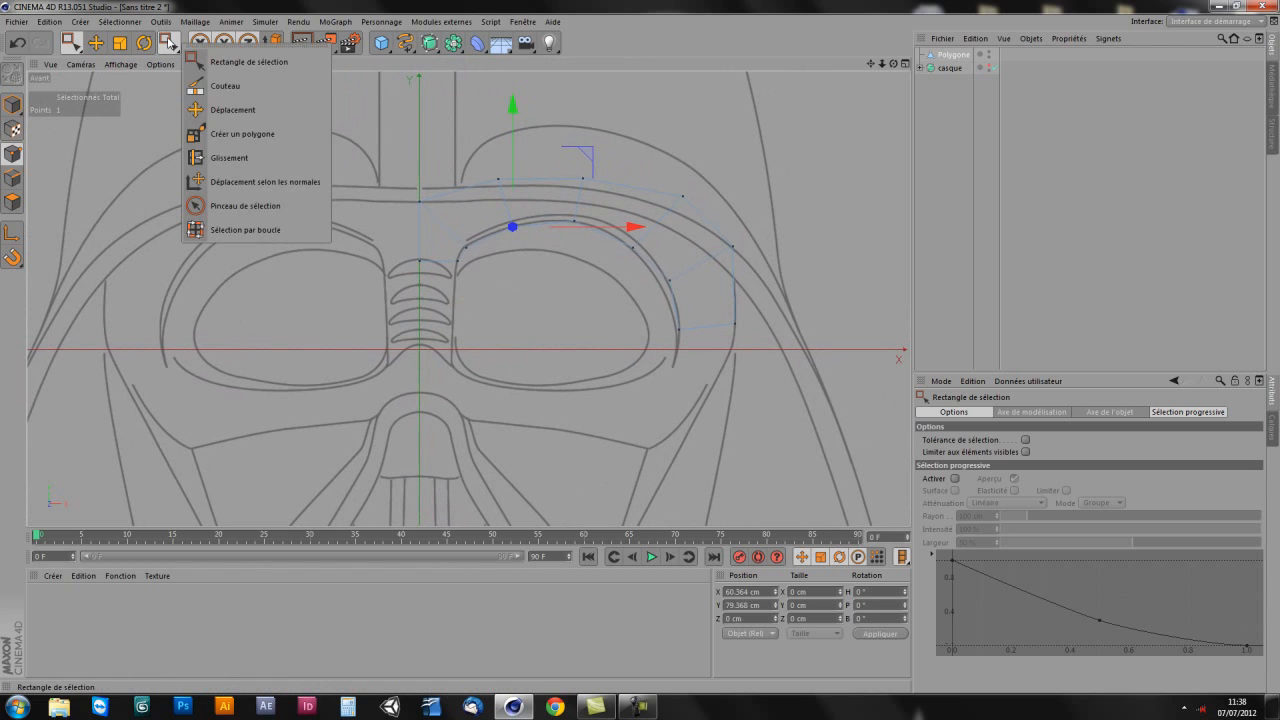
pyautogui.click(240, 135)
pyautogui.scroll(3, 686, 332)
pyautogui.scroll(-2, 693, 311)
pyautogui.scroll(3, 690, 340)
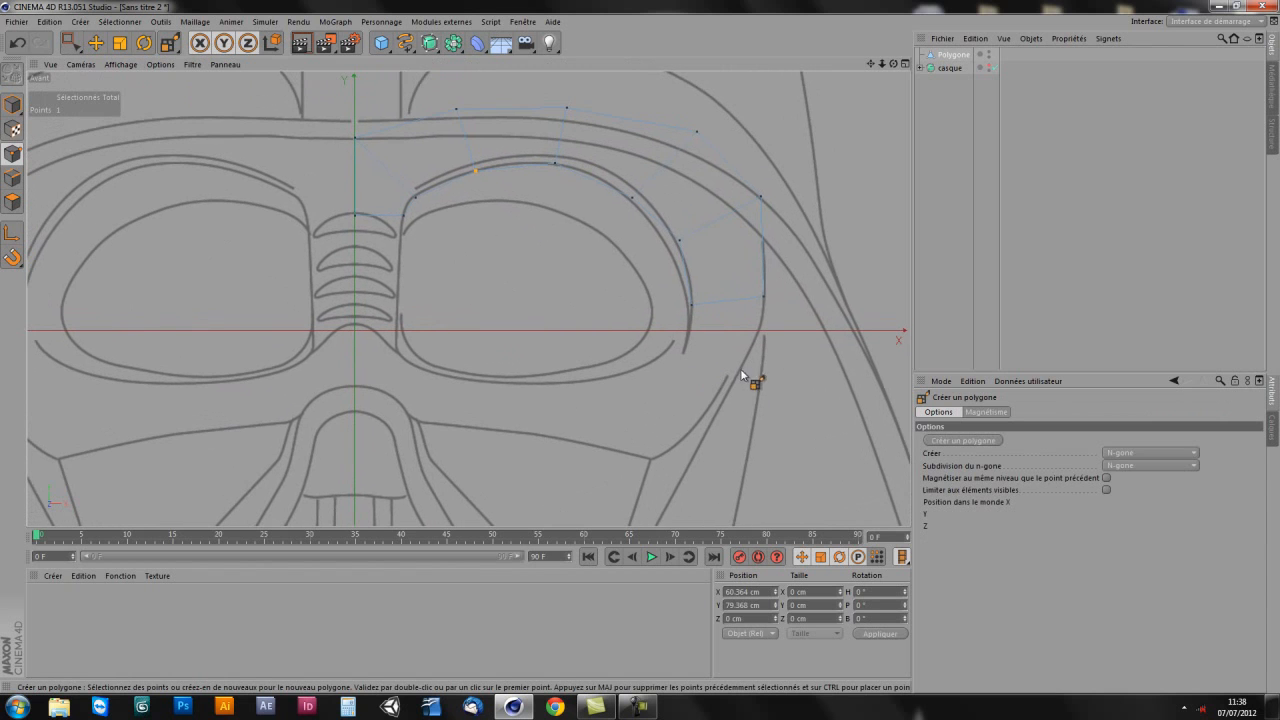
pyautogui.click(691, 304)
pyautogui.click(677, 349)
pyautogui.click(612, 377)
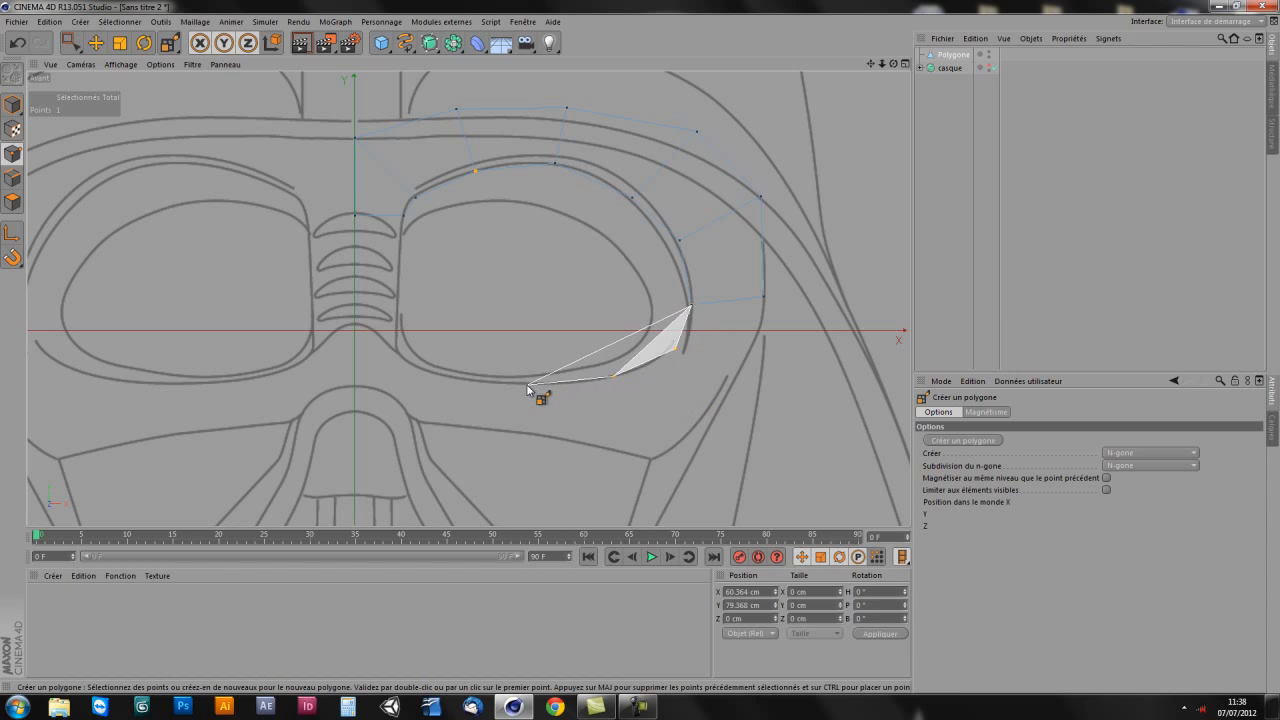
pyautogui.click(529, 385)
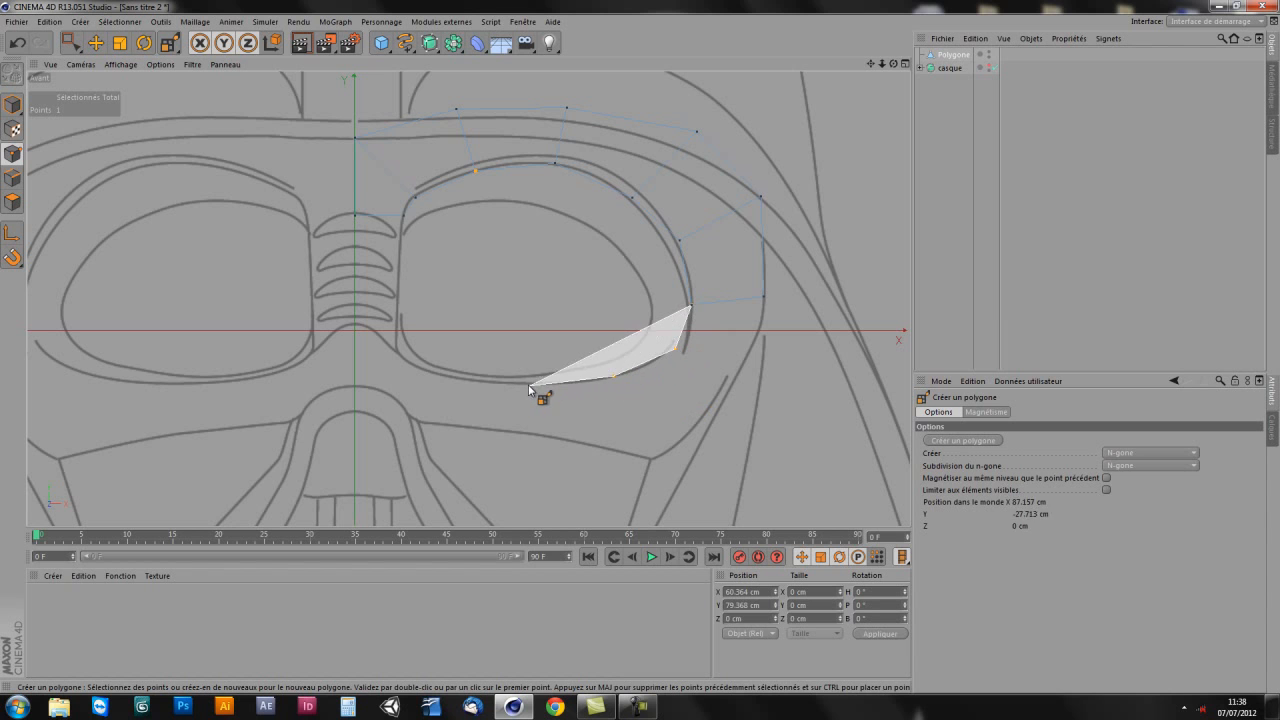
pyautogui.click(446, 379)
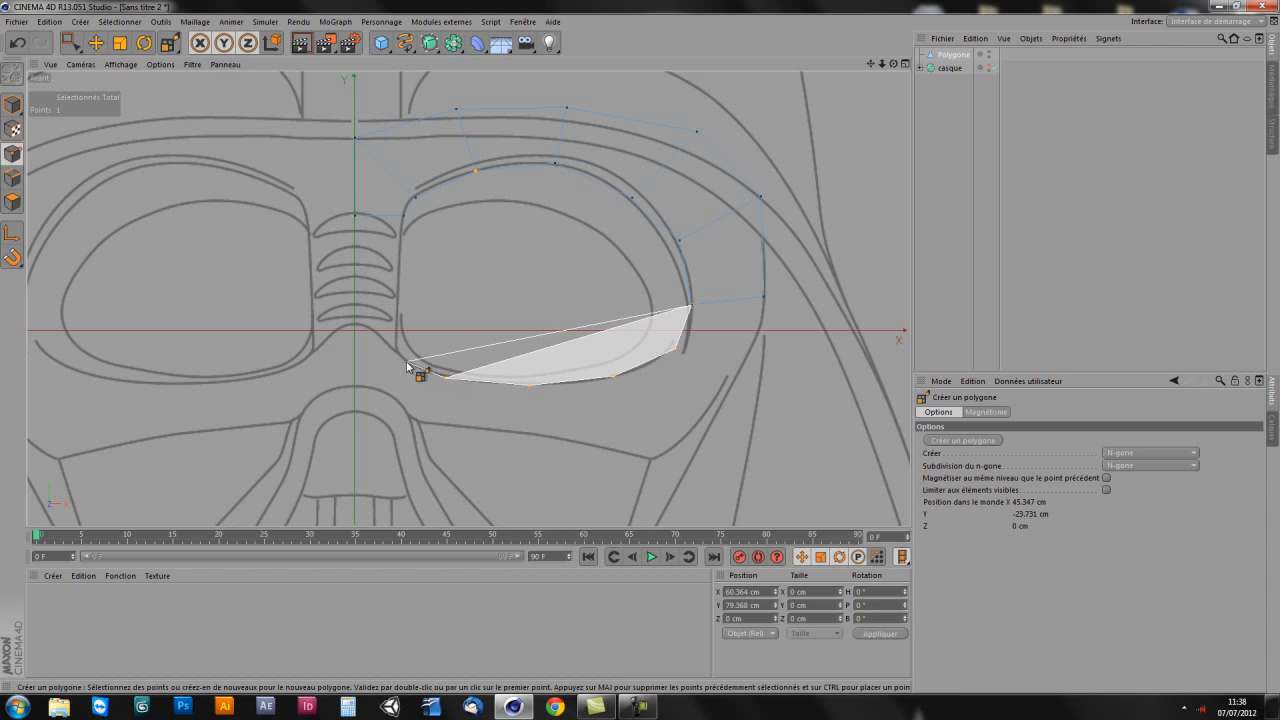
pyautogui.click(405, 360)
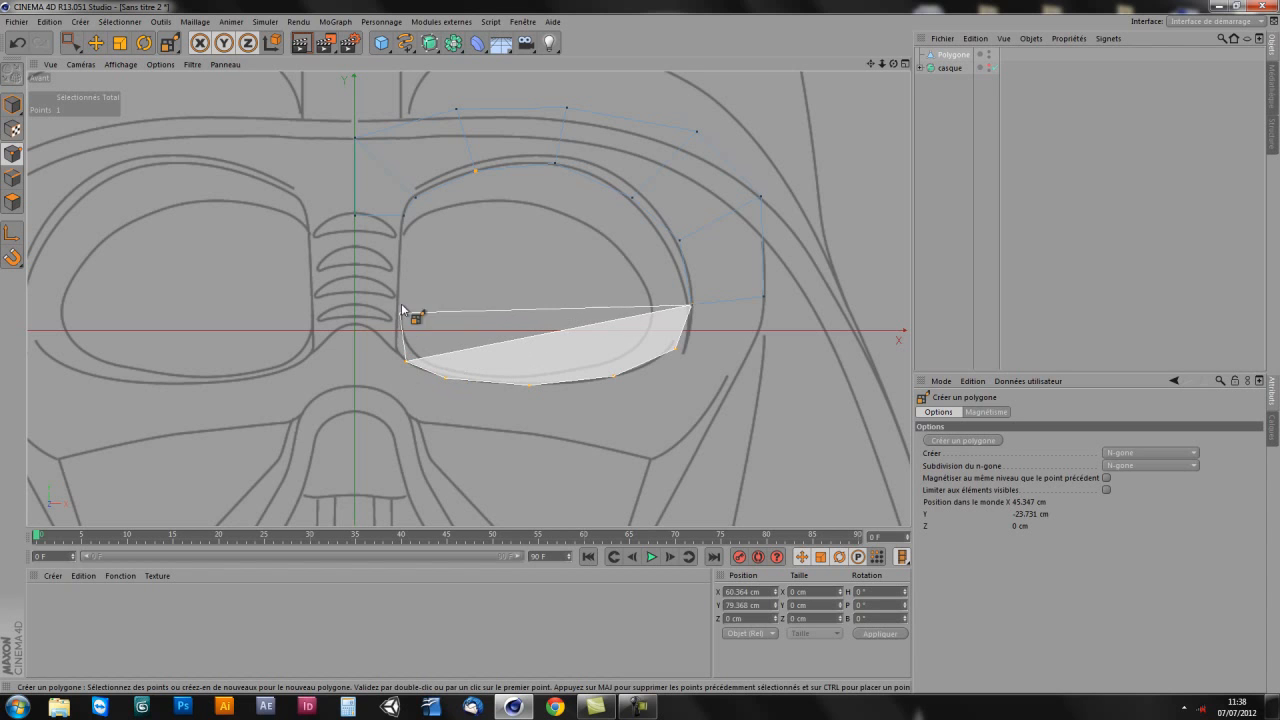
# Step: Continue the n-gon up to the brow strip's two nose-bridge points and down the centre axis to about Y -26 cm
pyautogui.click(405, 218)
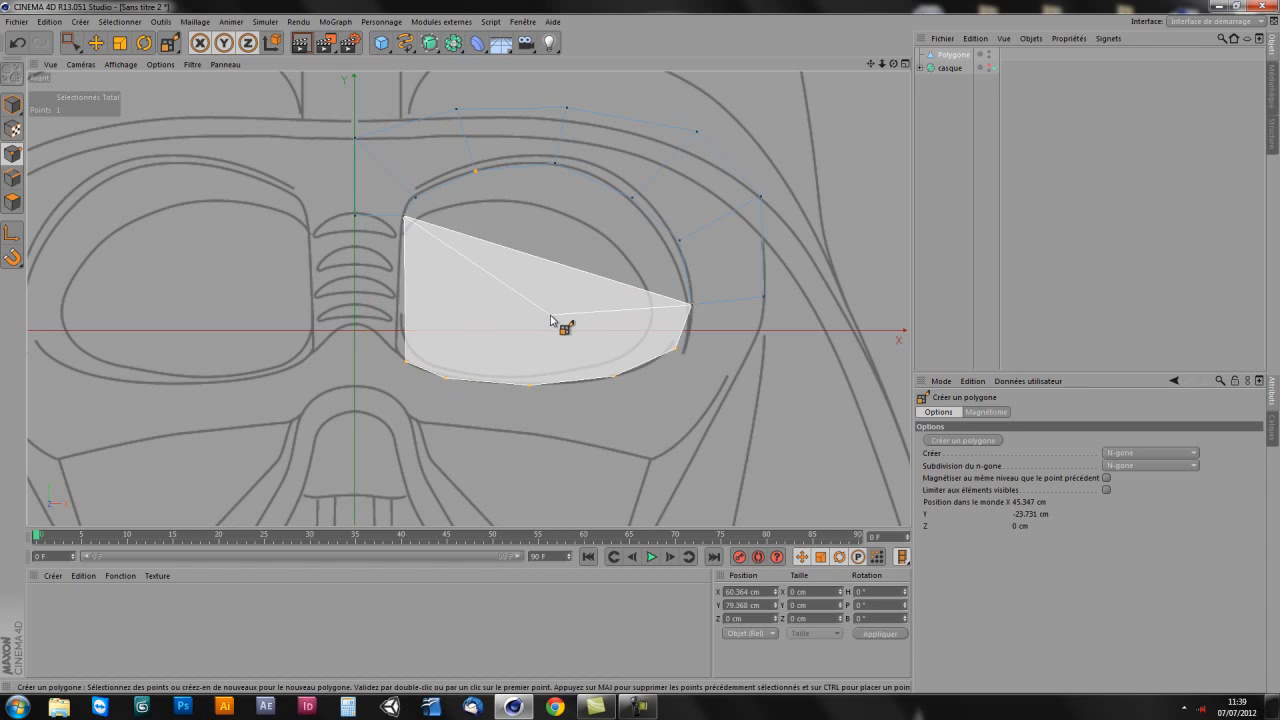
pyautogui.click(356, 216)
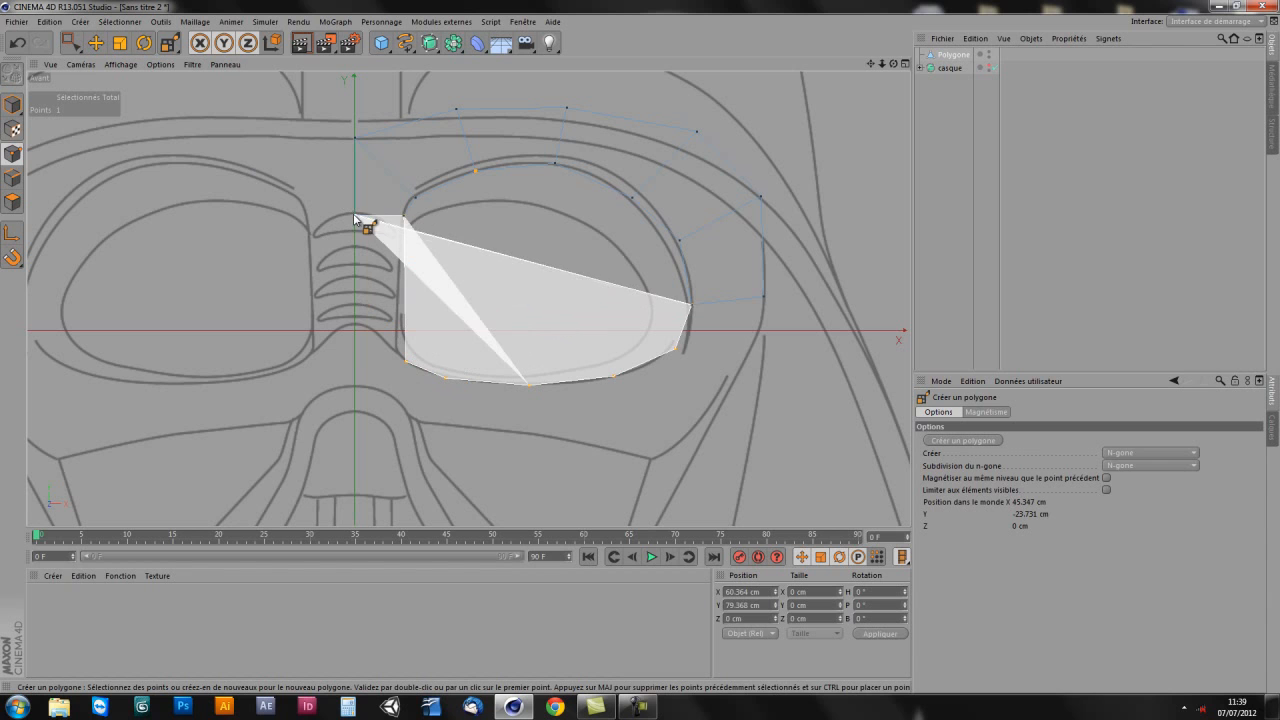
pyautogui.click(355, 354)
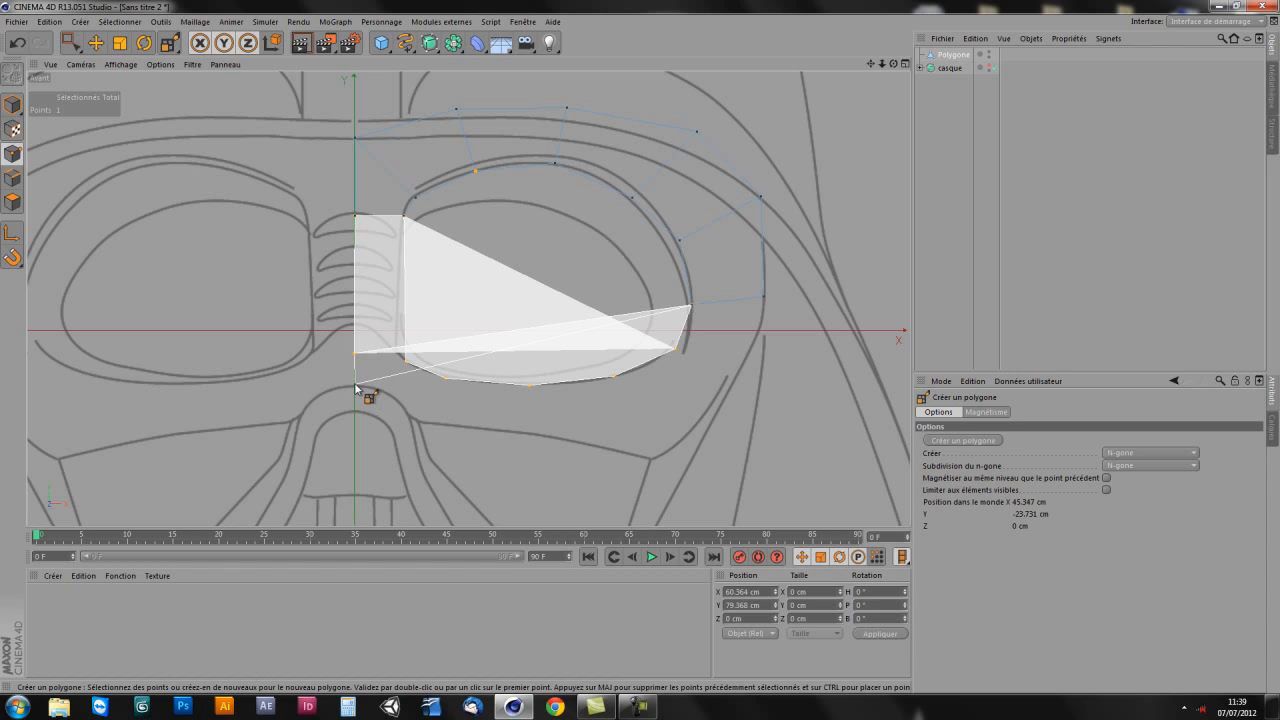
pyautogui.click(356, 384)
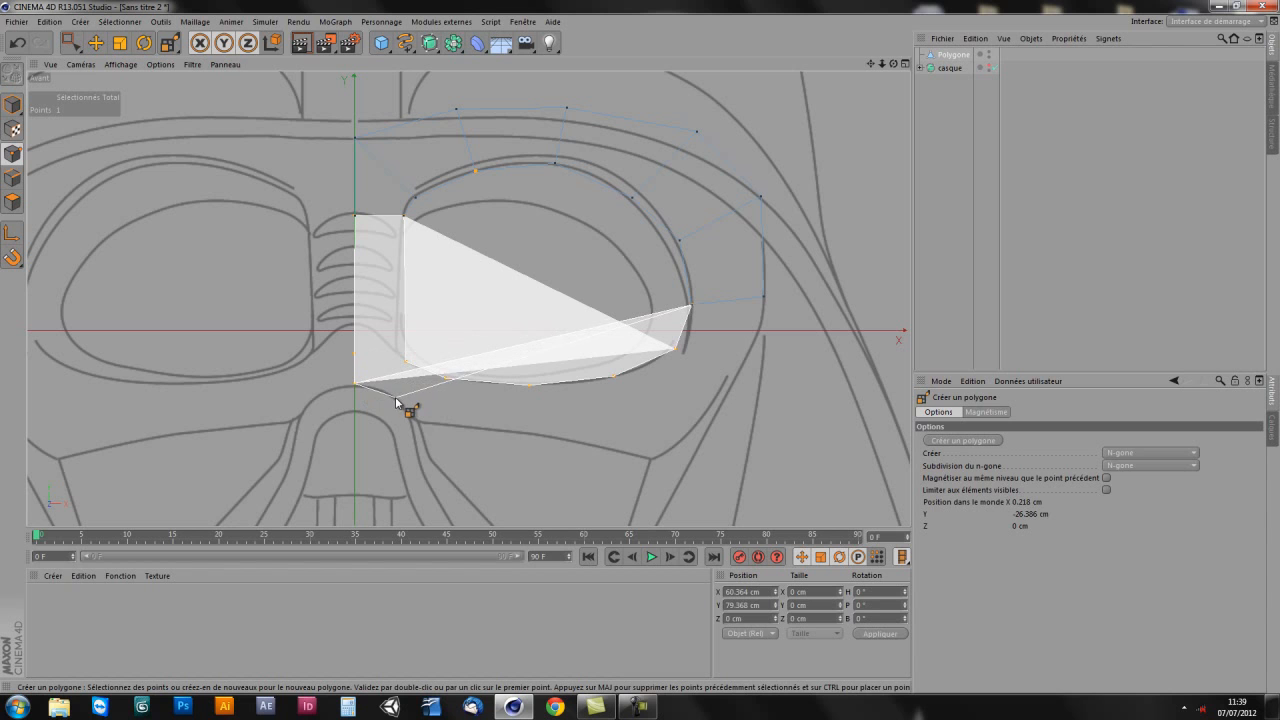
# Step: Outline the n-gon's lower edge along the nose and cheek lines through about X 146, Y -65 cm, and close it at the brow strip
pyautogui.click(394, 394)
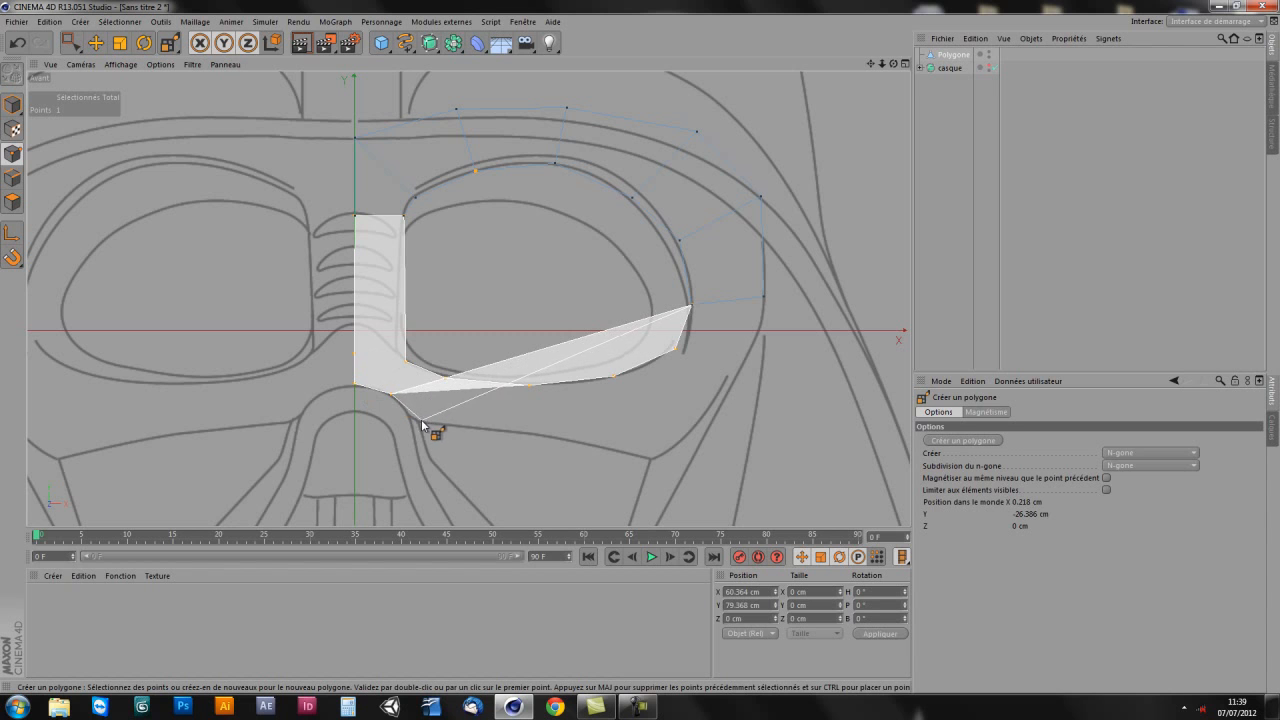
pyautogui.click(415, 418)
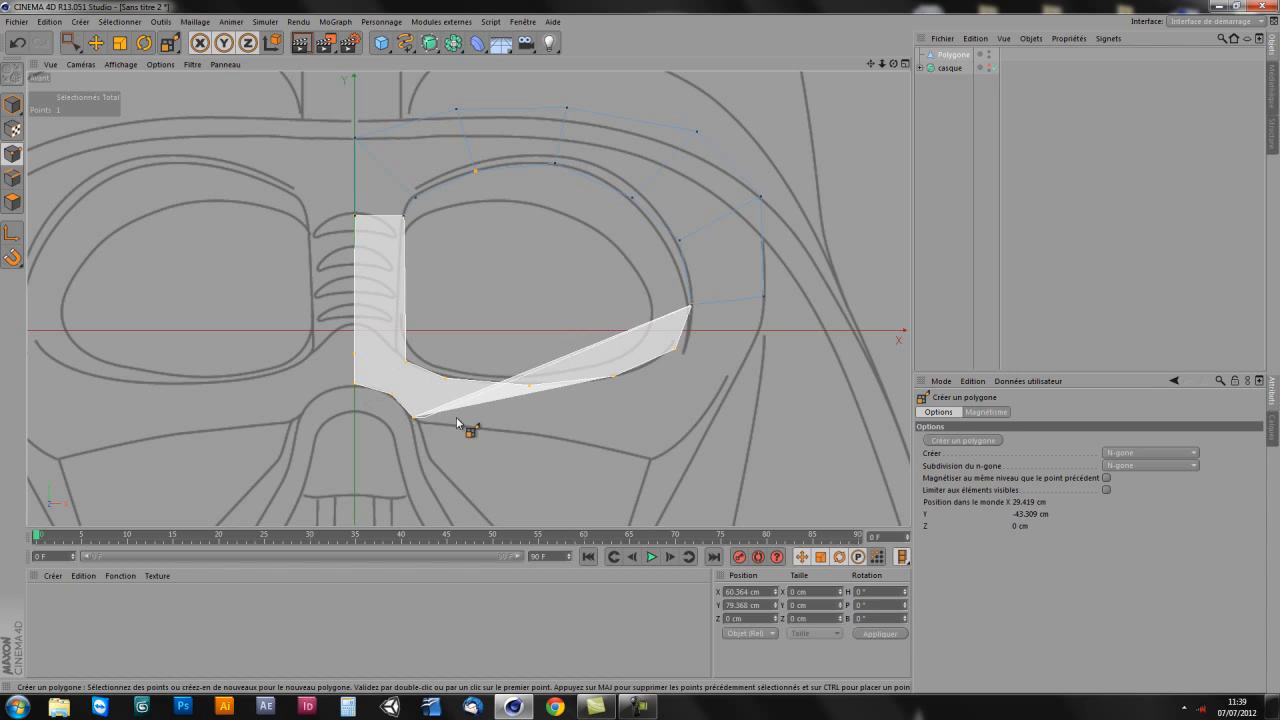
pyautogui.click(528, 433)
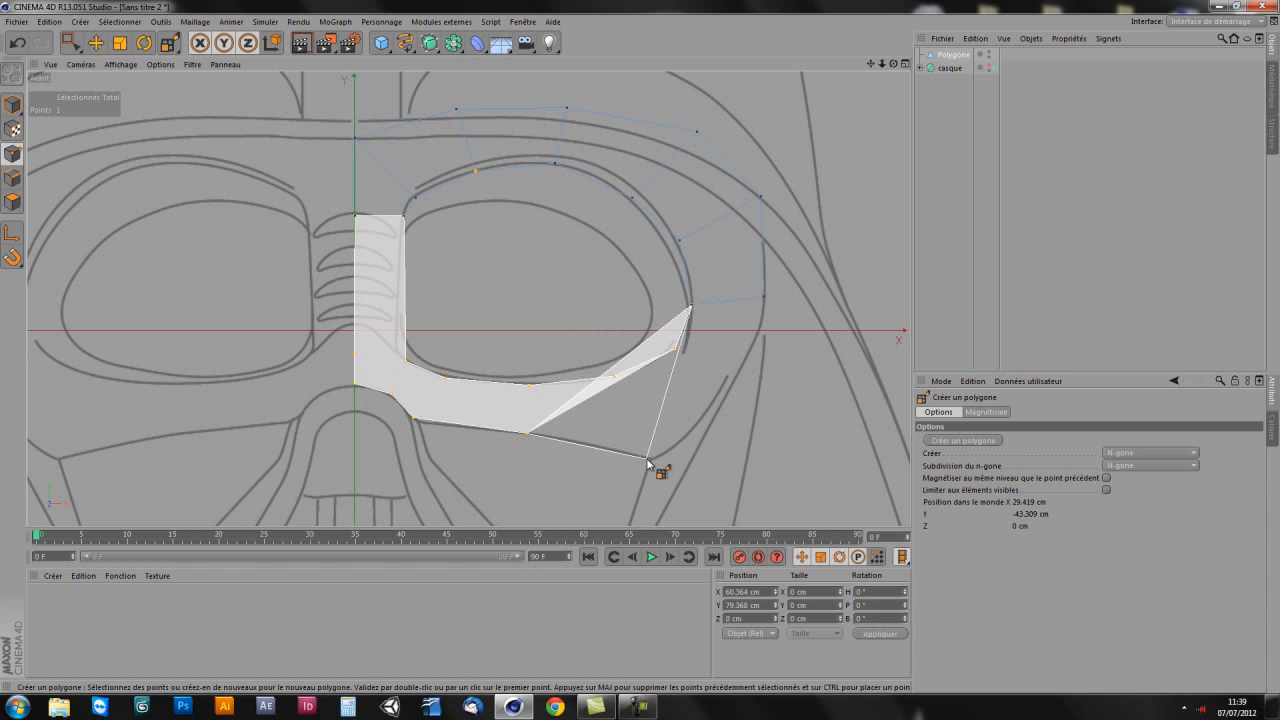
pyautogui.click(647, 460)
pyautogui.click(727, 375)
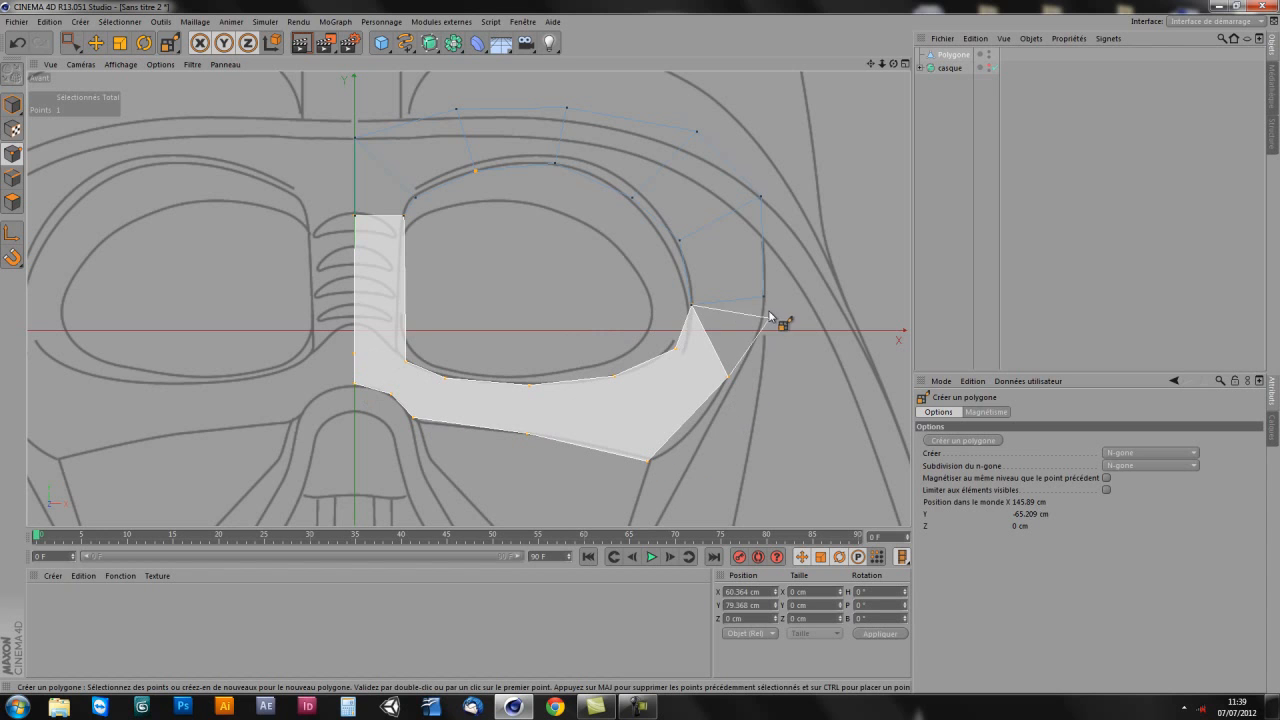
pyautogui.click(763, 297)
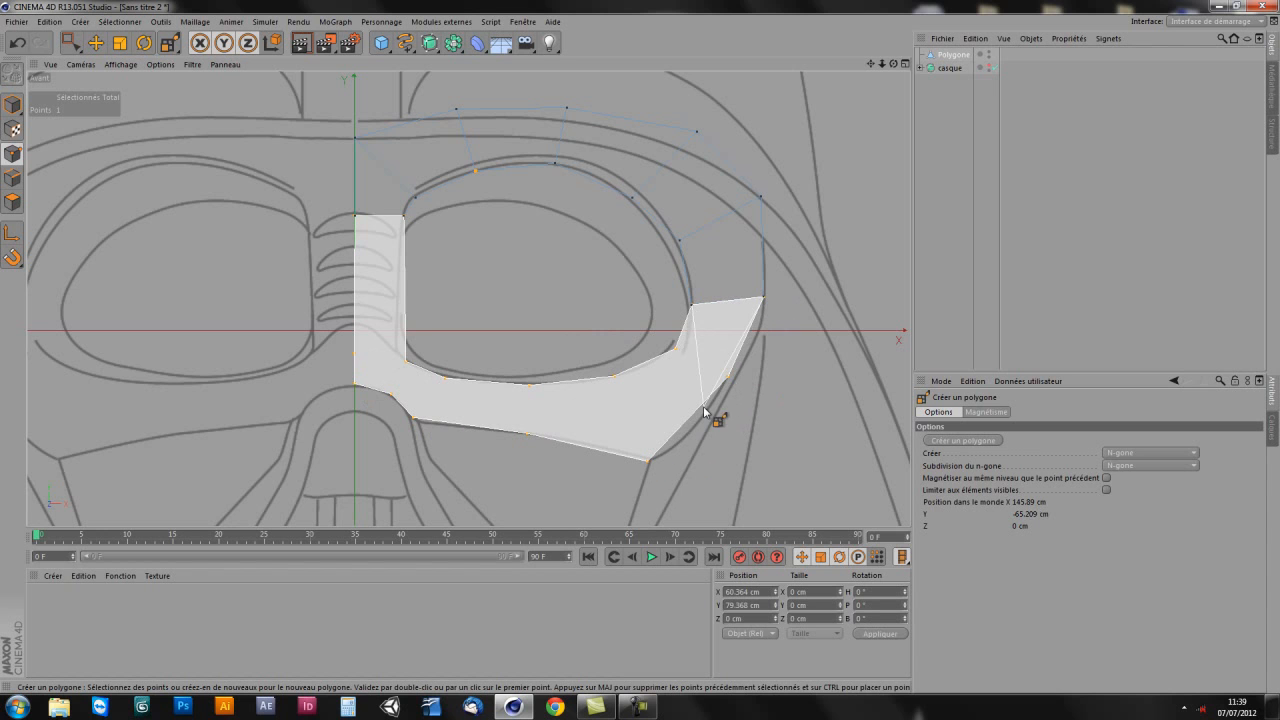
pyautogui.click(692, 305)
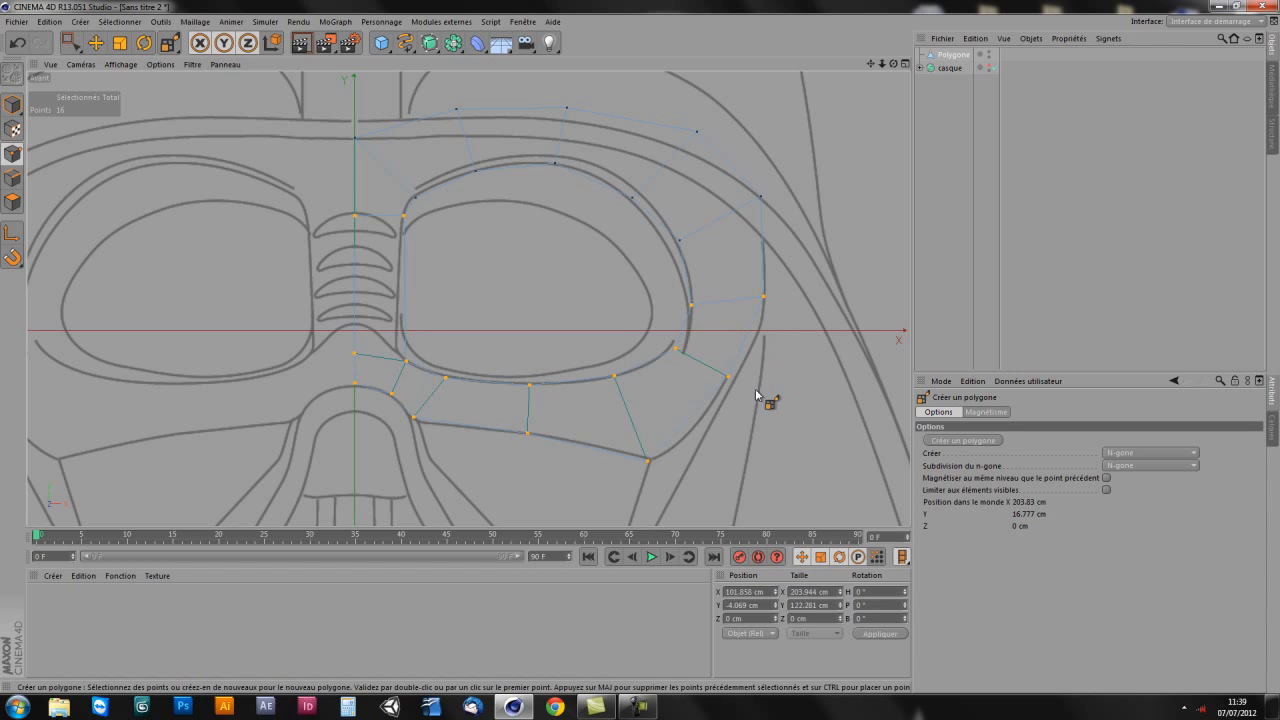
# Step: Switch to polygon mode and cut the under-eye n-gon with the Knife between its facing points, from the outer corner to the nose bridge
pyautogui.scroll(4, 629, 394)
pyautogui.scroll(-2, 633, 420)
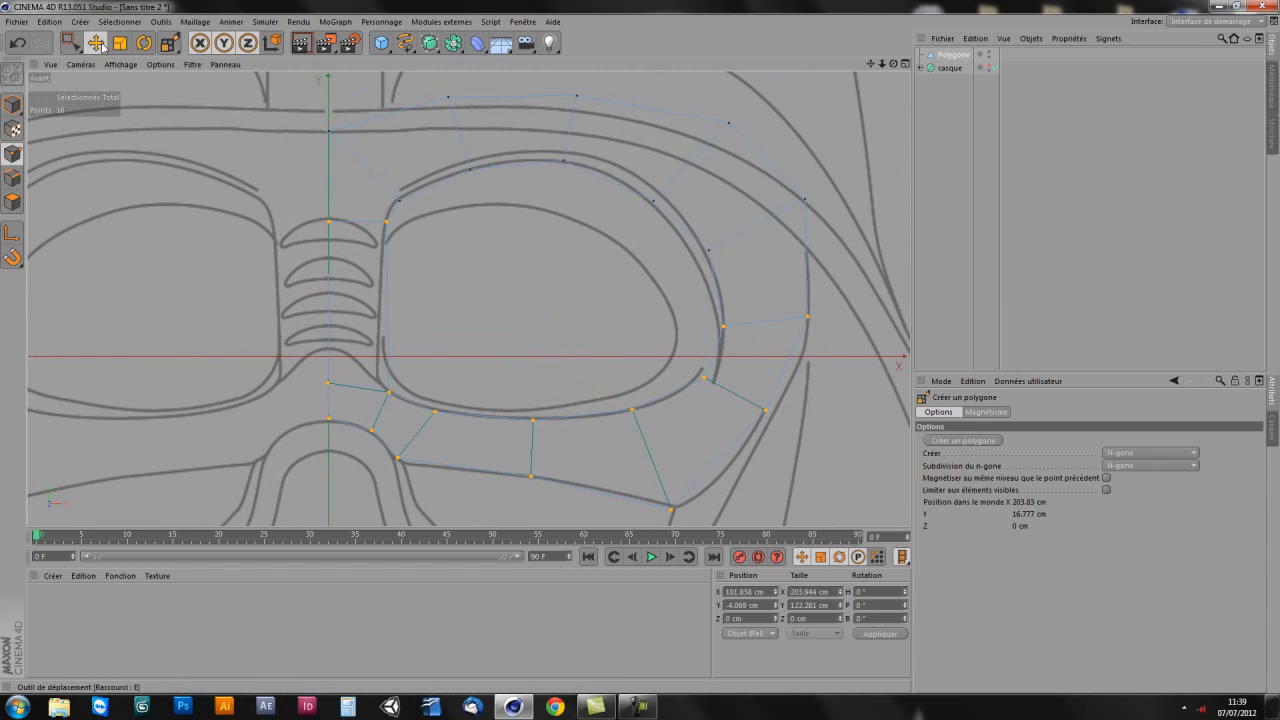
pyautogui.click(96, 43)
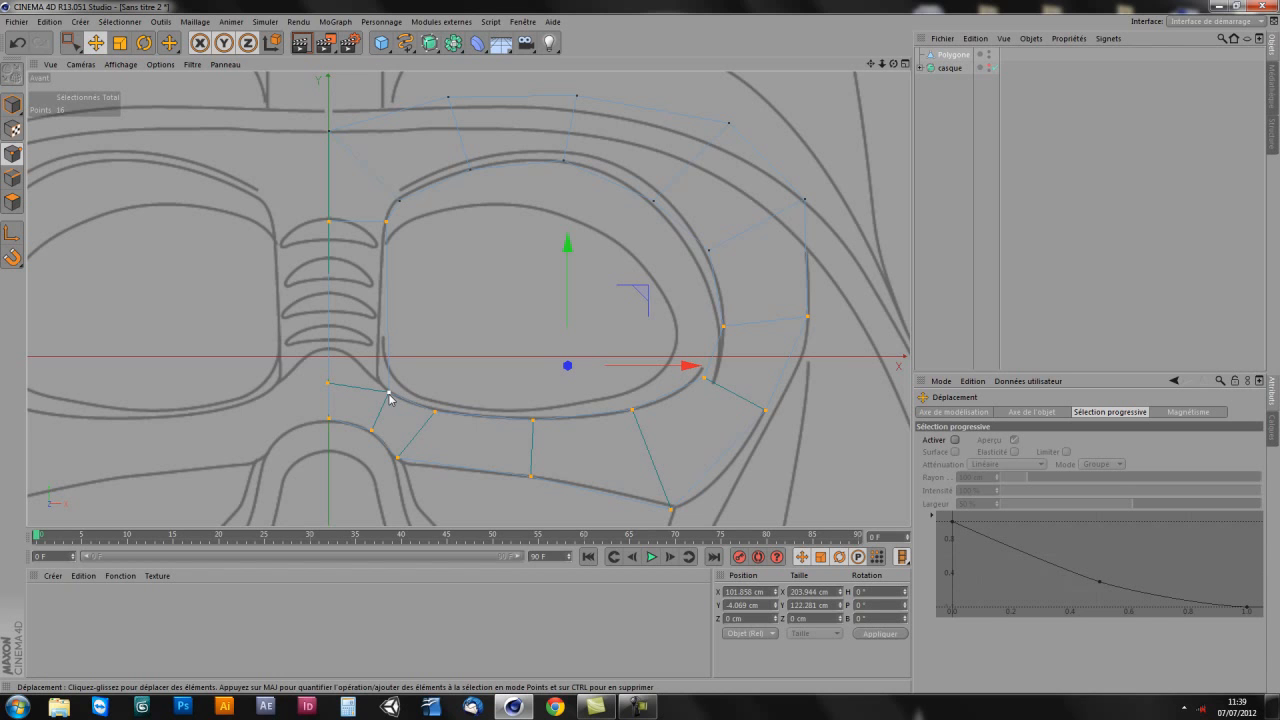
pyautogui.keyDown('alt'); pyautogui.moveTo(523, 412); pyautogui.dragTo(473, 397, button='middle'); pyautogui.keyUp('alt')
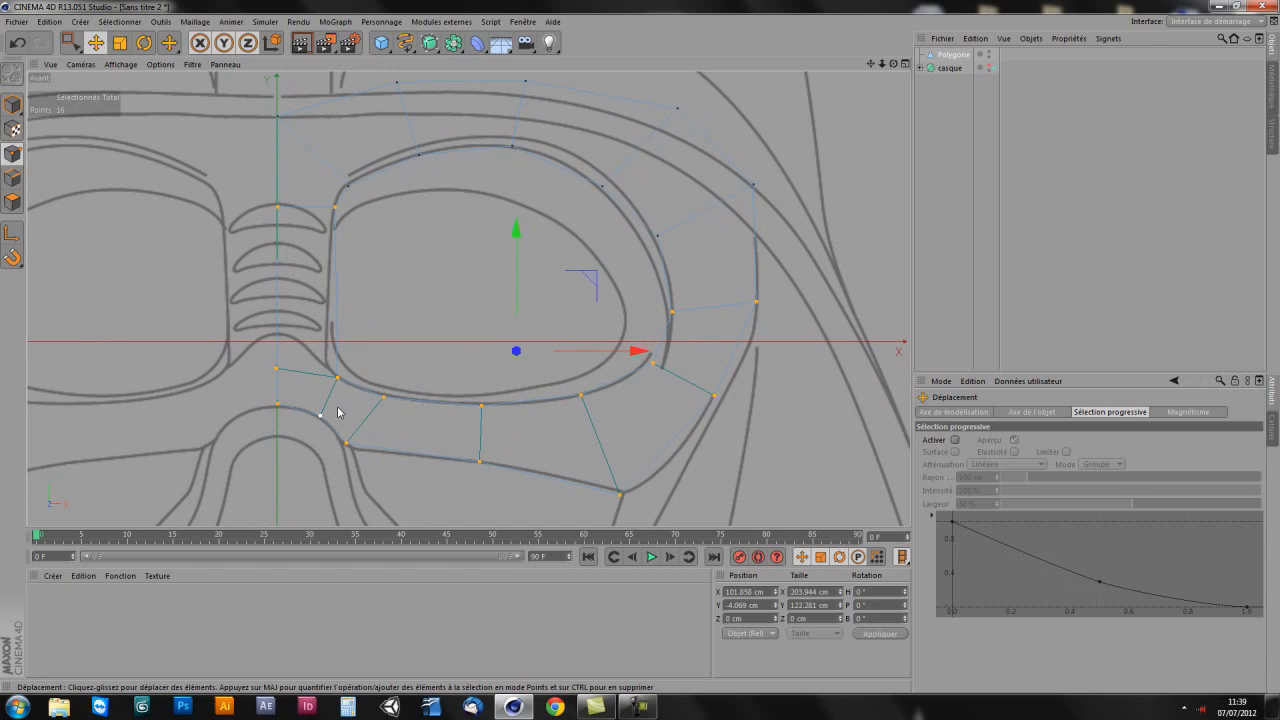
pyautogui.keyDown('alt'); pyautogui.moveTo(609, 371); pyautogui.dragTo(630, 390, button='middle'); pyautogui.keyUp('alt')
pyautogui.click(12, 201)
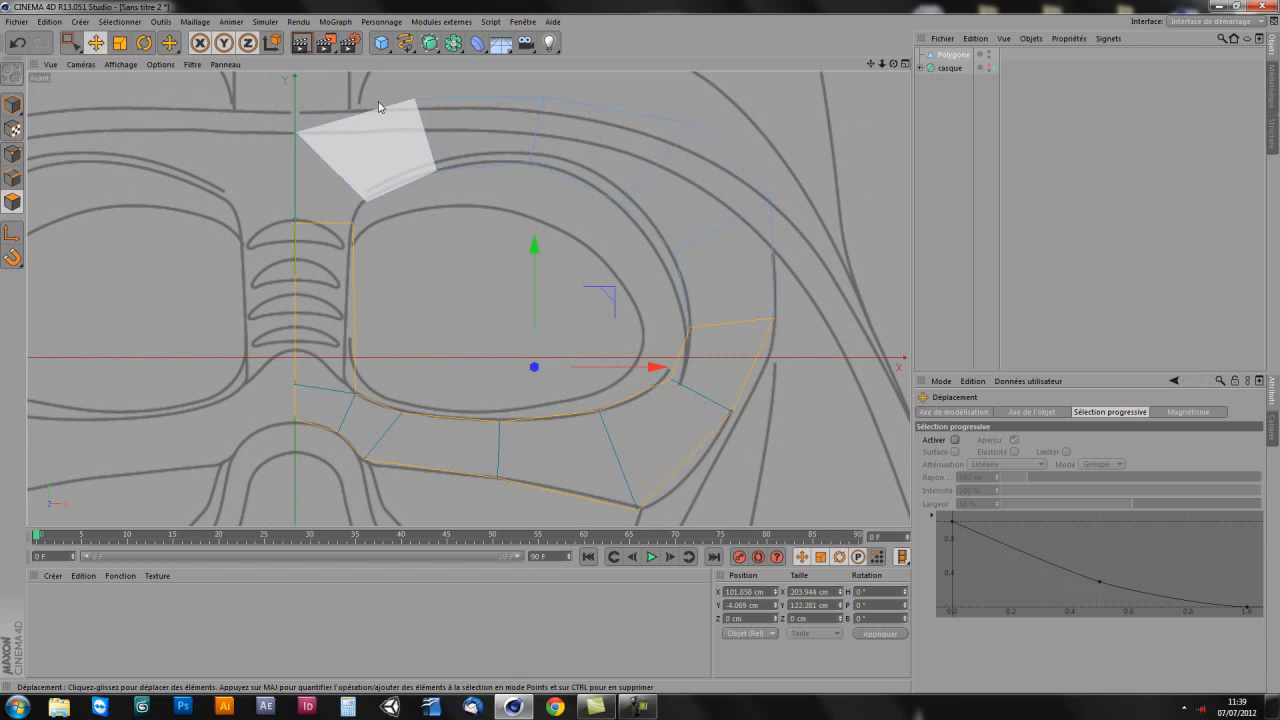
pyautogui.press('k')
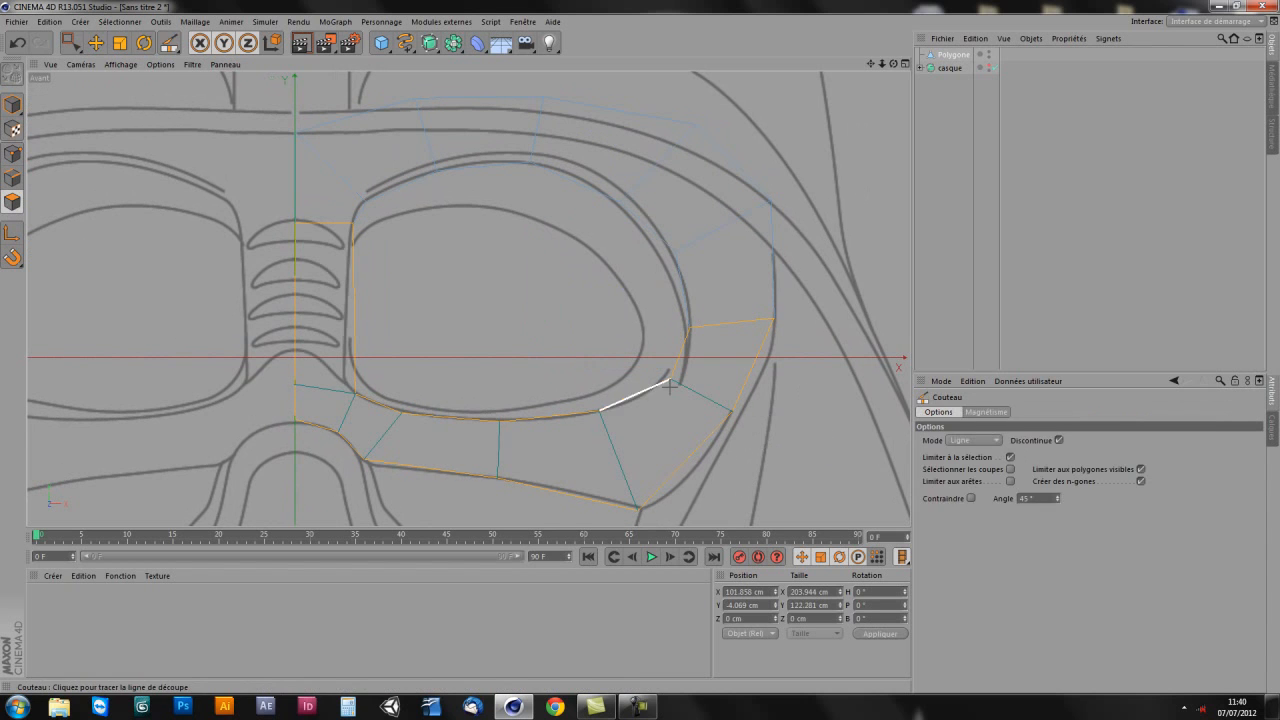
pyautogui.moveTo(670, 379); pyautogui.dragTo(731, 410)
pyautogui.moveTo(598, 411); pyautogui.dragTo(637, 510)
pyautogui.moveTo(499, 422); pyautogui.dragTo(495, 477)
pyautogui.moveTo(402, 412); pyautogui.dragTo(364, 460)
pyautogui.moveTo(355, 394)
pyautogui.mouseDown()
pyautogui.moveTo(338, 430)
pyautogui.moveTo(352, 394)
pyautogui.mouseUp()
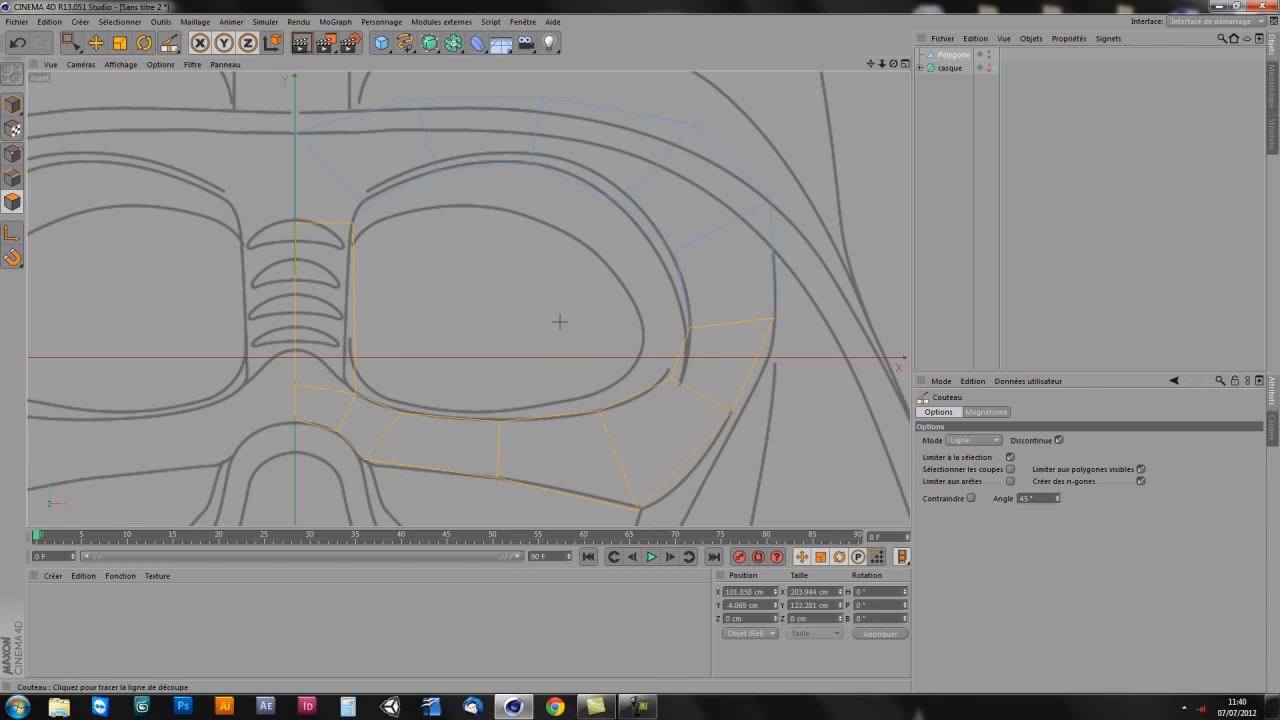
# Step: Switch to point mode, raise the two points at the nose bridge's base, and bring the outer one inward onto the blueprint line
pyautogui.click(72, 44)
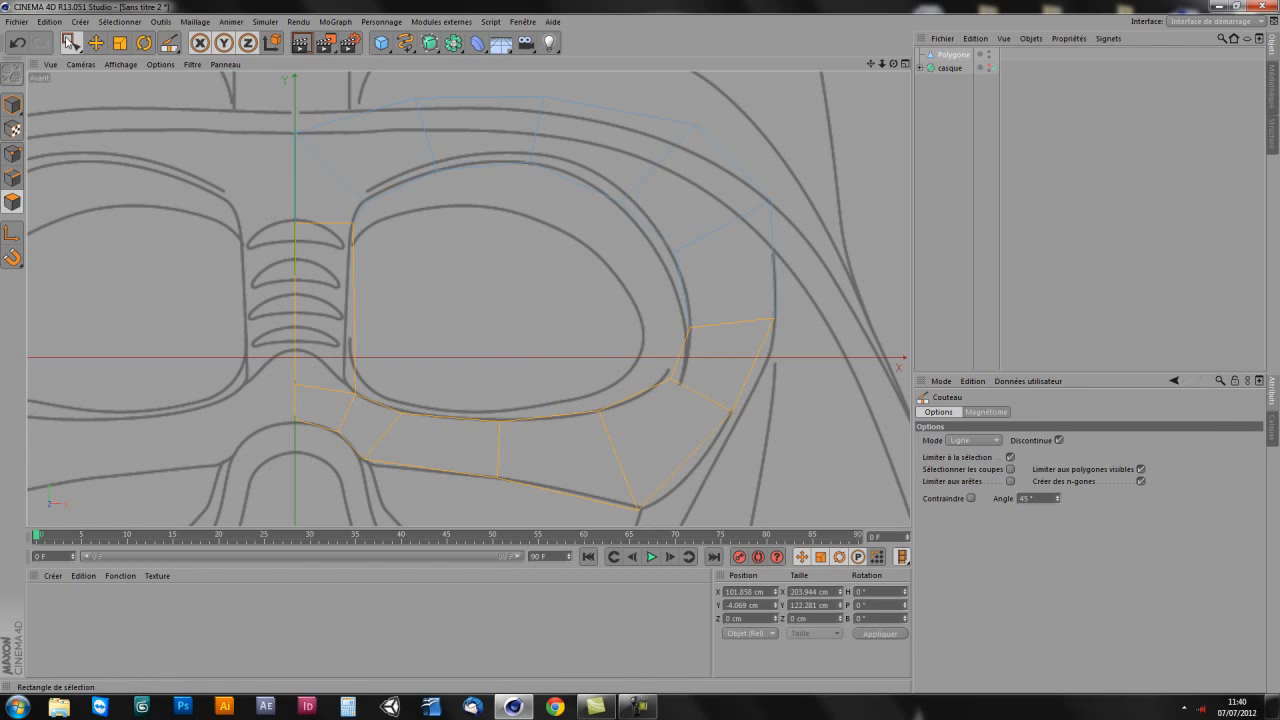
pyautogui.click(13, 154)
pyautogui.moveTo(280, 363); pyautogui.dragTo(363, 406)
pyautogui.moveTo(397, 314); pyautogui.dragTo(399, 293)
pyautogui.hotkey('ctrl', 'z')
pyautogui.moveTo(322, 272); pyautogui.dragTo(326, 253)
pyautogui.moveTo(345, 371); pyautogui.dragTo(345, 388)
# Step: Shift the under-eye points toward the nose, including the middle vertical pair, with the outer lower-lid point at about X 127, Y -23 cm
pyautogui.moveTo(429, 300); pyautogui.dragTo(470, 350)
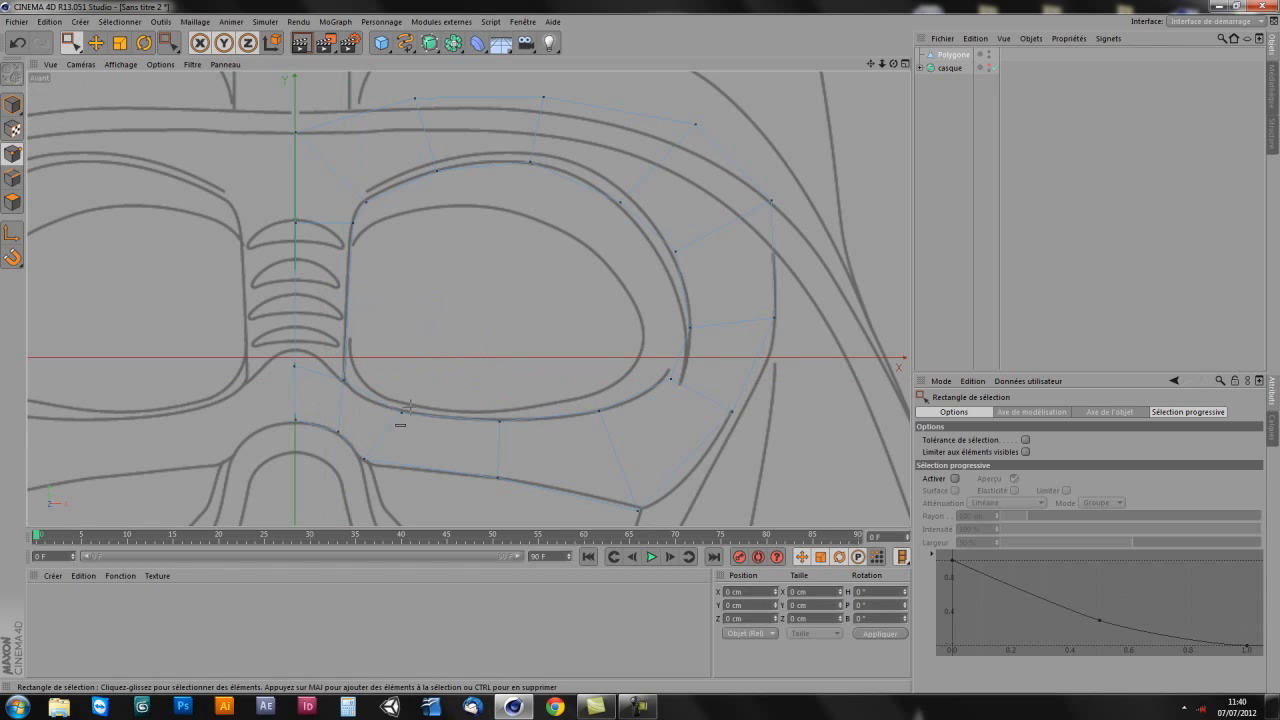
pyautogui.moveTo(471, 345); pyautogui.dragTo(446, 334)
pyautogui.moveTo(546, 398); pyautogui.dragTo(482, 500)
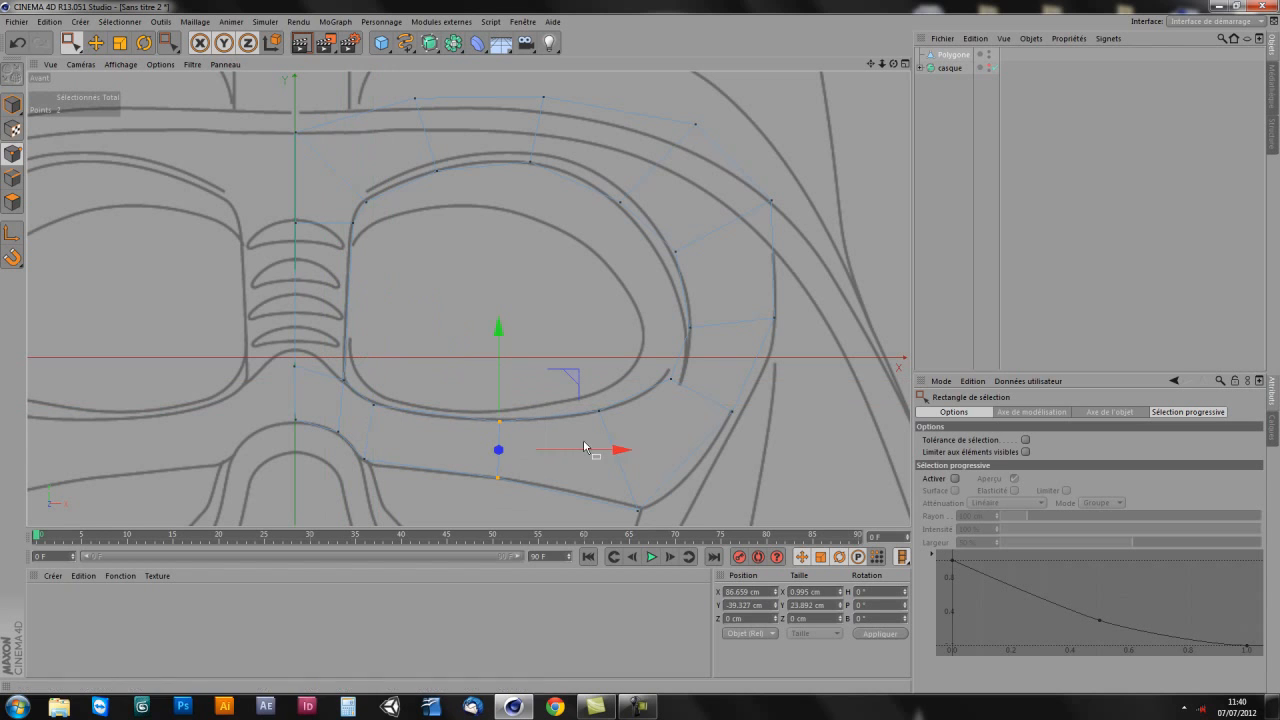
pyautogui.moveTo(629, 459); pyautogui.dragTo(619, 458)
pyautogui.moveTo(629, 375); pyautogui.dragTo(575, 420)
pyautogui.moveTo(668, 348); pyautogui.dragTo(676, 356)
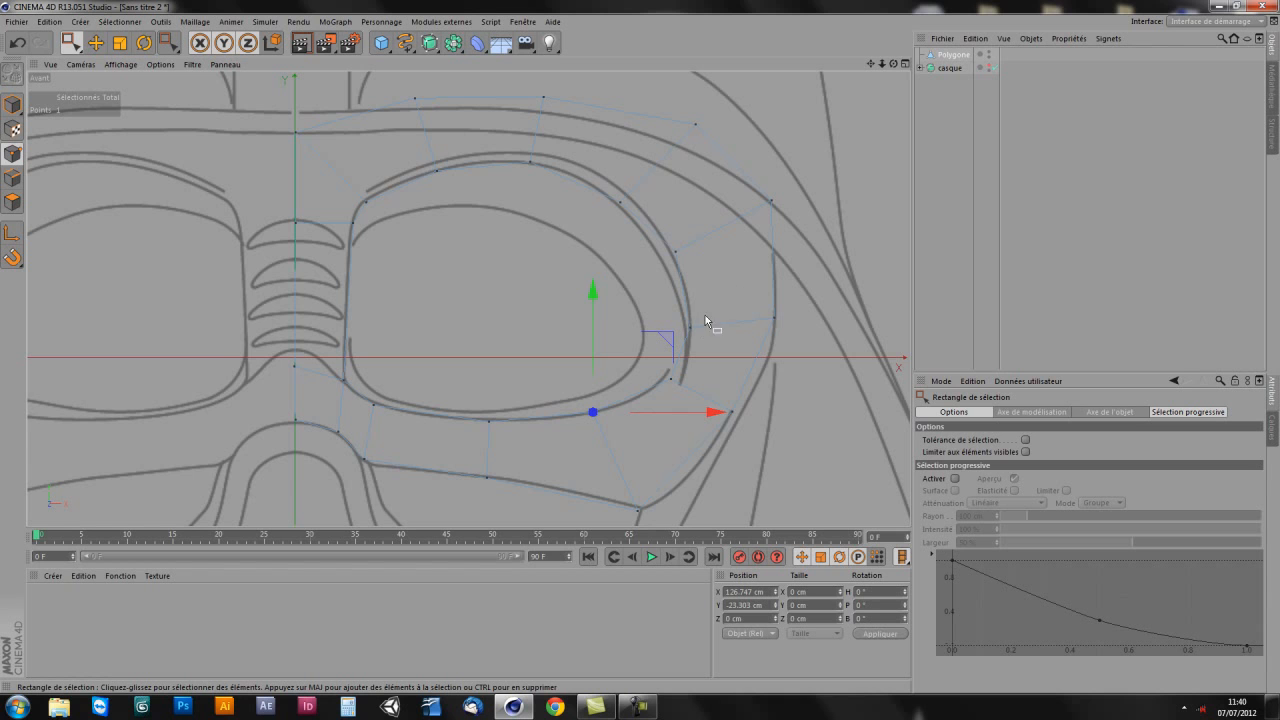
# Step: Fit the eye's upper outer edge points to the blueprint curve, with the lower one at about X 161, Y 44 cm
pyautogui.keyDown('alt'); pyautogui.moveTo(640, 198); pyautogui.dragTo(645, 223, button='middle'); pyautogui.keyUp('alt')
pyautogui.moveTo(521, 177); pyautogui.dragTo(660, 240)
pyautogui.moveTo(700, 160); pyautogui.dragTo(700, 153)
pyautogui.moveTo(671, 258); pyautogui.dragTo(700, 290)
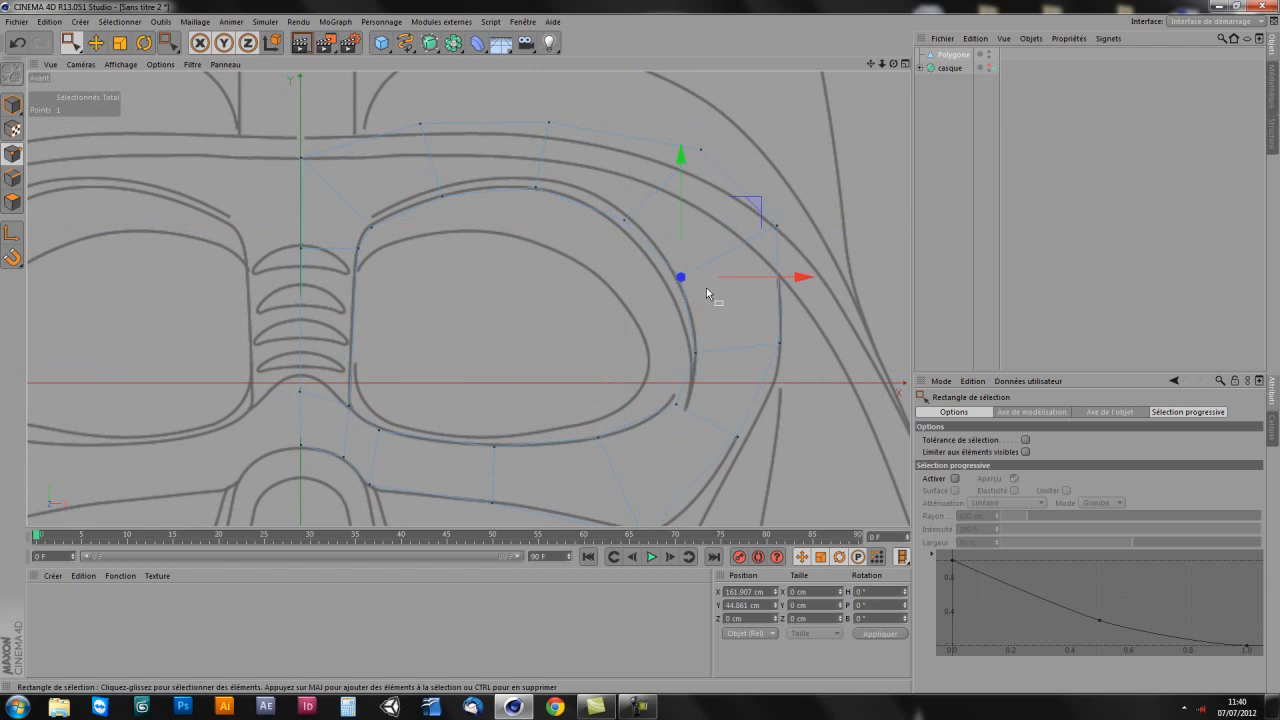
pyautogui.moveTo(765, 192); pyautogui.dragTo(763, 195)
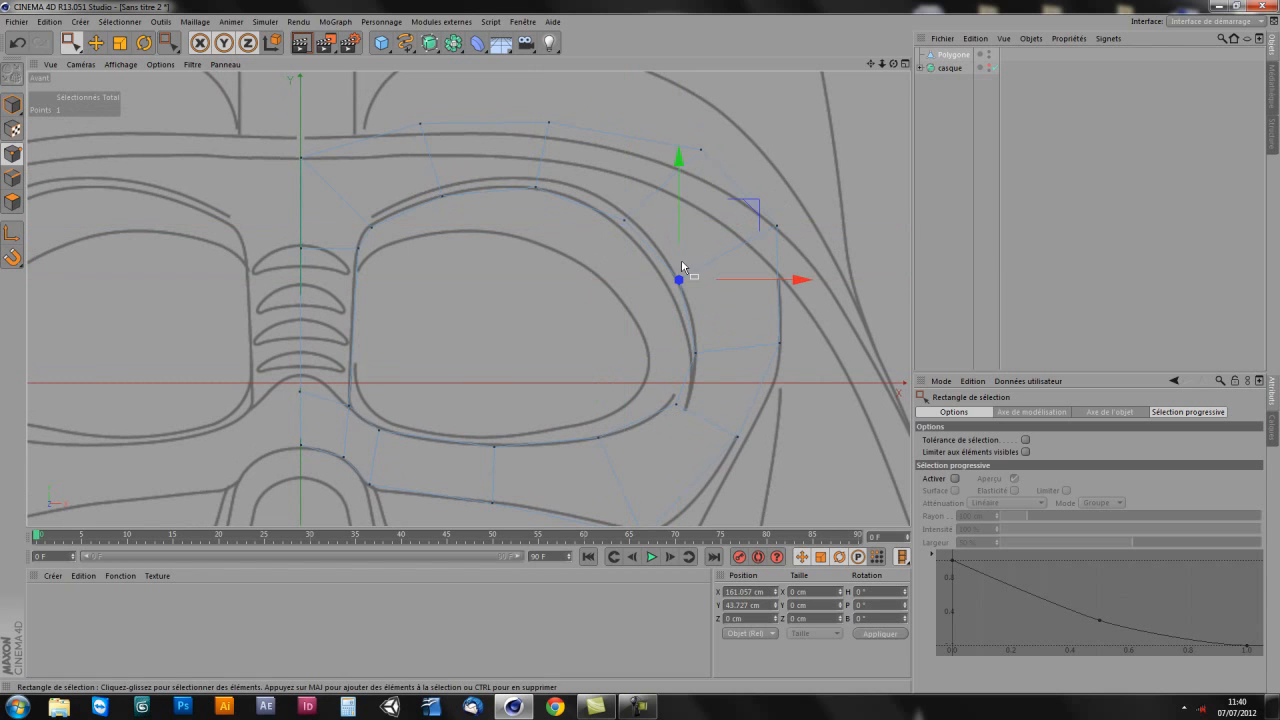
# Step: Adjust the points around the eye's outer corner and cheek to the blueprint, with the outermost one at about X 205, Y 14 cm
pyautogui.moveTo(710, 405); pyautogui.dragTo(710, 405)
pyautogui.moveTo(806, 379); pyautogui.dragTo(799, 385)
pyautogui.moveTo(716, 423); pyautogui.dragTo(716, 423)
pyautogui.moveTo(808, 367); pyautogui.dragTo(808, 396)
pyautogui.moveTo(765, 336); pyautogui.dragTo(795, 354)
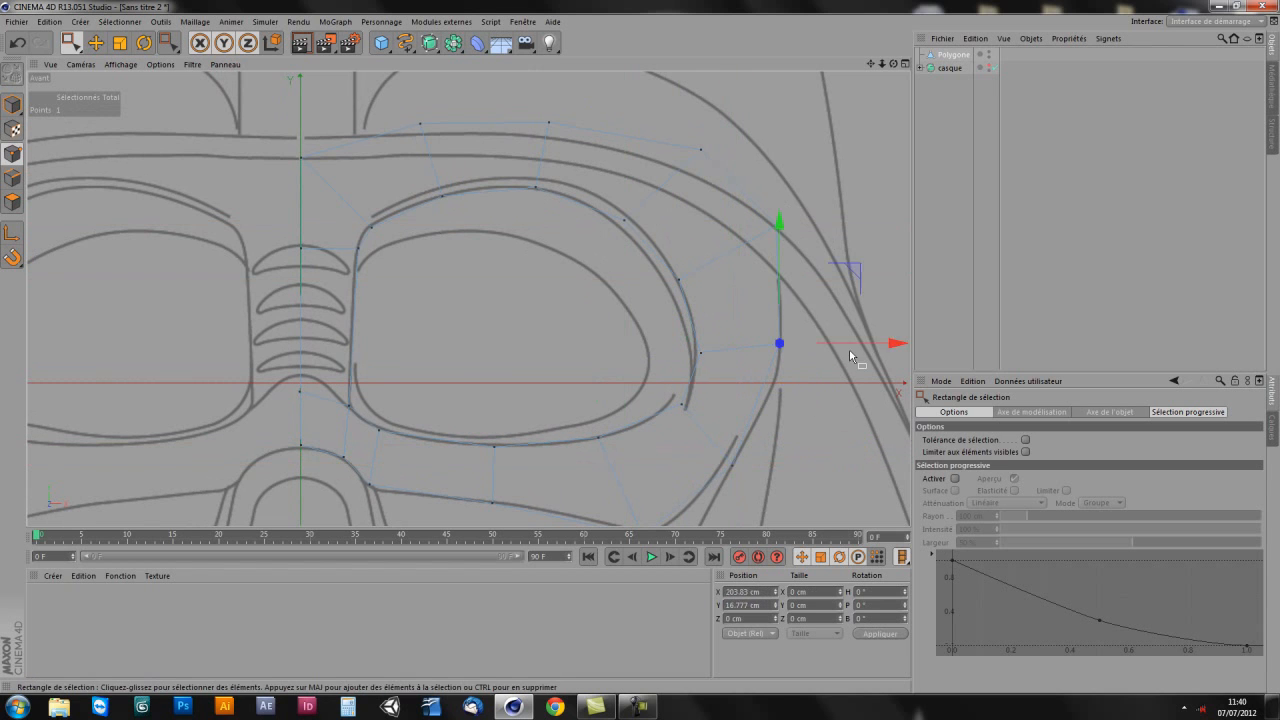
pyautogui.moveTo(854, 272); pyautogui.dragTo(857, 280)
pyautogui.keyDown('alt'); pyautogui.moveTo(762, 344); pyautogui.dragTo(783, 286, button='middle'); pyautogui.keyUp('alt')
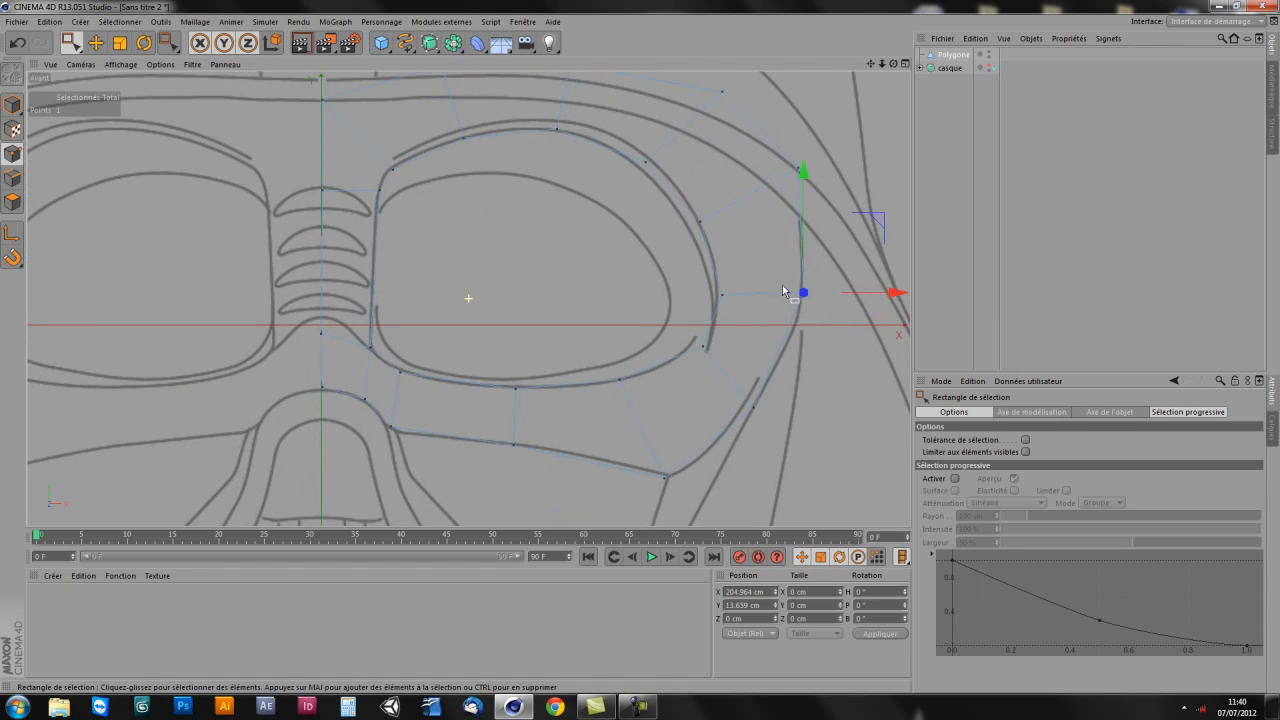
# Step: Create a six-point polygon on the cheek below the eye band, following the blueprint, with its lowest point at about X 117, Y -165 cm
pyautogui.scroll(-4, 604, 387)
pyautogui.scroll(3, 604, 389)
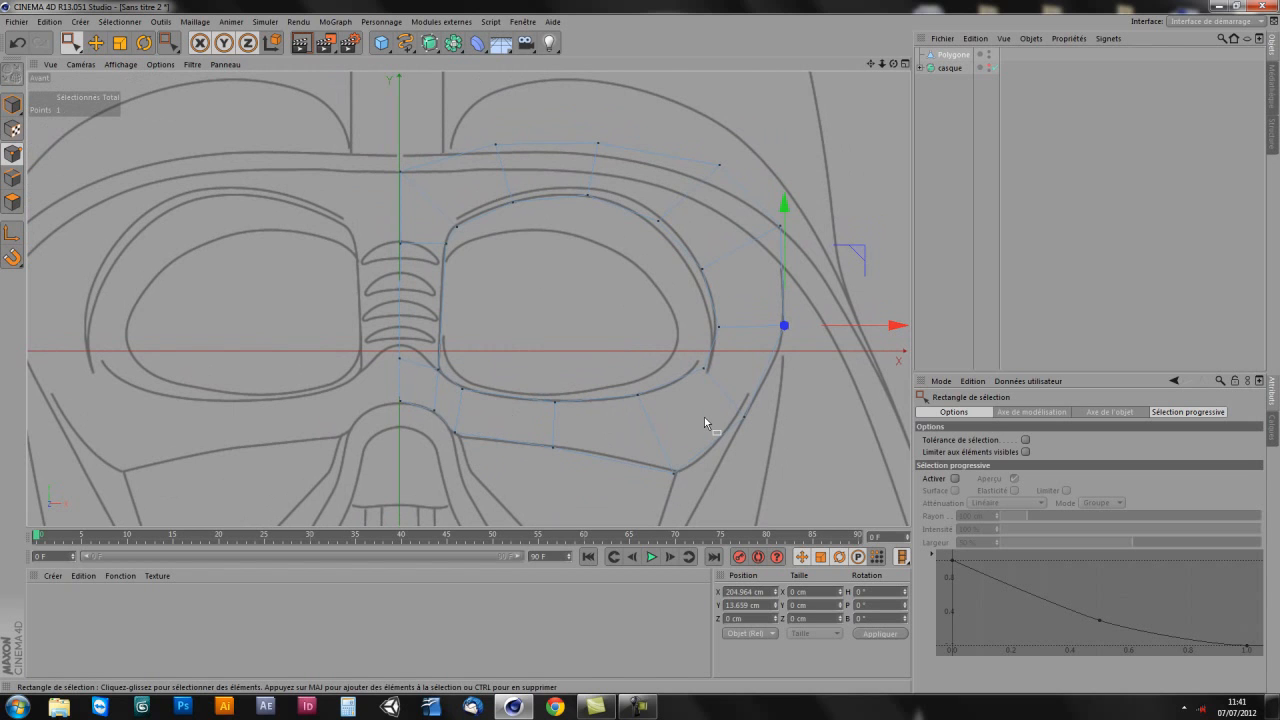
pyautogui.moveTo(737, 365)
pyautogui.mouseDown(button='middle')
pyautogui.moveTo(685, 323)
pyautogui.moveTo(683, 248)
pyautogui.mouseUp(button='middle')
pyautogui.moveTo(651, 291)
pyautogui.mouseDown(button='middle')
pyautogui.moveTo(603, 380)
pyautogui.moveTo(599, 324)
pyautogui.mouseUp(button='middle')
pyautogui.moveTo(530, 380); pyautogui.dragTo(560, 358, button='middle')
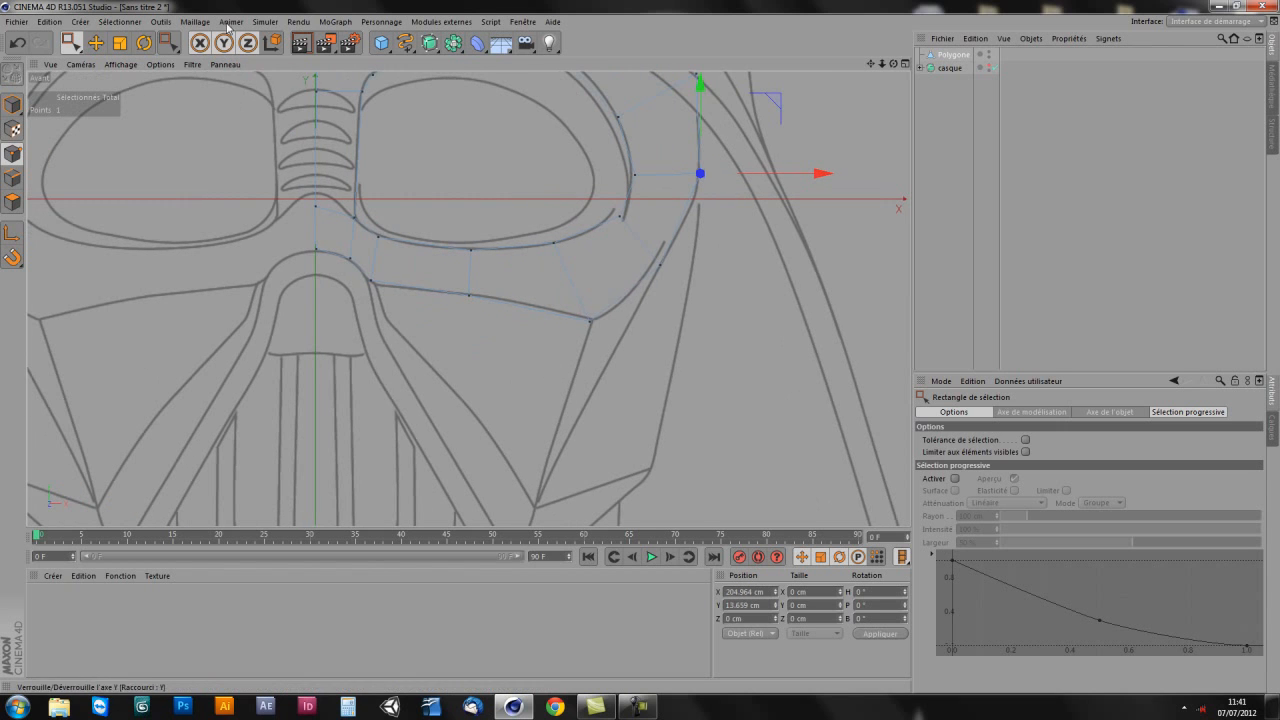
pyautogui.click(168, 42)
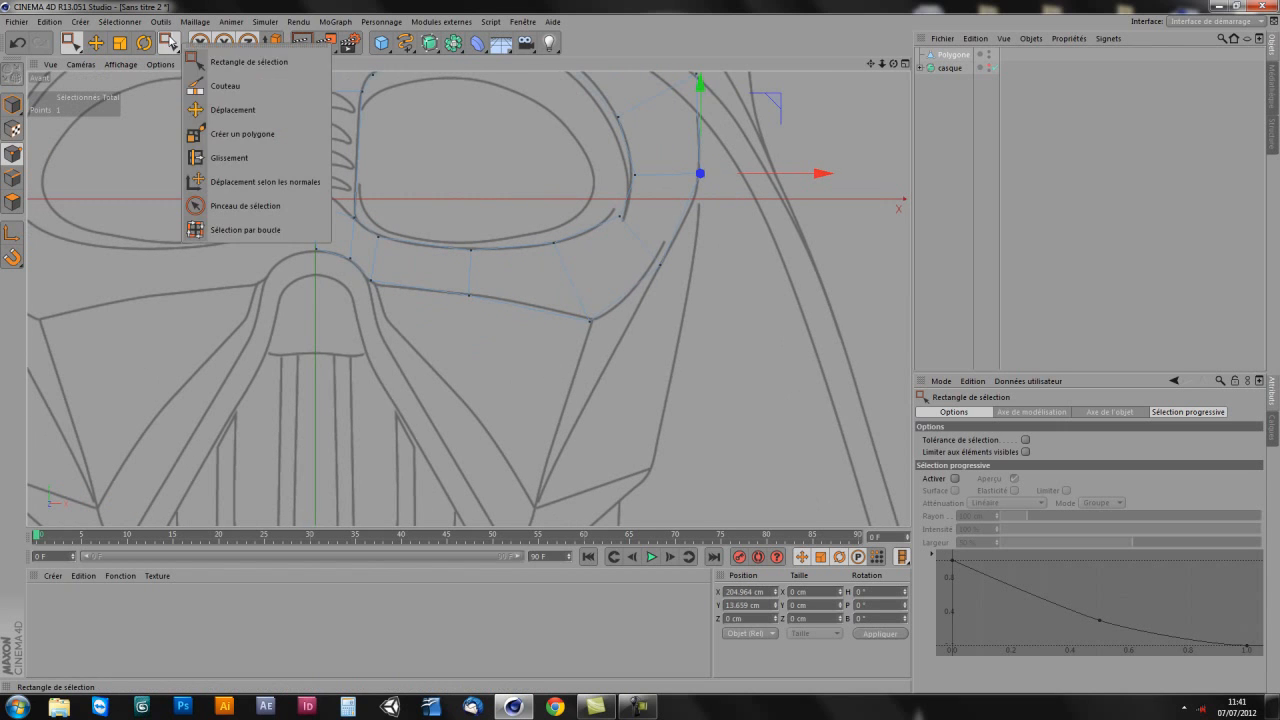
pyautogui.click(249, 138)
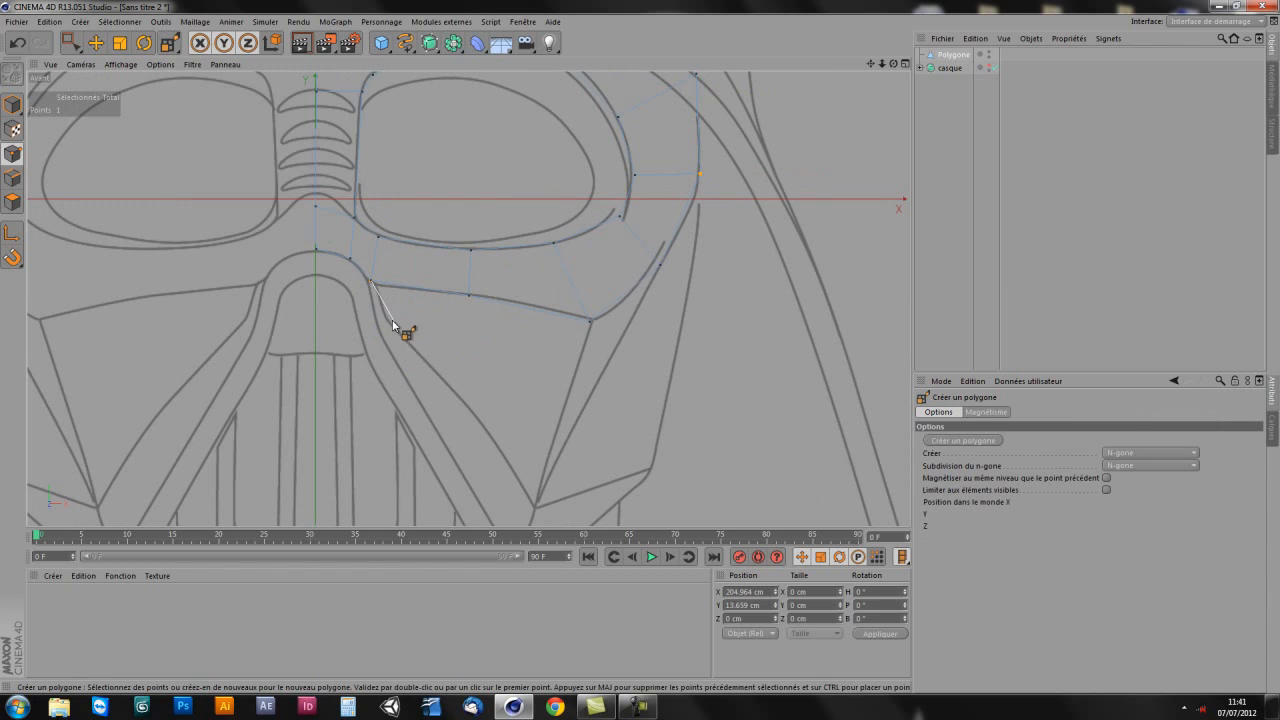
pyautogui.click(388, 322)
pyautogui.click(455, 395)
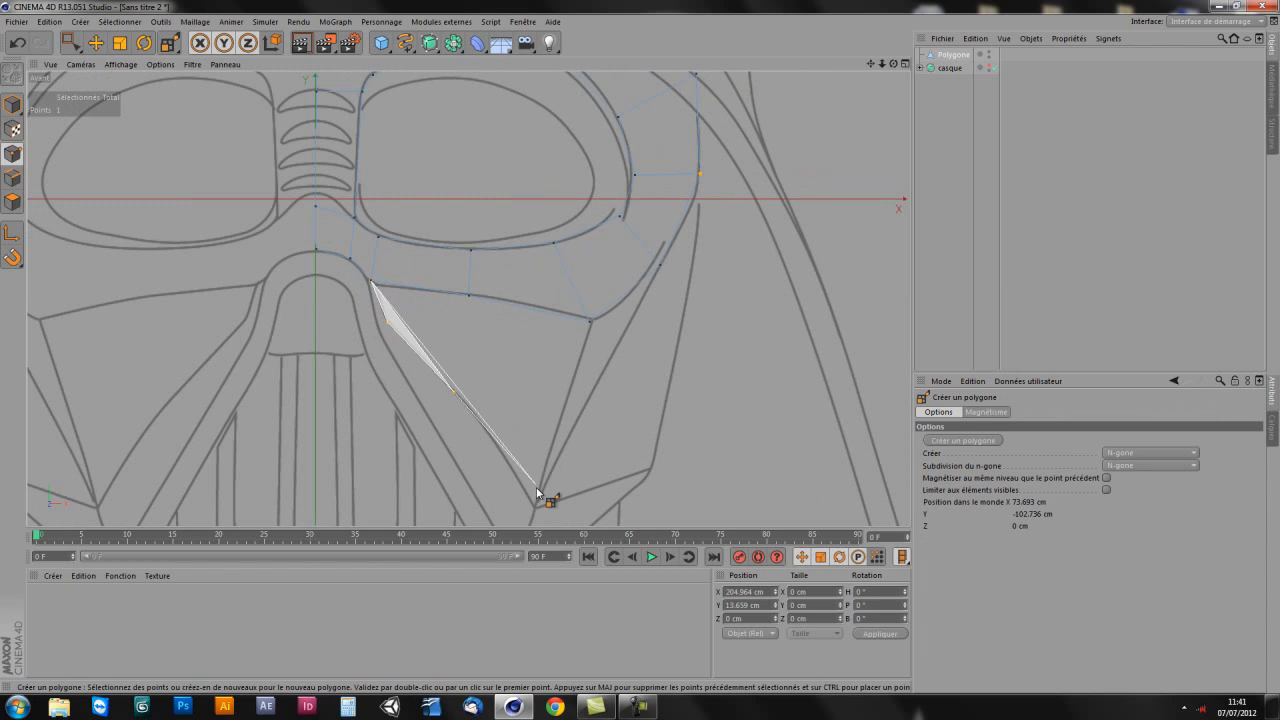
pyautogui.click(536, 507)
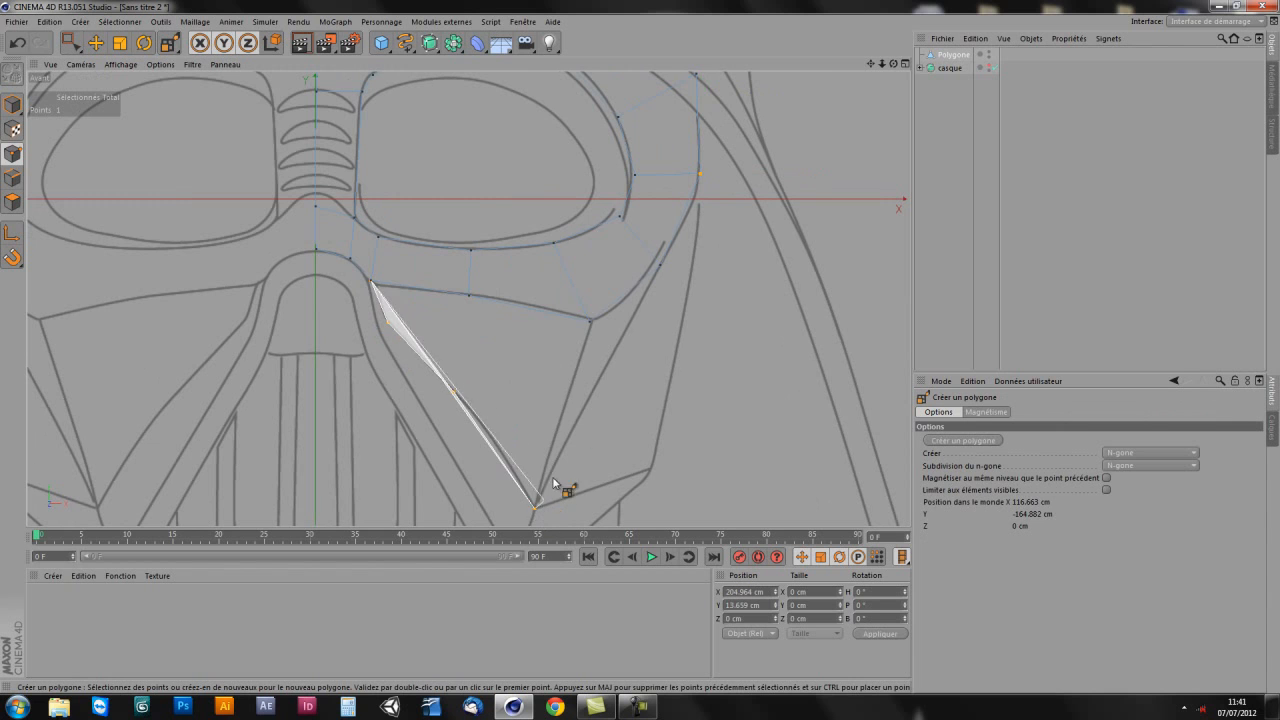
pyautogui.doubleClick(591, 320)
pyautogui.click(469, 297)
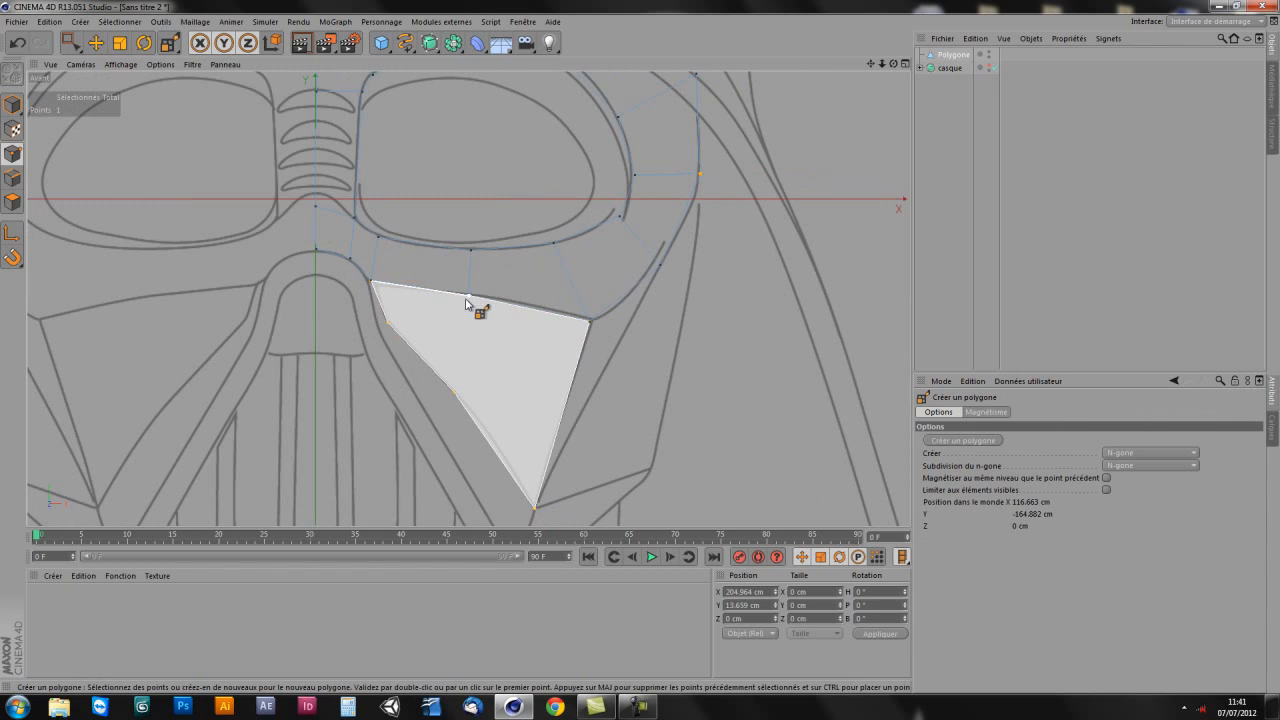
pyautogui.click(372, 282)
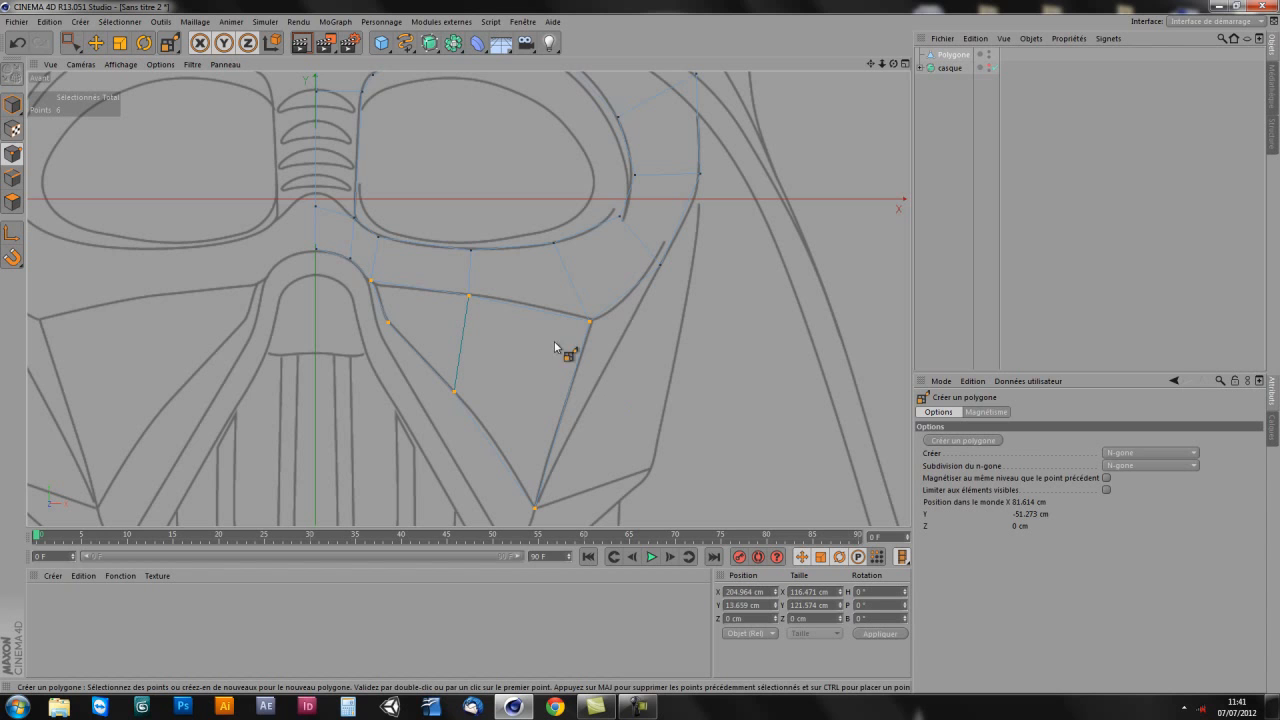
# Step: Select the new cheek polygon and knife-cut it between its middle upper point and the middle point of its inner slanted edge
pyautogui.click(12, 202)
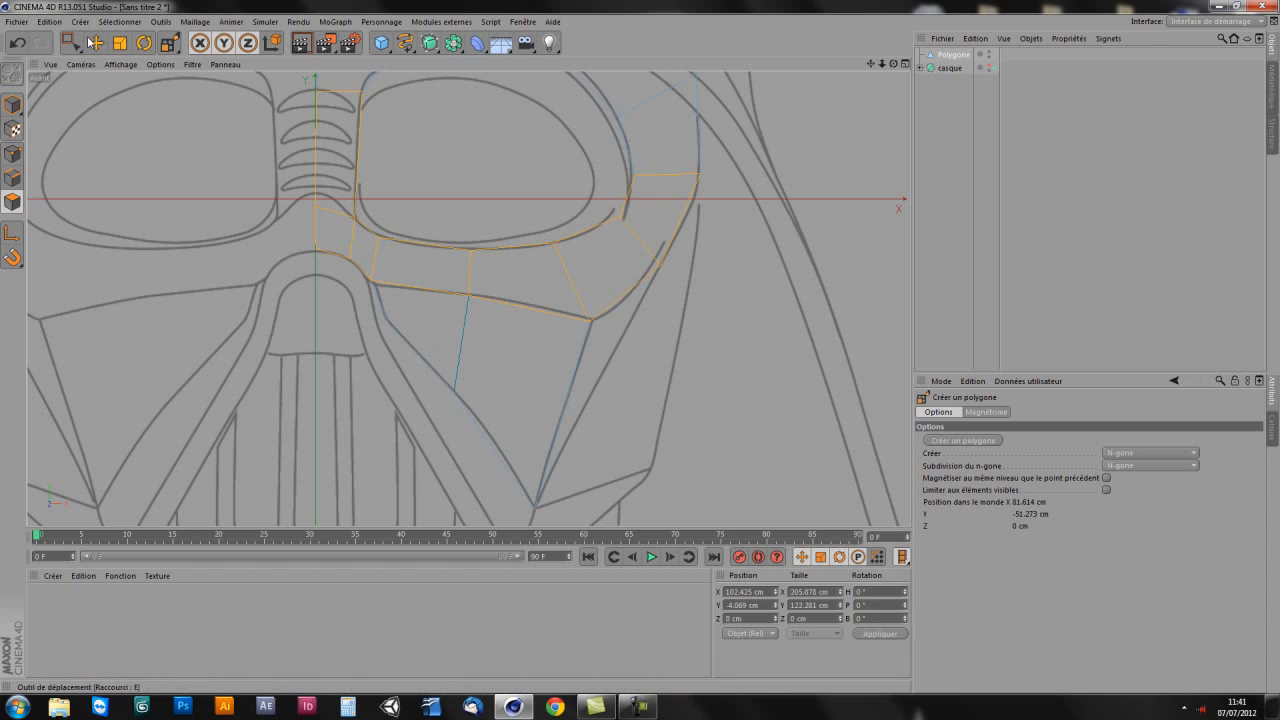
pyautogui.press('e')
pyautogui.click(512, 392)
pyautogui.press('k')
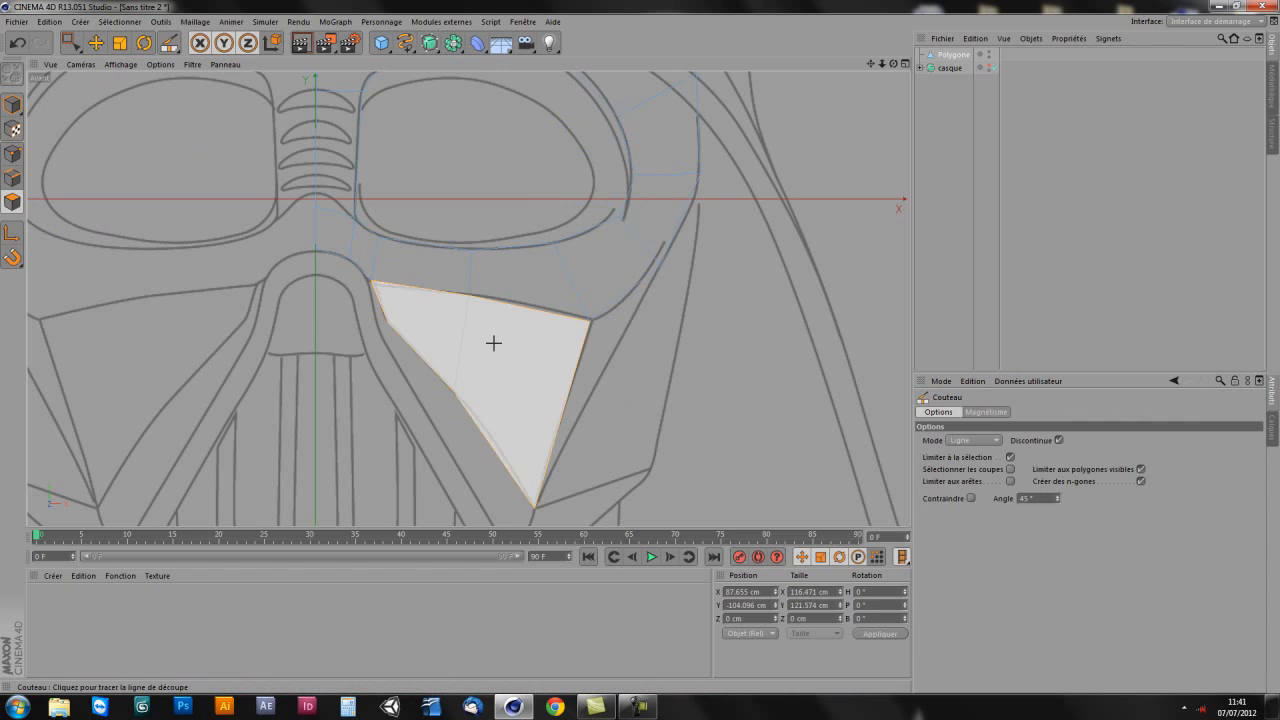
pyautogui.click(456, 389)
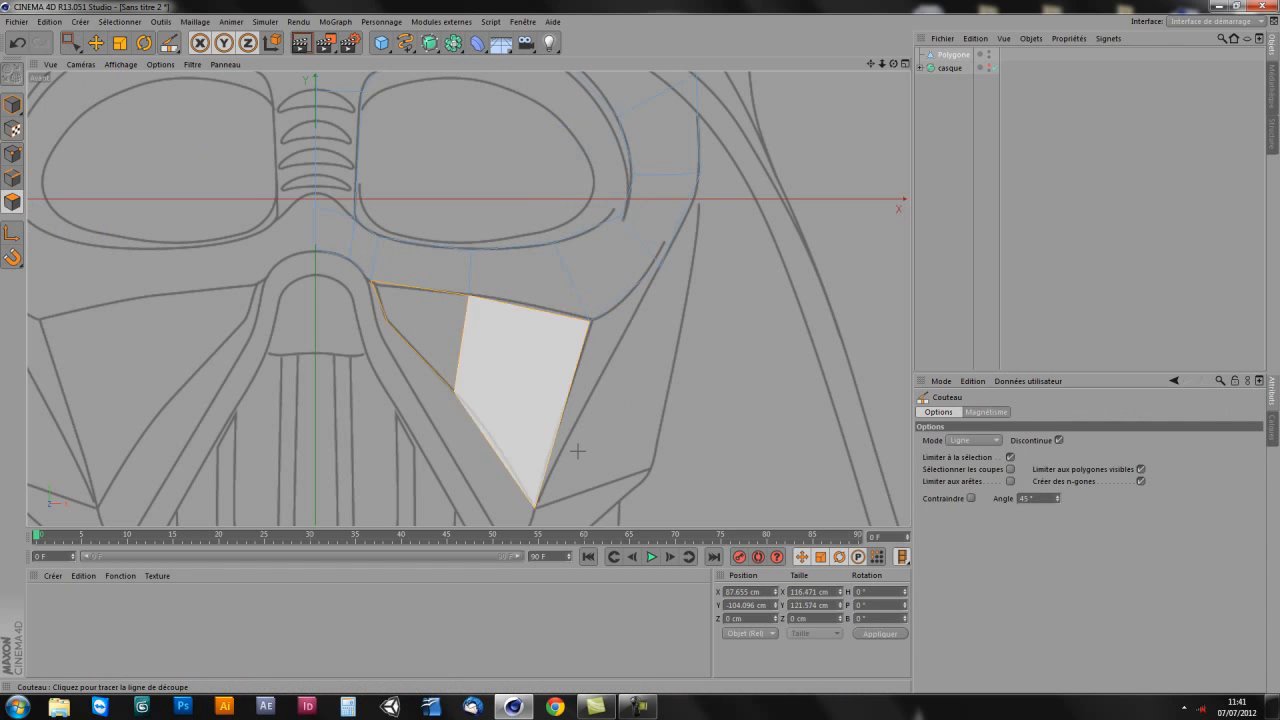
# Step: Switch to point mode and move the eye band's outer cheek point inward to about X 177, Y -33 cm
pyautogui.keyDown('alt'); pyautogui.moveTo(552, 410); pyautogui.dragTo(577, 464, button='middle'); pyautogui.keyUp('alt')
pyautogui.keyDown('alt'); pyautogui.moveTo(592, 412); pyautogui.dragTo(534, 400, button='right'); pyautogui.keyUp('alt')
pyautogui.keyDown('alt'); pyautogui.moveTo(534, 400); pyautogui.dragTo(525, 396, button='middle'); pyautogui.keyUp('alt')
pyautogui.keyDown('alt'); pyautogui.moveTo(557, 391); pyautogui.dragTo(561, 379, button='right'); pyautogui.keyUp('alt')
pyautogui.keyDown('alt'); pyautogui.moveTo(561, 379); pyautogui.dragTo(548, 357, button='middle'); pyautogui.keyUp('alt')
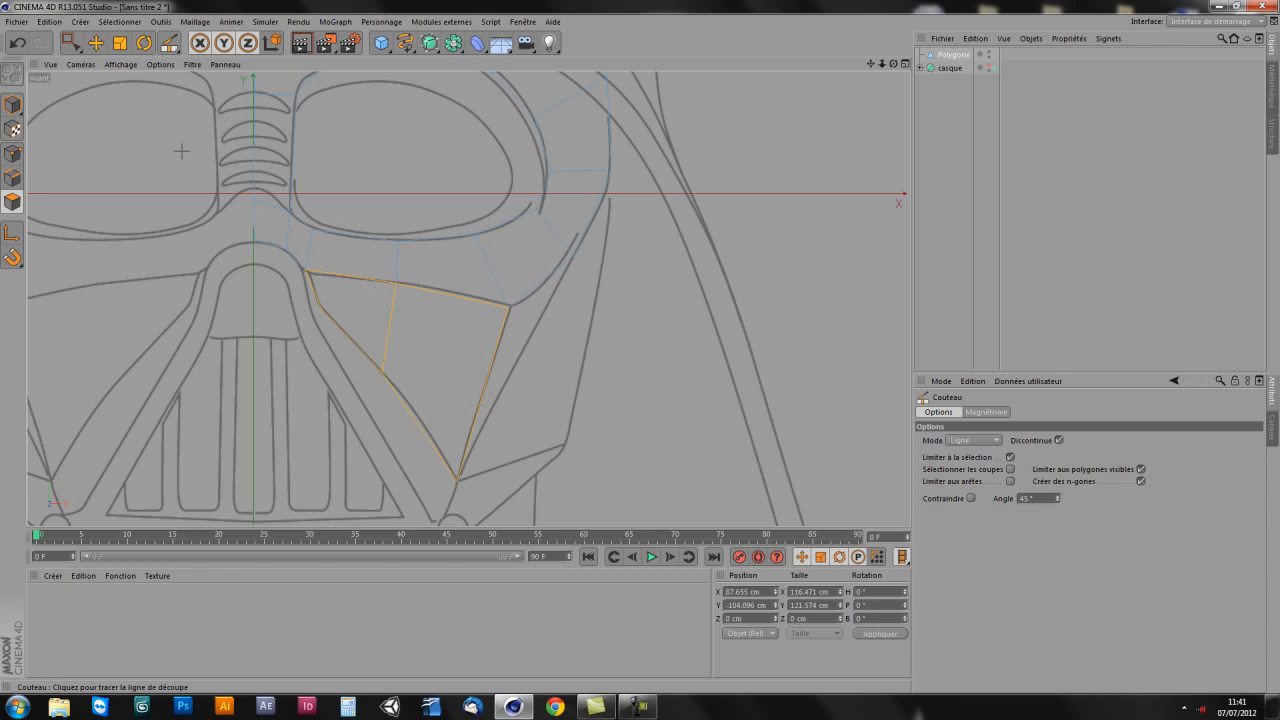
pyautogui.click(12, 154)
pyautogui.click(72, 43)
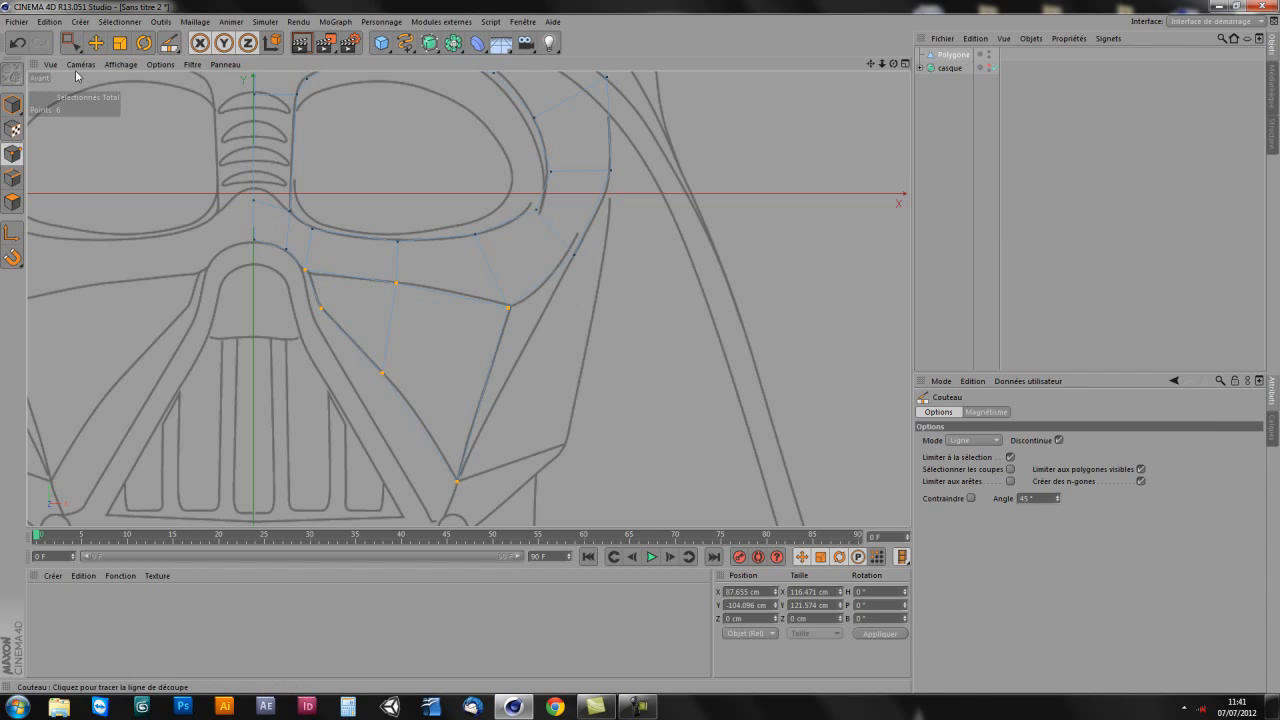
pyautogui.click(72, 45)
pyautogui.moveTo(586, 242); pyautogui.dragTo(524, 274)
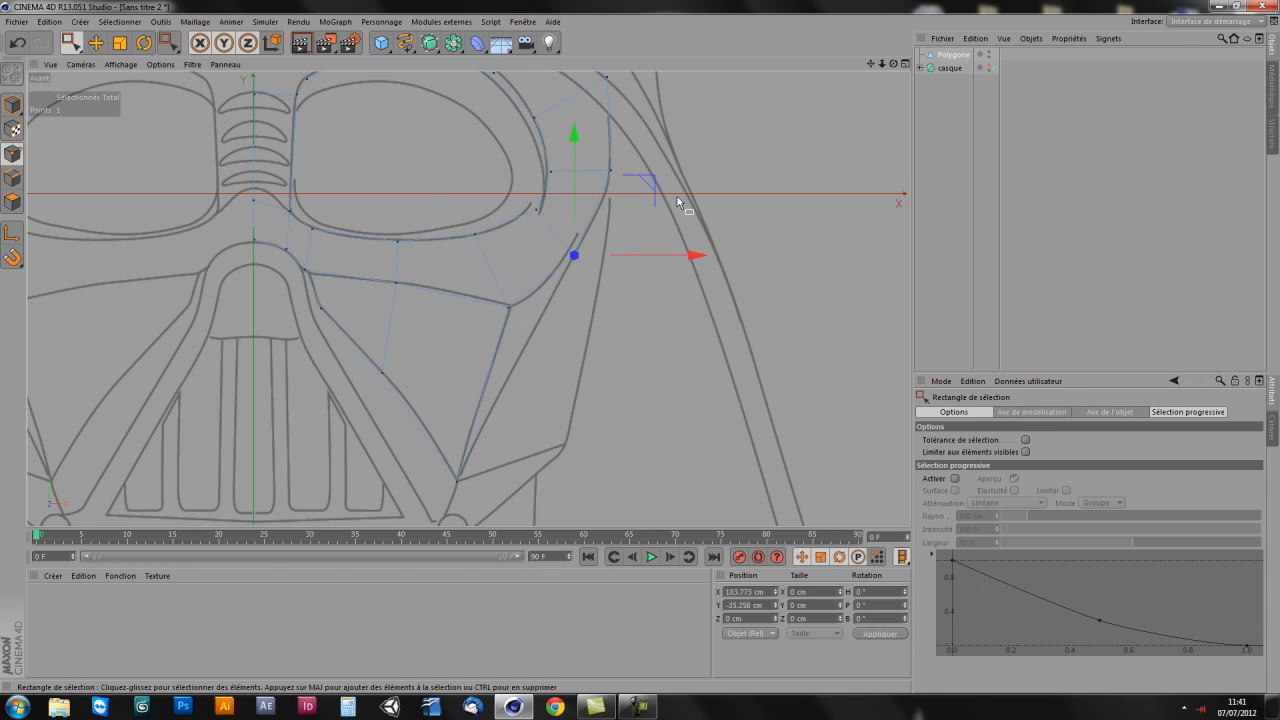
pyautogui.moveTo(651, 189); pyautogui.dragTo(639, 188)
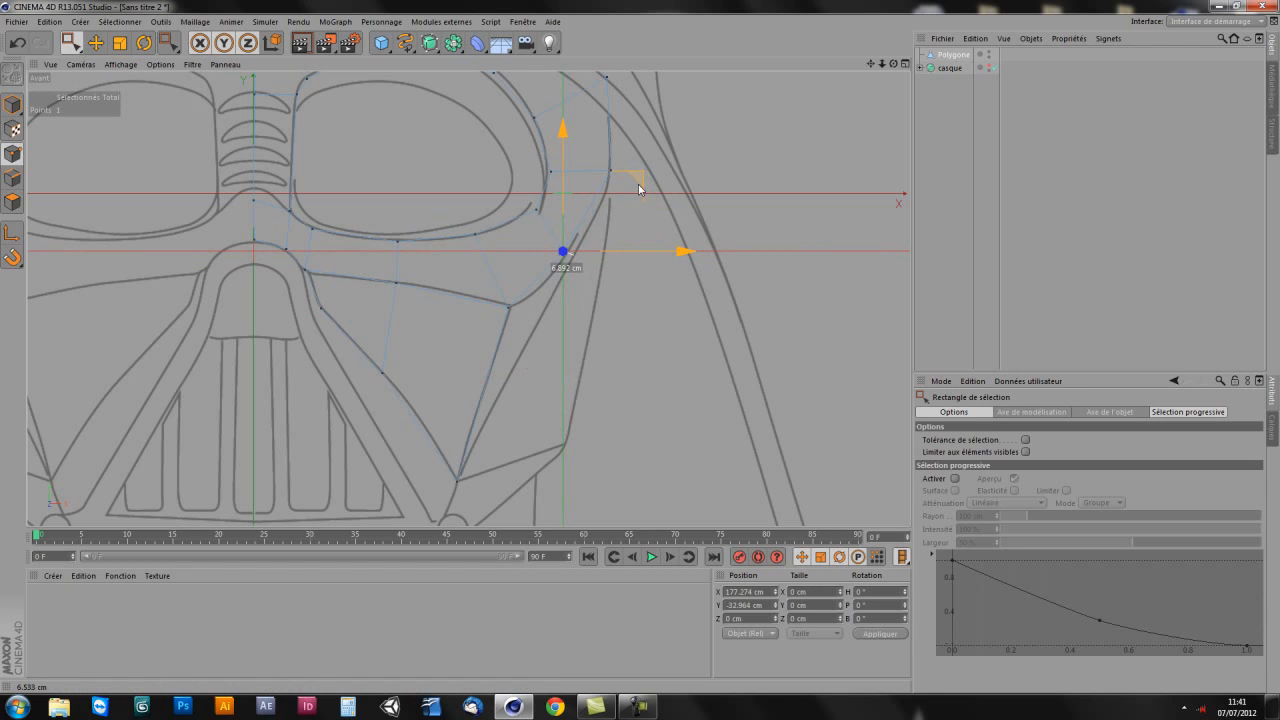
# Step: Create a narrow polygon from the cheek's lowest point up to the outer blueprint corner and back along the eye band's outer edge points
pyautogui.click(12, 202)
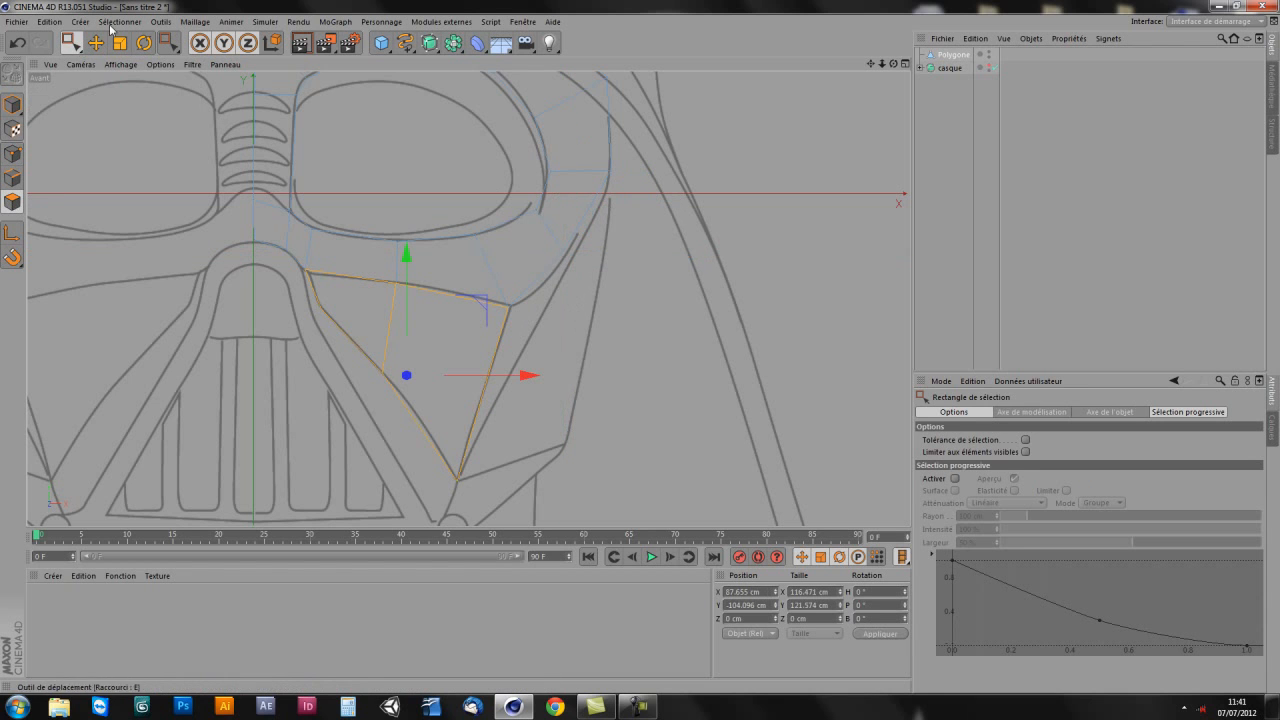
pyautogui.click(168, 42)
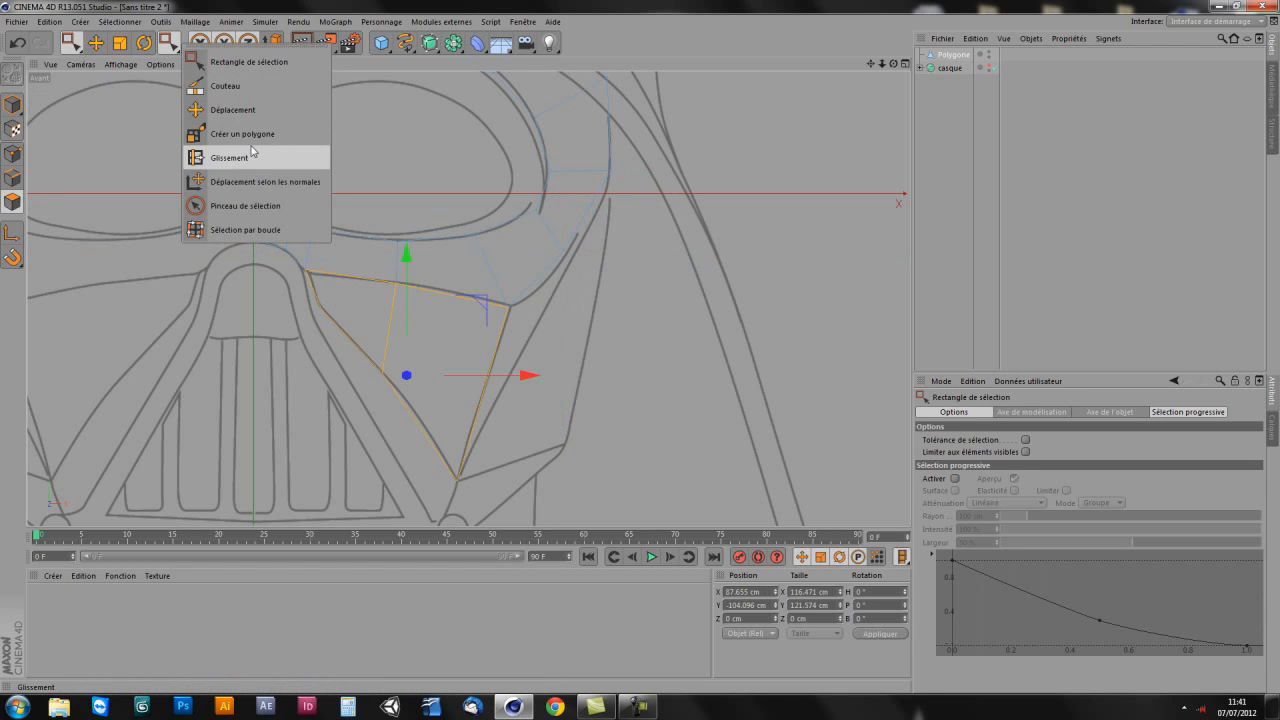
pyautogui.click(238, 134)
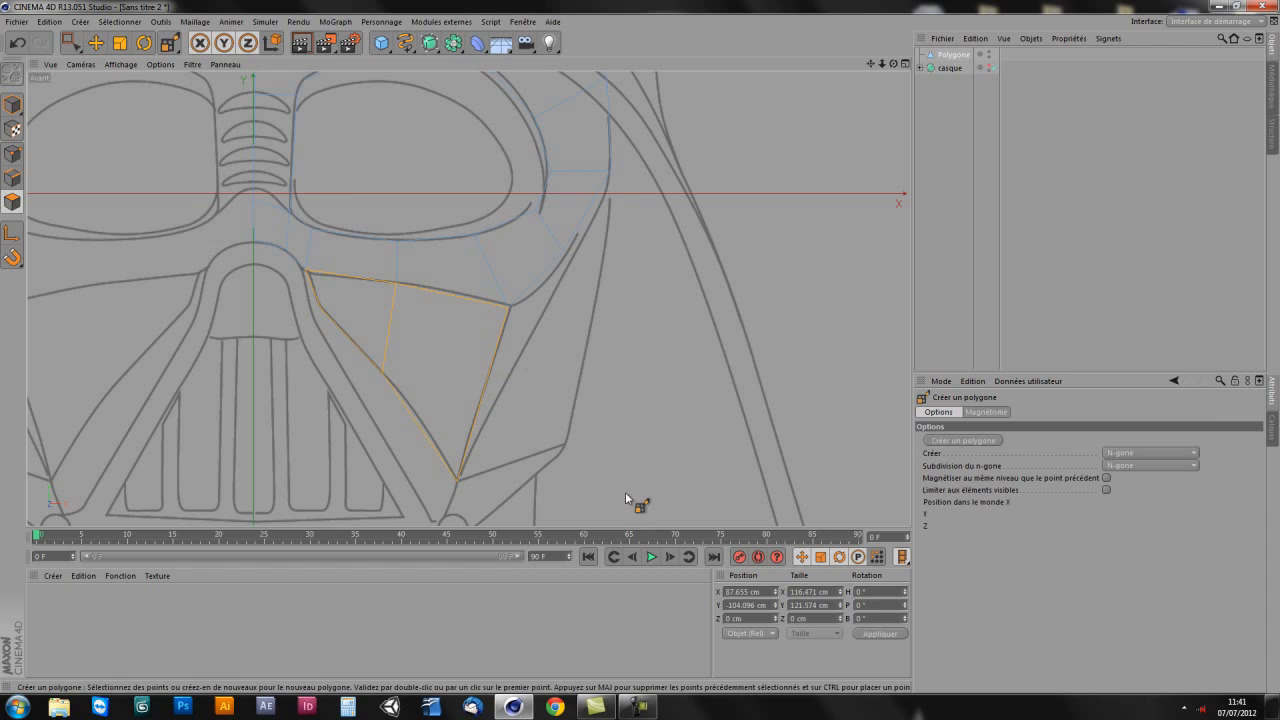
pyautogui.click(458, 480)
pyautogui.click(611, 193)
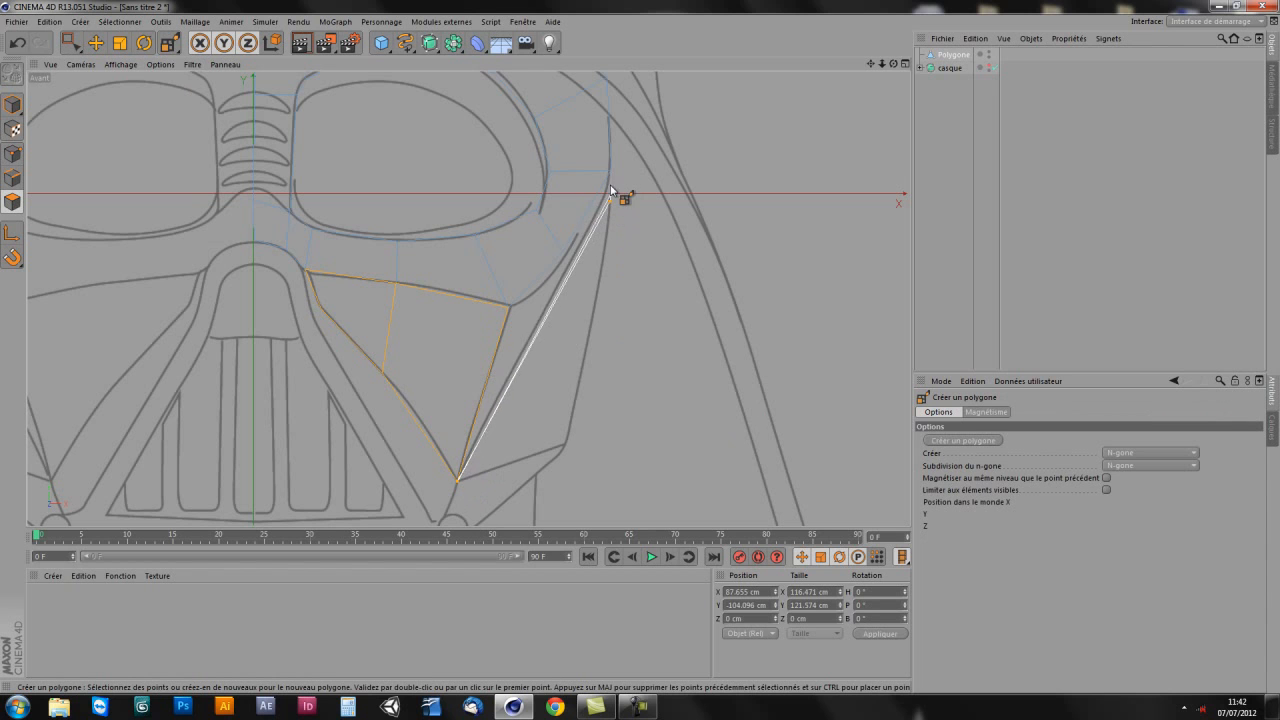
pyautogui.click(610, 173)
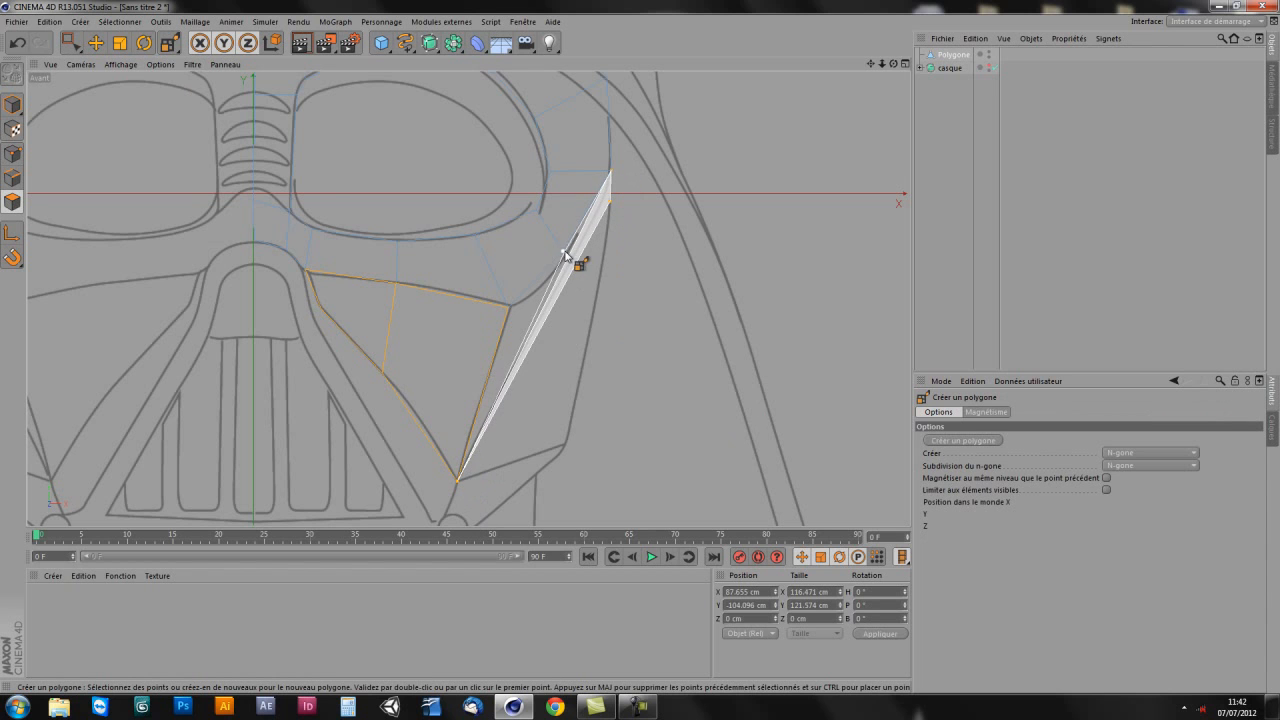
pyautogui.click(509, 309)
pyautogui.click(459, 480)
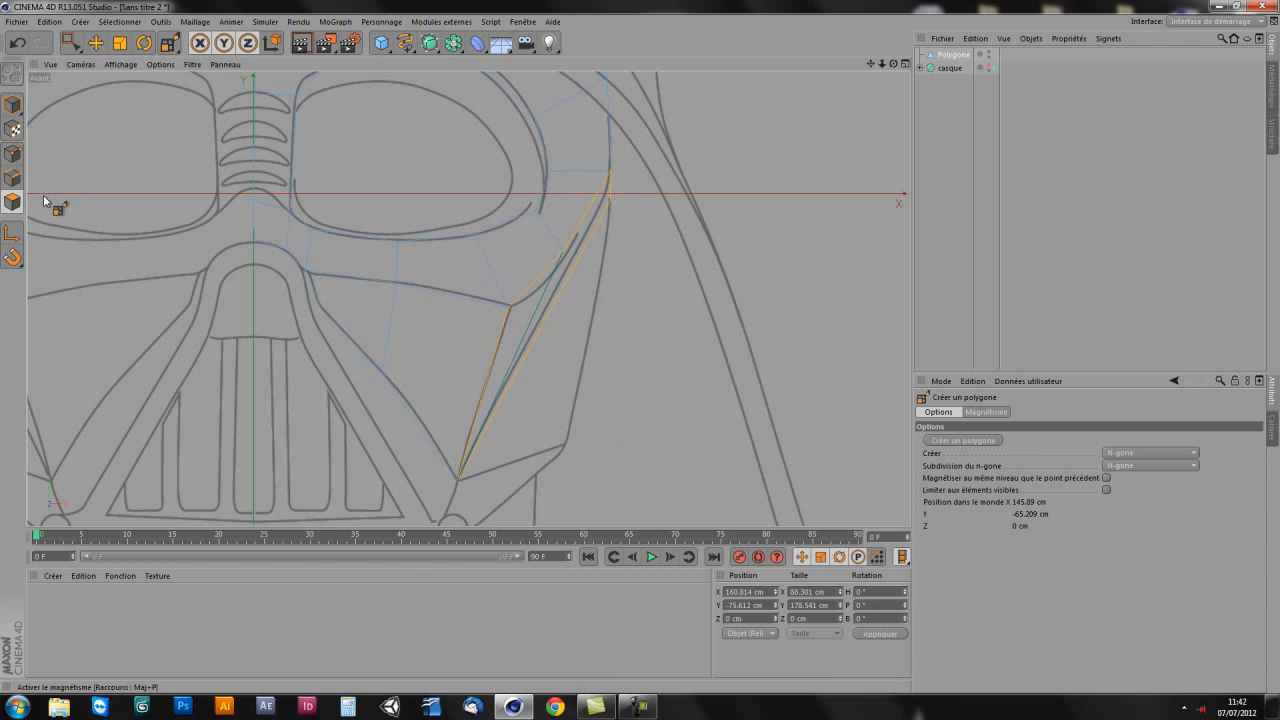
# Step: Knife-cut the narrow outer cheek polygon from the eye band's outer cheek point across to its outer edge
pyautogui.click(96, 42)
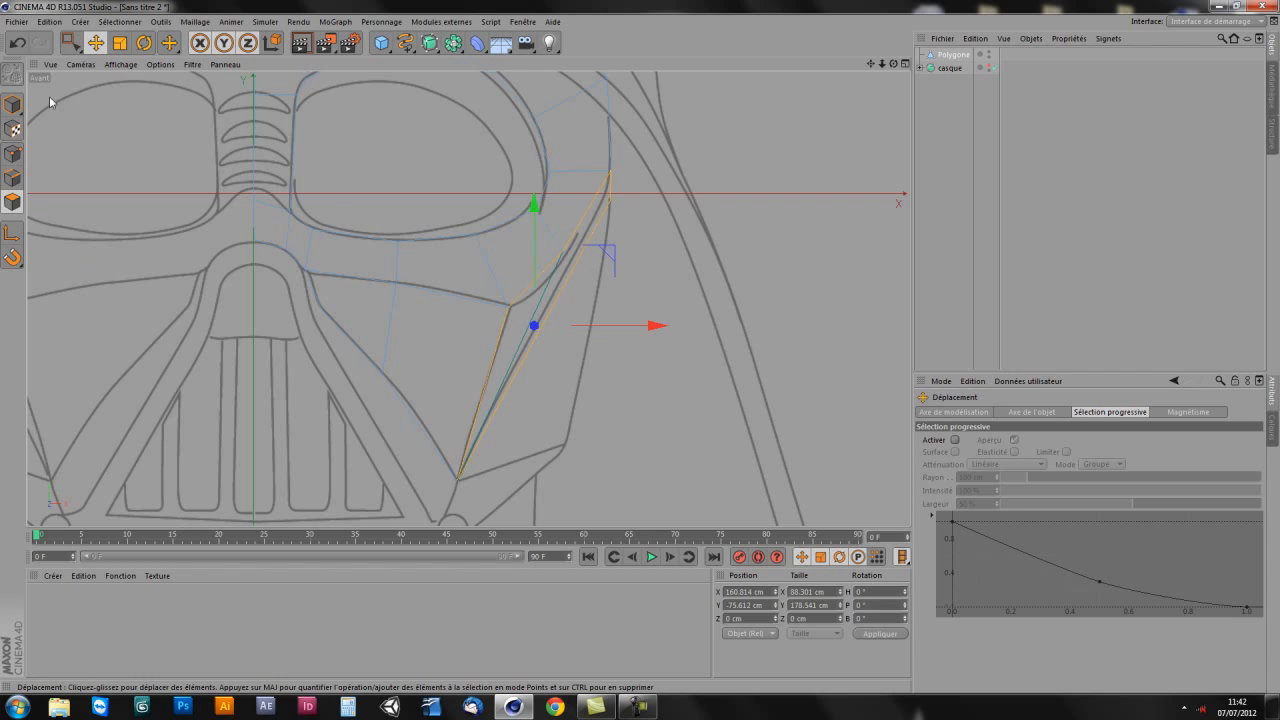
pyautogui.press('k')
pyautogui.moveTo(561, 249); pyautogui.dragTo(532, 422)
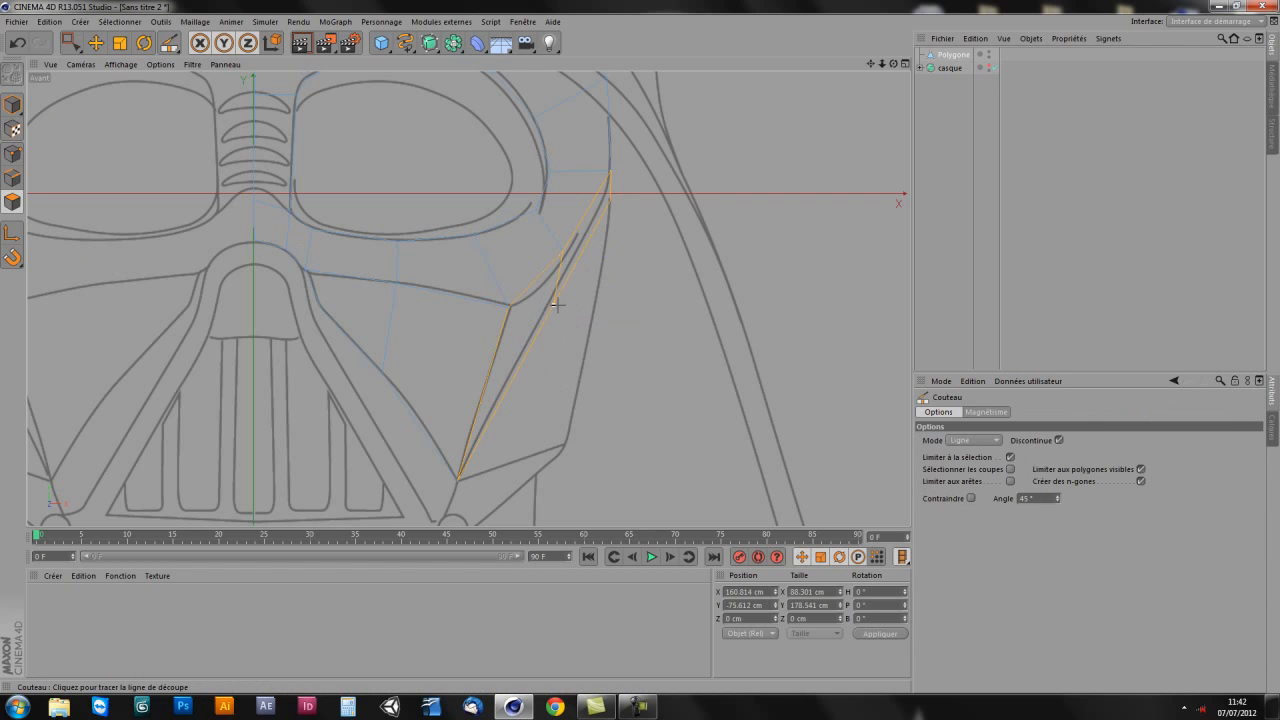
# Step: Create a strip polygon between the cheek and the mouth grille, following the blueprint, with its lowest point at about X 104, Y -189 cm
pyautogui.moveTo(597, 349)
pyautogui.keyDown('alt'); pyautogui.mouseDown(button='middle')
pyautogui.moveTo(674, 352)
pyautogui.moveTo(654, 343)
pyautogui.moveTo(690, 362)
pyautogui.moveTo(683, 348)
pyautogui.moveTo(795, 326)
pyautogui.mouseUp(button='middle'); pyautogui.keyUp('alt')
pyautogui.keyDown('alt'); pyautogui.moveTo(700, 346); pyautogui.dragTo(674, 360, button='middle'); pyautogui.keyUp('alt')
pyautogui.keyDown('alt'); pyautogui.moveTo(583, 360); pyautogui.dragTo(541, 374, button='middle'); pyautogui.keyUp('alt')
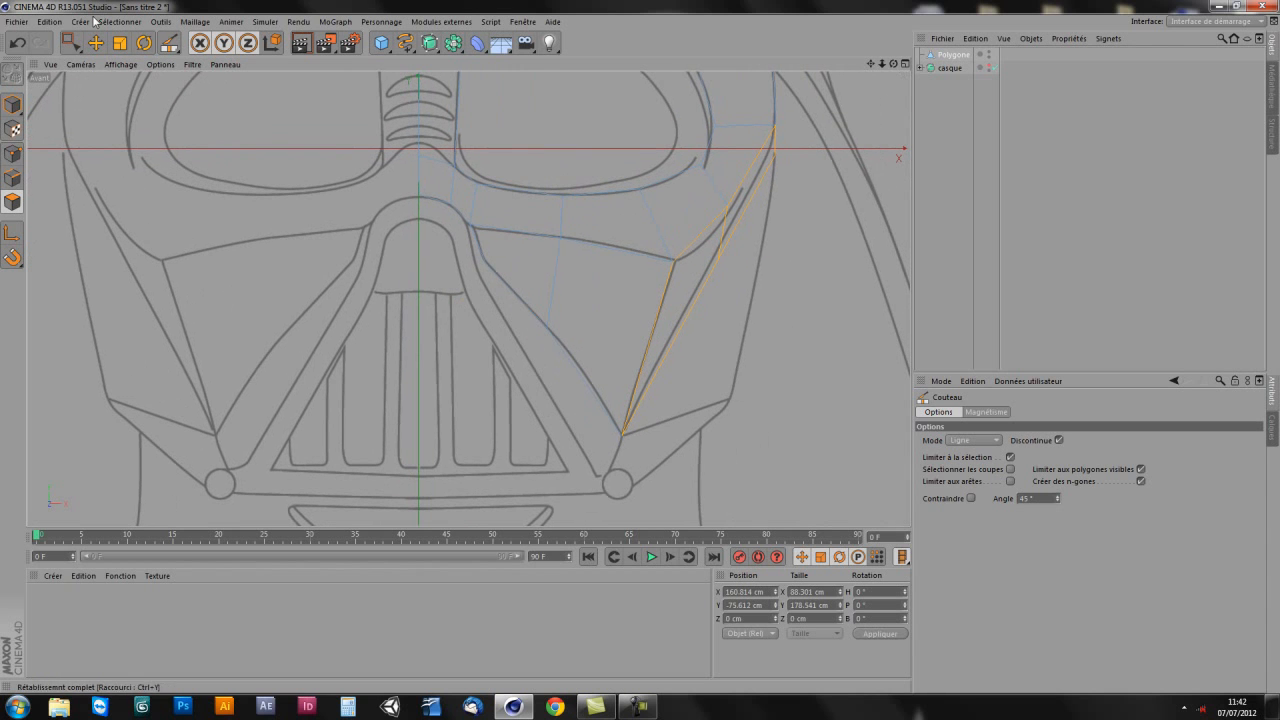
pyautogui.click(169, 42)
pyautogui.click(240, 110)
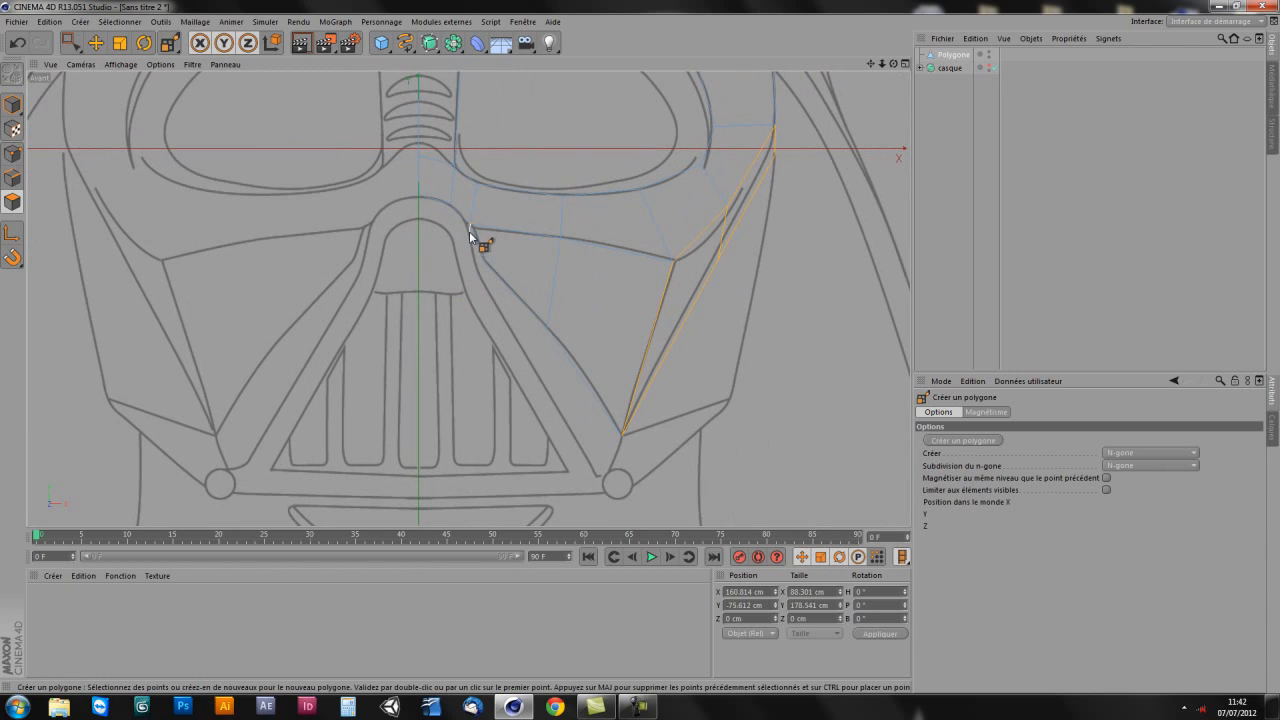
pyautogui.click(468, 227)
pyautogui.click(461, 225)
pyautogui.click(475, 270)
pyautogui.click(518, 346)
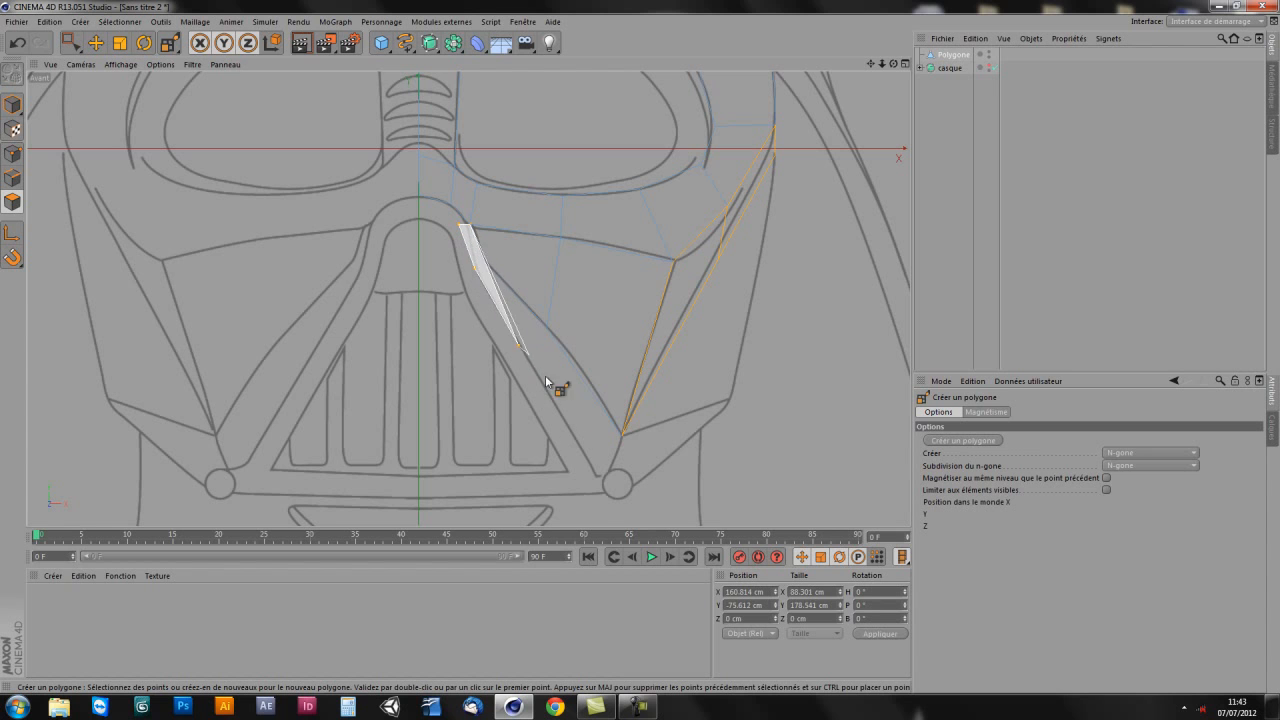
pyautogui.click(600, 477)
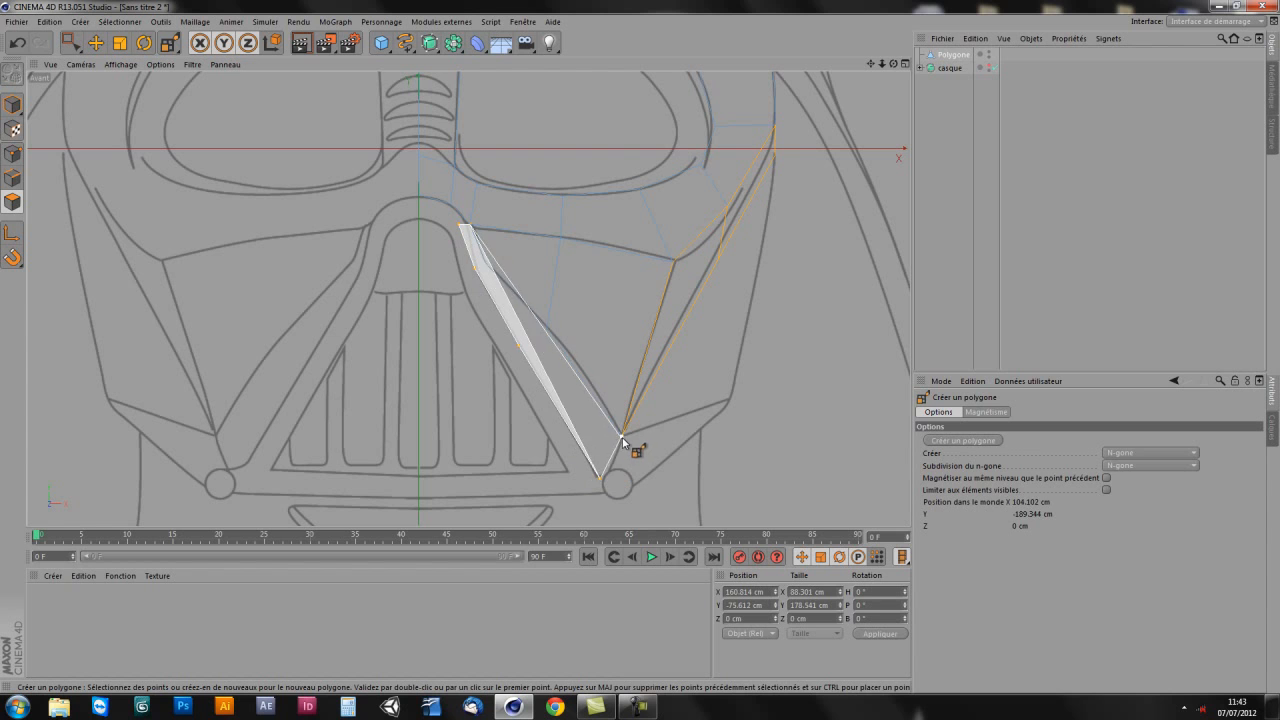
pyautogui.click(621, 436)
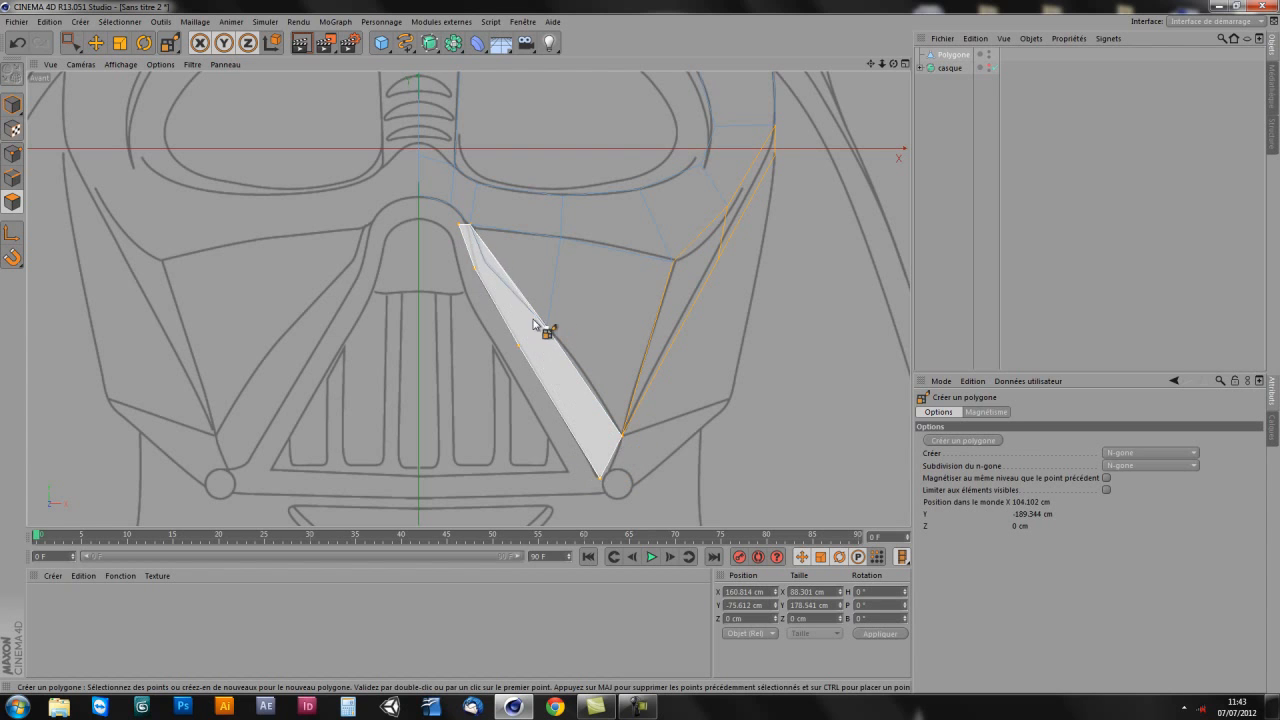
pyautogui.click(464, 228)
# Step: In point mode, raise the two lower points at the nose base and shift the strip's two top points outward, centred at about X 30 cm
pyautogui.scroll(5, 600, 394)
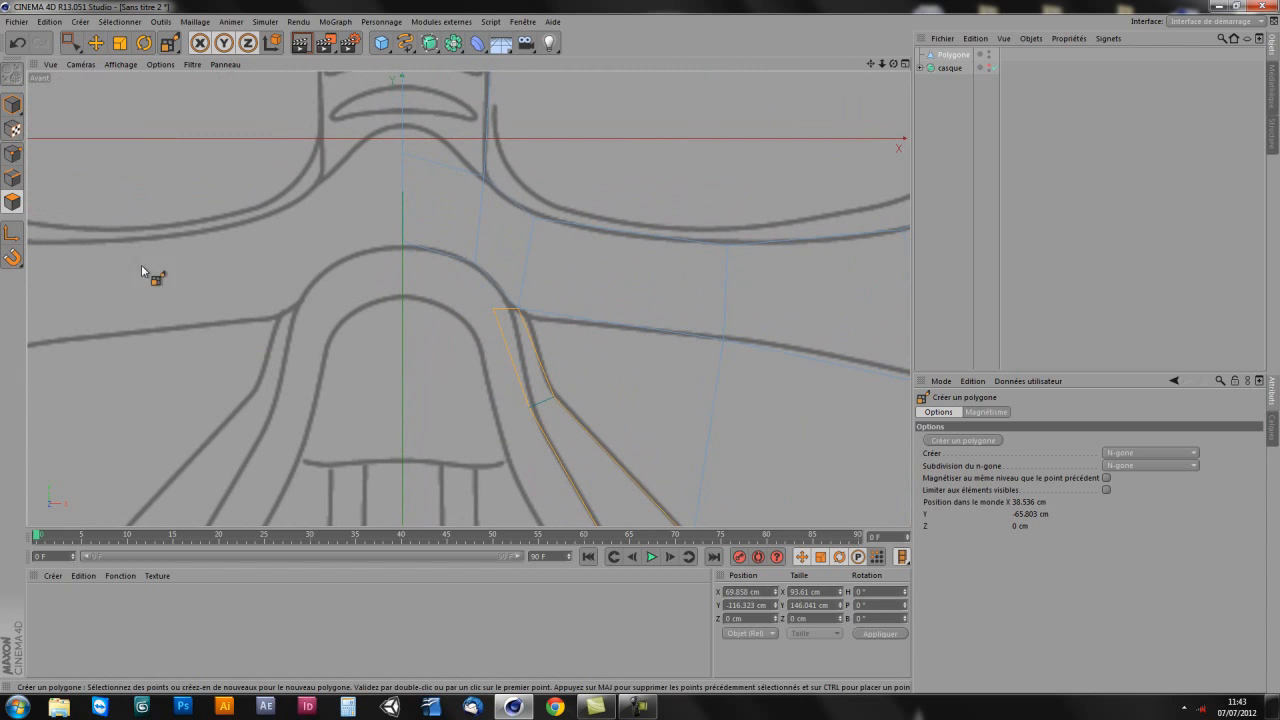
pyautogui.click(12, 153)
pyautogui.click(70, 42)
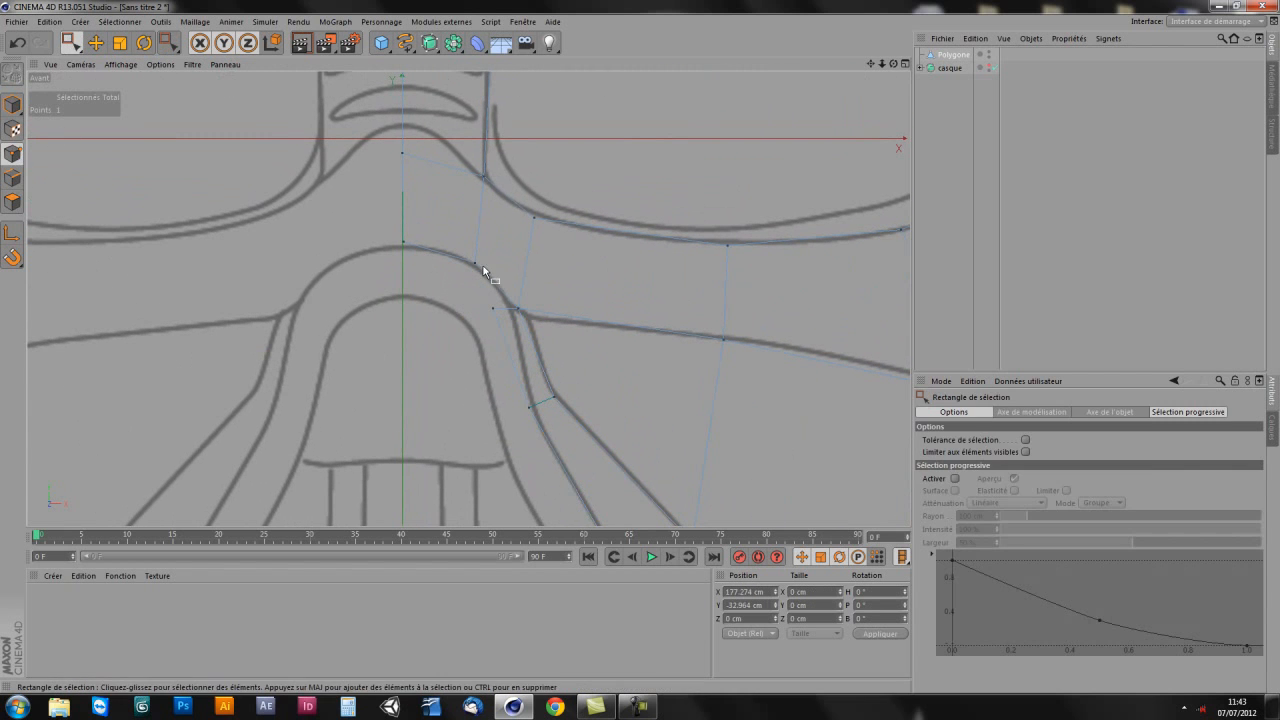
pyautogui.moveTo(378, 224); pyautogui.dragTo(496, 290)
pyautogui.moveTo(440, 150); pyautogui.dragTo(445, 133)
pyautogui.moveTo(544, 292); pyautogui.dragTo(579, 314)
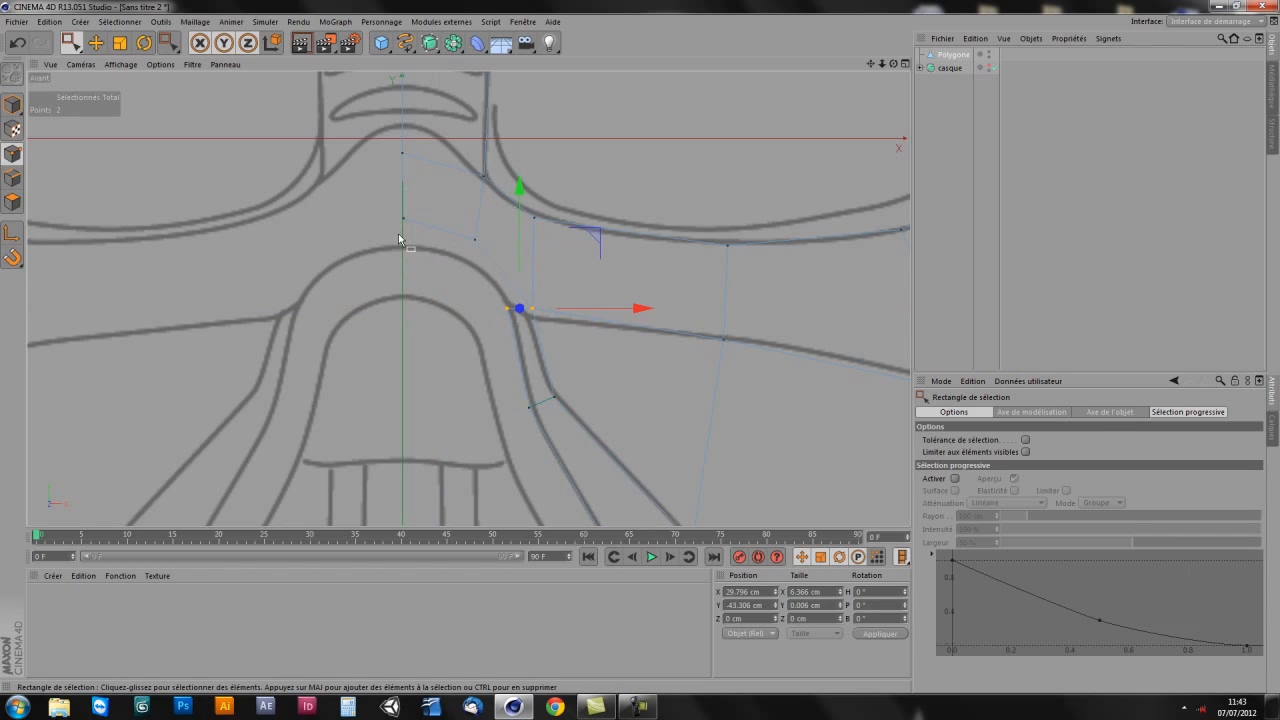
# Step: Nudge the outer lower nose-base point outward, fit the strip's inner top point at about X 27, Y -44 cm, and return to polygon mode
pyautogui.click(490, 252)
pyautogui.moveTo(463, 251); pyautogui.dragTo(461, 252)
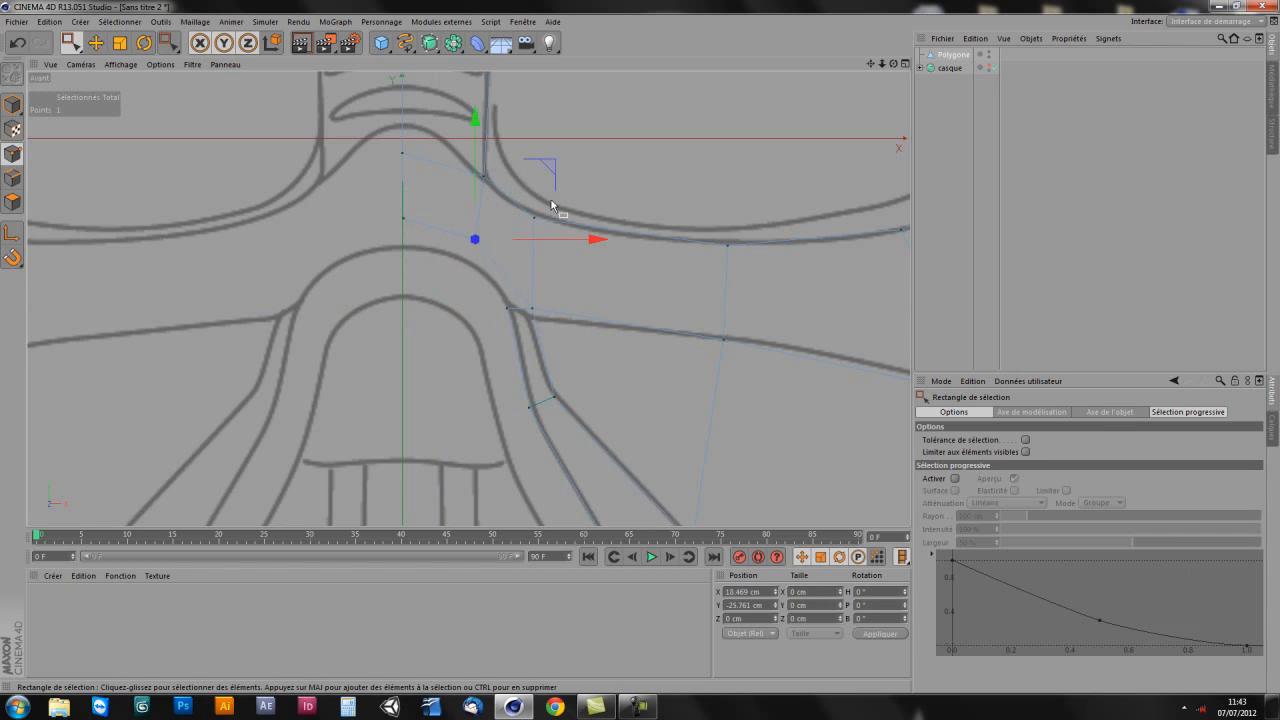
pyautogui.moveTo(551, 172); pyautogui.dragTo(558, 168)
pyautogui.moveTo(544, 317); pyautogui.dragTo(518, 328)
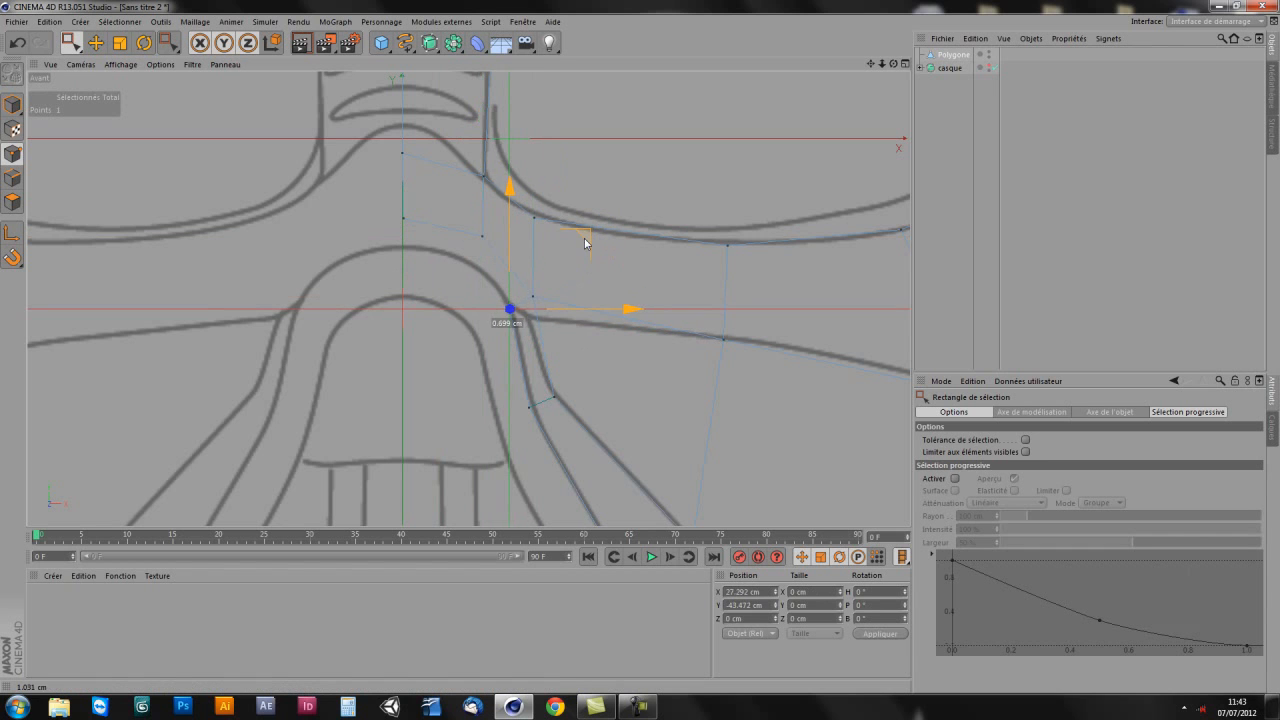
pyautogui.keyDown('alt'); pyautogui.moveTo(503, 378); pyautogui.dragTo(477, 393, button='middle'); pyautogui.keyUp('alt')
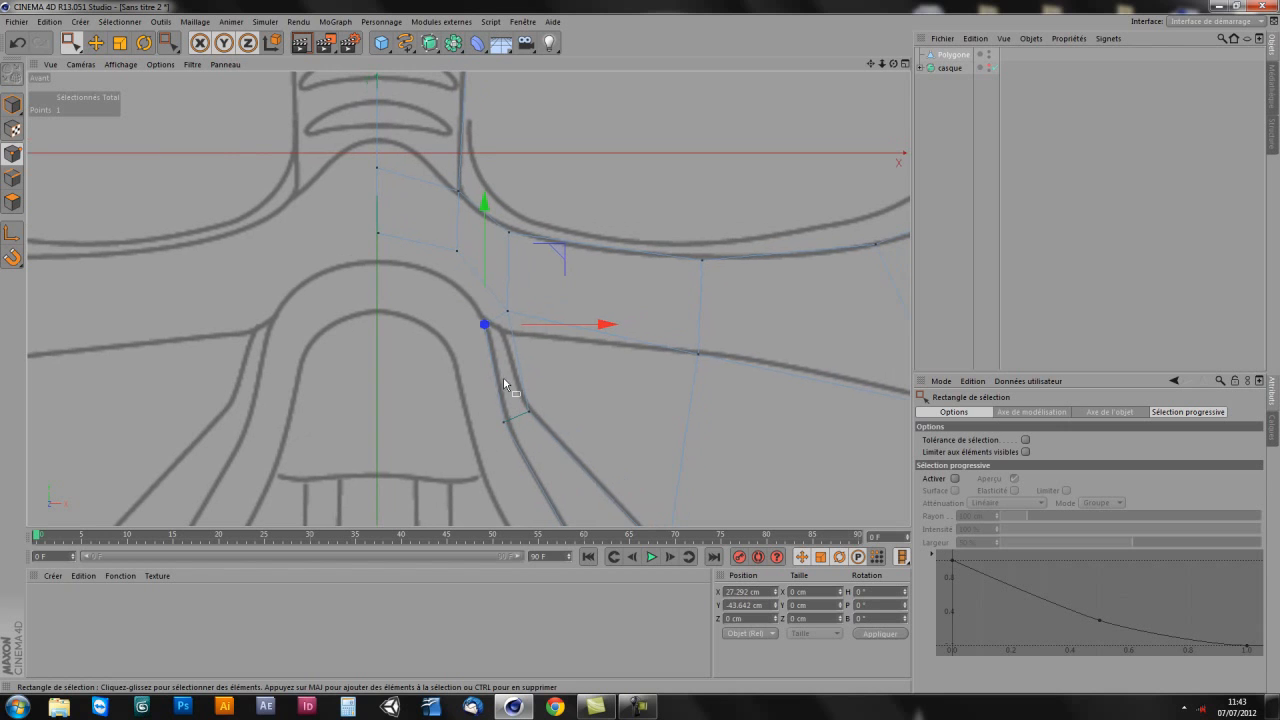
pyautogui.click(13, 202)
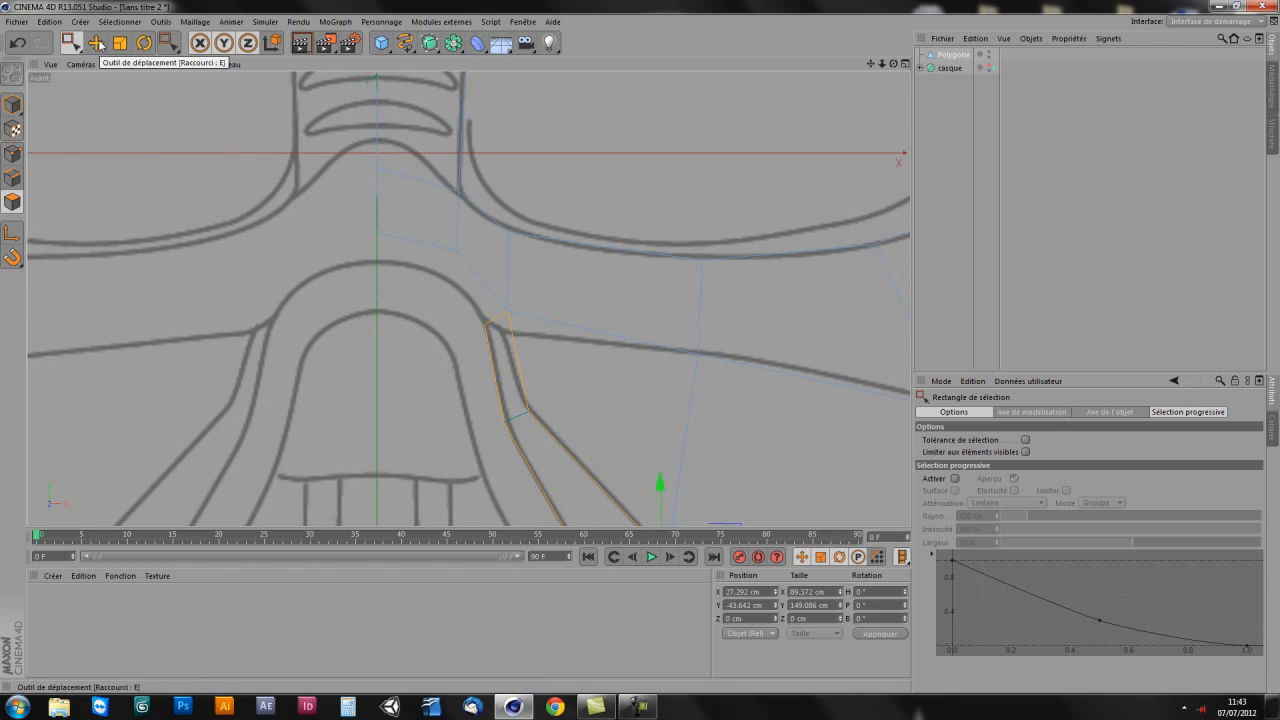
# Step: Create a polygon over the mouth arch, from the nose base at the centre line along the blueprint curve to the strip's top points
pyautogui.click(168, 43)
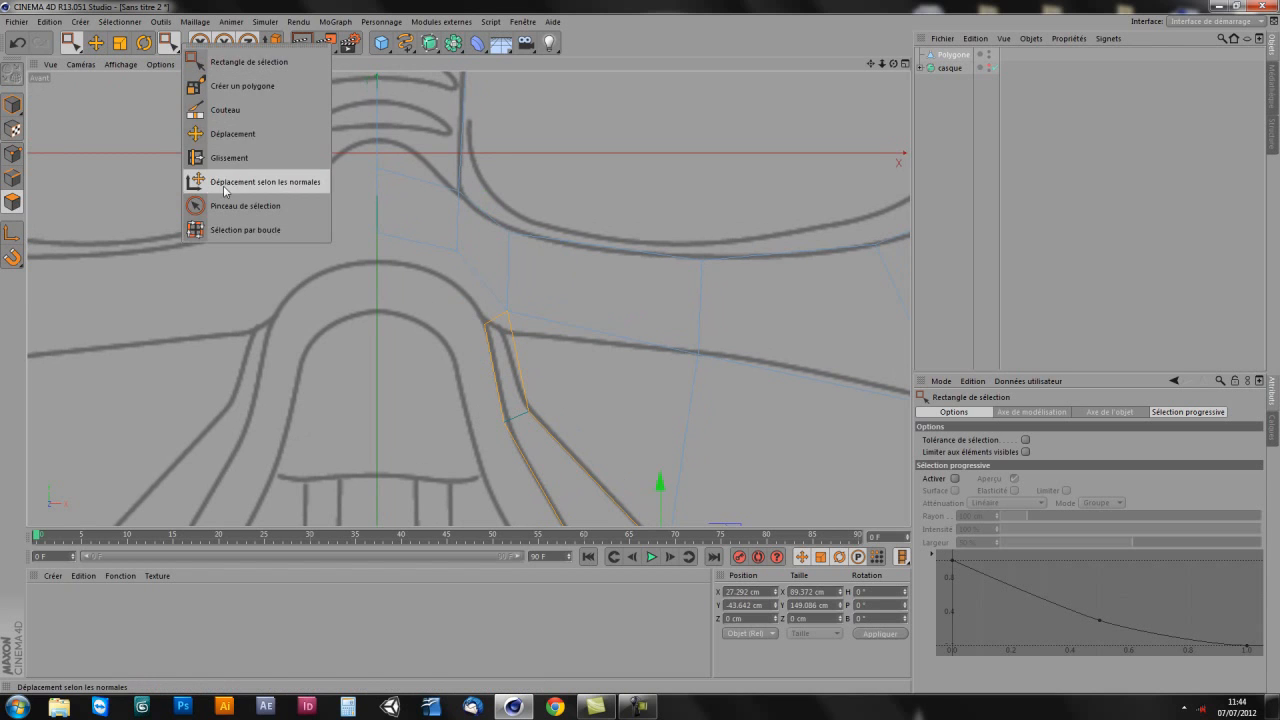
pyautogui.click(240, 88)
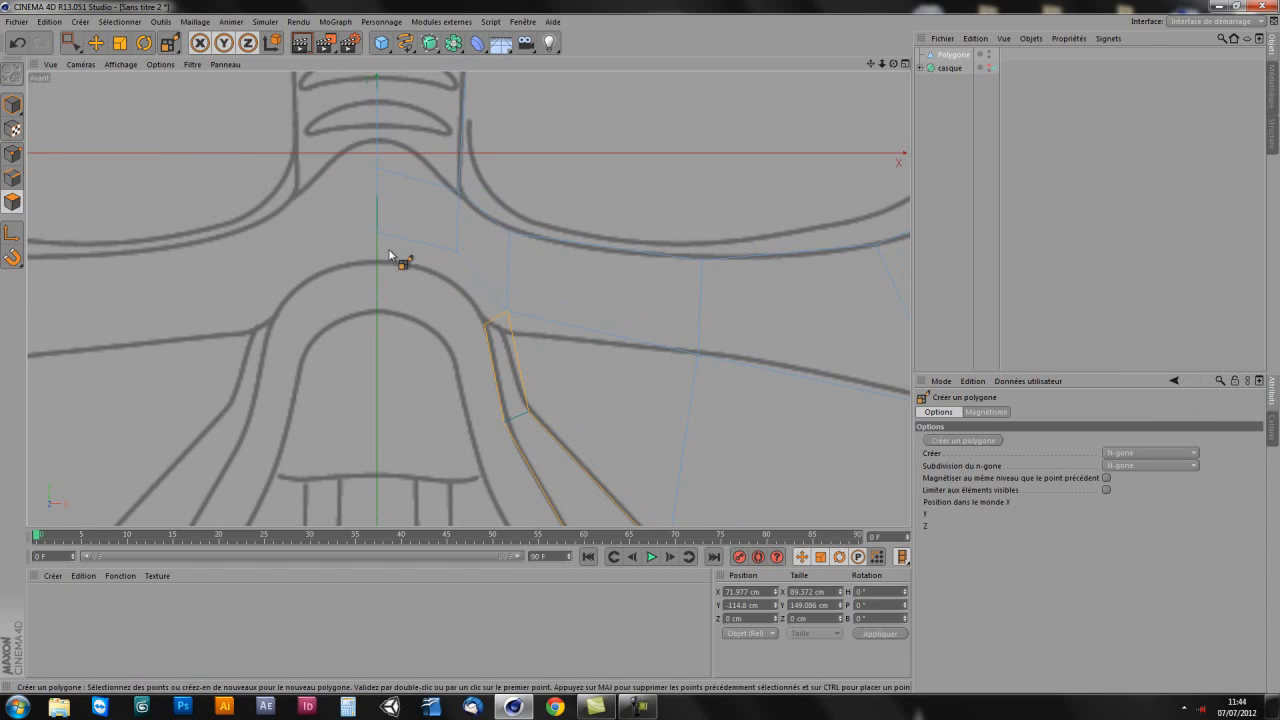
pyautogui.click(457, 253)
pyautogui.click(378, 234)
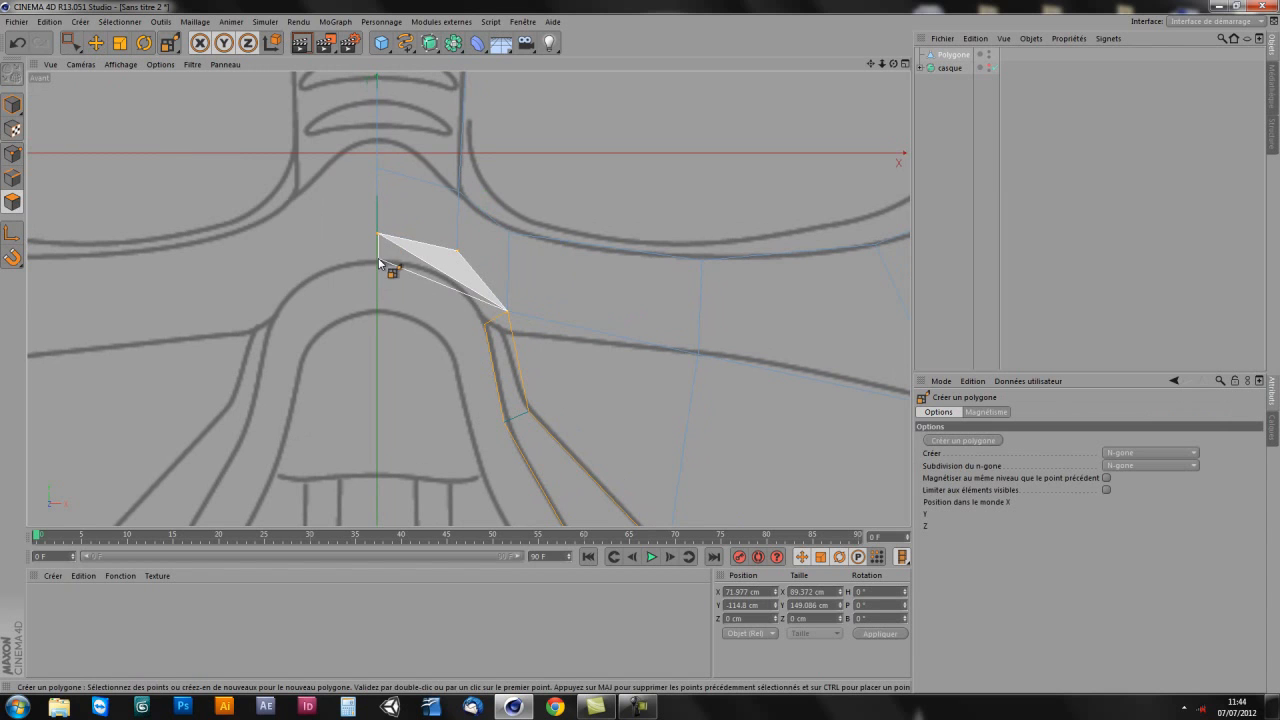
pyautogui.click(380, 263)
pyautogui.click(447, 272)
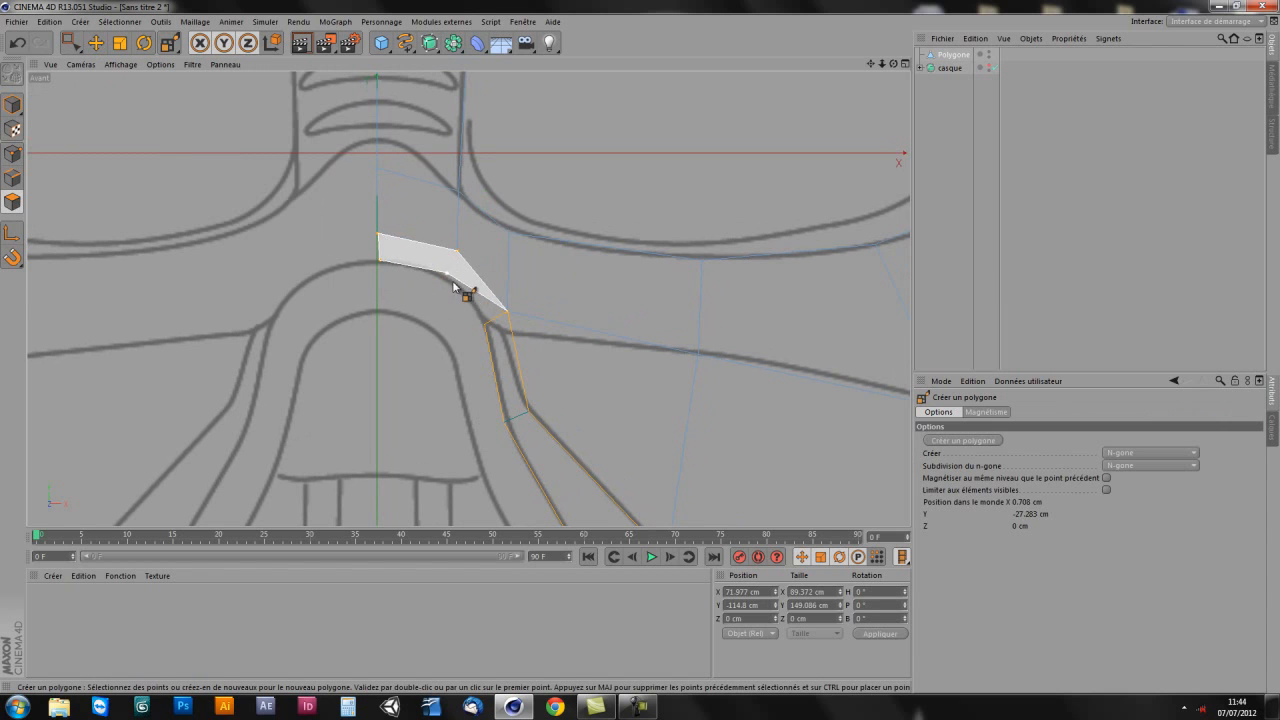
pyautogui.click(507, 311)
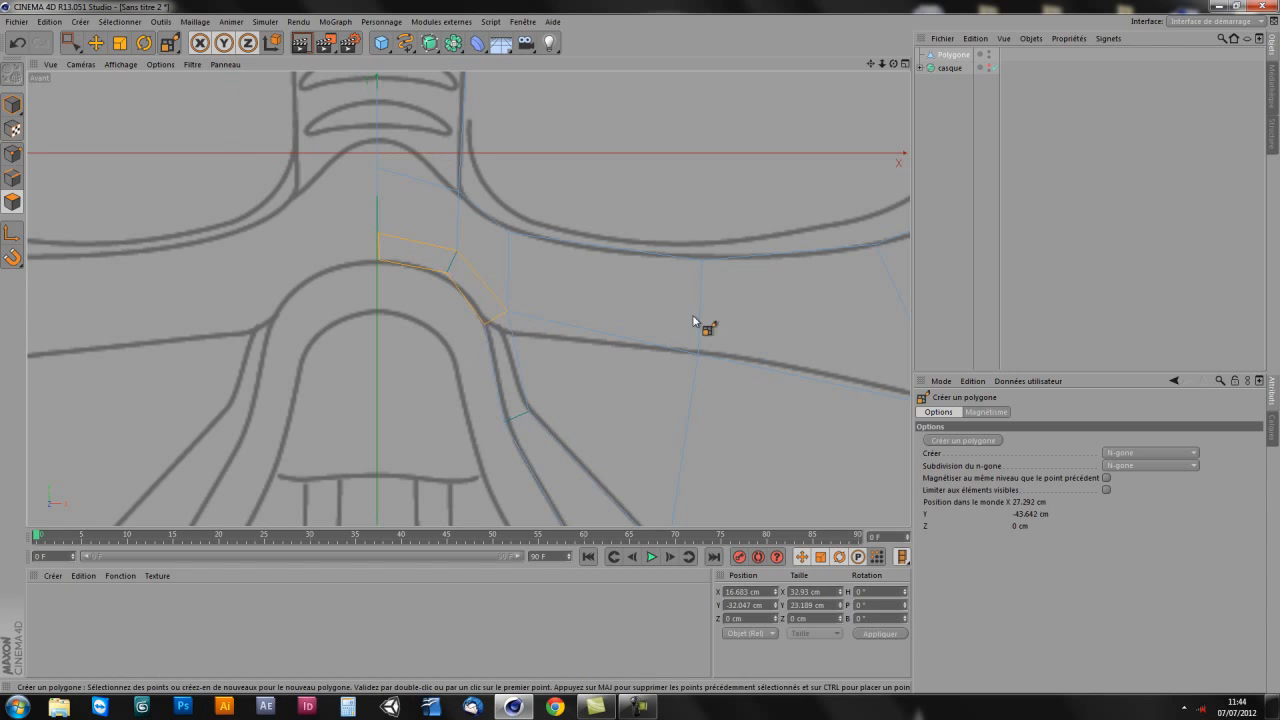
# Step: Knife-cut the arch polygon at its bend, and the strip polygon at its upper bend and at the cheek's middle point
pyautogui.press('k')
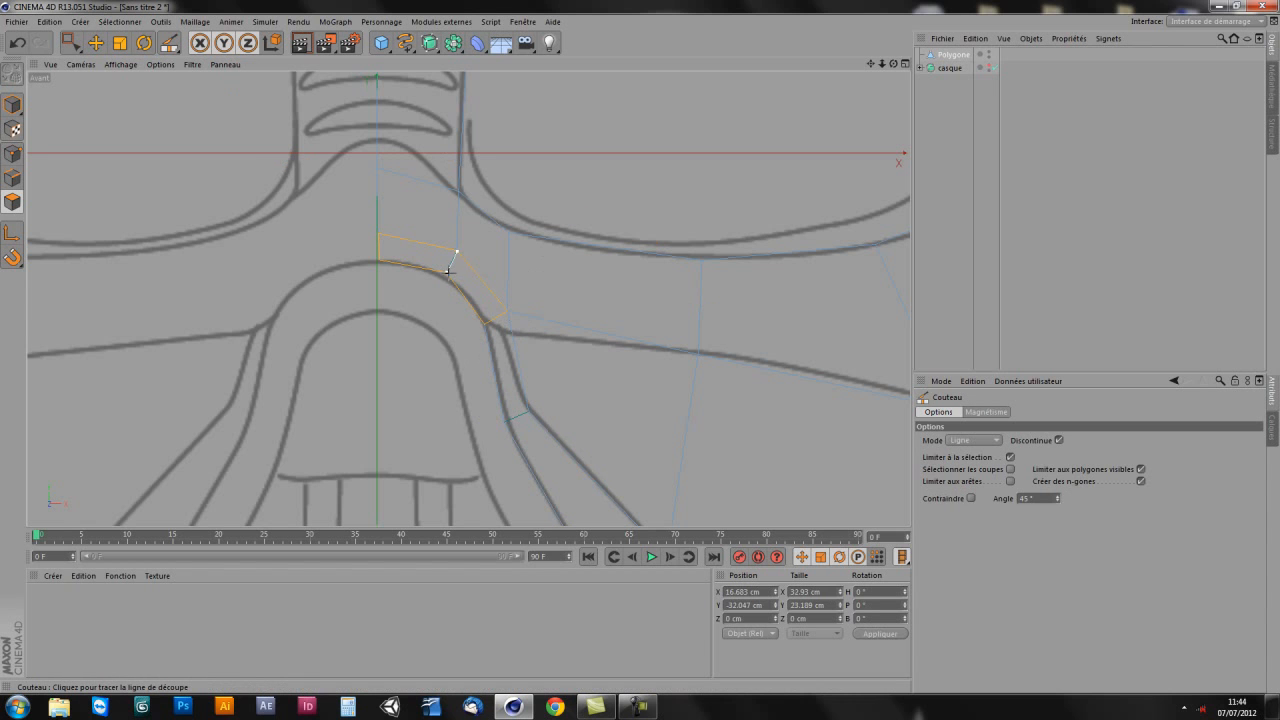
pyautogui.keyDown('alt'); pyautogui.moveTo(549, 363); pyautogui.dragTo(491, 239, button='middle'); pyautogui.keyUp('alt')
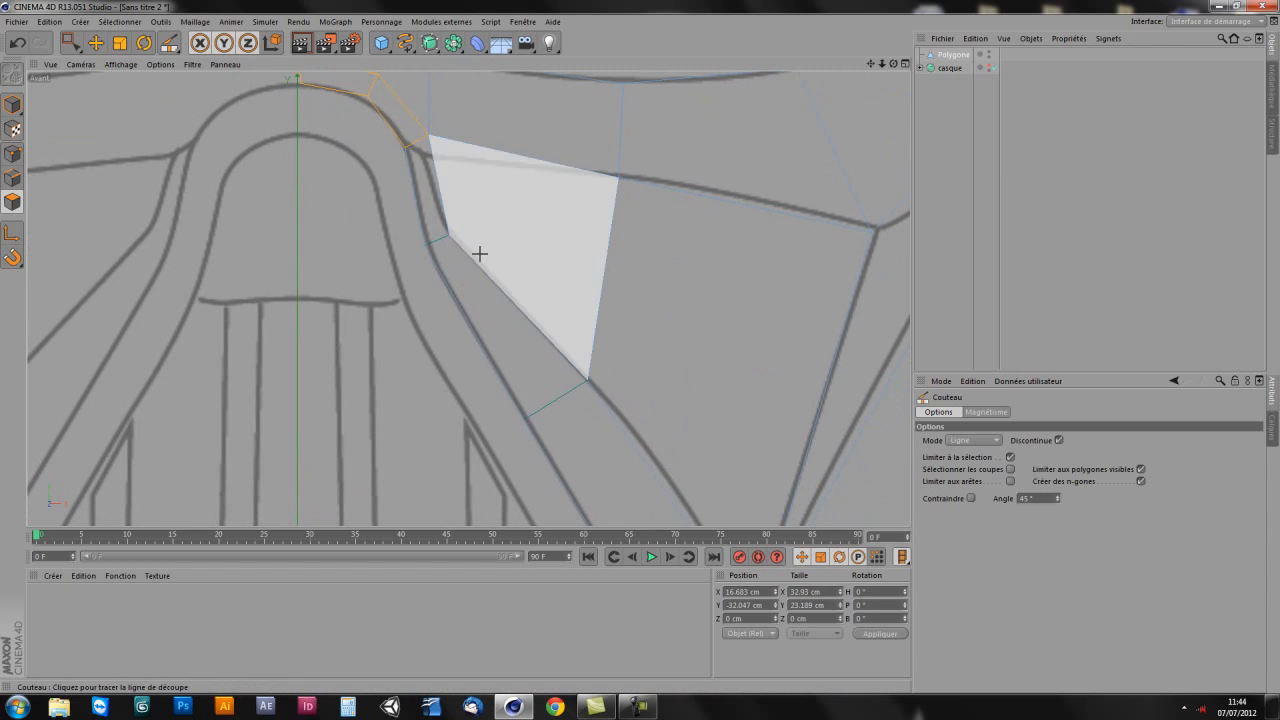
pyautogui.press('e')
pyautogui.click(496, 335)
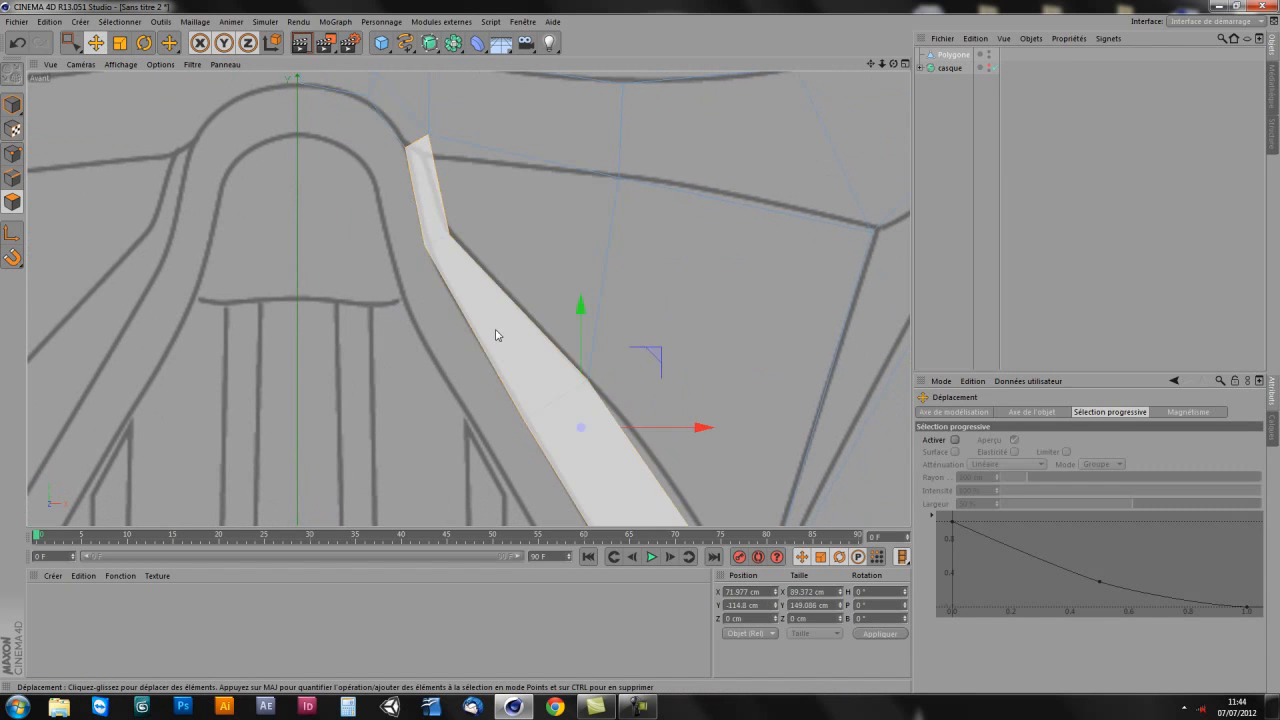
pyautogui.press('k')
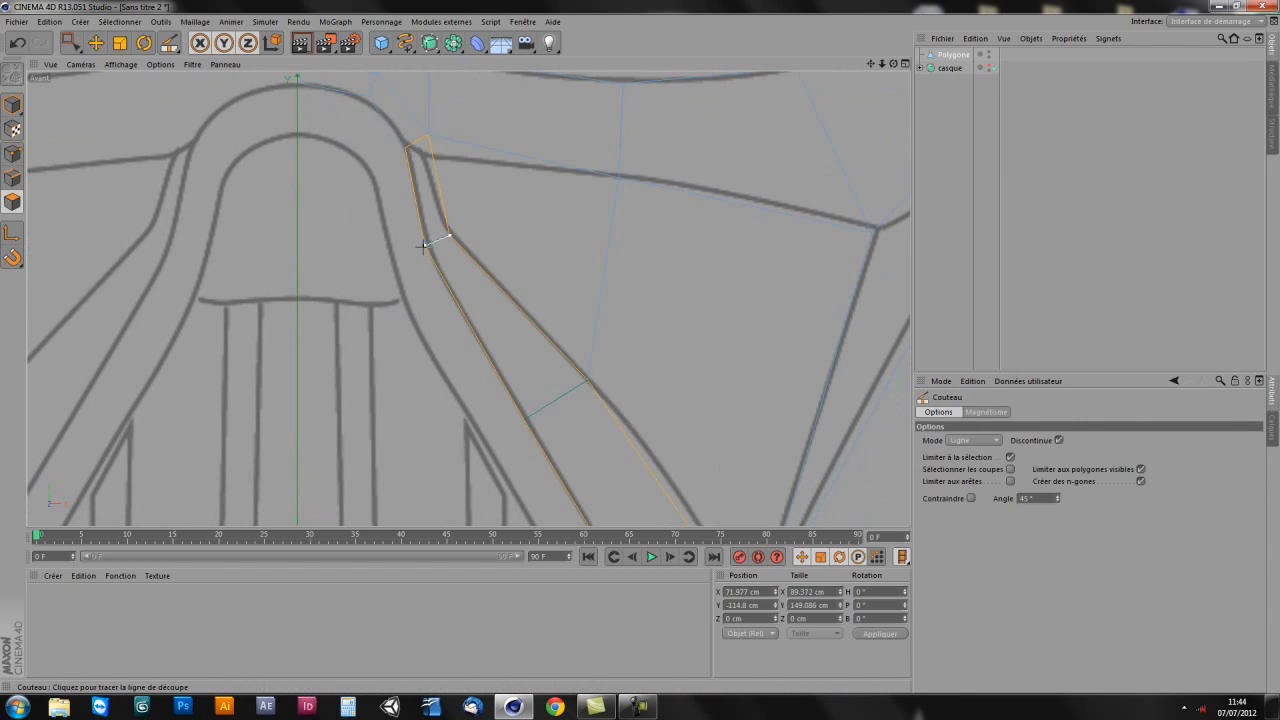
pyautogui.click(587, 380)
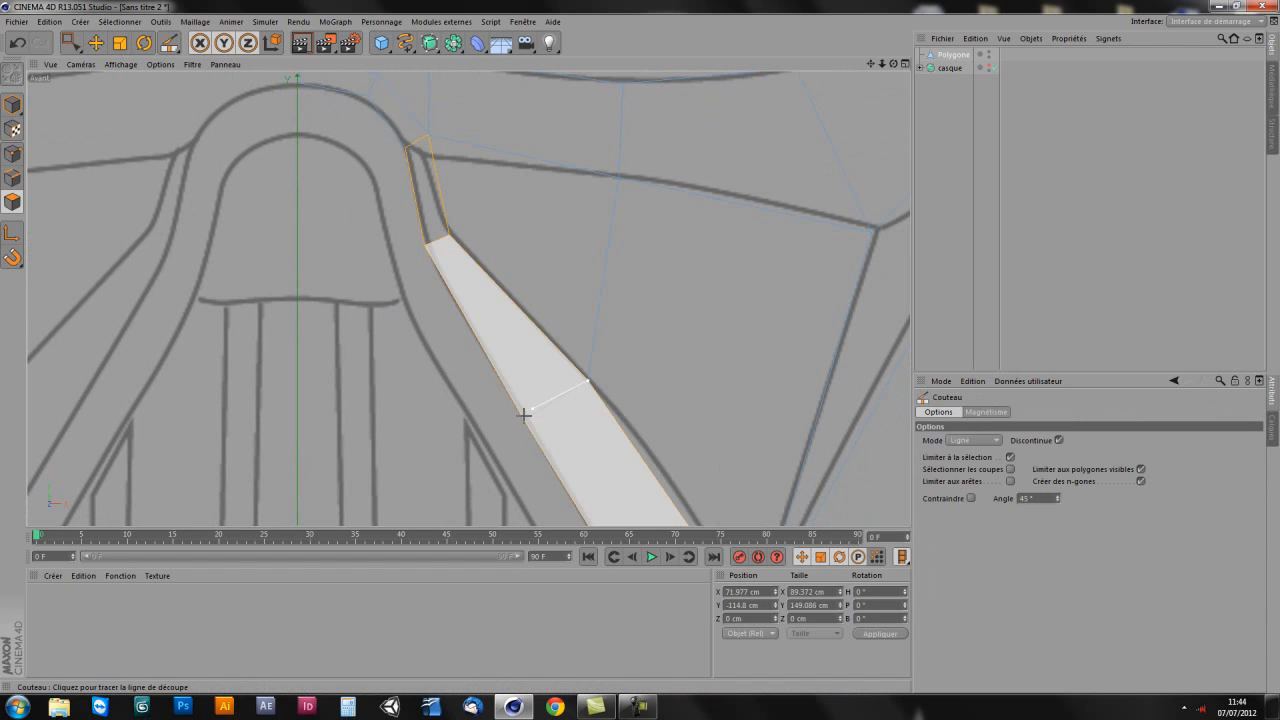
pyautogui.click(523, 420)
# Step: In edge mode, select the chain of inner edges along the arch and strip, from the centre line to the strip's lower end
pyautogui.keyDown('alt'); pyautogui.moveTo(582, 390); pyautogui.dragTo(561, 310, button='middle'); pyautogui.keyUp('alt')
pyautogui.scroll(-5, 561, 310)
pyautogui.scroll(1, 506, 371)
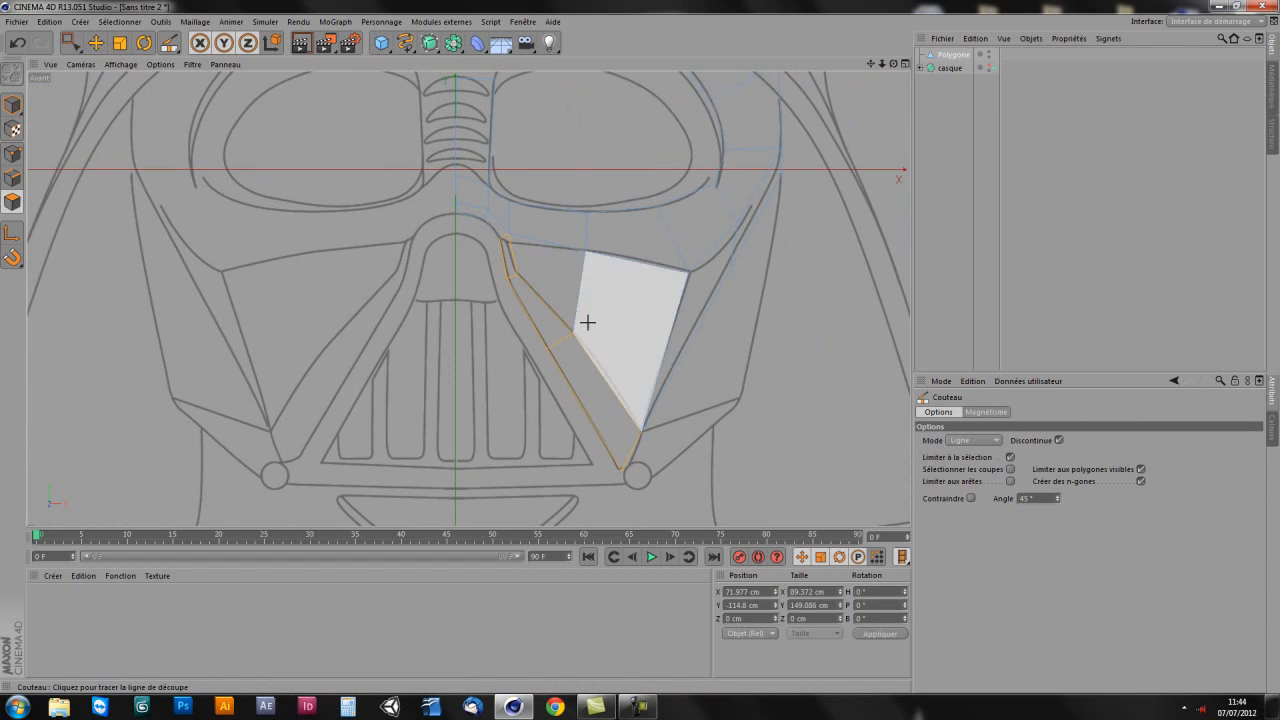
pyautogui.click(95, 42)
pyautogui.scroll(3, 465, 370)
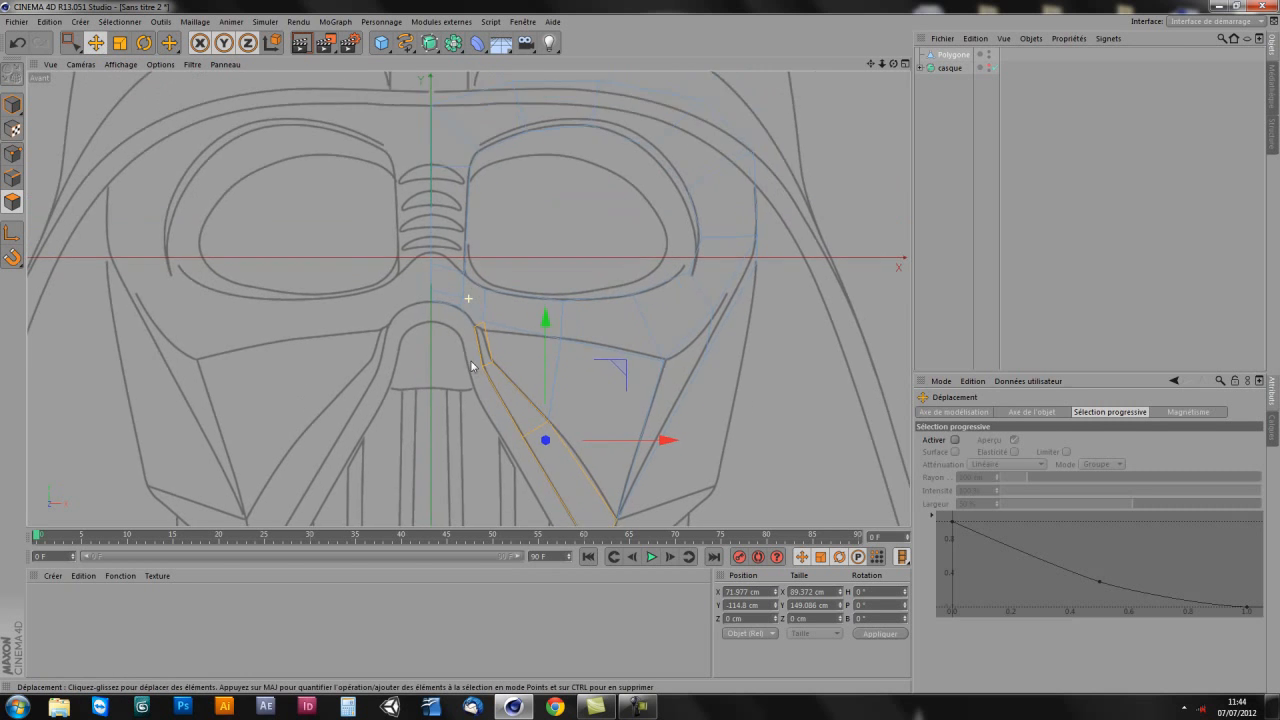
pyautogui.keyDown('alt'); pyautogui.moveTo(462, 394); pyautogui.dragTo(455, 315, button='middle'); pyautogui.keyUp('alt')
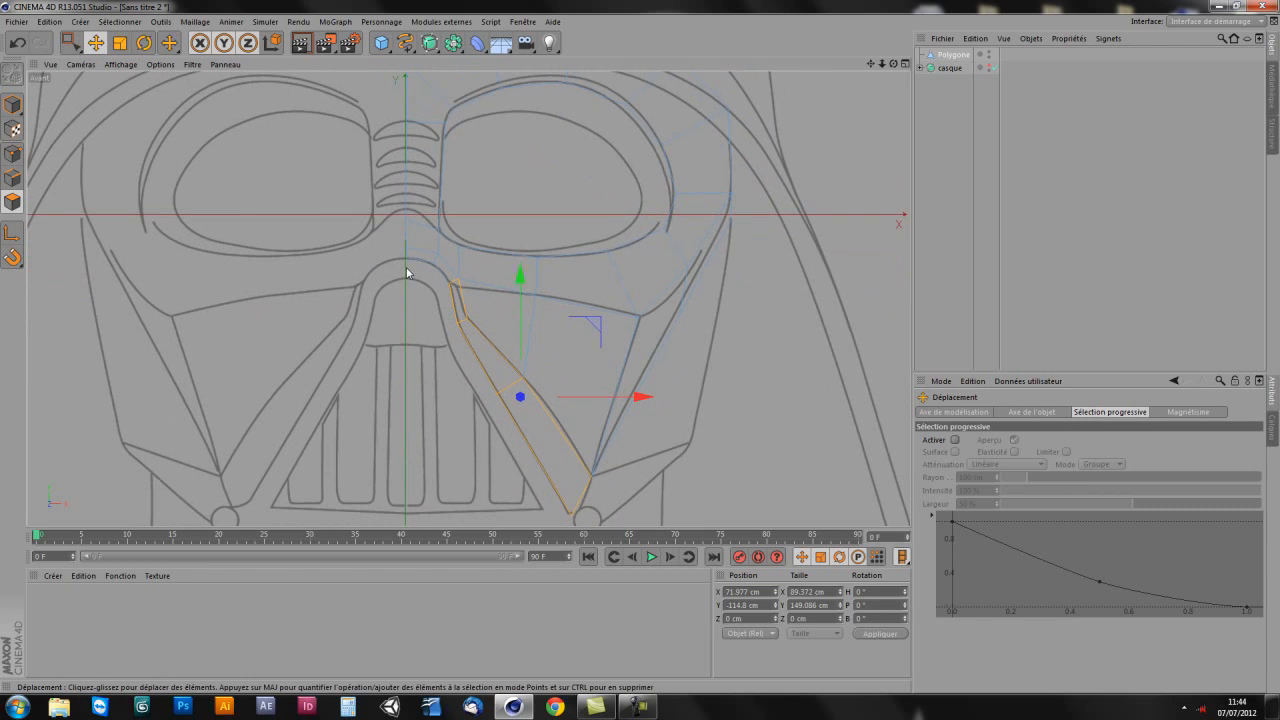
pyautogui.keyDown('alt'); pyautogui.moveTo(483, 357); pyautogui.dragTo(496, 330, button='middle'); pyautogui.keyUp('alt')
pyautogui.keyDown('alt'); pyautogui.moveTo(496, 330); pyautogui.dragTo(525, 276, button='right'); pyautogui.keyUp('alt')
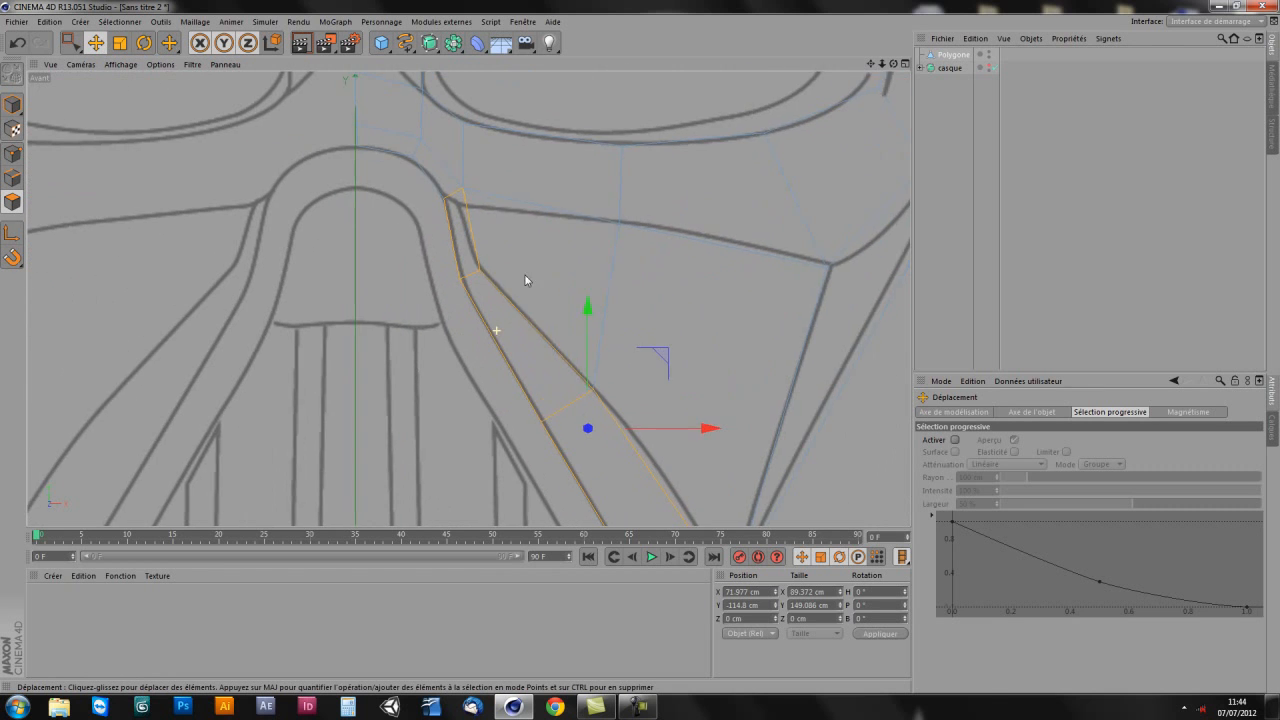
pyautogui.keyDown('alt'); pyautogui.moveTo(456, 268); pyautogui.dragTo(470, 298, button='middle'); pyautogui.keyUp('alt')
pyautogui.click(13, 178)
pyautogui.click(392, 183)
pyautogui.keyDown('shift'); pyautogui.click(451, 222); pyautogui.keyUp('shift')
pyautogui.keyDown('shift'); pyautogui.click(465, 272); pyautogui.keyUp('shift')
pyautogui.keyDown('shift'); pyautogui.click(523, 410); pyautogui.keyUp('shift')
pyautogui.keyDown('alt'); pyautogui.moveTo(523, 410); pyautogui.dragTo(449, 151, button='middle'); pyautogui.keyUp('alt')
pyautogui.keyDown('shift'); pyautogui.click(480, 215); pyautogui.keyUp('shift')
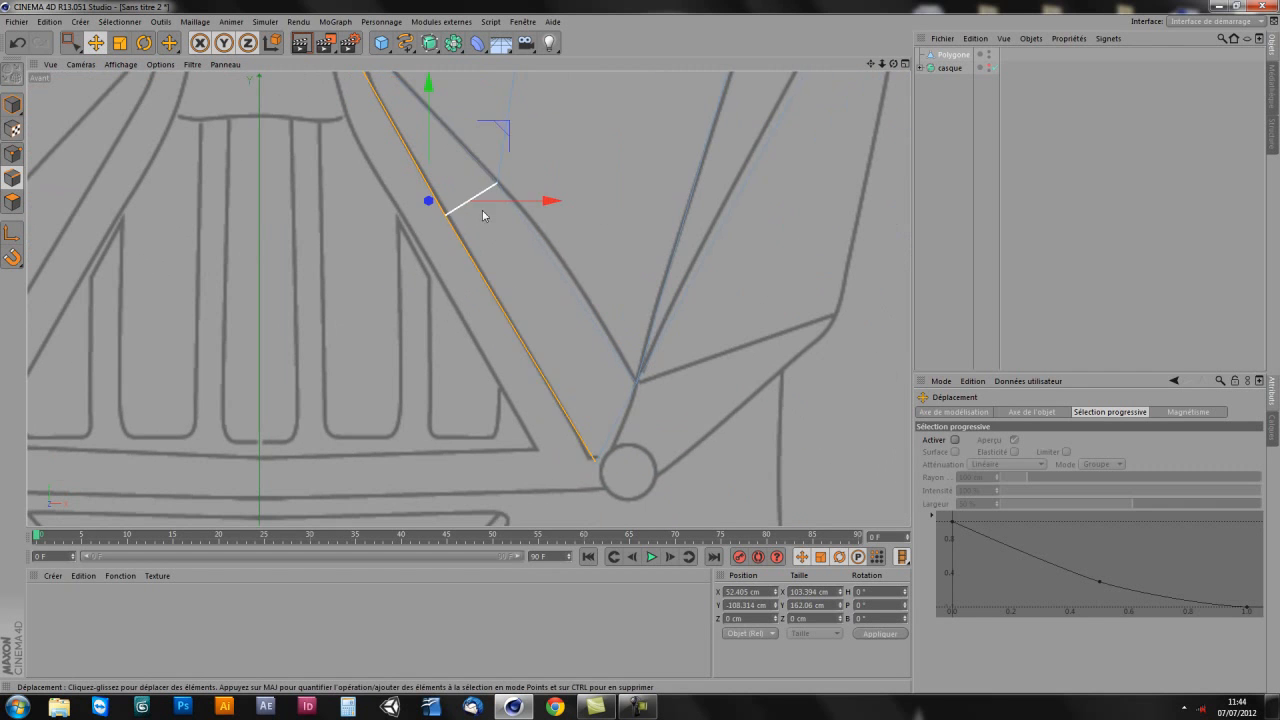
# Step: Extrude the selected inner edges toward the mouth grille with an offset of 11 cm
pyautogui.keyDown('alt'); pyautogui.moveTo(480, 215); pyautogui.dragTo(585, 415, button='middle'); pyautogui.keyUp('alt')
pyautogui.keyDown('alt'); pyautogui.moveTo(610, 340); pyautogui.dragTo(563, 324, button='middle'); pyautogui.keyUp('alt')
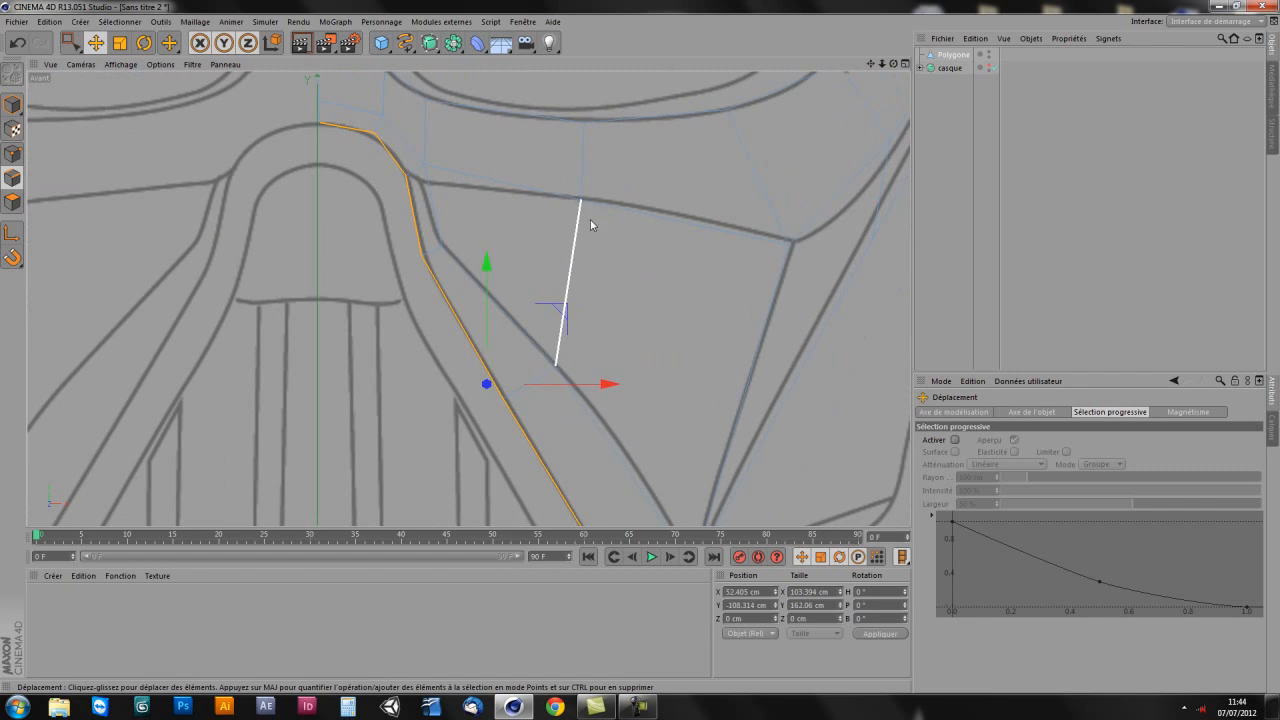
pyautogui.rightClick(560, 133)
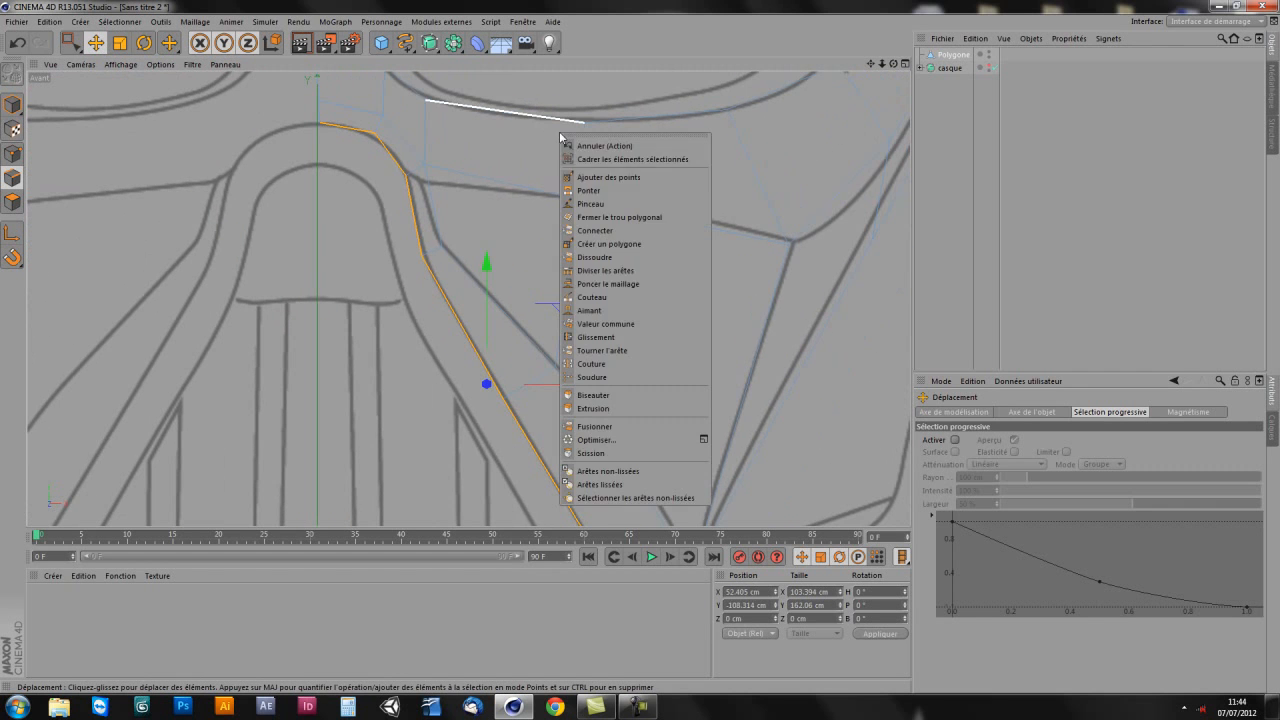
pyautogui.click(592, 410)
pyautogui.moveTo(596, 234); pyautogui.dragTo(600, 230)
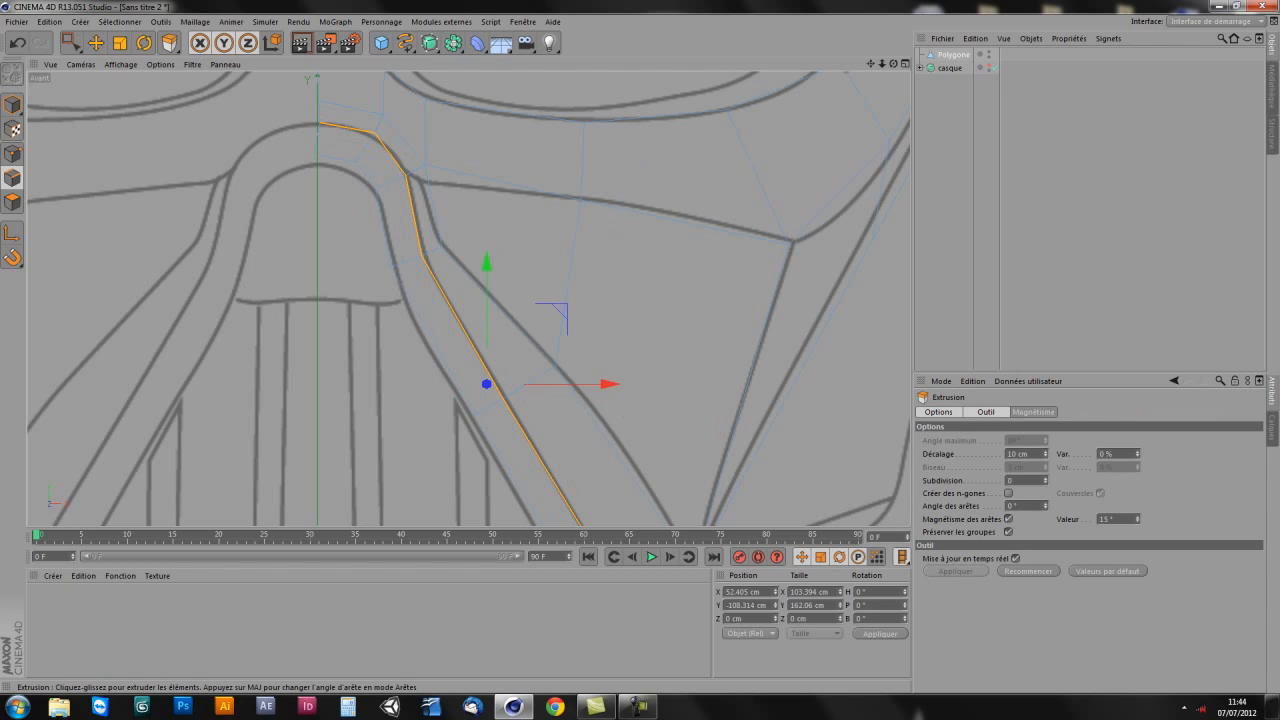
pyautogui.scroll(-6, 586, 271)
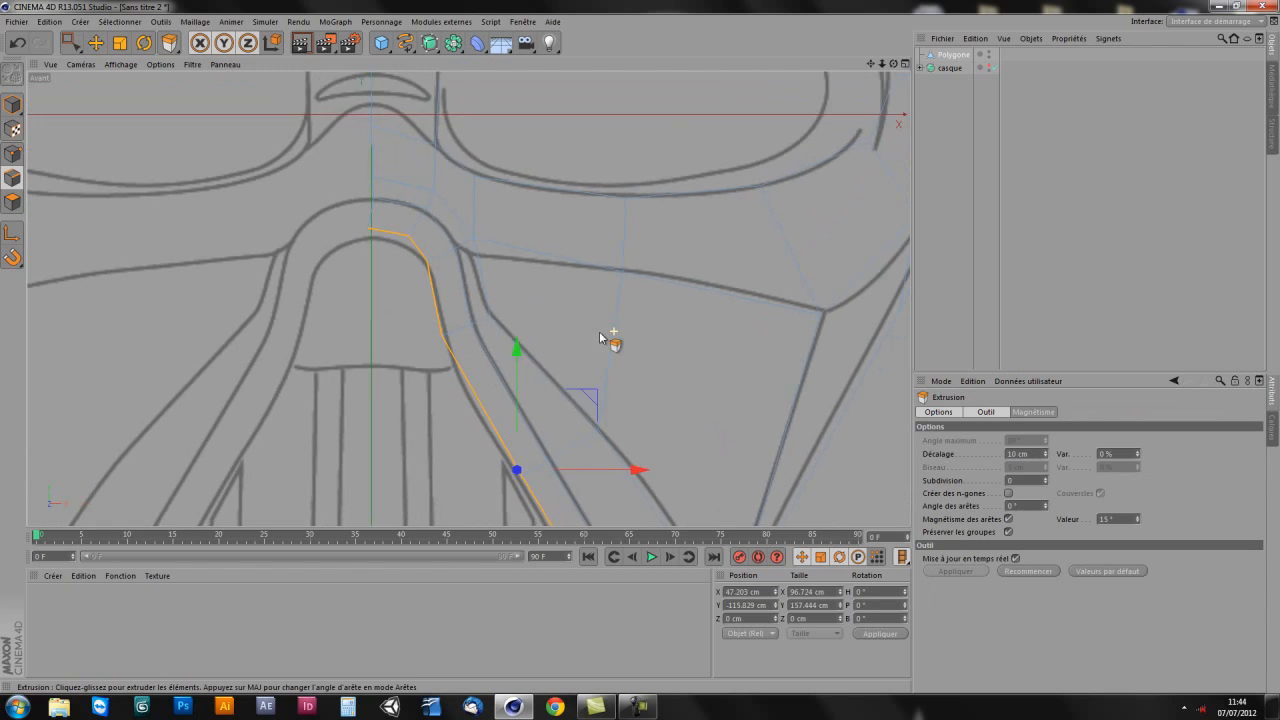
pyautogui.moveTo(578, 341); pyautogui.dragTo(531, 214, button='middle')
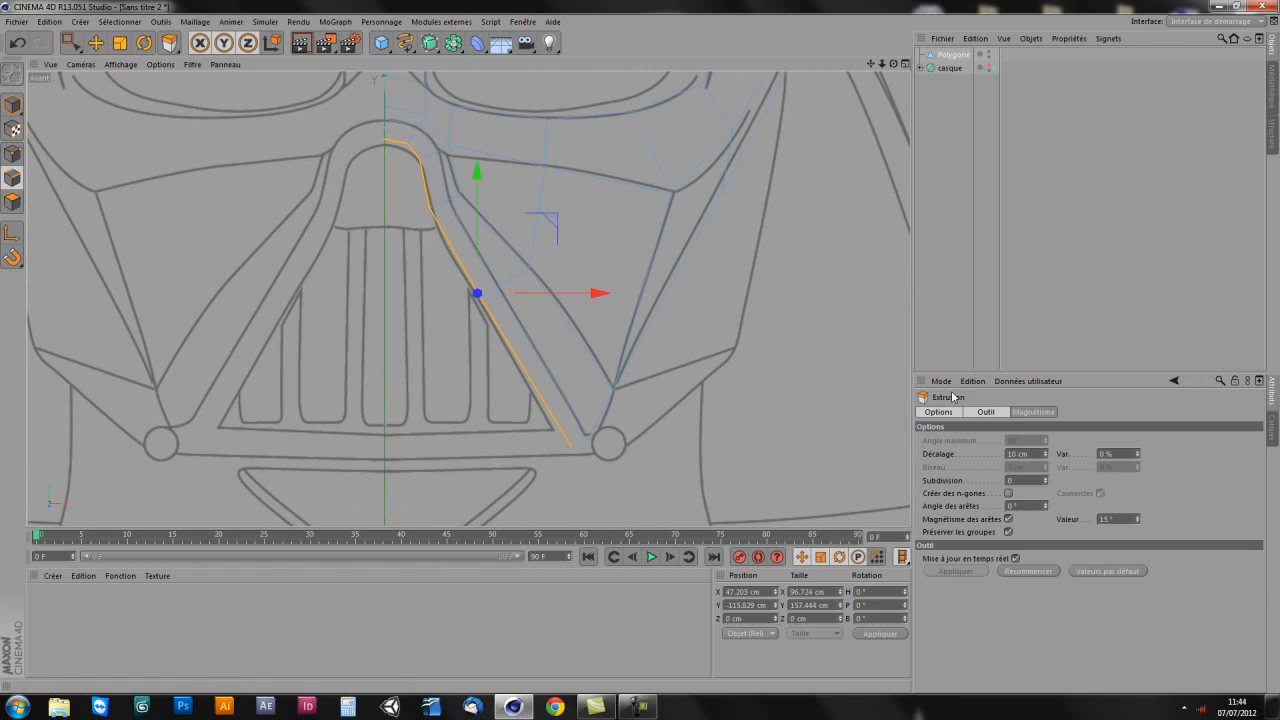
pyautogui.click(1047, 455)
pyautogui.keyDown('alt'); pyautogui.moveTo(507, 399); pyautogui.dragTo(616, 450, button='middle'); pyautogui.keyUp('alt')
pyautogui.keyDown('alt'); pyautogui.moveTo(568, 287); pyautogui.dragTo(576, 468, button='middle'); pyautogui.keyUp('alt')
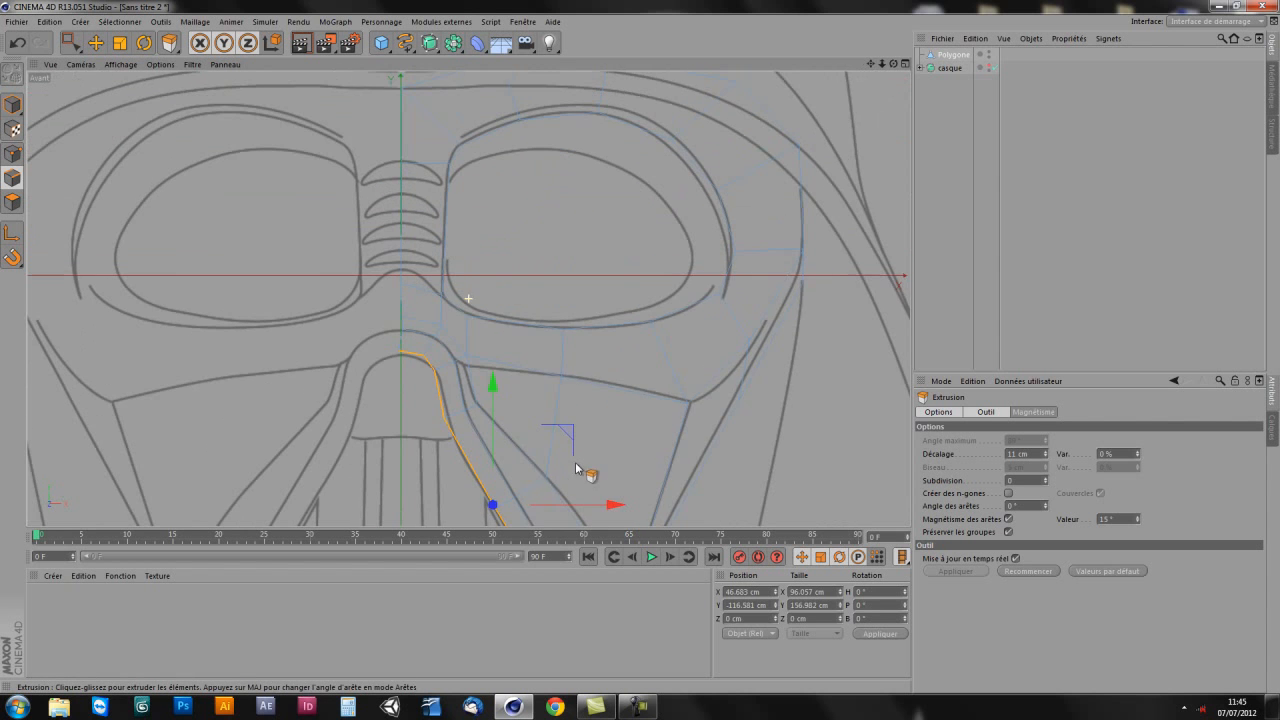
pyautogui.keyDown('alt'); pyautogui.moveTo(657, 394); pyautogui.dragTo(589, 393, button='middle'); pyautogui.keyUp('alt')
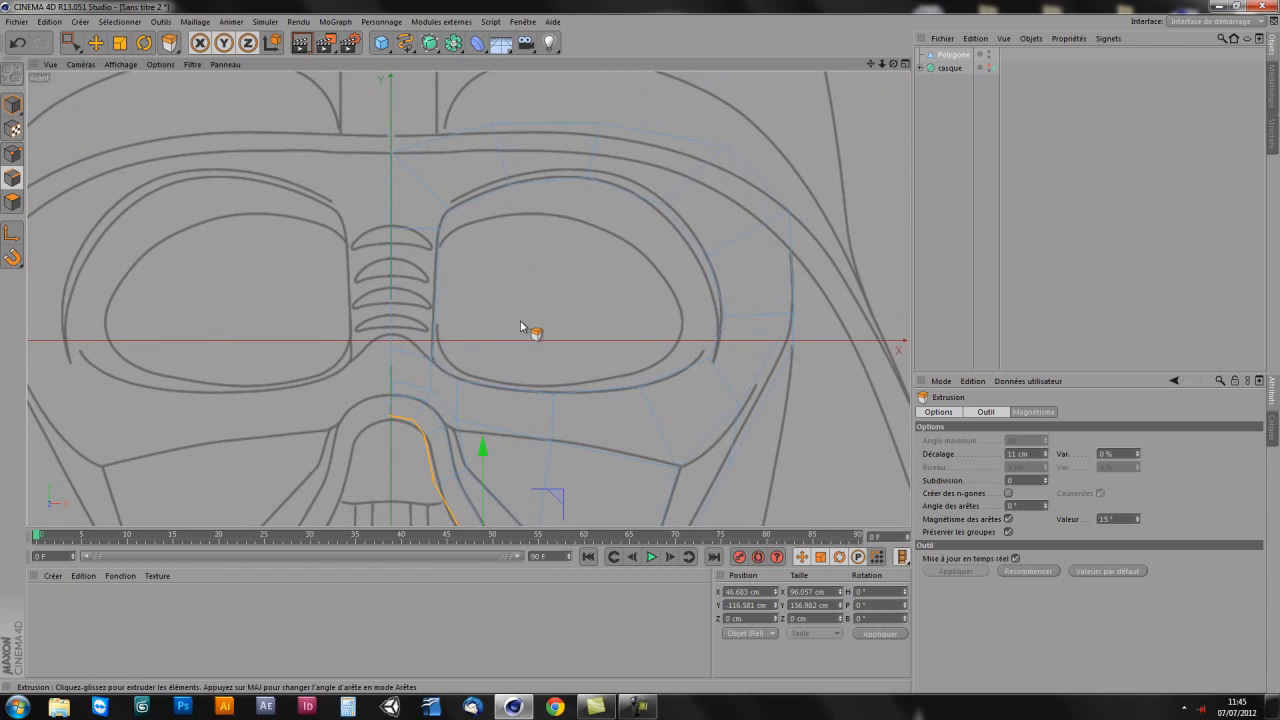
pyautogui.keyDown('alt'); pyautogui.moveTo(528, 334); pyautogui.dragTo(537, 283, button='middle'); pyautogui.keyUp('alt')
pyautogui.scroll(-5, 537, 283)
pyautogui.scroll(4, 542, 325)
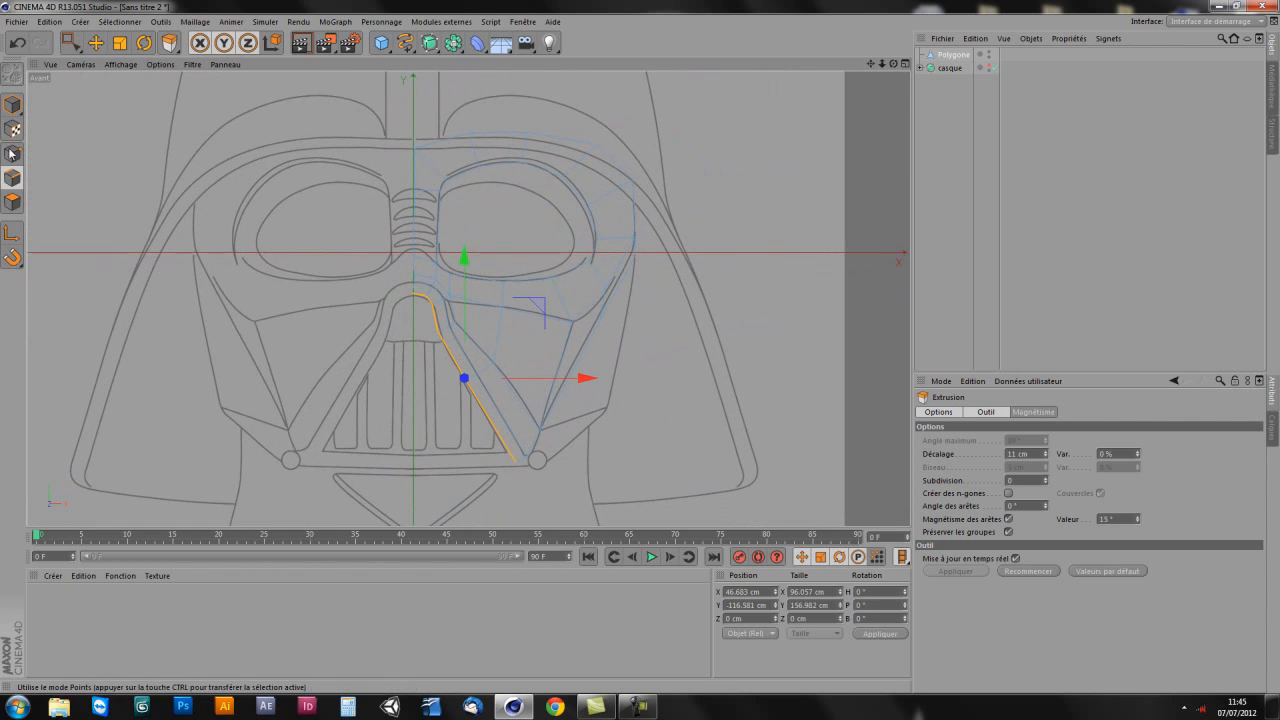
pyautogui.keyDown('alt'); pyautogui.moveTo(447, 398); pyautogui.dragTo(453, 368, button='middle'); pyautogui.keyUp('alt')
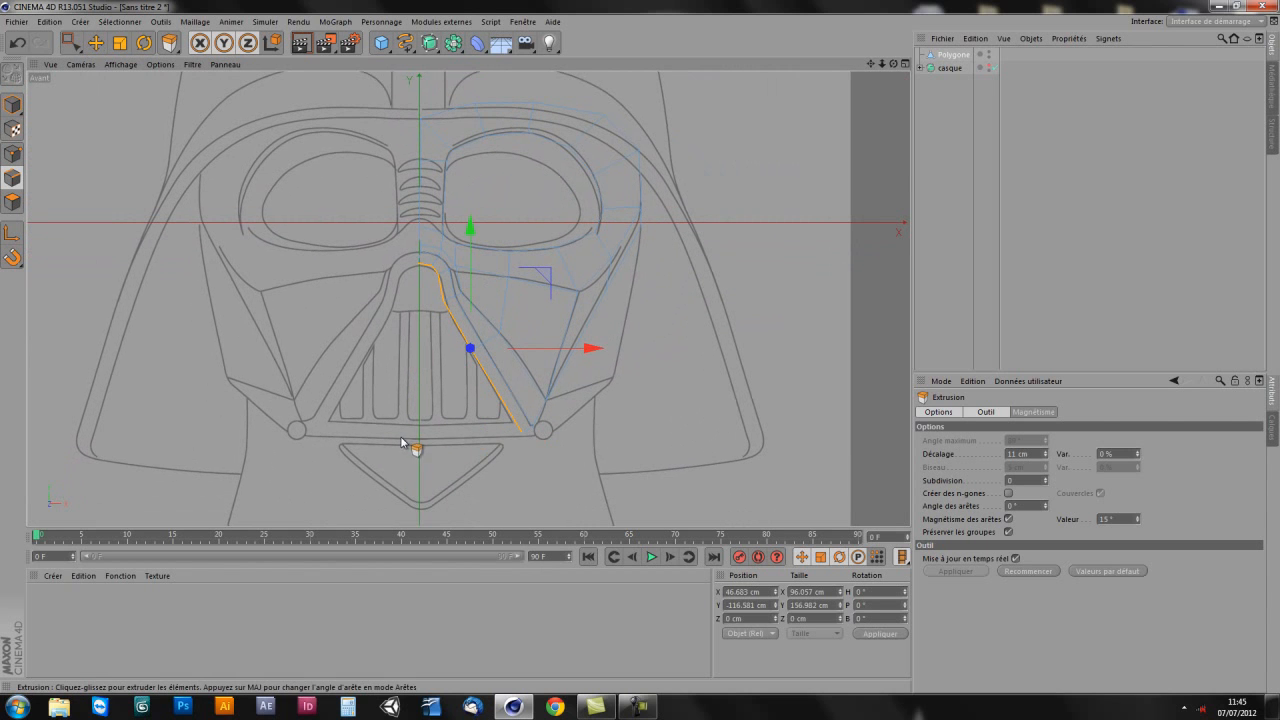
# Step: In point mode, move the strip's lowest point to about X 110, Y -198 cm and the extruded inner point to about X 86, Y -185 cm
pyautogui.click(71, 42)
pyautogui.click(12, 154)
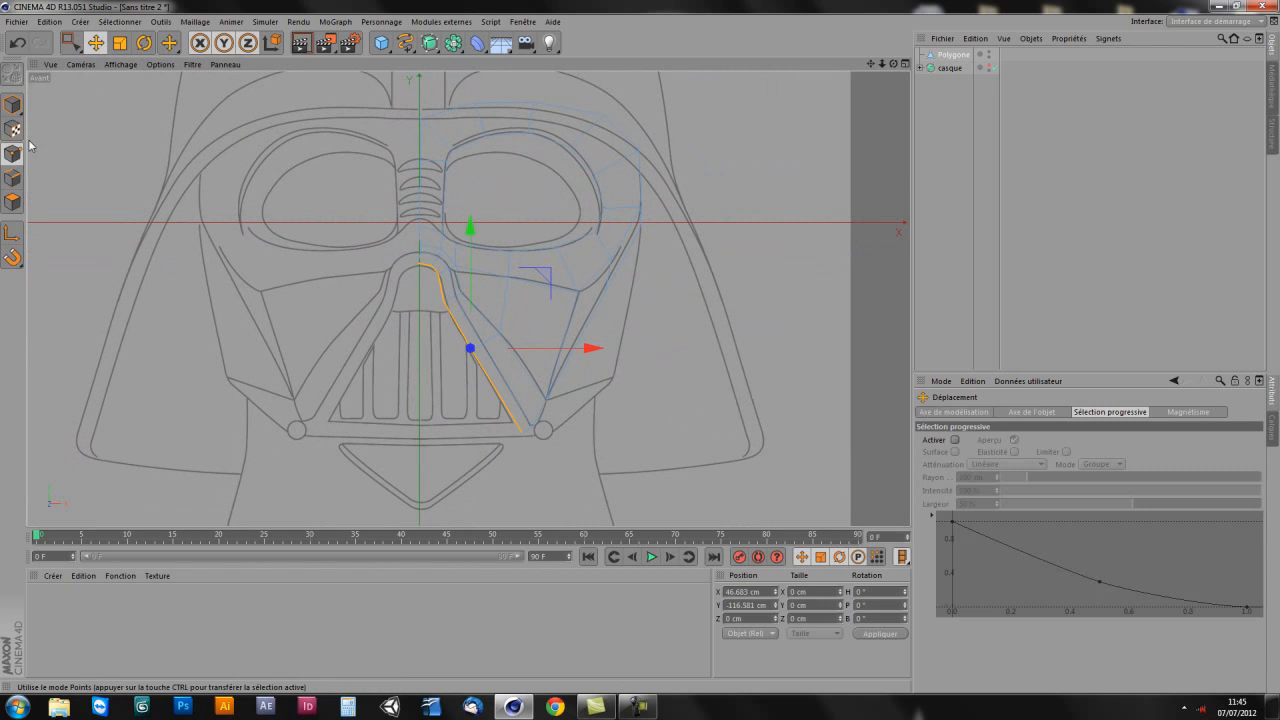
pyautogui.click(449, 269)
pyautogui.scroll(6, 535, 422)
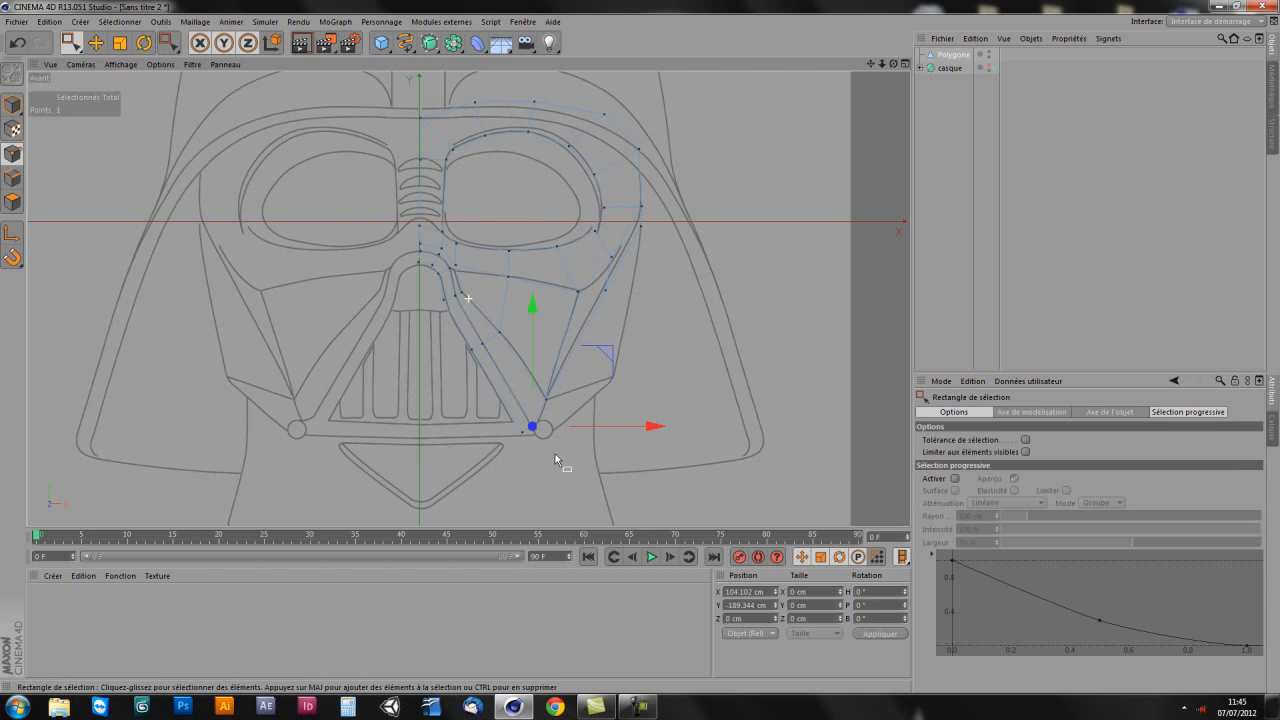
pyautogui.moveTo(623, 310); pyautogui.dragTo(645, 343)
pyautogui.click(521, 398)
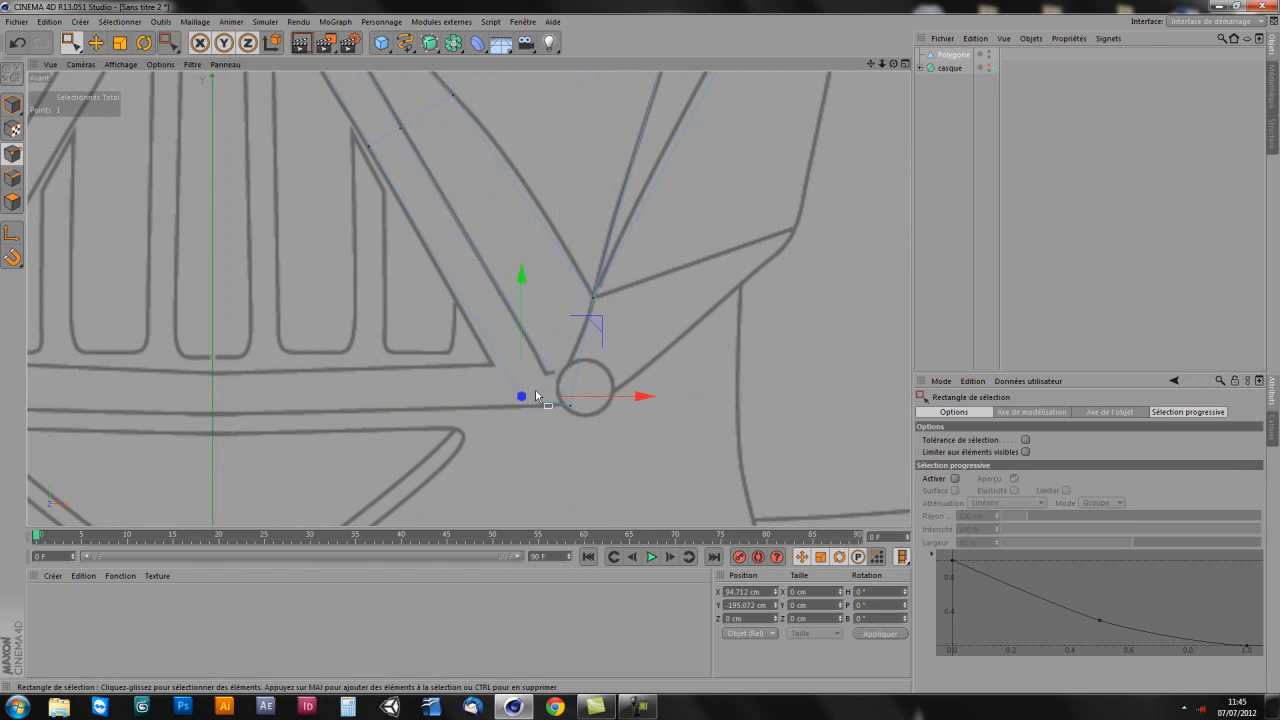
pyautogui.moveTo(588, 326); pyautogui.dragTo(560, 294)
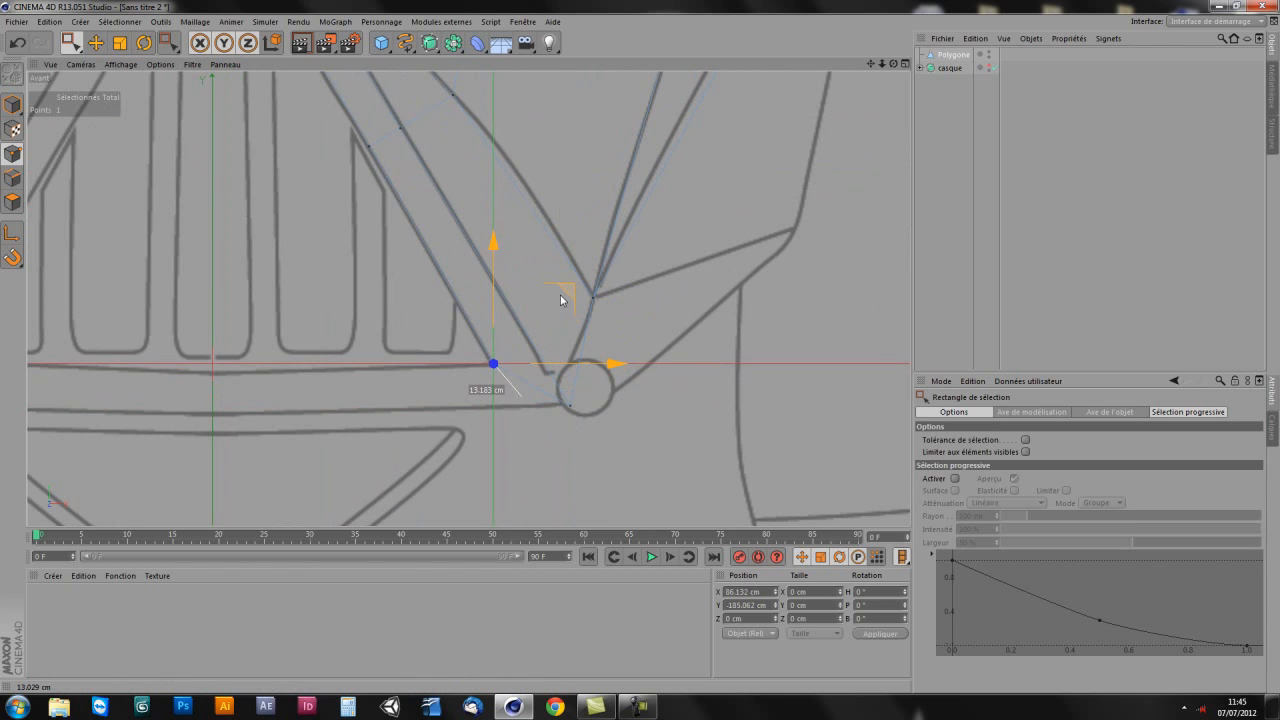
pyautogui.keyDown('alt'); pyautogui.moveTo(495, 362); pyautogui.dragTo(638, 377, button='middle'); pyautogui.keyUp('alt')
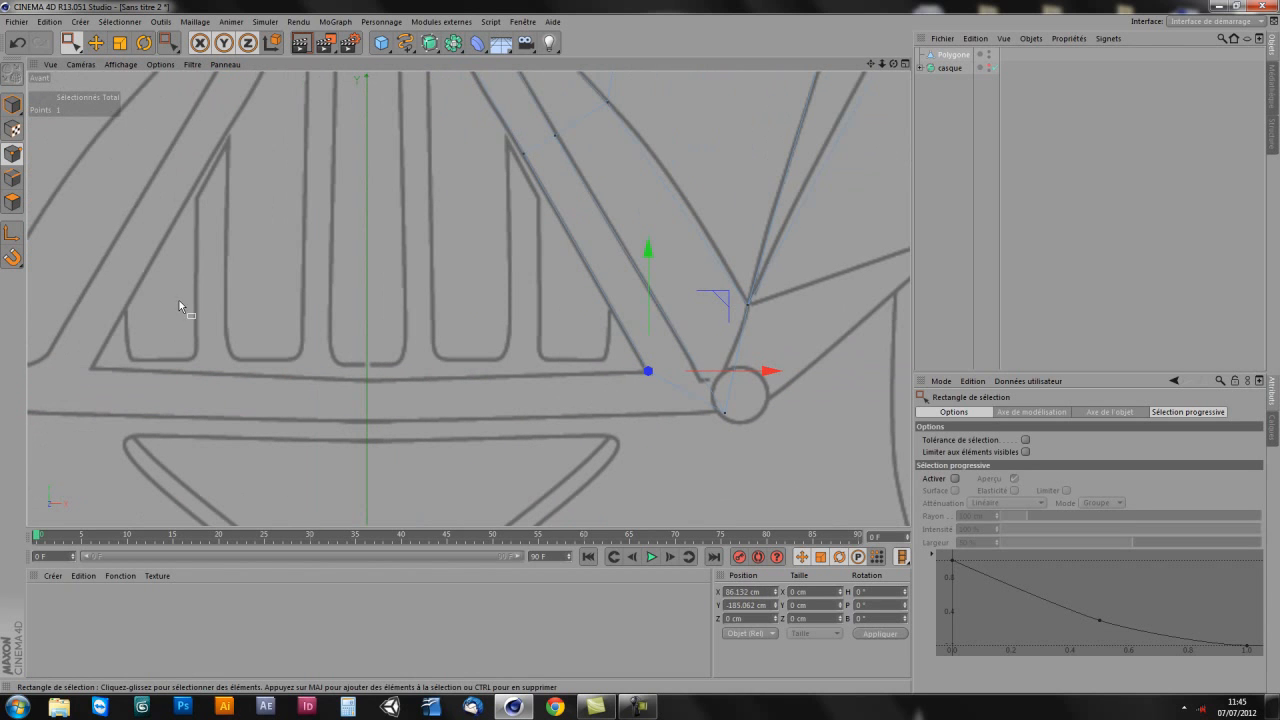
# Step: Extrude the bottom end edge of the mouth surround and bring it across under the grille toward the centre line
pyautogui.click(12, 178)
pyautogui.click(95, 42)
pyautogui.click(668, 393)
pyautogui.rightClick(550, 322)
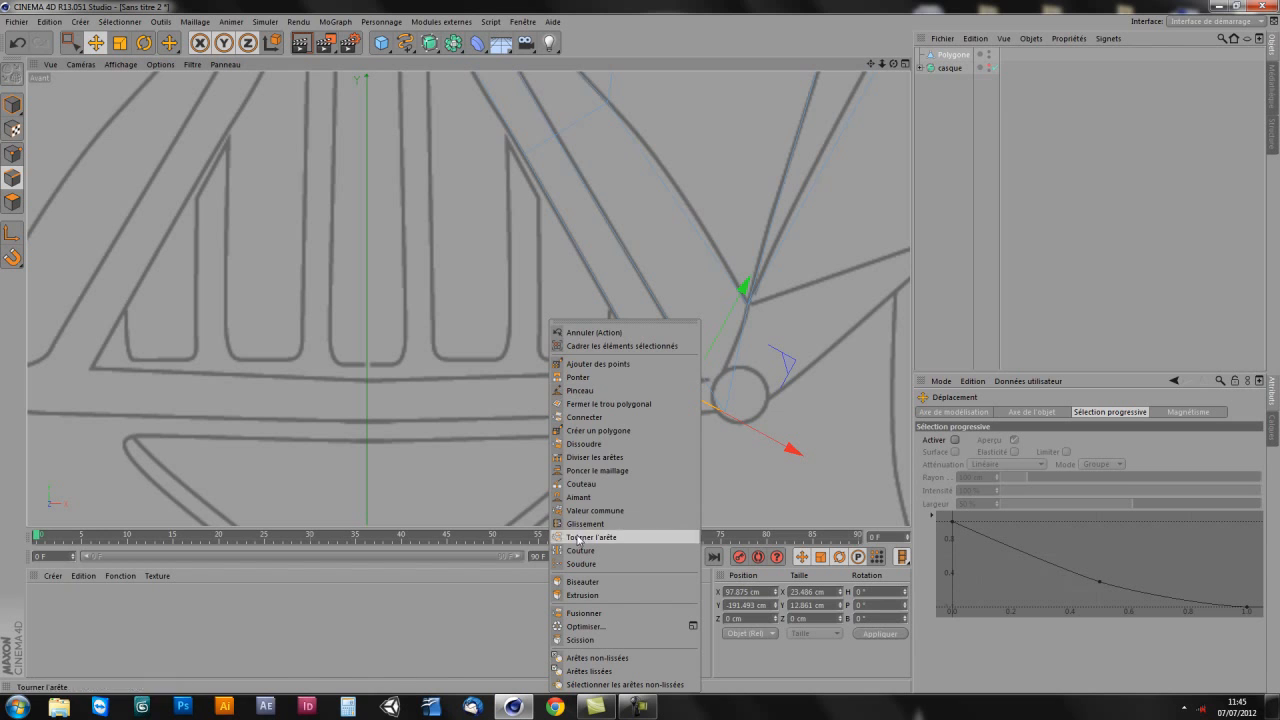
pyautogui.click(585, 595)
pyautogui.moveTo(688, 459); pyautogui.dragTo(709, 459)
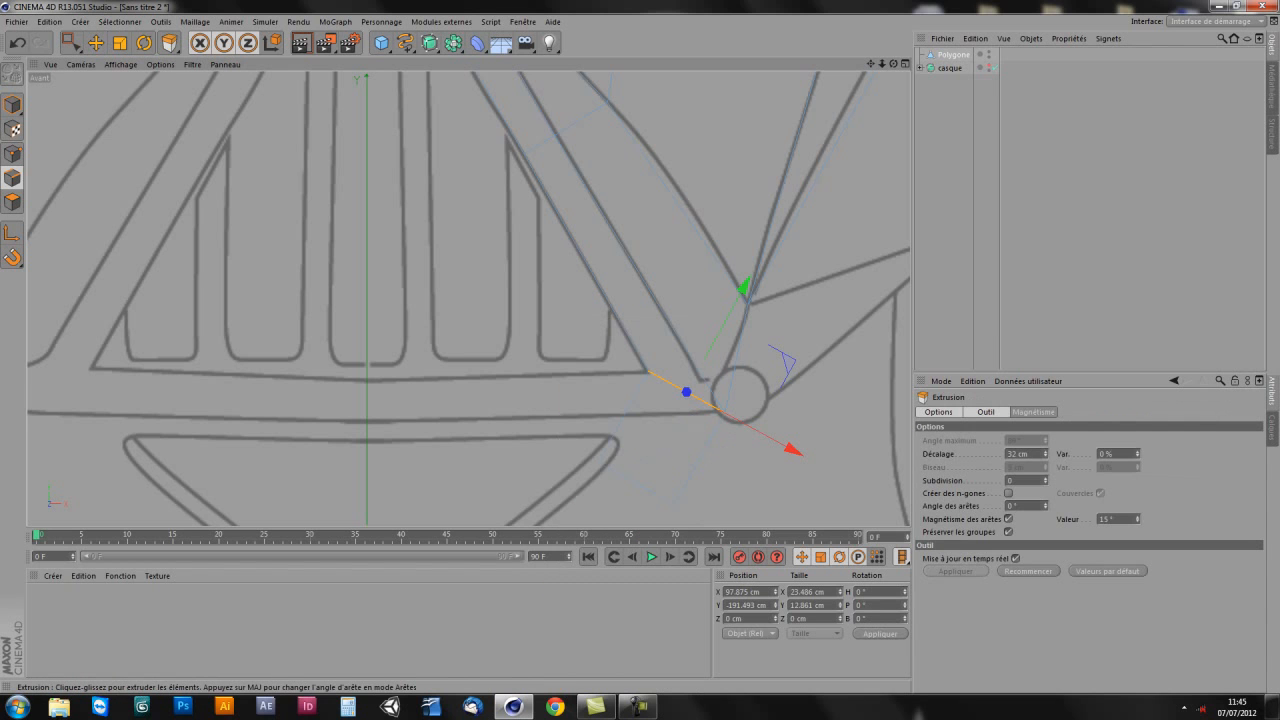
pyautogui.moveTo(770, 378); pyautogui.dragTo(504, 377)
# Step: In point mode, move the lower inner point of the bar under the grille onto the centre line
pyautogui.click(12, 154)
pyautogui.click(95, 42)
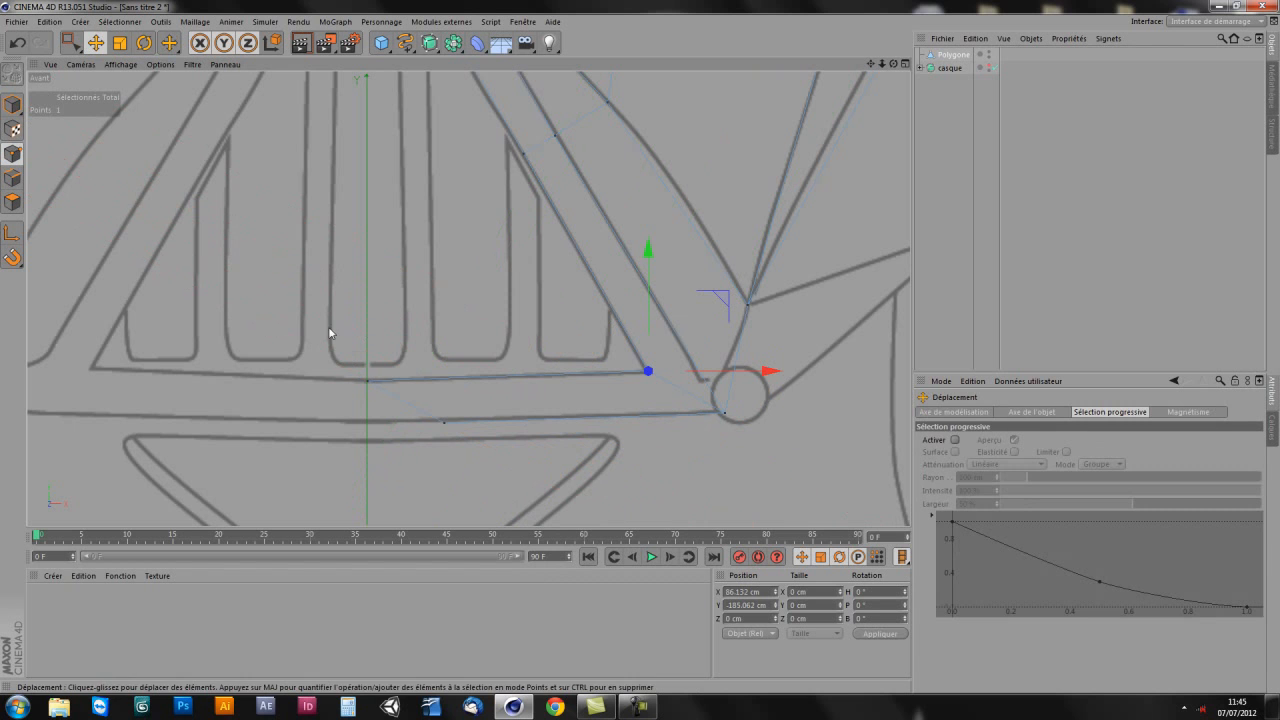
pyautogui.click(445, 424)
pyautogui.moveTo(510, 426); pyautogui.dragTo(451, 438)
# Step: Nudge the bar's lower outer point inward beside the small circle, to about X 107, Y -198 cm
pyautogui.keyDown('alt'); pyautogui.moveTo(629, 331); pyautogui.dragTo(537, 402, button='middle'); pyautogui.keyUp('alt')
pyautogui.keyDown('alt'); pyautogui.moveTo(562, 378); pyautogui.dragTo(536, 388, button='right'); pyautogui.keyUp('alt')
pyautogui.keyDown('alt'); pyautogui.moveTo(546, 387); pyautogui.dragTo(516, 400, button='middle'); pyautogui.keyUp('alt')
pyautogui.click(583, 474)
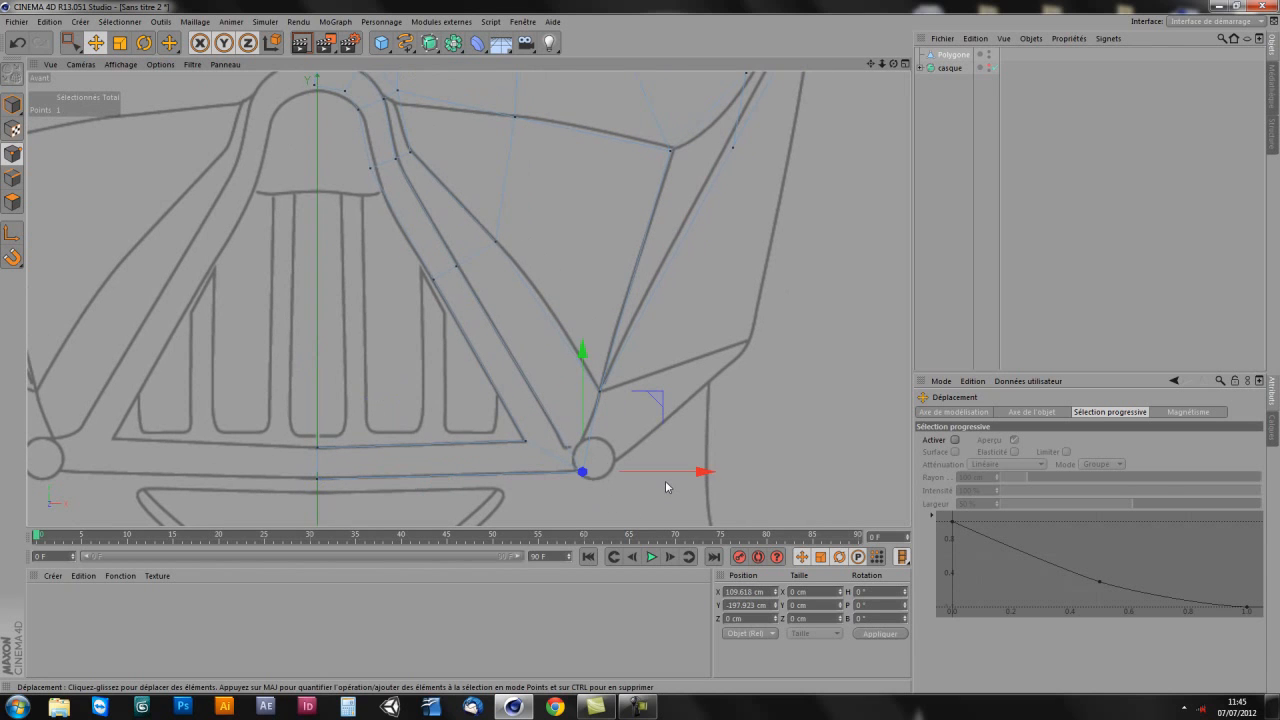
pyautogui.moveTo(674, 474); pyautogui.dragTo(662, 480)
pyautogui.moveTo(651, 394); pyautogui.dragTo(651, 401)
pyautogui.moveTo(436, 342); pyautogui.dragTo(470, 373, button='middle')
pyautogui.scroll(-3, 684, 388)
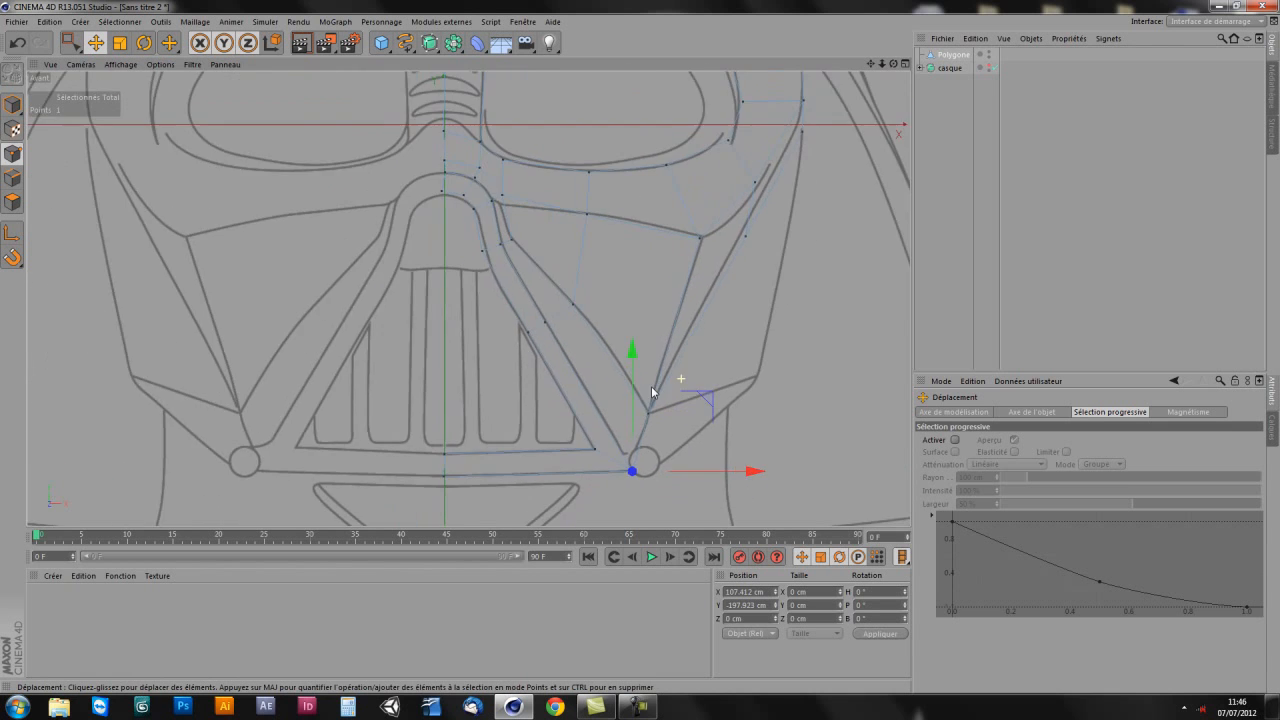
pyautogui.moveTo(666, 357); pyautogui.dragTo(640, 347, button='middle')
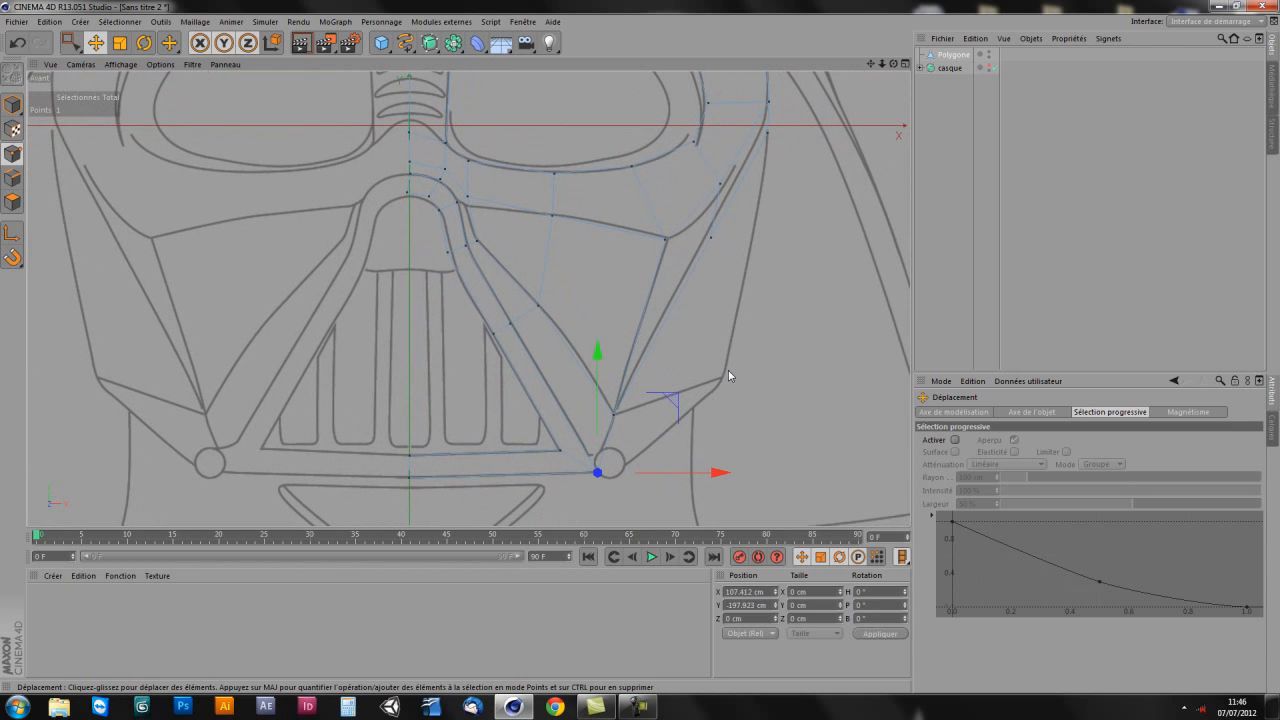
# Step: Move the centre-line point above the nose ridges up to about Y 66 cm
pyautogui.moveTo(644, 392); pyautogui.dragTo(595, 399, button='middle')
pyautogui.scroll(1, 637, 370)
pyautogui.keyDown('alt'); pyautogui.moveTo(664, 353); pyautogui.dragTo(636, 354, button='middle'); pyautogui.keyUp('alt')
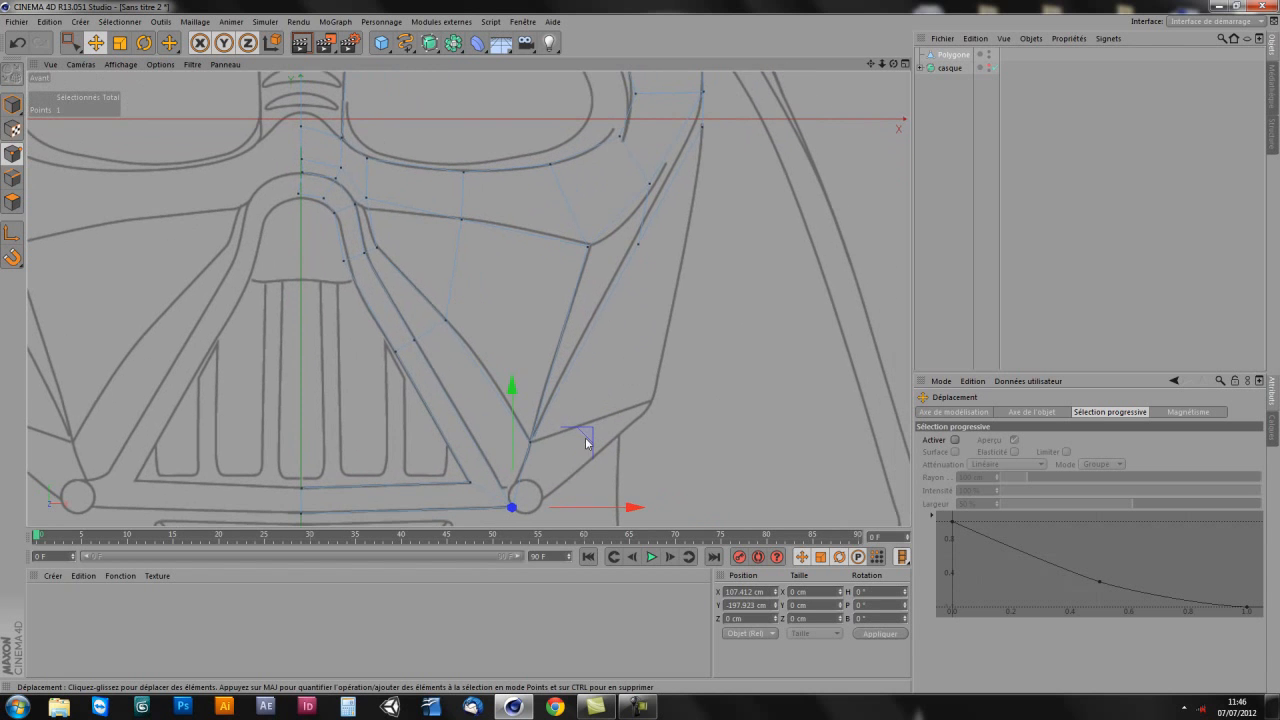
pyautogui.moveTo(672, 280); pyautogui.dragTo(760, 547, button='middle')
pyautogui.moveTo(617, 241); pyautogui.dragTo(623, 170, button='middle')
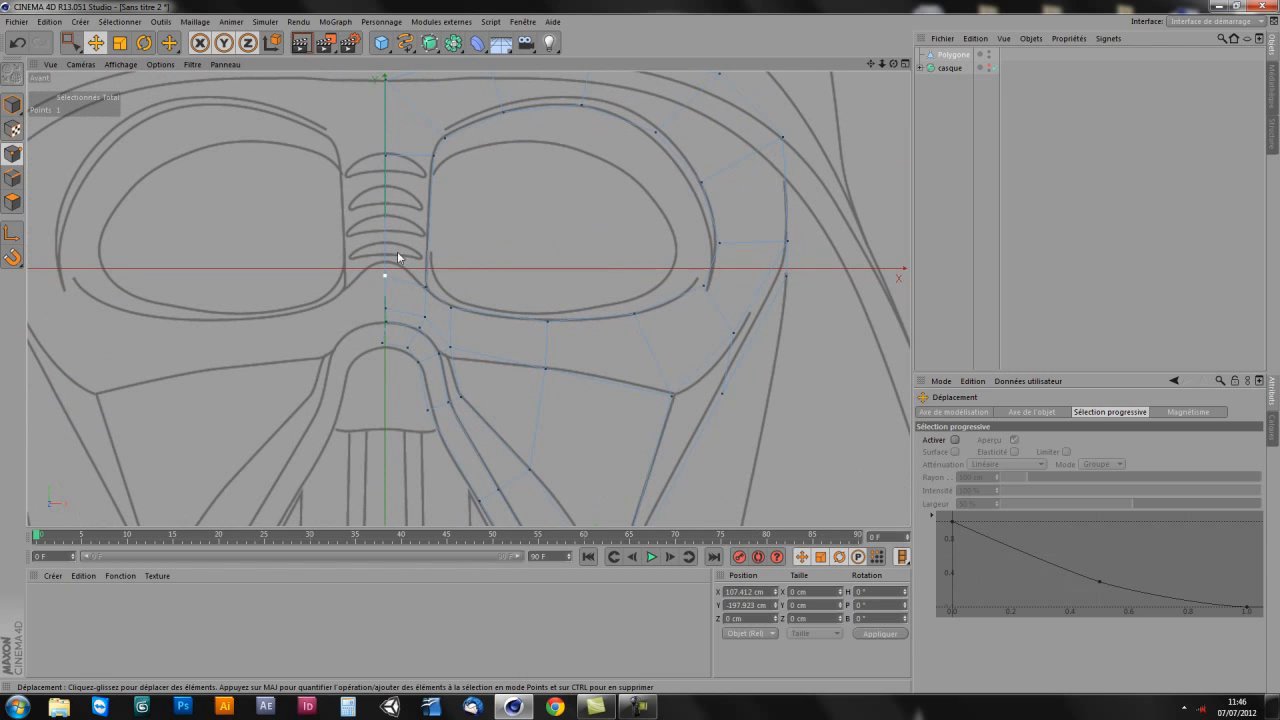
pyautogui.keyDown('alt'); pyautogui.moveTo(470, 266); pyautogui.dragTo(546, 358, button='middle'); pyautogui.keyUp('alt')
pyautogui.scroll(4, 530, 338)
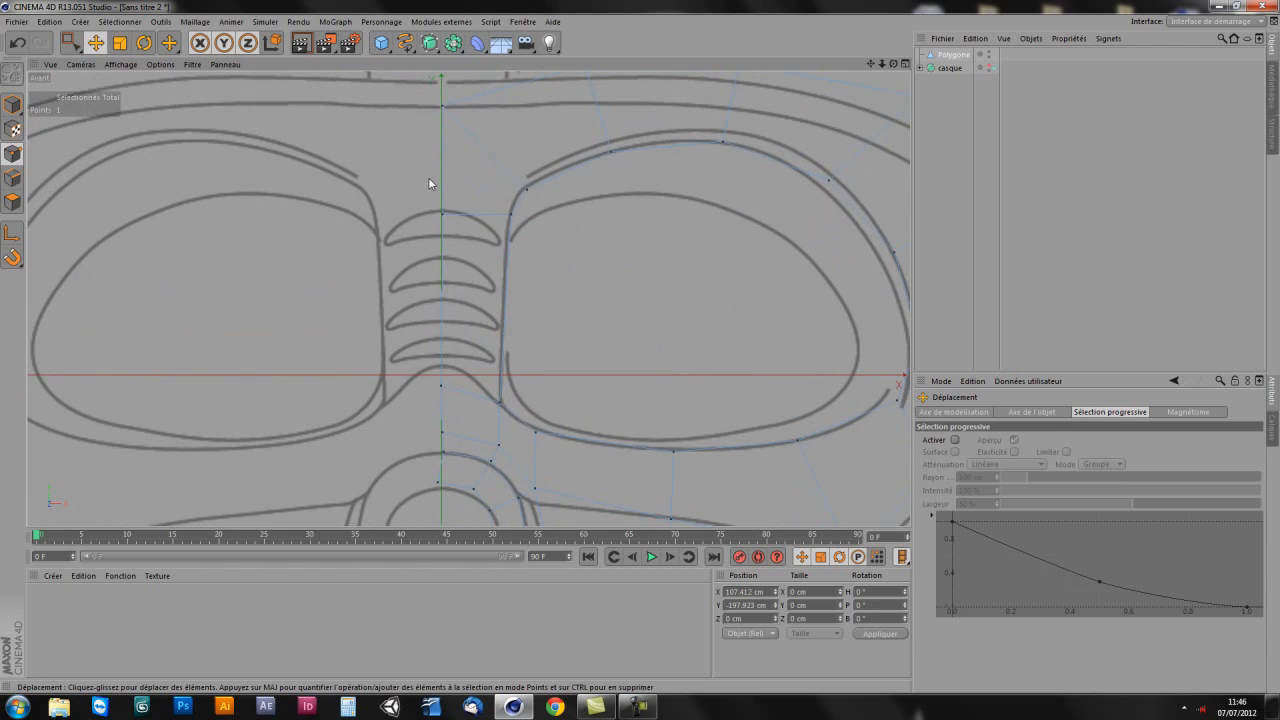
pyautogui.click(441, 214)
pyautogui.moveTo(447, 139); pyautogui.dragTo(446, 116)
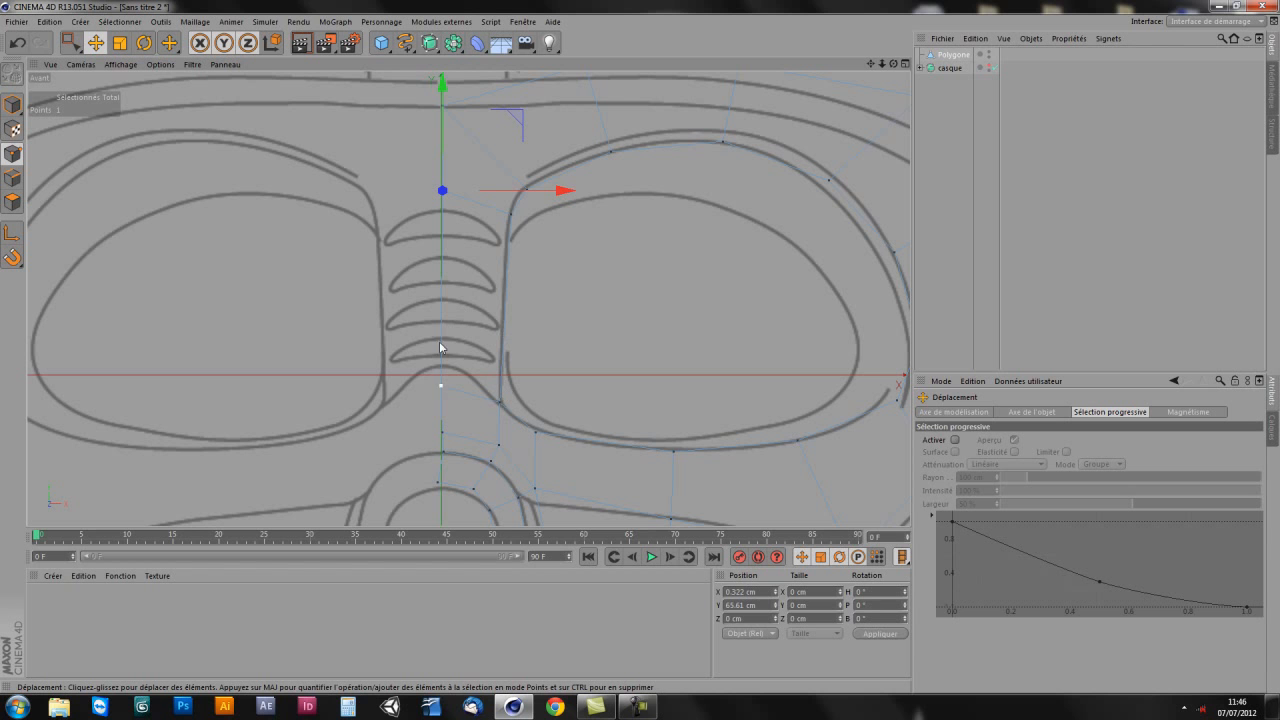
# Step: Examine the half mask's outline around the eye, cheek and mouth against the front blueprint
pyautogui.scroll(-8, 576, 344)
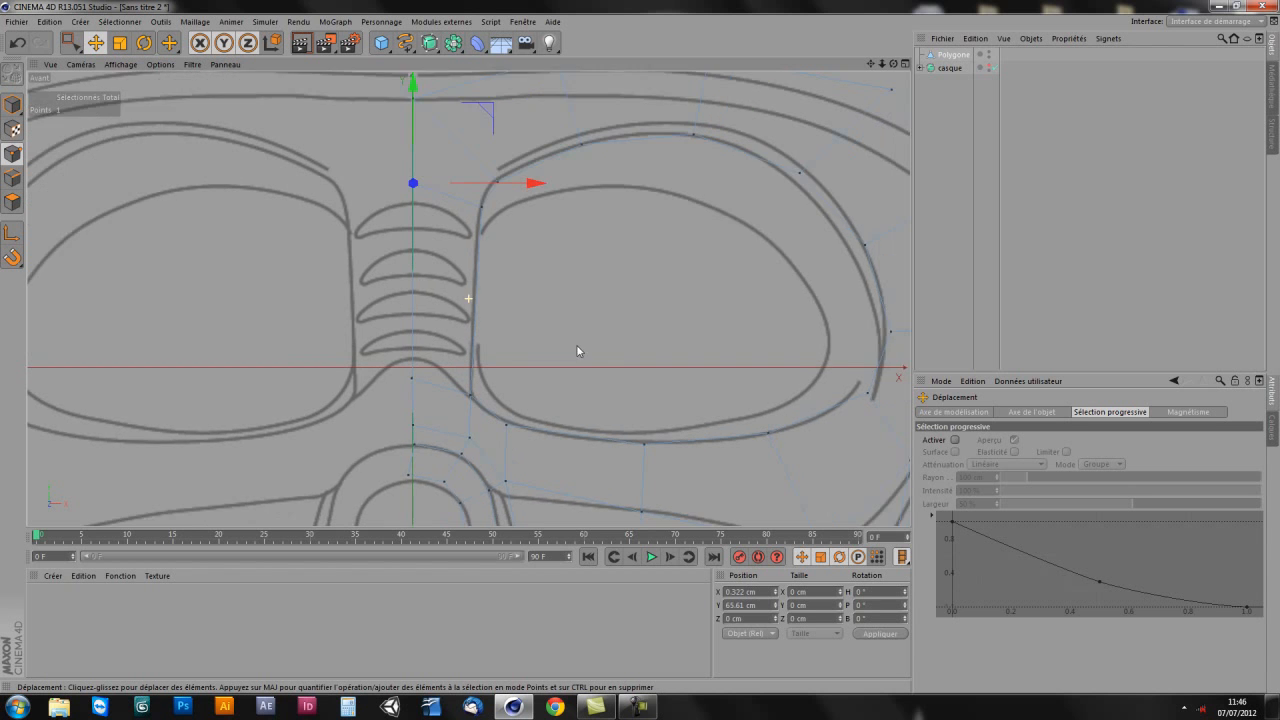
pyautogui.scroll(5, 460, 315)
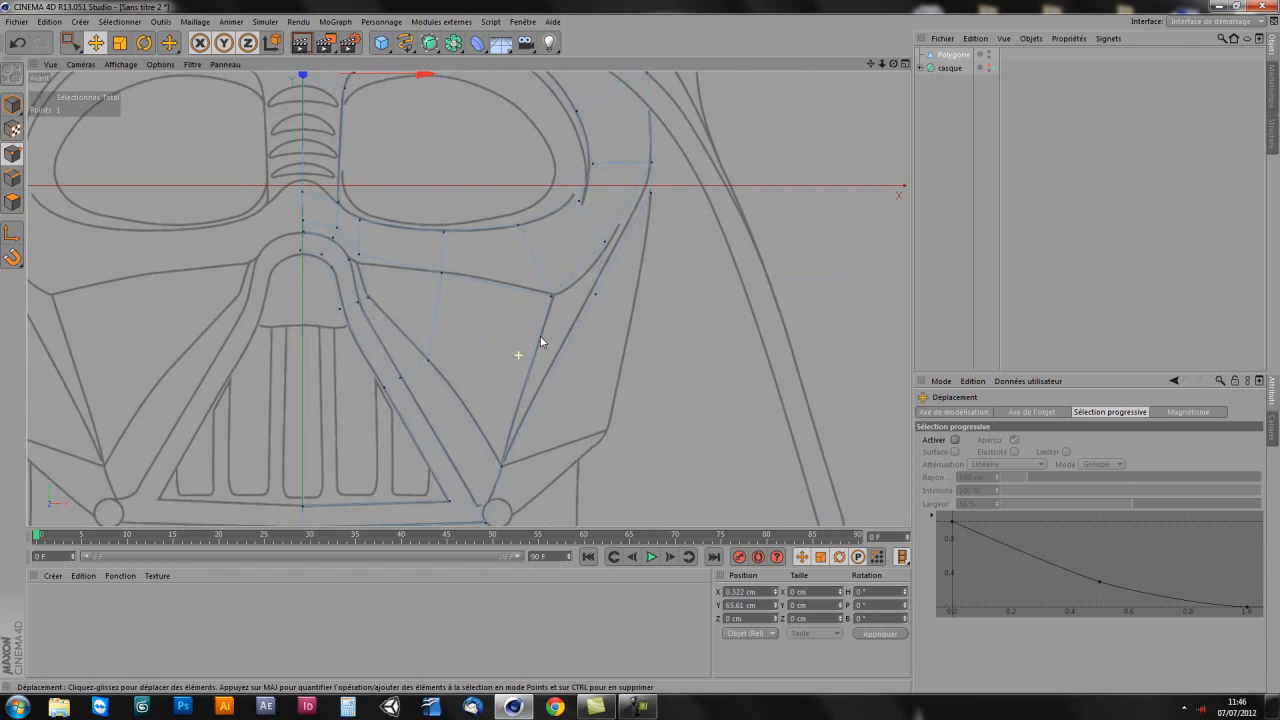
pyautogui.keyDown('alt'); pyautogui.moveTo(514, 308); pyautogui.dragTo(465, 311, button='right'); pyautogui.keyUp('alt')
pyautogui.keyDown('alt'); pyautogui.moveTo(504, 311); pyautogui.dragTo(575, 422, button='middle'); pyautogui.keyUp('alt')
pyautogui.keyDown('alt'); pyautogui.moveTo(564, 367); pyautogui.dragTo(564, 343, button='middle'); pyautogui.keyUp('alt')
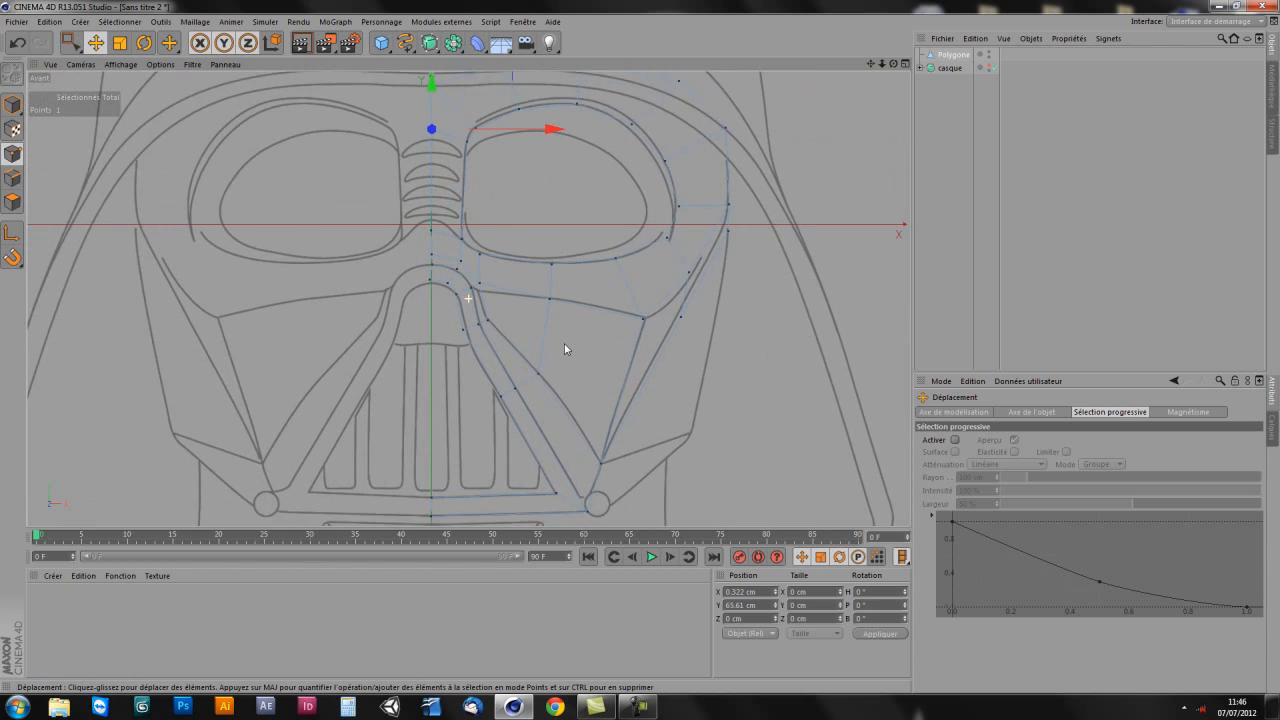
pyautogui.keyDown('alt'); pyautogui.moveTo(564, 343); pyautogui.dragTo(530, 352, button='right'); pyautogui.keyUp('alt')
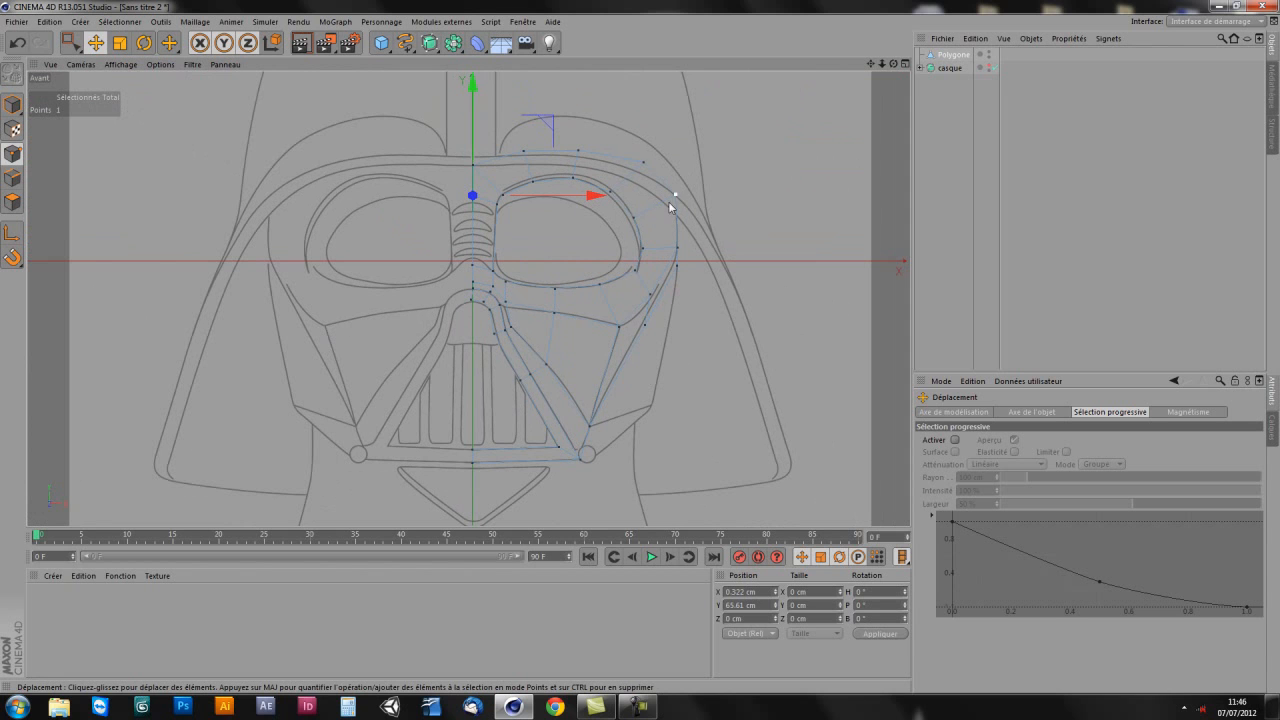
pyautogui.scroll(5, 536, 367)
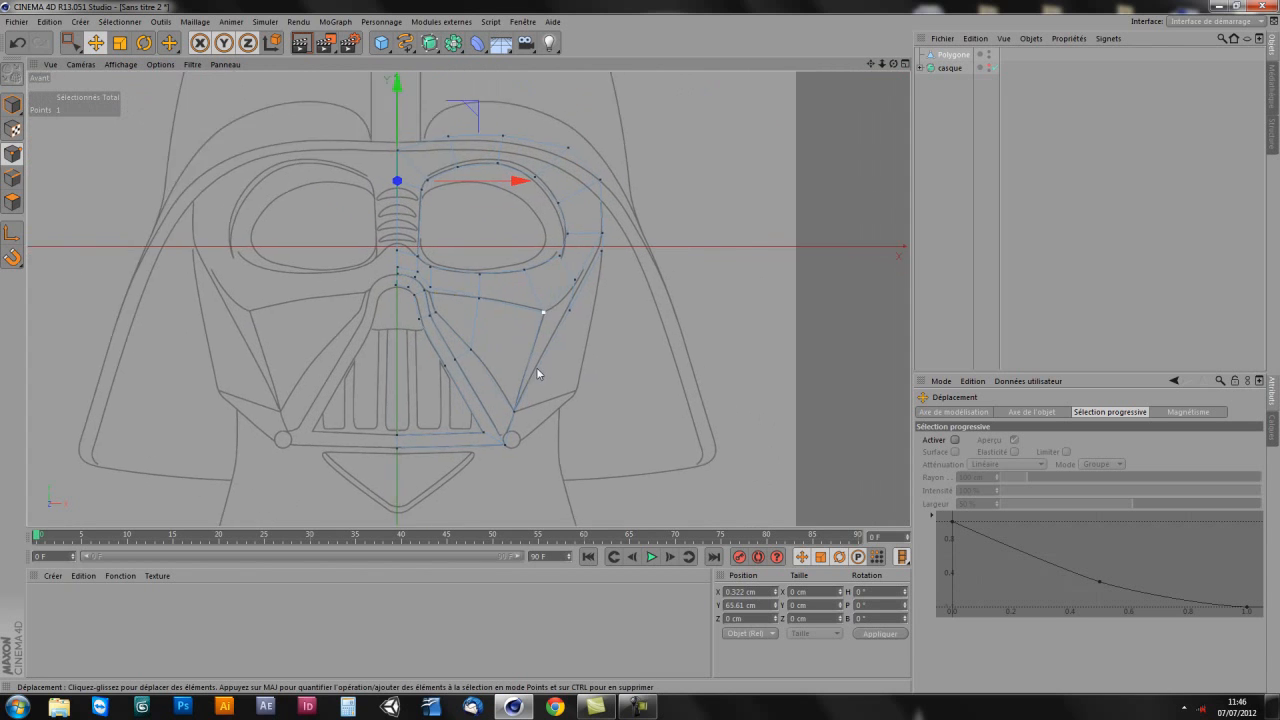
pyautogui.scroll(3, 578, 340)
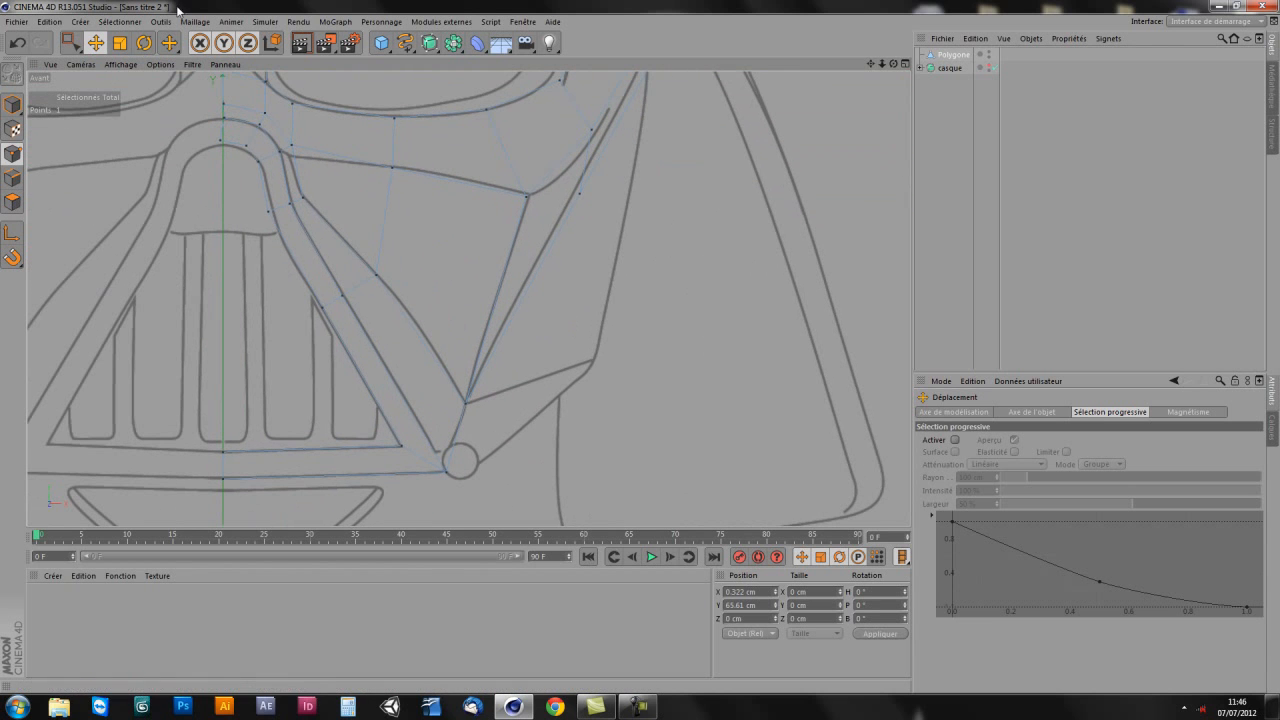
# Step: Create a five-point polygon filling the outer side of the cheek, from the temple's lower point to the jaw corner and the cheek's bottom tip
pyautogui.moveTo(180, 38); pyautogui.dragTo(236, 168)
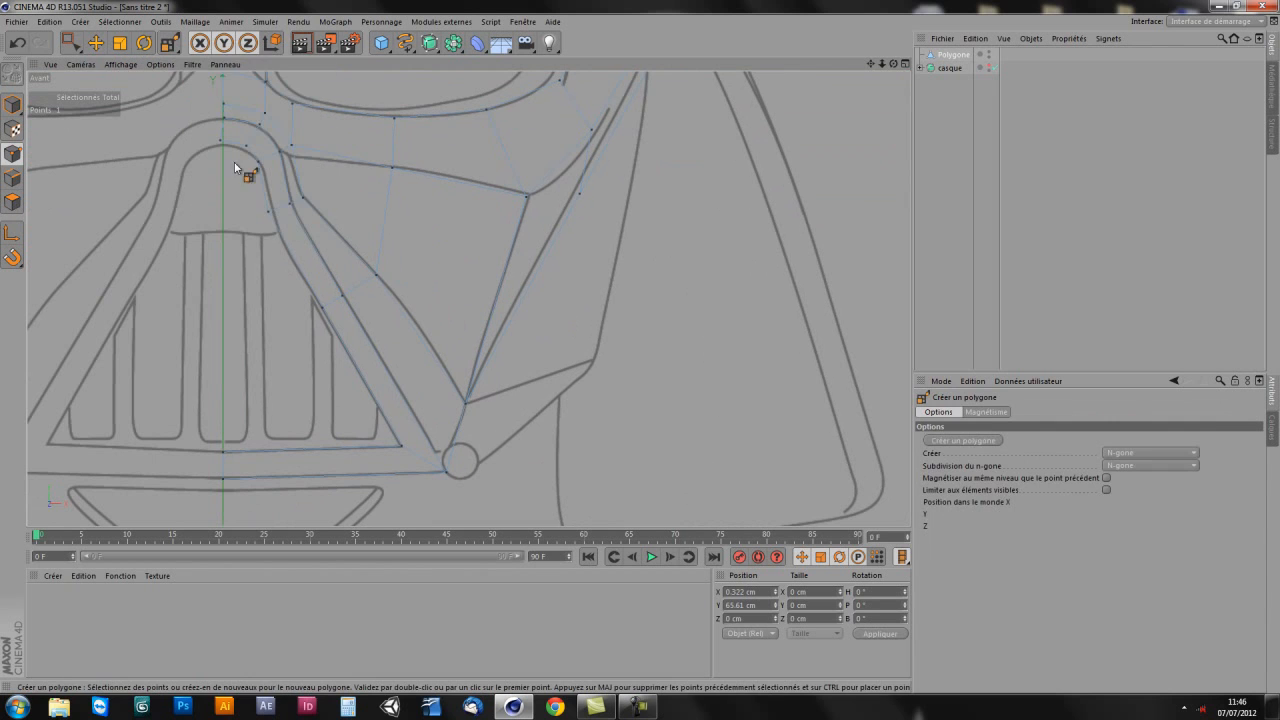
pyautogui.keyDown('alt'); pyautogui.moveTo(610, 201); pyautogui.dragTo(595, 233, button='middle'); pyautogui.keyUp('alt')
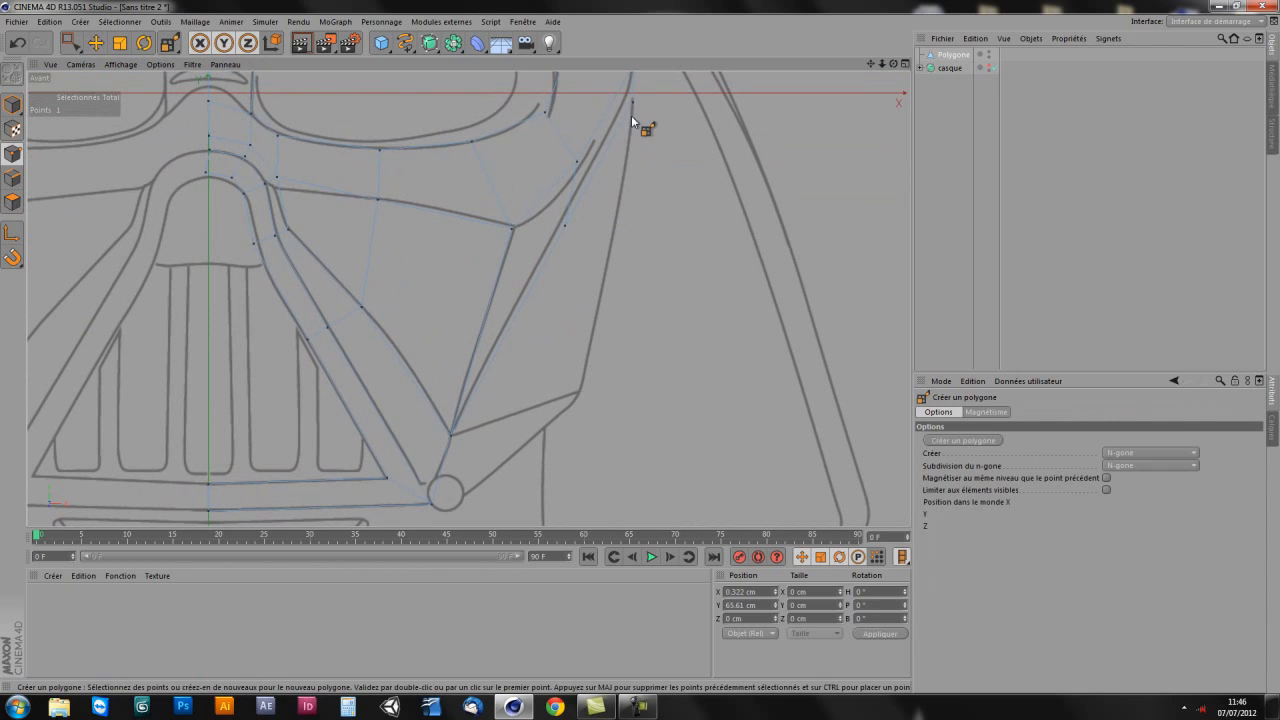
pyautogui.click(612, 234)
pyautogui.click(580, 395)
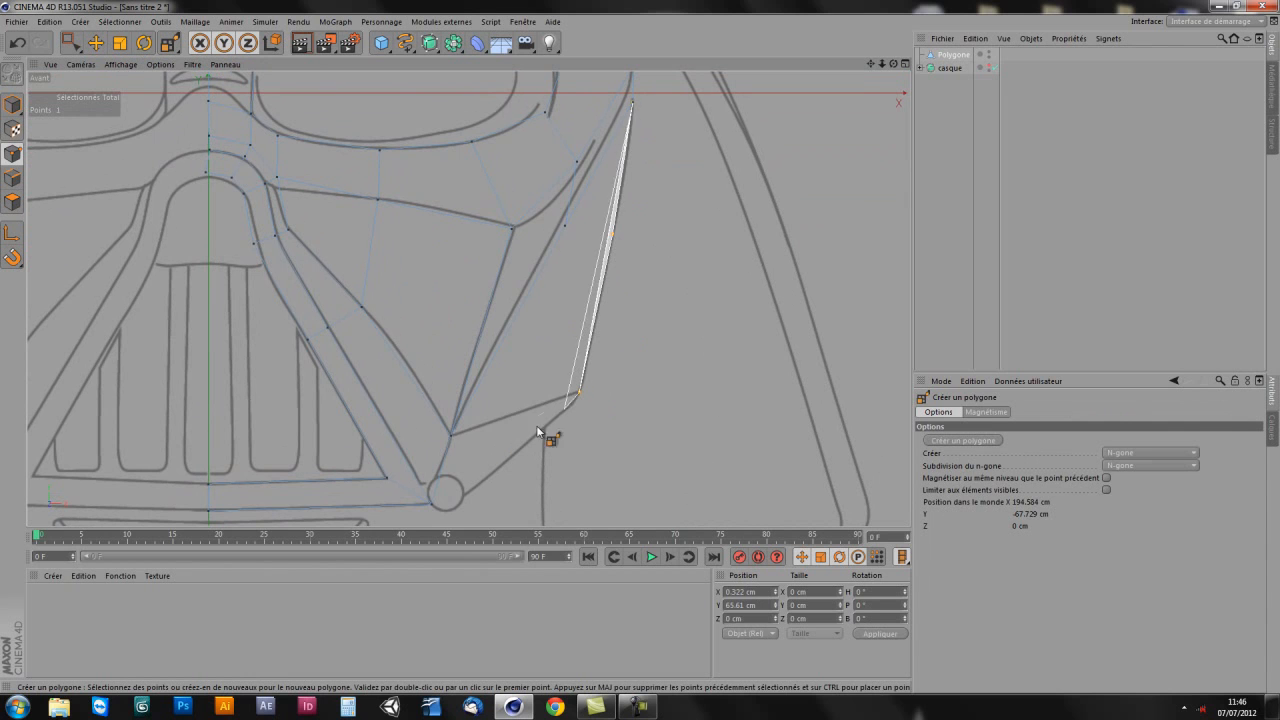
pyautogui.doubleClick(450, 436)
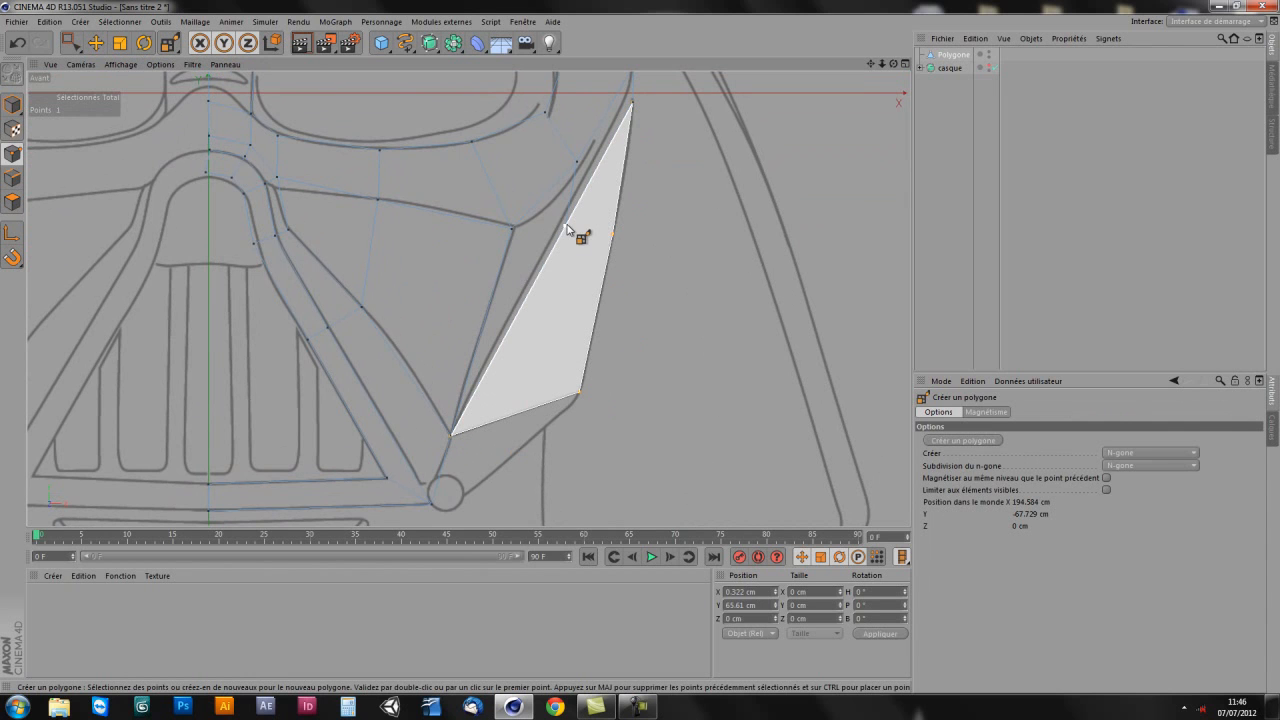
pyautogui.click(633, 99)
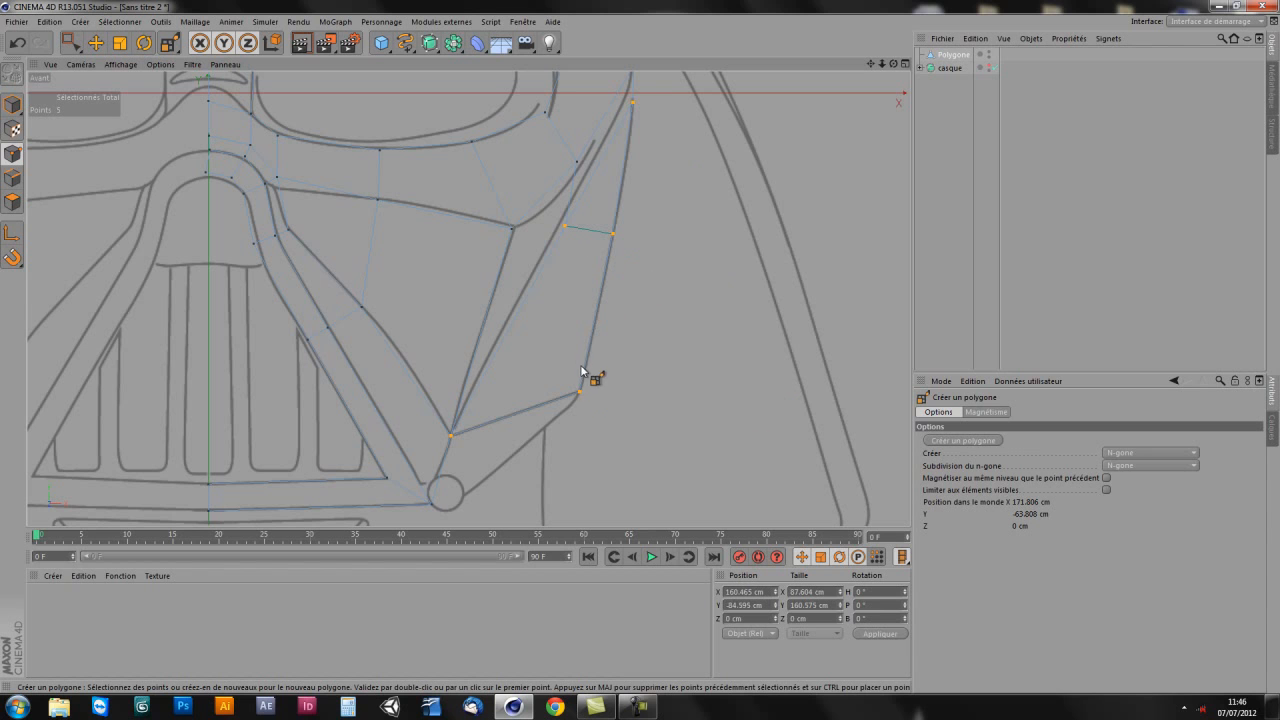
# Step: Create a four-point polygon between the outer jaw corner, the small circle, the mouth surround's lower point and the cheek's bottom tip
pyautogui.click(453, 501)
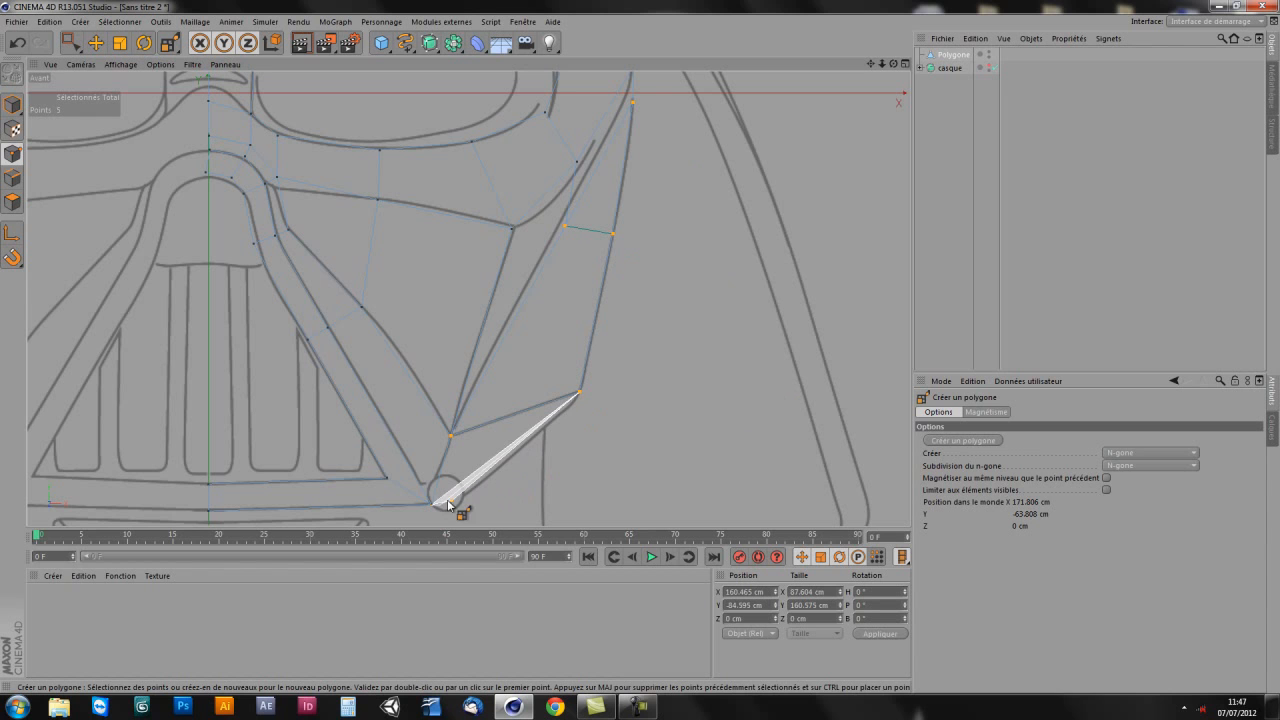
pyautogui.click(452, 438)
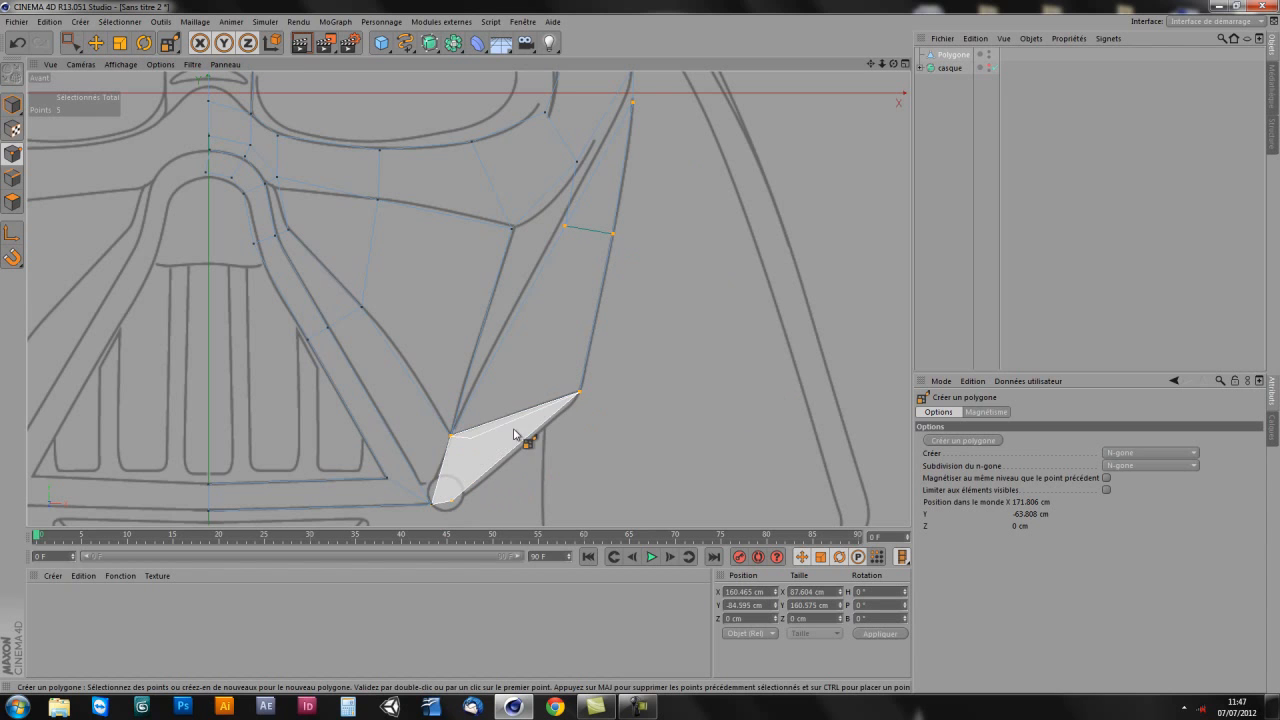
pyautogui.click(580, 392)
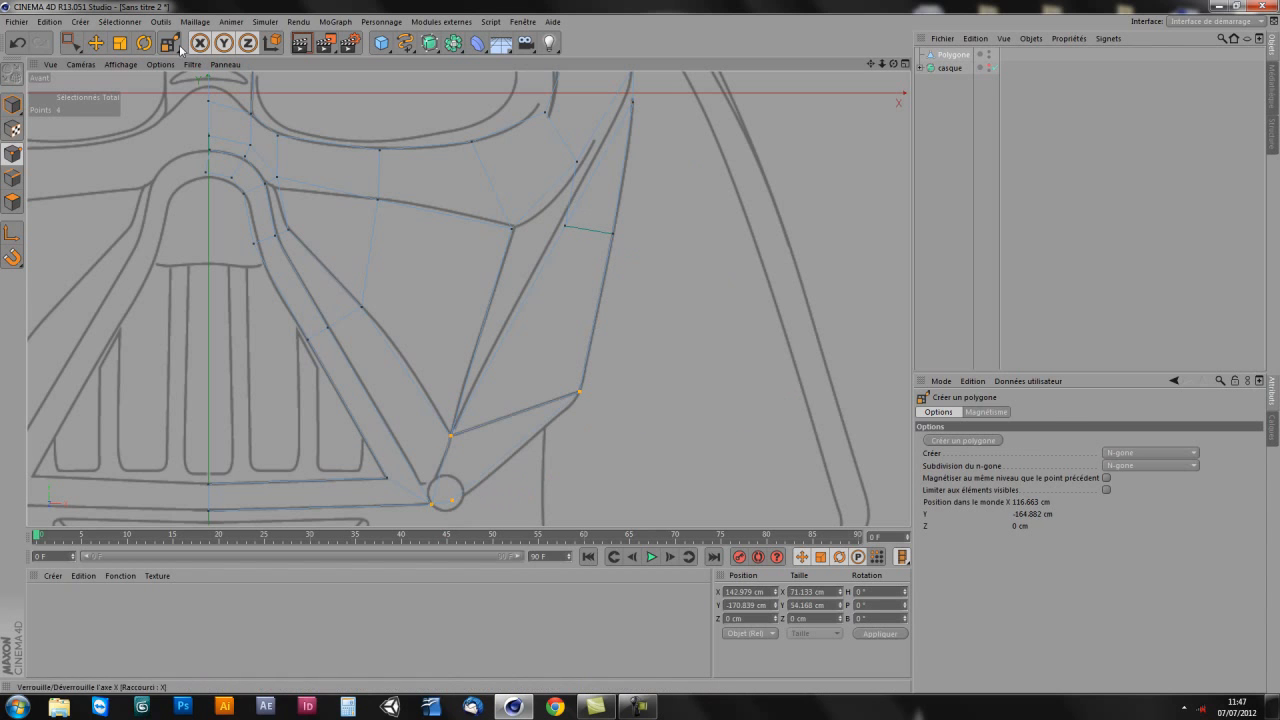
# Step: In polygon mode, select the outer cheek polygon and cut it with the Knife from its inner edge point to its outer edge point
pyautogui.press('e')
pyautogui.click(12, 201)
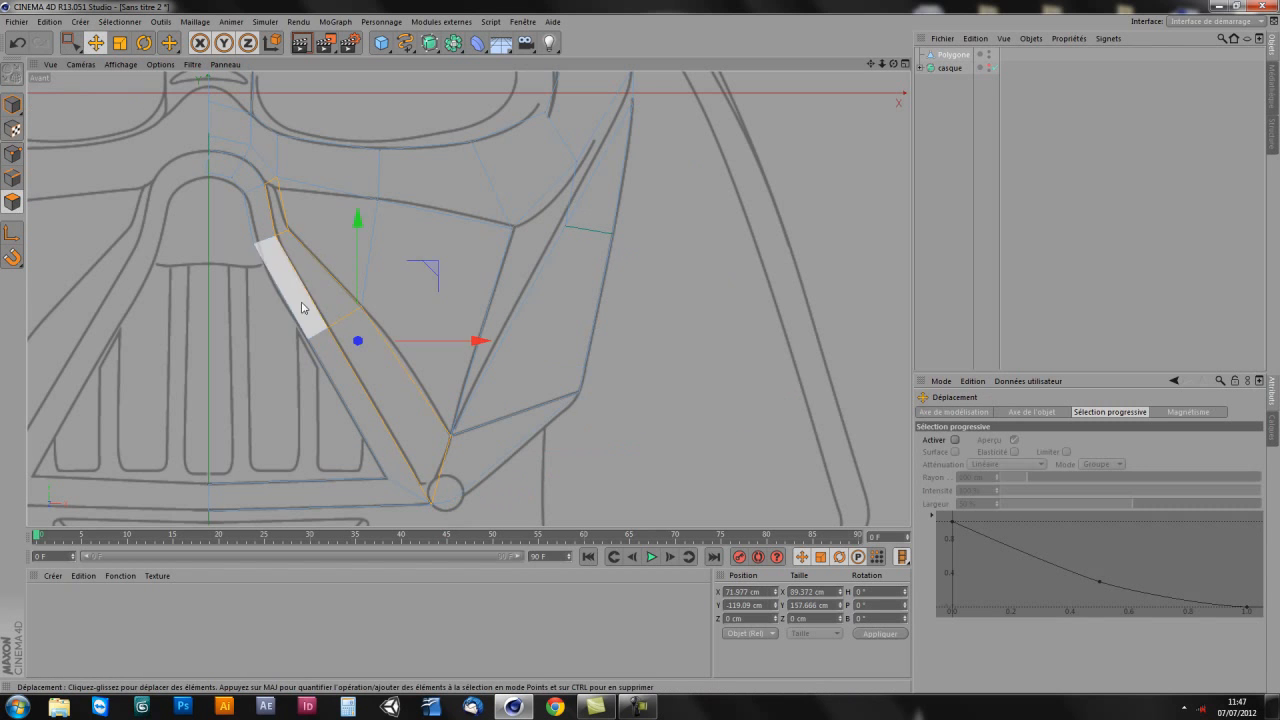
pyautogui.click(588, 290)
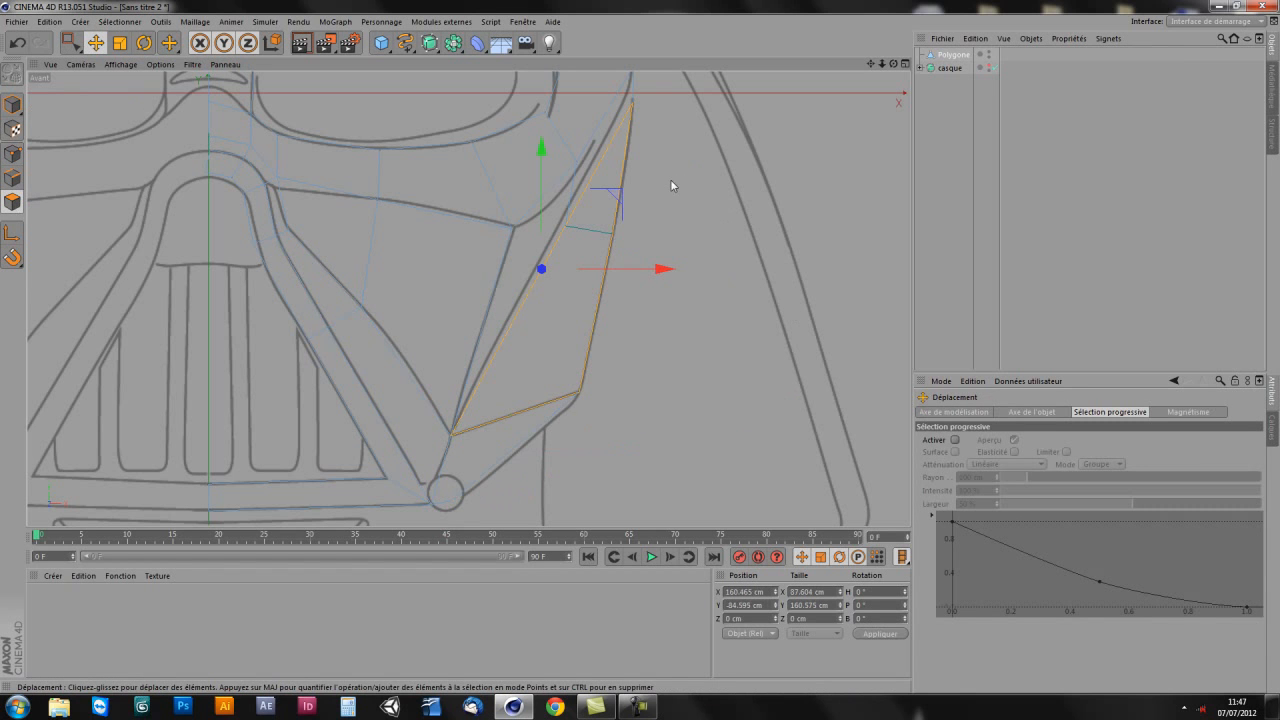
pyautogui.press('k')
pyautogui.moveTo(565, 226); pyautogui.dragTo(613, 233)
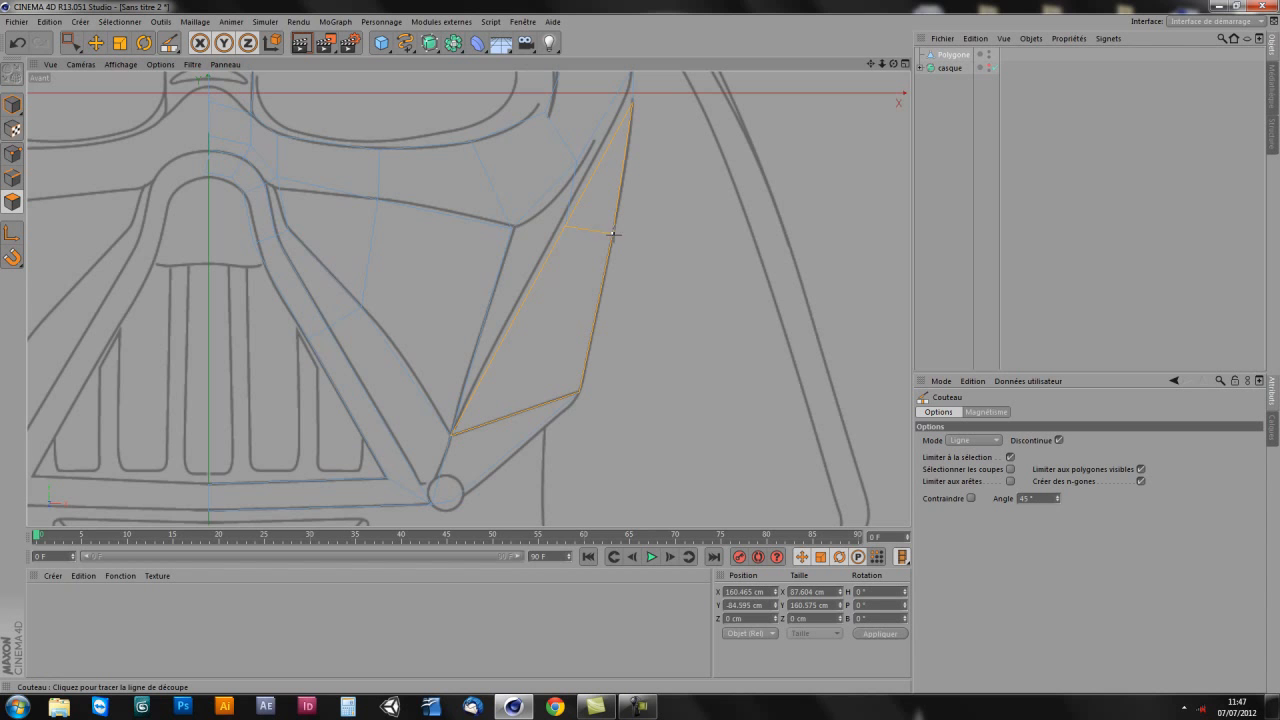
pyautogui.scroll(-5, 500, 343)
pyautogui.keyDown('alt'); pyautogui.moveTo(548, 368); pyautogui.dragTo(578, 392, button='middle'); pyautogui.keyUp('alt')
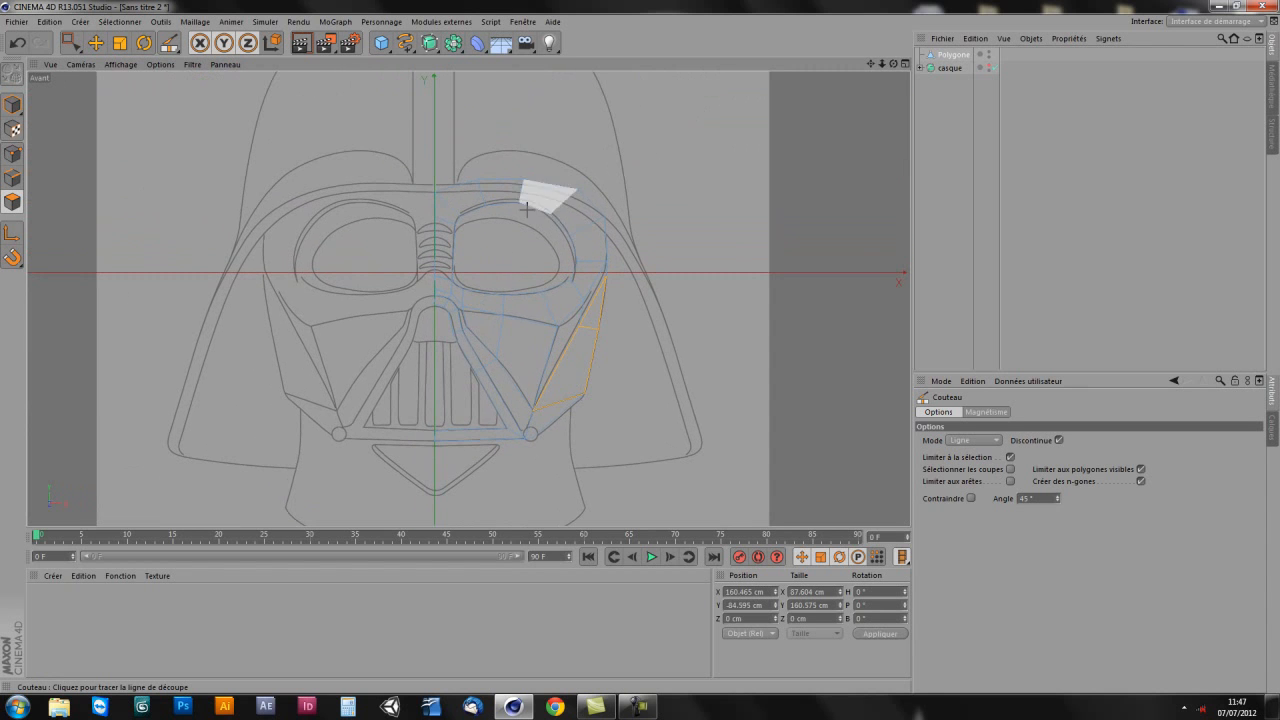
# Step: In the perspective view, select all the polygons of the inner mouth surround, from the nose arch down to the bar under the grille
pyautogui.press('e')
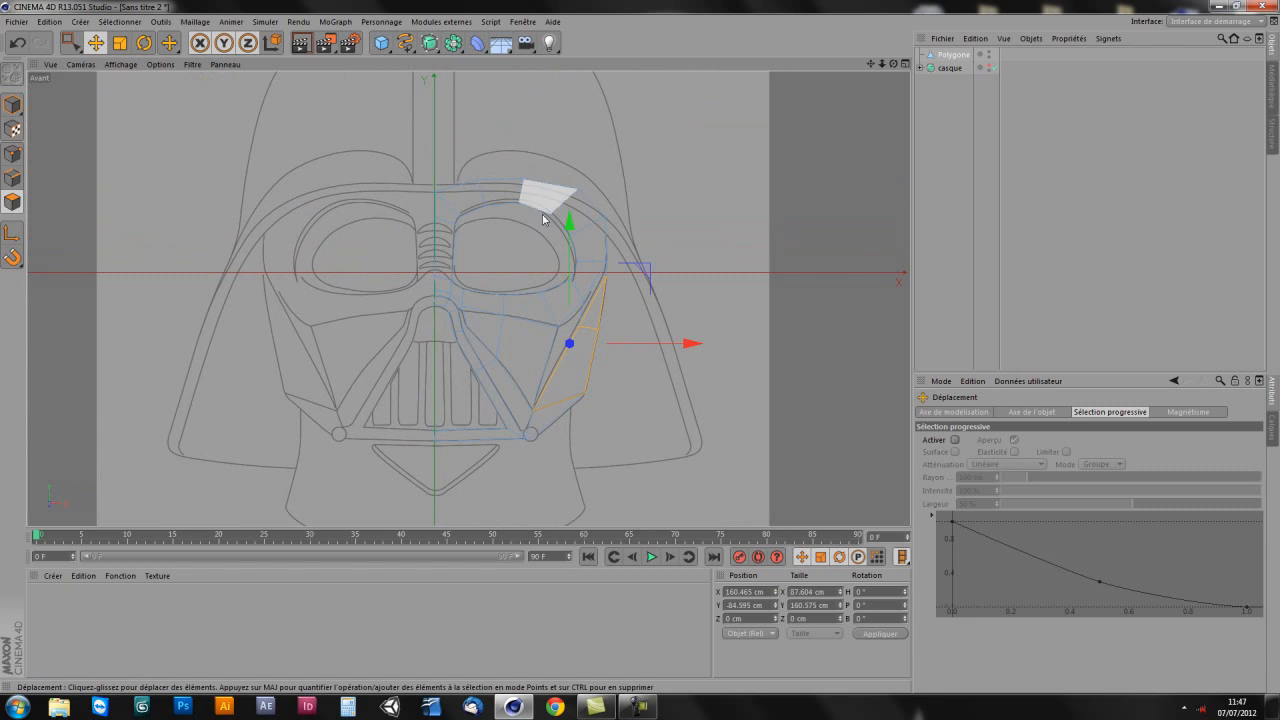
pyautogui.scroll(4, 617, 411)
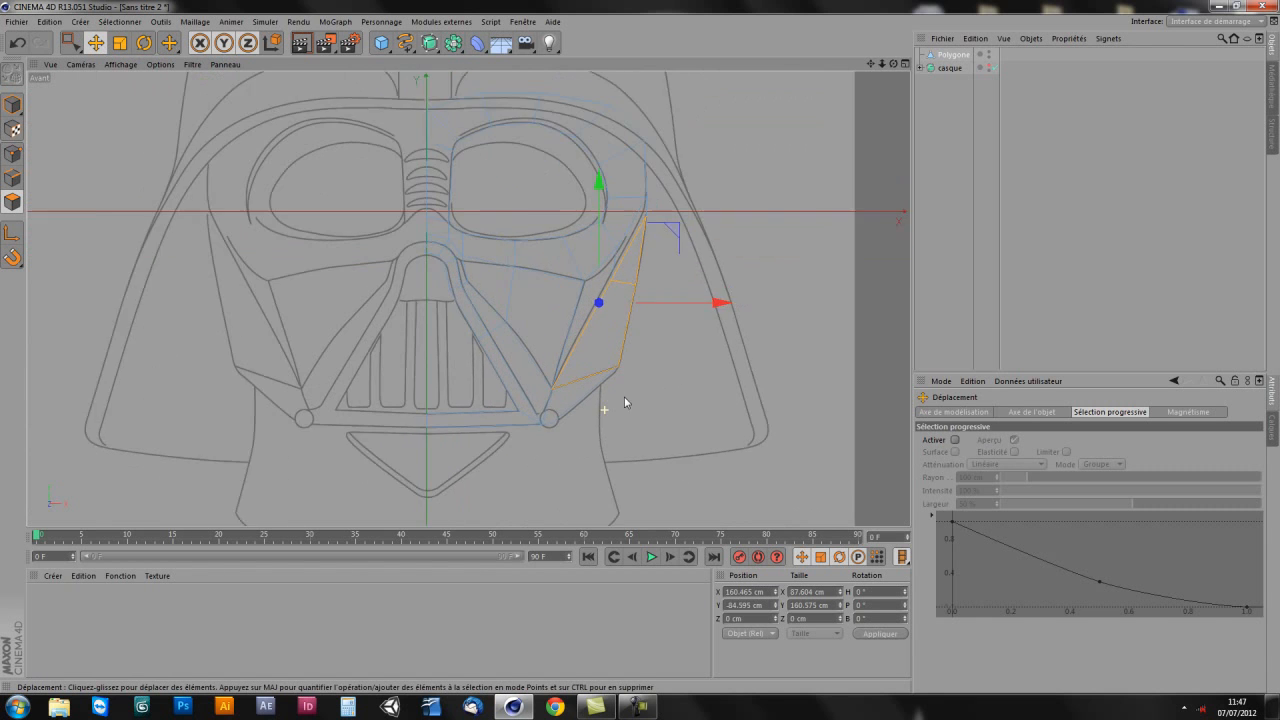
pyautogui.keyDown('alt'); pyautogui.moveTo(635, 457); pyautogui.dragTo(591, 451, button='middle'); pyautogui.keyUp('alt')
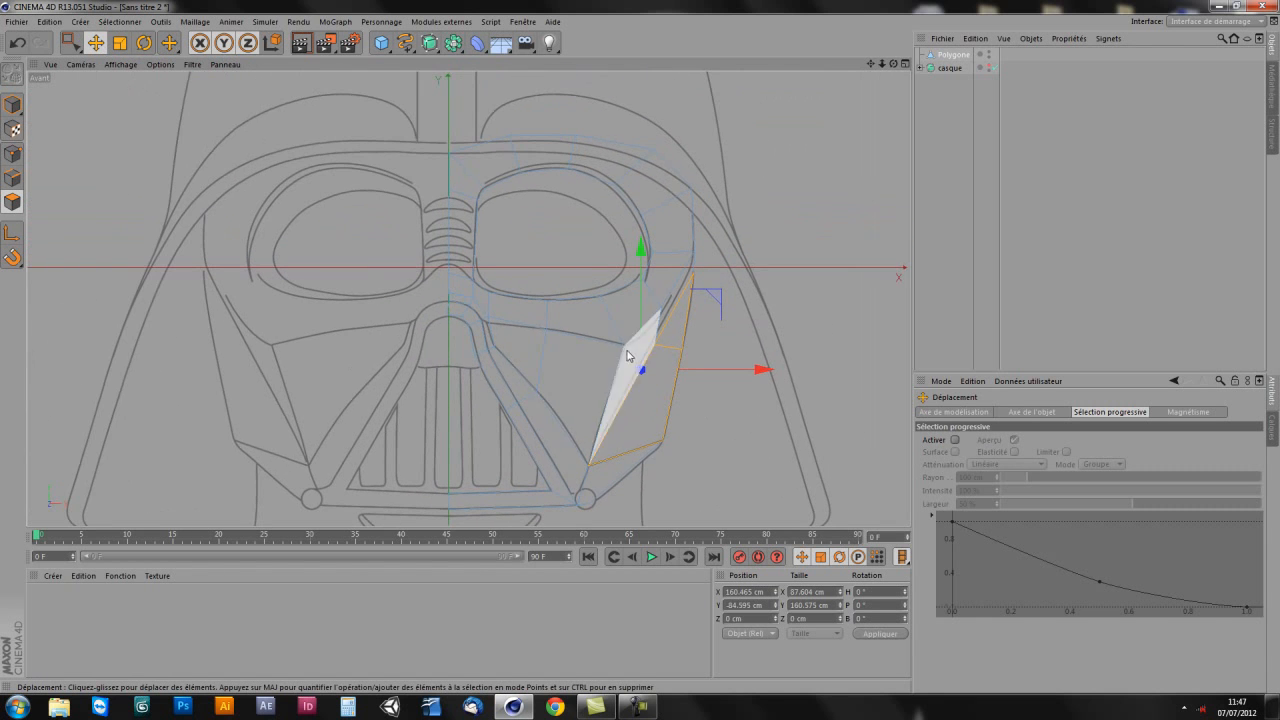
pyautogui.middleClick(668, 275)
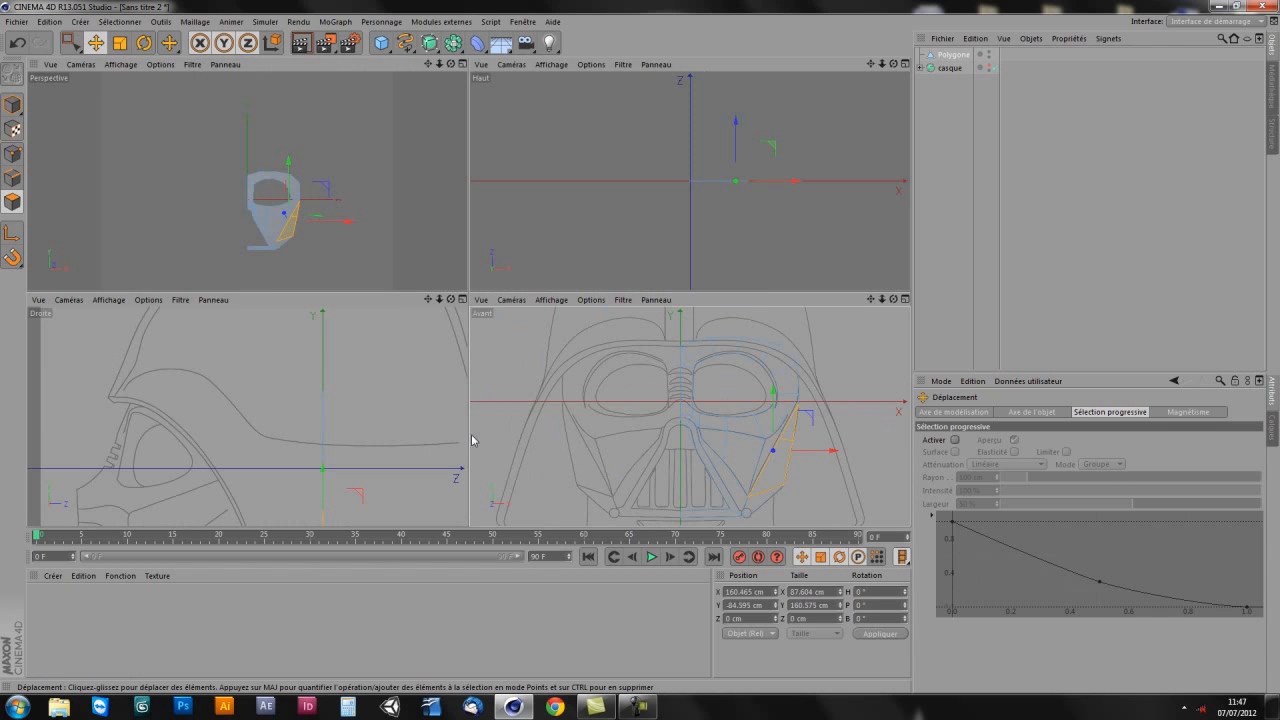
pyautogui.middleClick(319, 269)
pyautogui.keyDown('alt'); pyautogui.moveTo(366, 314); pyautogui.dragTo(409, 280); pyautogui.keyUp('alt')
pyautogui.click(385, 238)
pyautogui.keyDown('shift'); pyautogui.click(403, 270); pyautogui.keyUp('shift')
pyautogui.keyDown('shift'); pyautogui.click(423, 320); pyautogui.keyUp('shift')
pyautogui.keyDown('shift'); pyautogui.click(447, 410); pyautogui.keyUp('shift')
pyautogui.keyDown('shift'); pyautogui.click(430, 452); pyautogui.keyUp('shift')
pyautogui.keyDown('alt'); pyautogui.moveTo(668, 333); pyautogui.dragTo(366, 374); pyautogui.keyUp('alt')
# Step: In the side view, move the selected mouth surround forward along Z to about -340 cm, at the front of the mask profile
pyautogui.middleClick(574, 415)
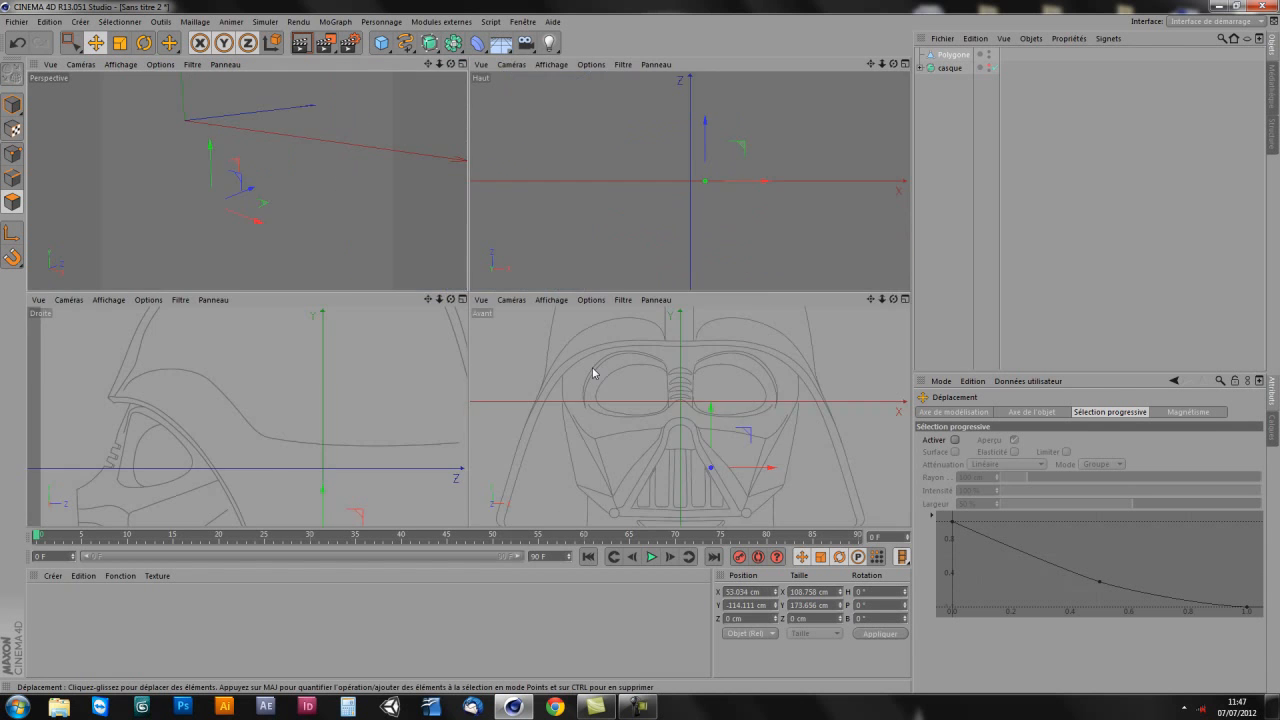
pyautogui.middleClick(346, 455)
pyautogui.keyDown('alt'); pyautogui.moveTo(405, 362); pyautogui.dragTo(456, 227, button='middle'); pyautogui.keyUp('alt')
pyautogui.scroll(-3, 456, 231)
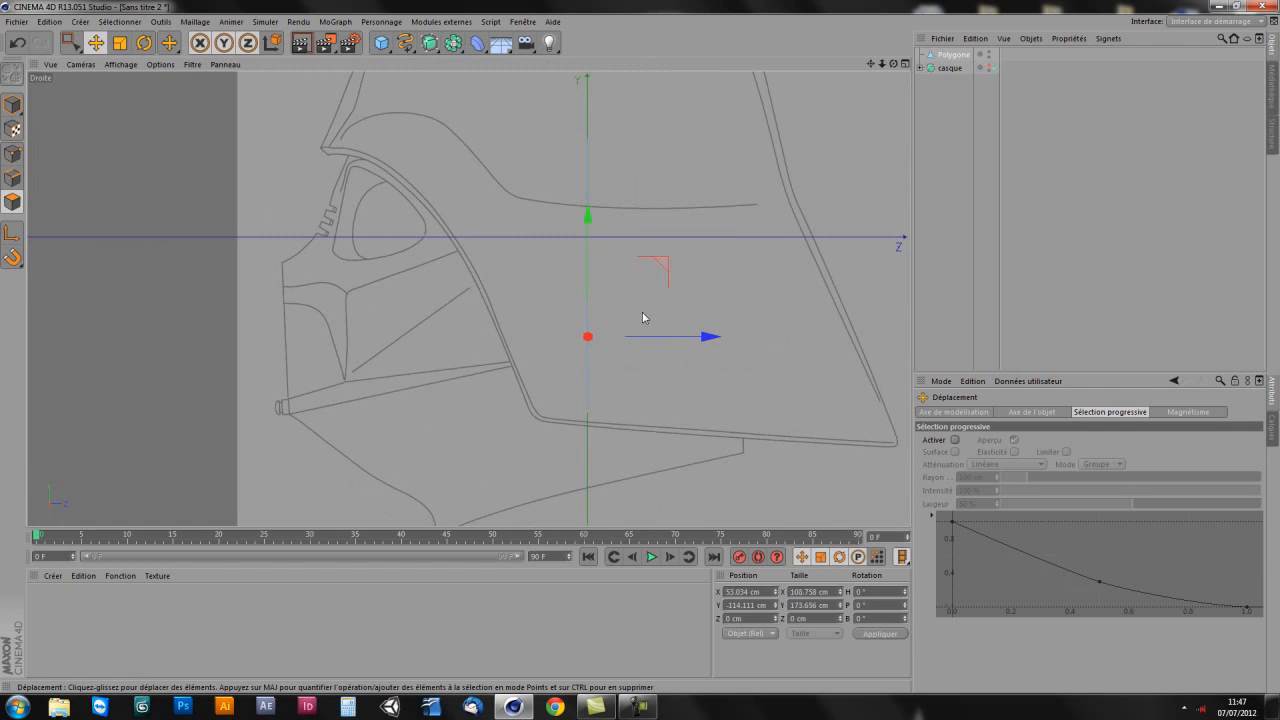
pyautogui.moveTo(713, 340); pyautogui.dragTo(413, 370)
pyautogui.keyDown('alt'); pyautogui.moveTo(441, 361); pyautogui.dragTo(606, 316, button='middle'); pyautogui.keyUp('alt')
pyautogui.scroll(5, 641, 298)
pyautogui.scroll(-3, 640, 299)
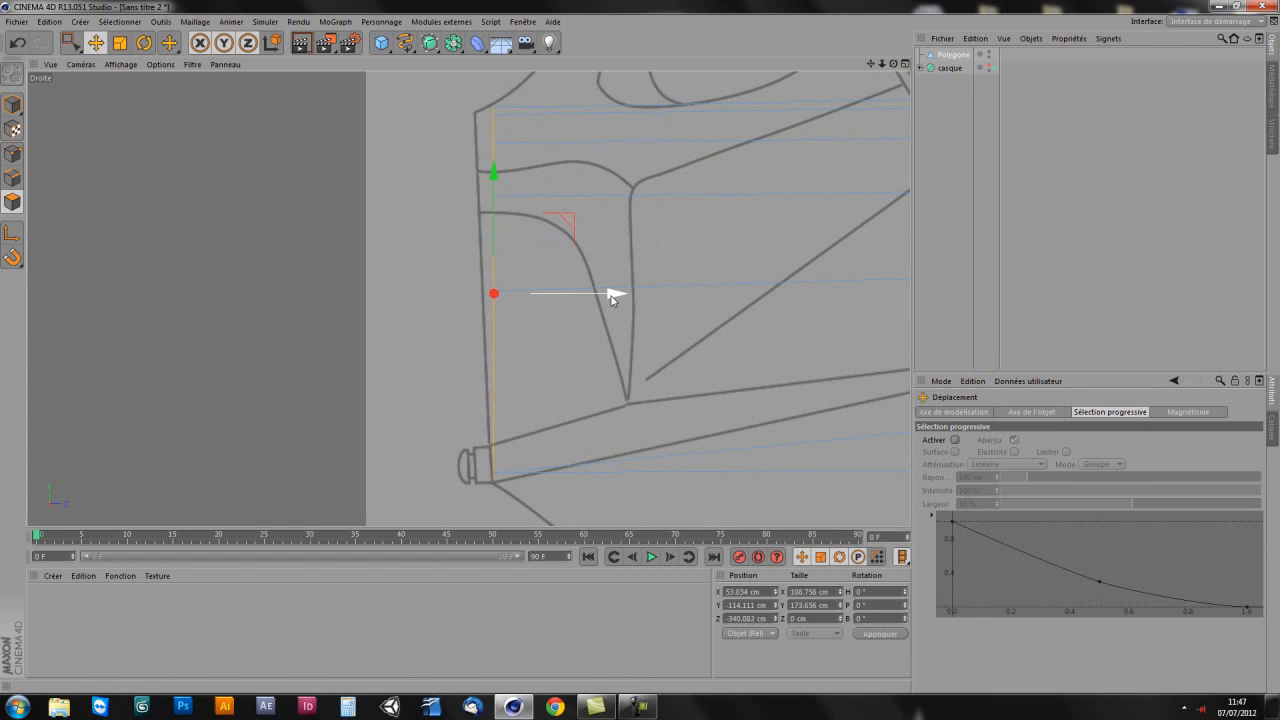
# Step: Fit the mouth surround to the slanted side profile by moving it to about Z -345 cm, rotating it slightly and lowering it to about Y -115 cm
pyautogui.moveTo(613, 297); pyautogui.dragTo(603, 295)
pyautogui.click(145, 43)
pyautogui.moveTo(523, 234); pyautogui.dragTo(511, 234)
pyautogui.click(97, 44)
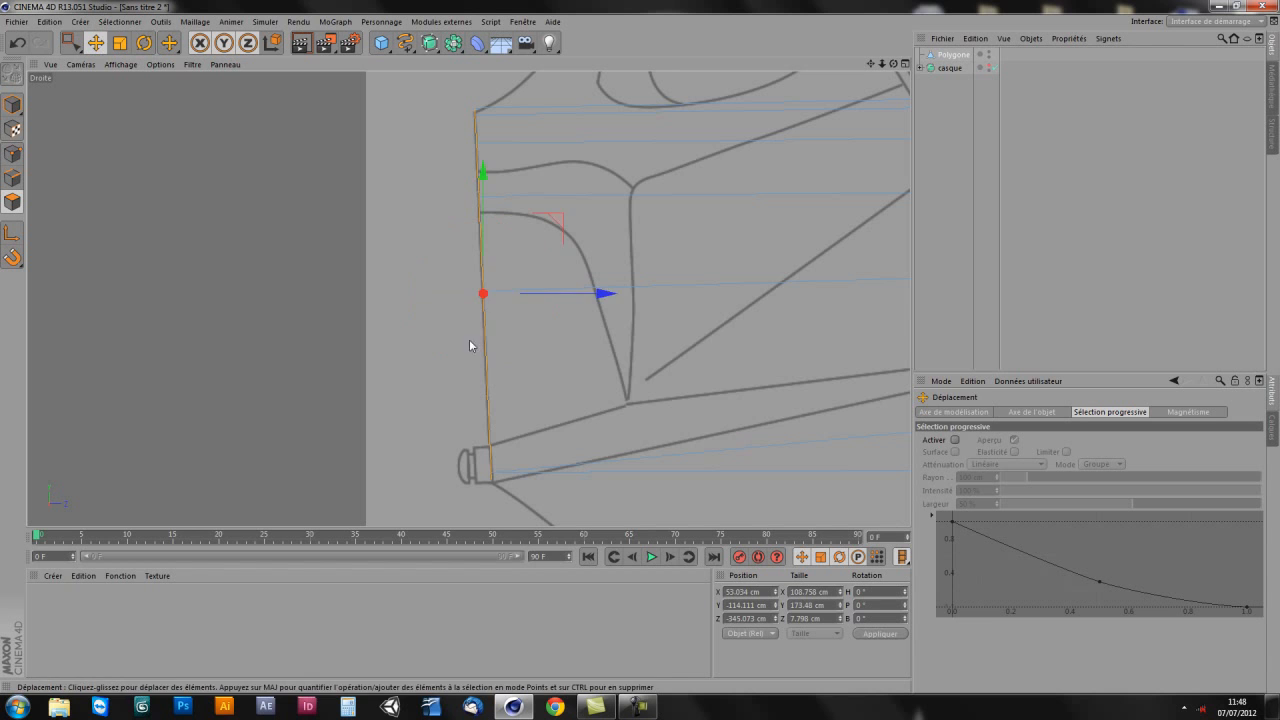
pyautogui.moveTo(481, 178); pyautogui.dragTo(486, 184)
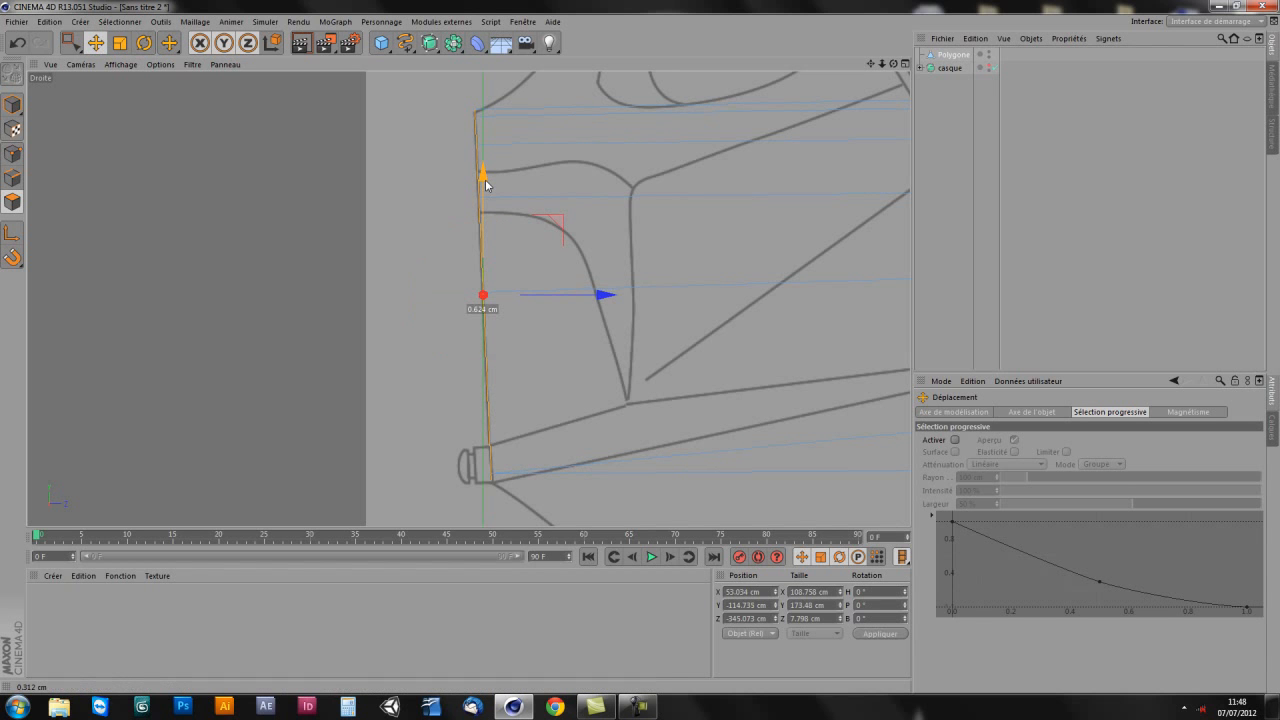
# Step: Check the mouth surround's placement against the side blueprint and return to the front view of the mask
pyautogui.scroll(-6, 490, 206)
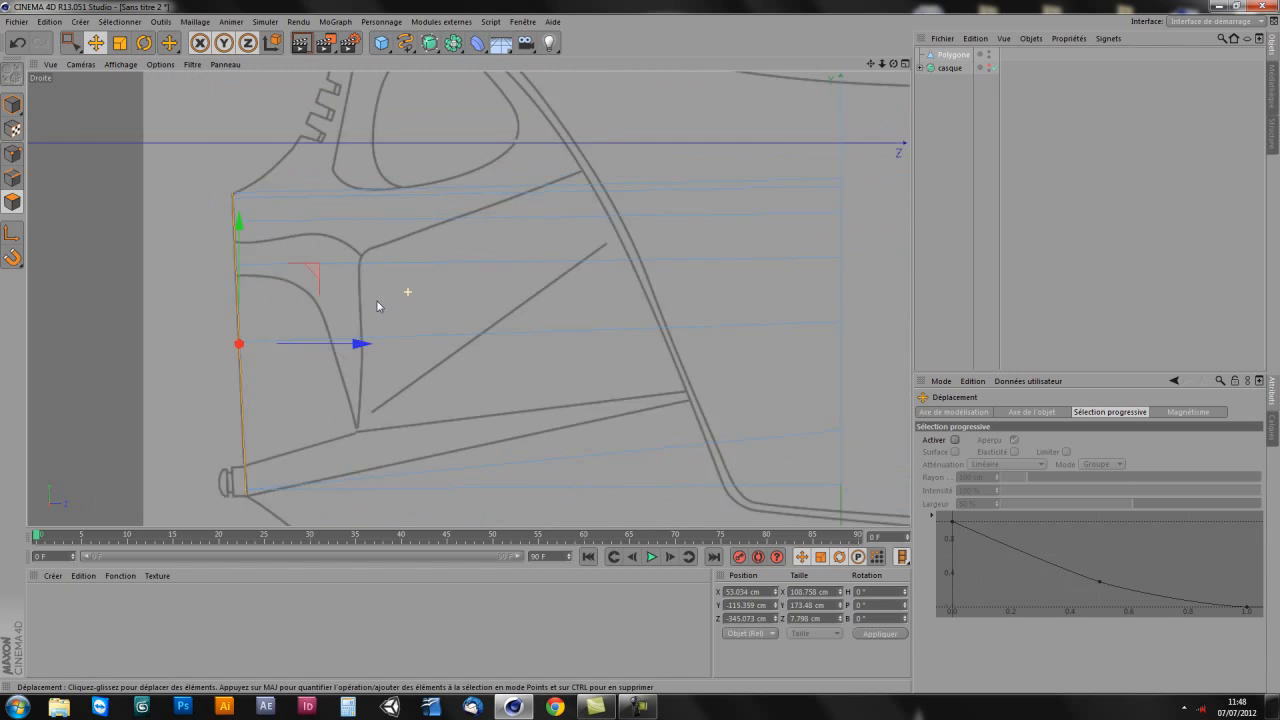
pyautogui.keyDown('alt'); pyautogui.moveTo(593, 314); pyautogui.dragTo(592, 349, button='middle'); pyautogui.keyUp('alt')
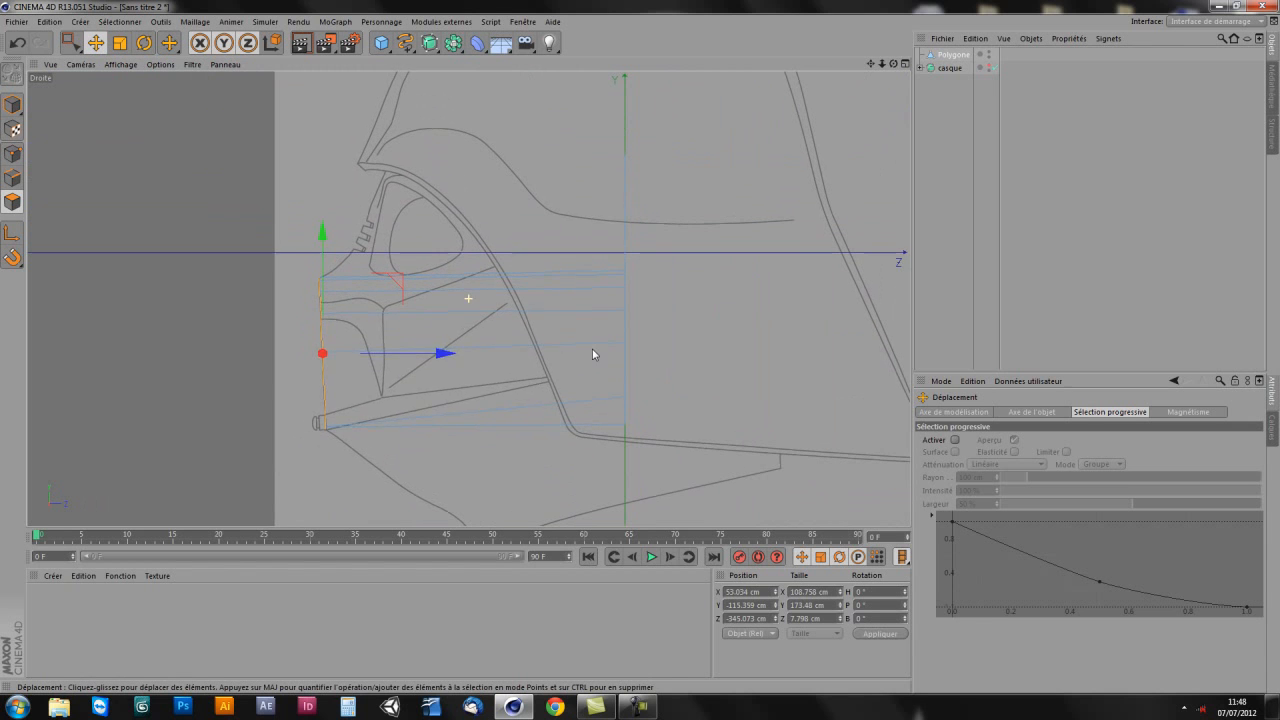
pyautogui.middleClick(571, 323)
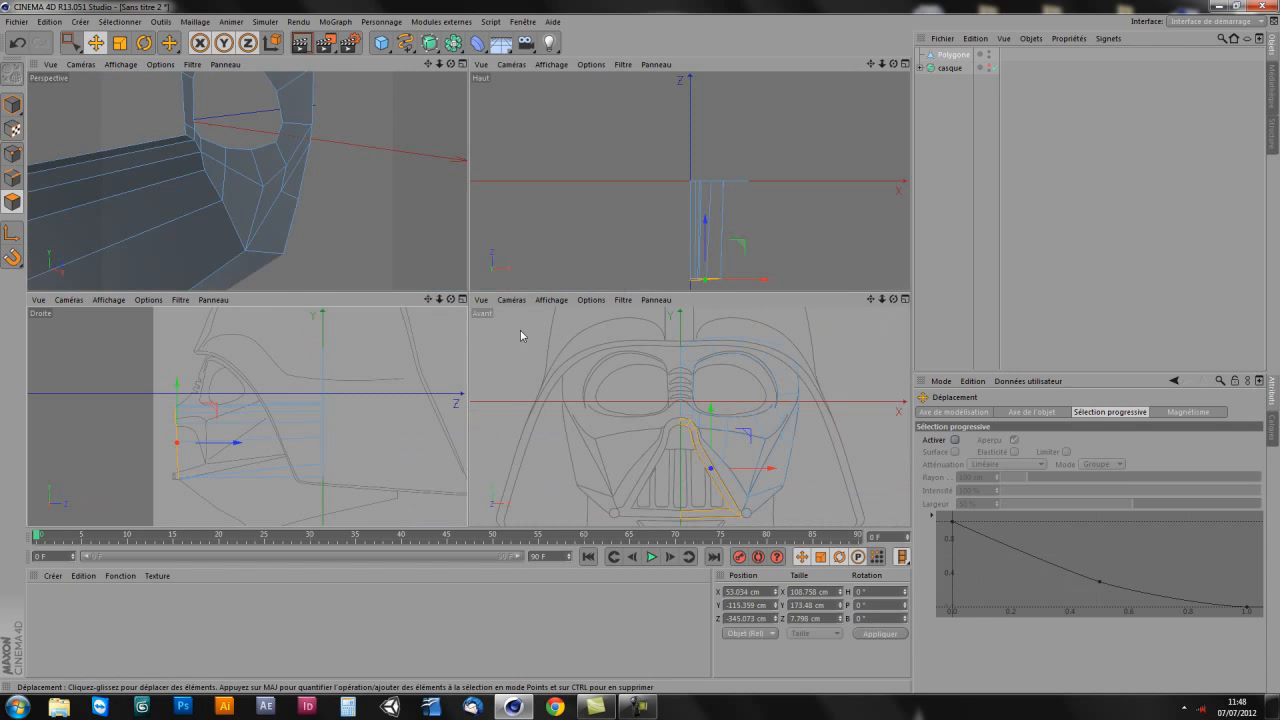
pyautogui.middleClick(715, 382)
pyautogui.scroll(4, 686, 413)
pyautogui.scroll(3, 626, 370)
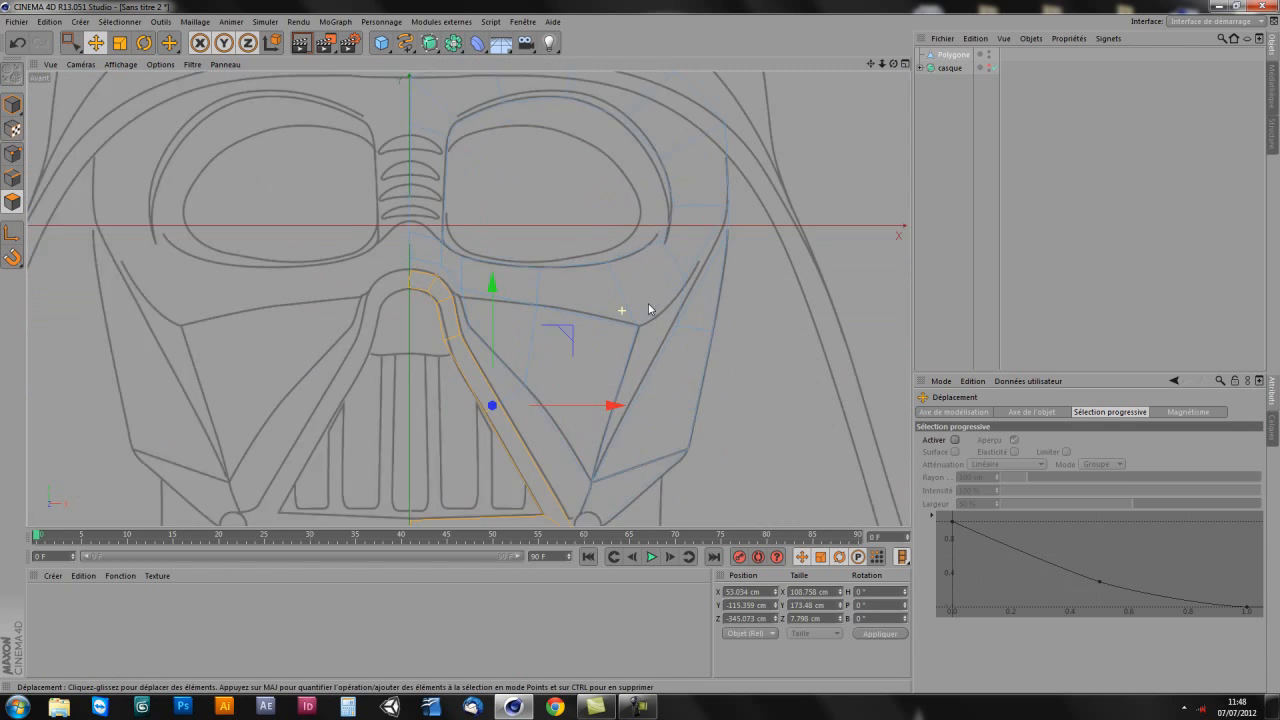
# Step: In the front view, select the six points outlining the cheek panel beside the mouth surround, down to its lower corner
pyautogui.click(13, 153)
pyautogui.press('0')
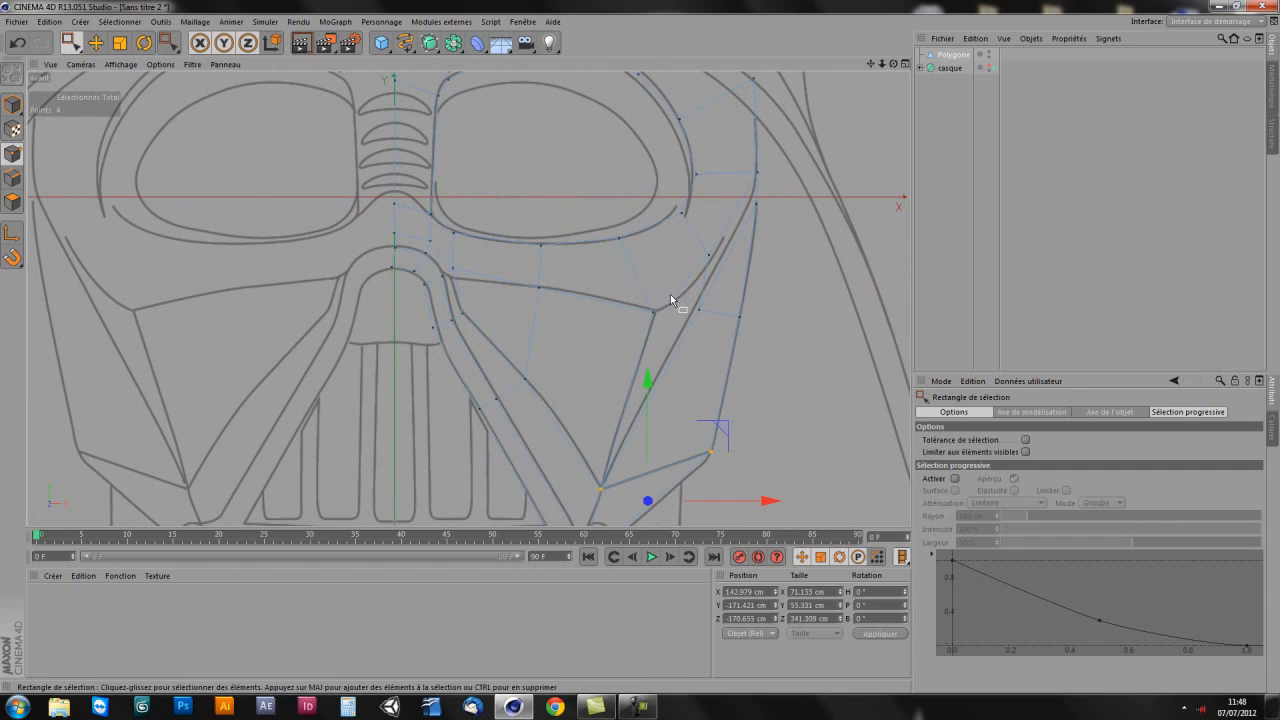
pyautogui.moveTo(667, 278); pyautogui.dragTo(640, 336)
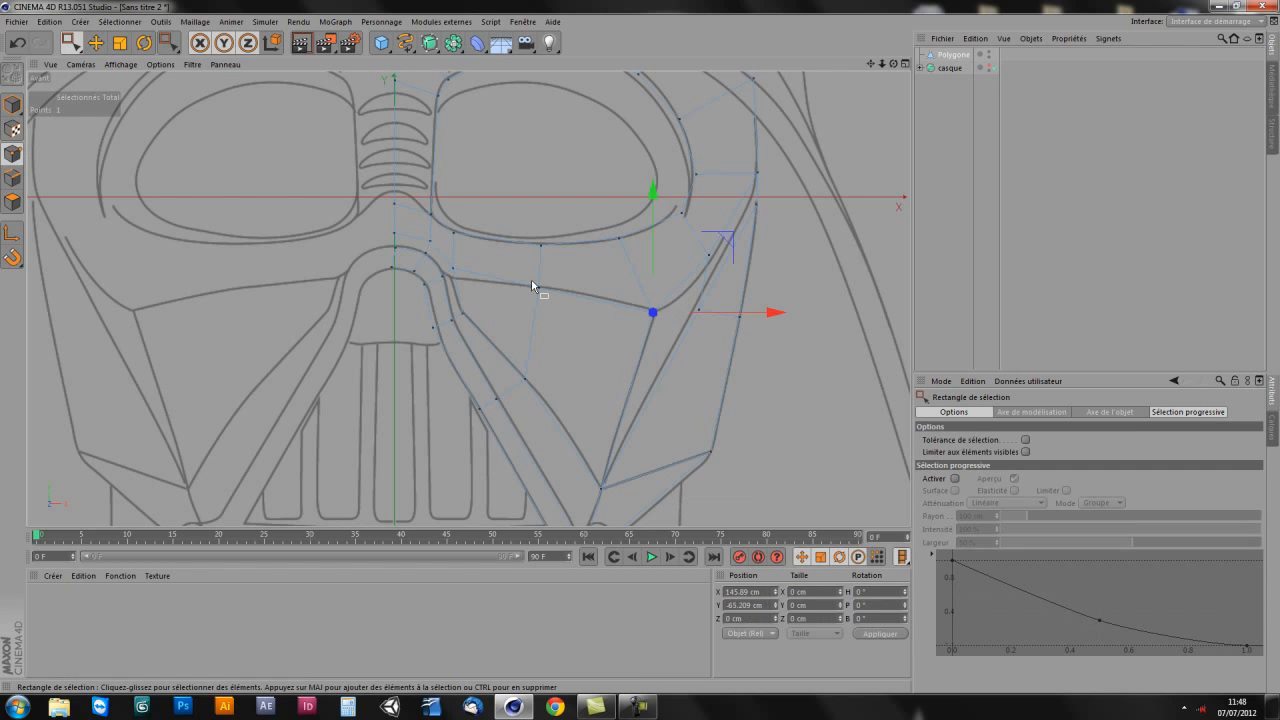
pyautogui.keyDown('shift'); pyautogui.moveTo(452, 263); pyautogui.dragTo(460, 295); pyautogui.keyUp('shift')
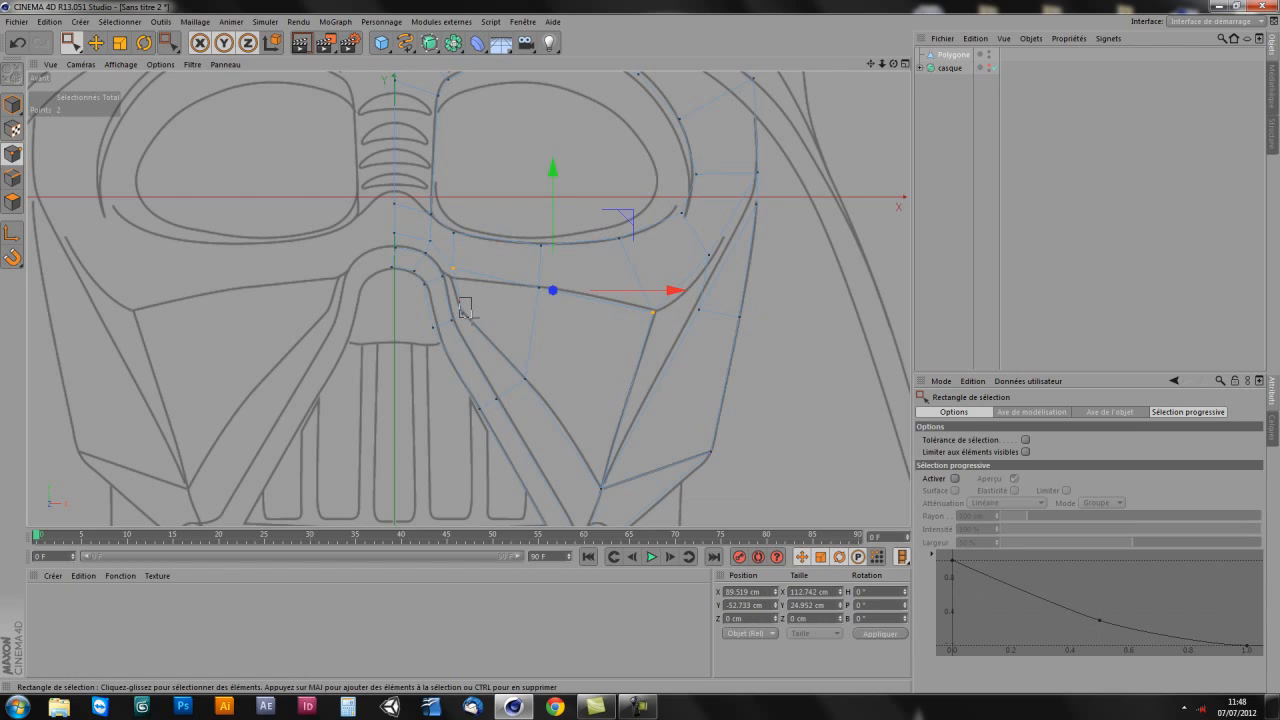
pyautogui.keyDown('shift'); pyautogui.moveTo(518, 363); pyautogui.dragTo(545, 399); pyautogui.keyUp('shift')
pyautogui.keyDown('shift'); pyautogui.moveTo(590, 472); pyautogui.dragTo(610, 498); pyautogui.keyUp('shift')
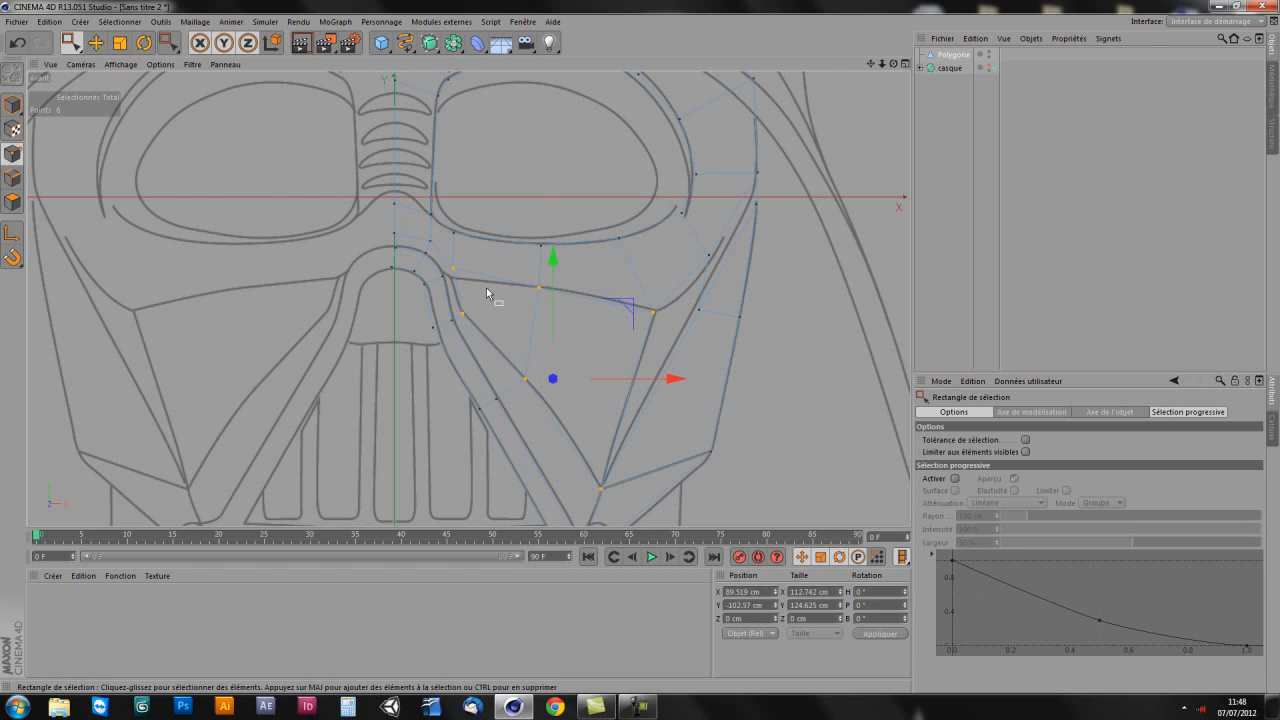
pyautogui.keyDown('alt'); pyautogui.moveTo(537, 362); pyautogui.dragTo(574, 344, button='middle'); pyautogui.keyUp('alt')
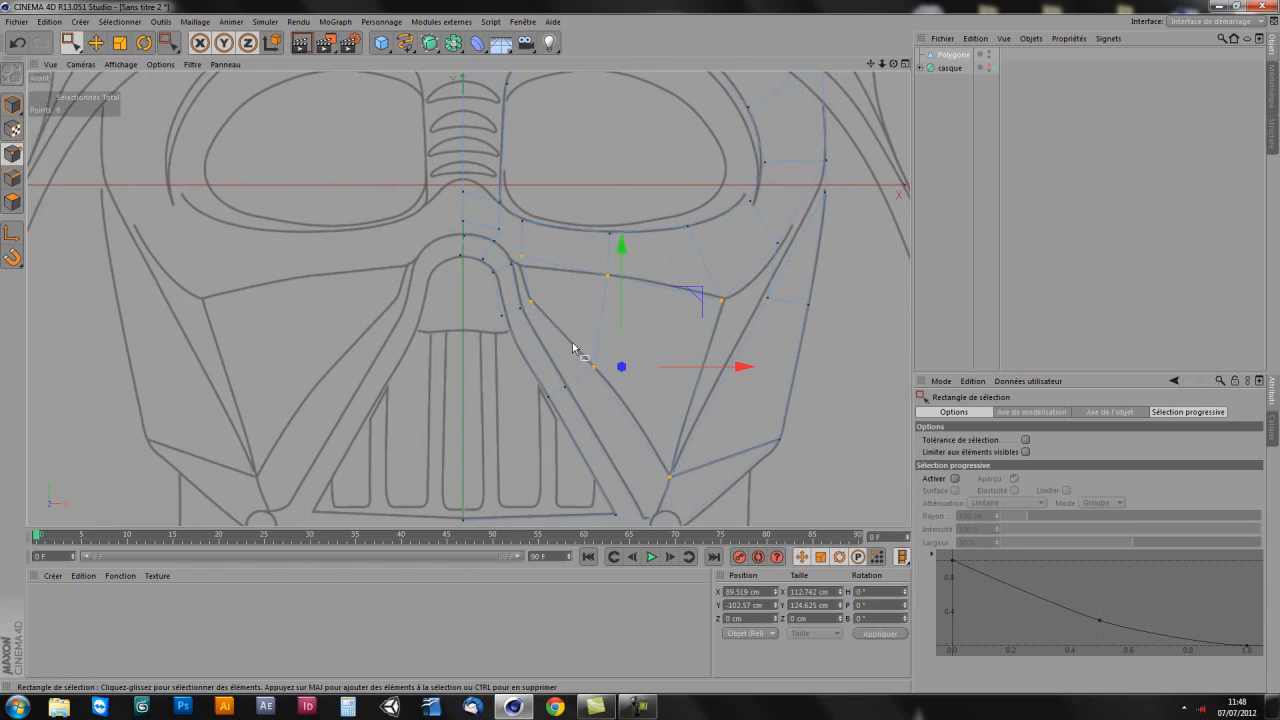
pyautogui.scroll(-3, 574, 342)
# Step: In the side view, move the selected cheek panel points forward to about Z -275 cm, onto the vertical cheek edge
pyautogui.middleClick(434, 381)
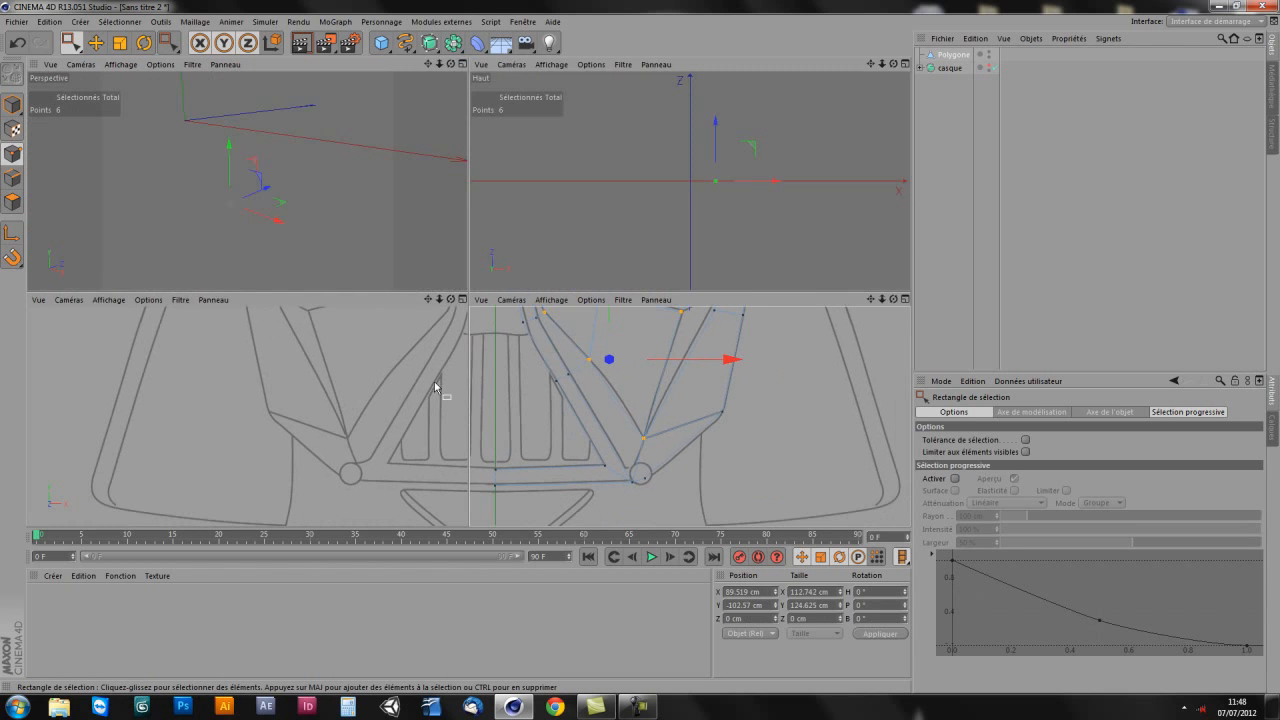
pyautogui.middleClick(338, 215)
pyautogui.keyDown('alt'); pyautogui.moveTo(335, 352); pyautogui.dragTo(354, 280); pyautogui.keyUp('alt')
pyautogui.middleClick(400, 305)
pyautogui.middleClick(421, 320)
pyautogui.keyDown('alt'); pyautogui.moveTo(312, 402); pyautogui.dragTo(330, 394, button='middle'); pyautogui.keyUp('alt')
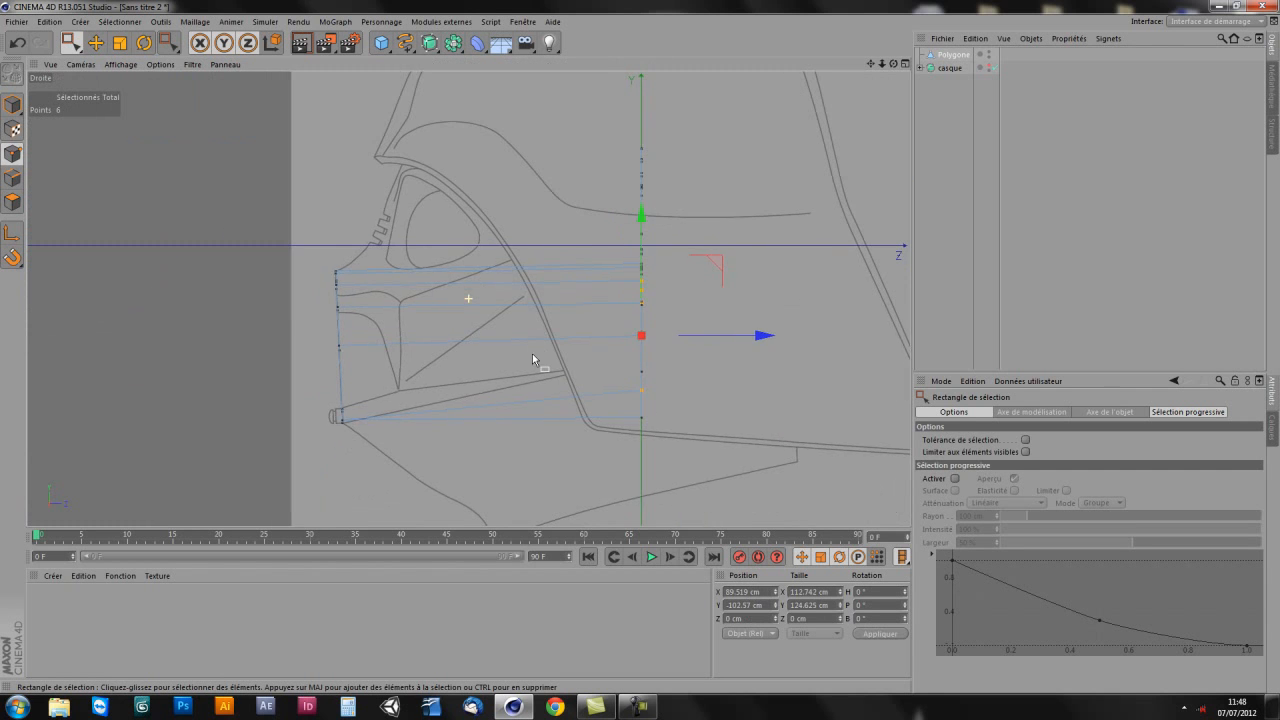
pyautogui.moveTo(766, 334); pyautogui.dragTo(518, 350)
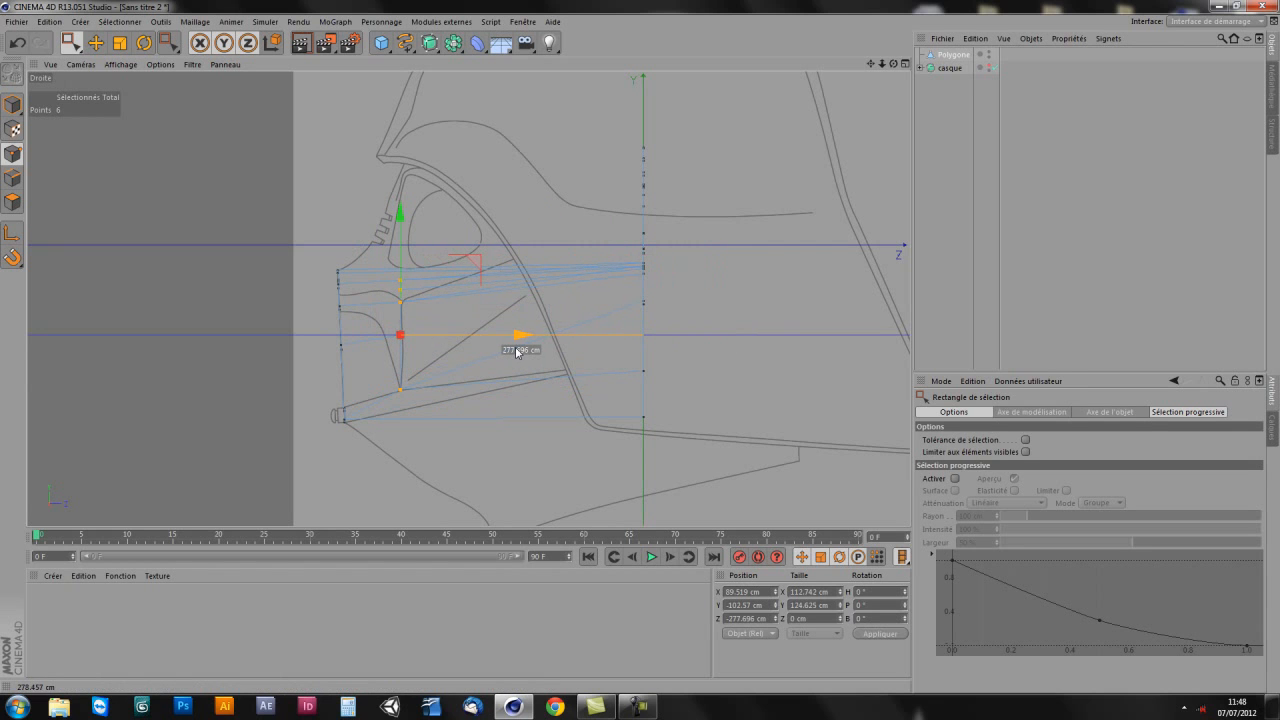
# Step: Identify the cheek points in the side view and select the cheek panel's two middle points in the front view
pyautogui.keyDown('alt'); pyautogui.moveTo(487, 359); pyautogui.dragTo(651, 354, button='middle'); pyautogui.keyUp('alt')
pyautogui.keyDown('alt'); pyautogui.moveTo(595, 346); pyautogui.dragTo(646, 293, button='right'); pyautogui.keyUp('alt')
pyautogui.moveTo(500, 232); pyautogui.dragTo(512, 228)
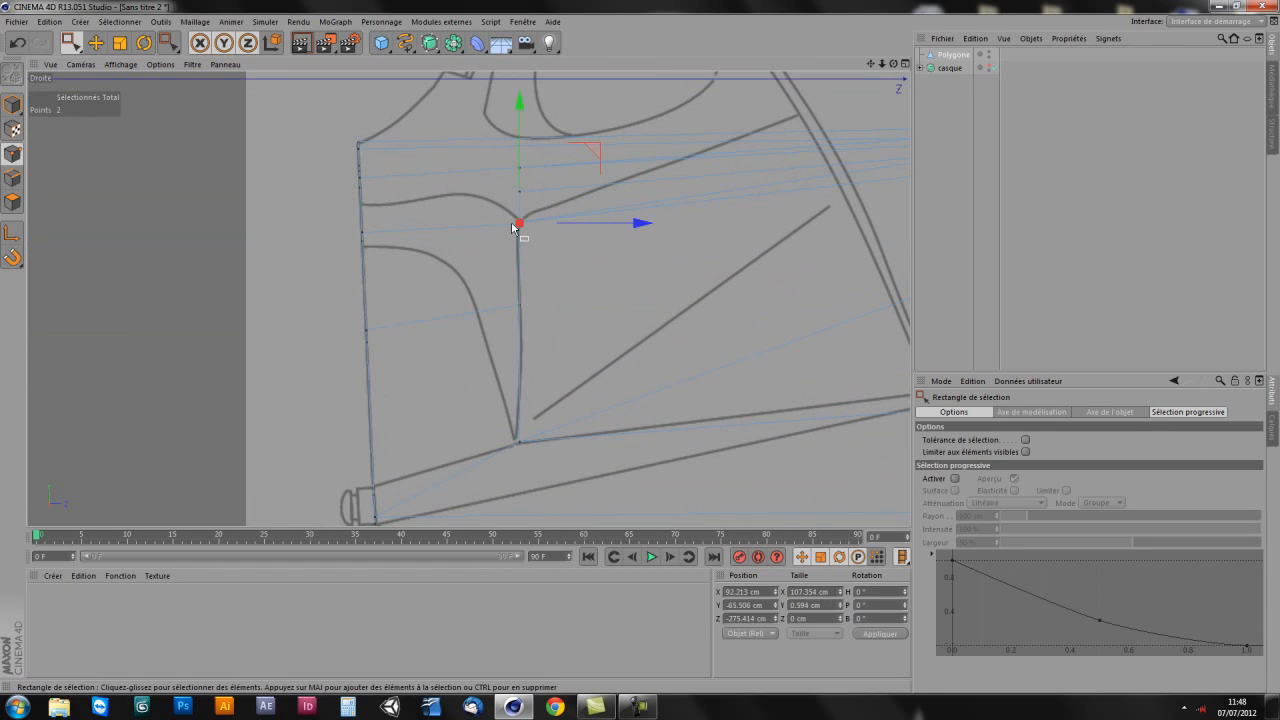
pyautogui.middleClick(562, 243)
pyautogui.middleClick(611, 375)
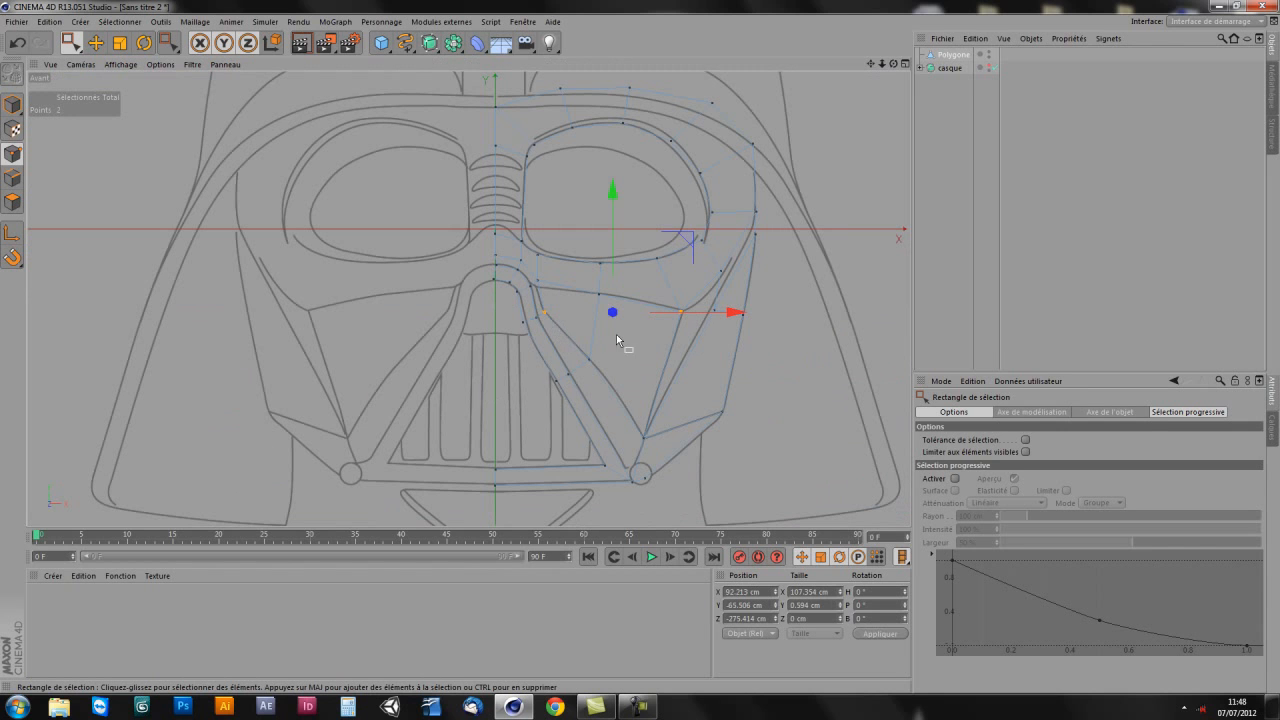
pyautogui.moveTo(581, 285); pyautogui.dragTo(629, 381)
# Step: In the side view, move the two middle cheek points forward to about Z -296 cm, onto the curved cheek outline
pyautogui.middleClick(628, 388)
pyautogui.middleClick(285, 211)
pyautogui.keyDown('alt'); pyautogui.moveTo(400, 325); pyautogui.dragTo(446, 326, button='middle'); pyautogui.keyUp('alt')
pyautogui.middleClick(386, 370)
pyautogui.middleClick(301, 416)
pyautogui.scroll(5, 538, 358)
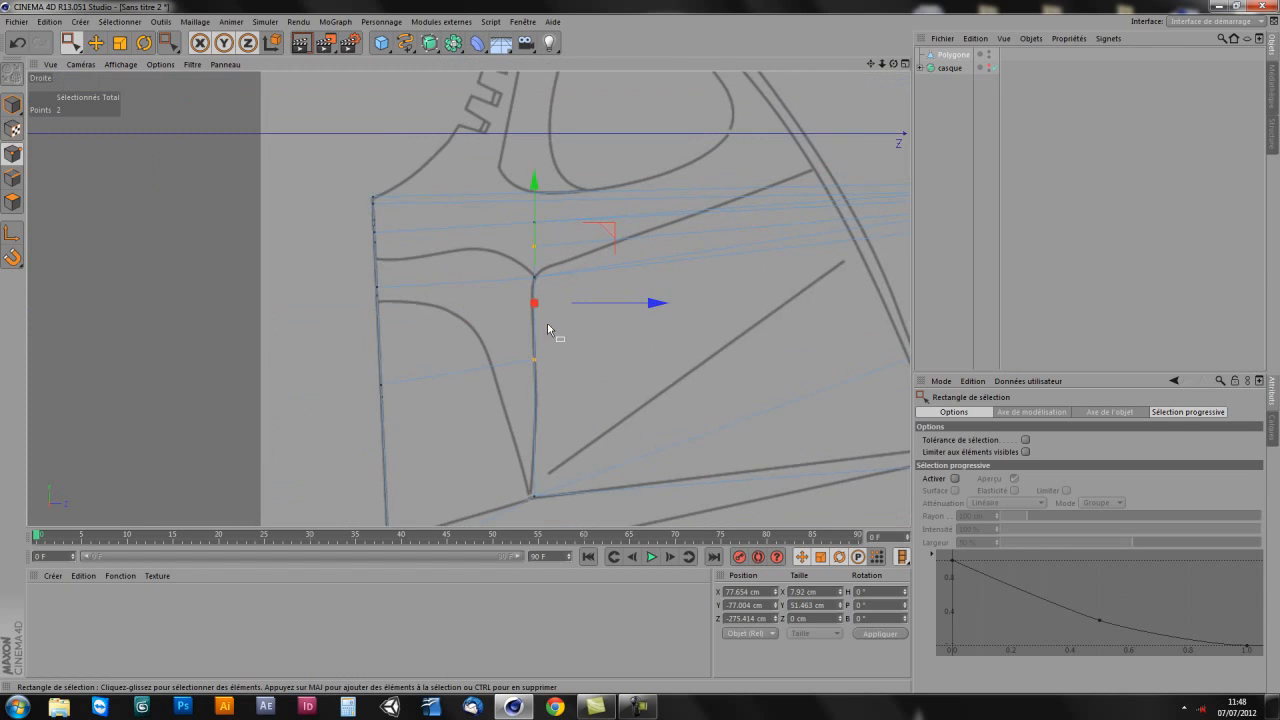
pyautogui.moveTo(651, 302); pyautogui.dragTo(600, 316)
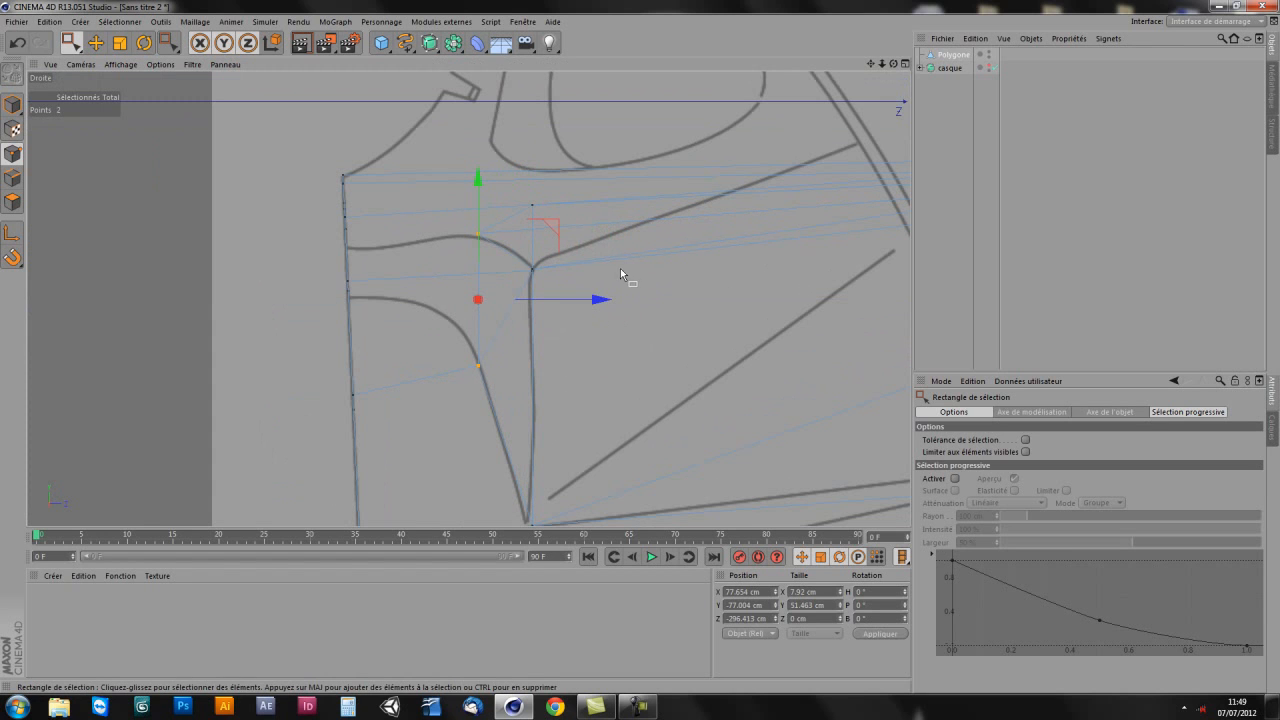
pyautogui.moveTo(597, 299); pyautogui.dragTo(580, 300)
# Step: Show all four views and enlarge the side and front views so they can be used together
pyautogui.middleClick(687, 336)
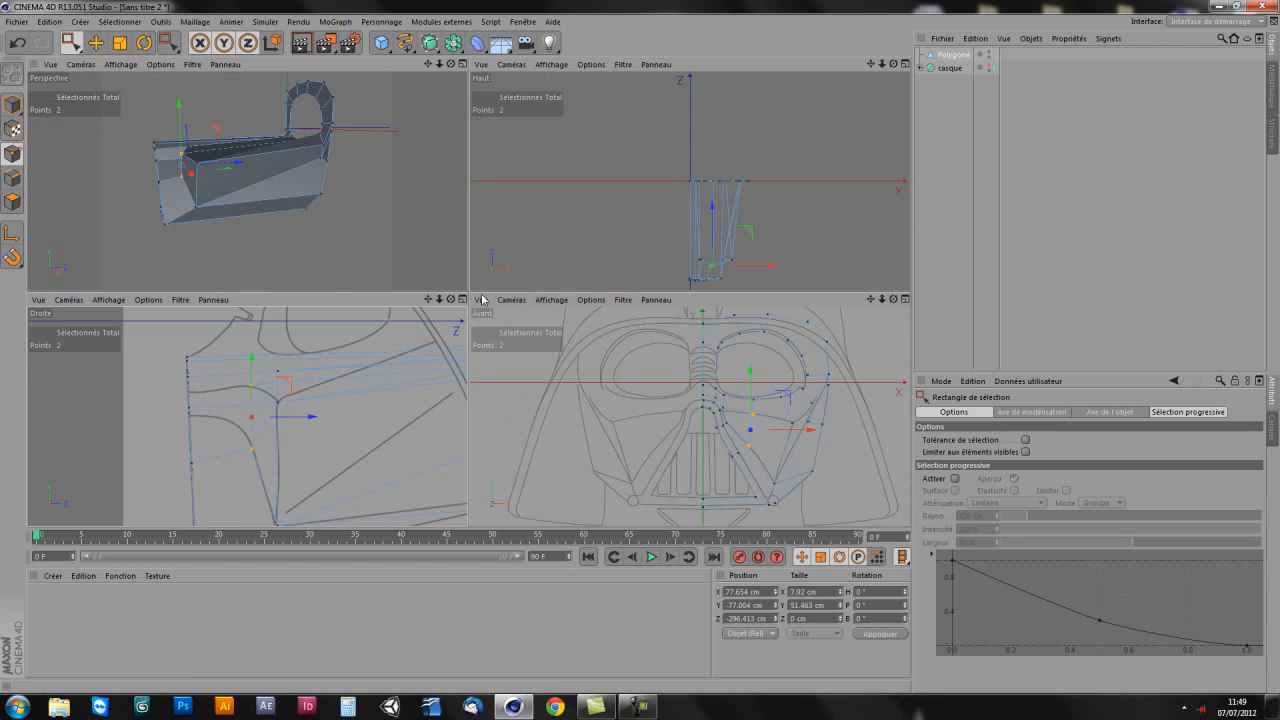
pyautogui.moveTo(480, 290); pyautogui.dragTo(480, 138)
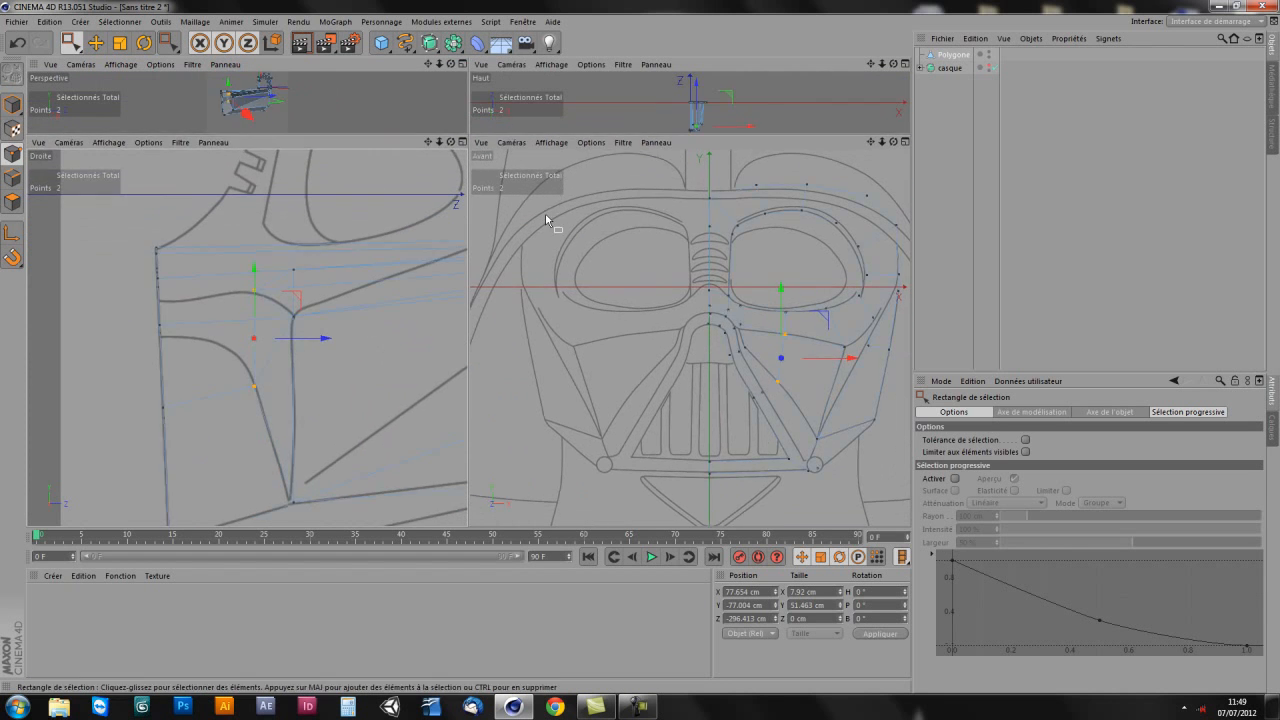
pyautogui.scroll(3, 340, 370)
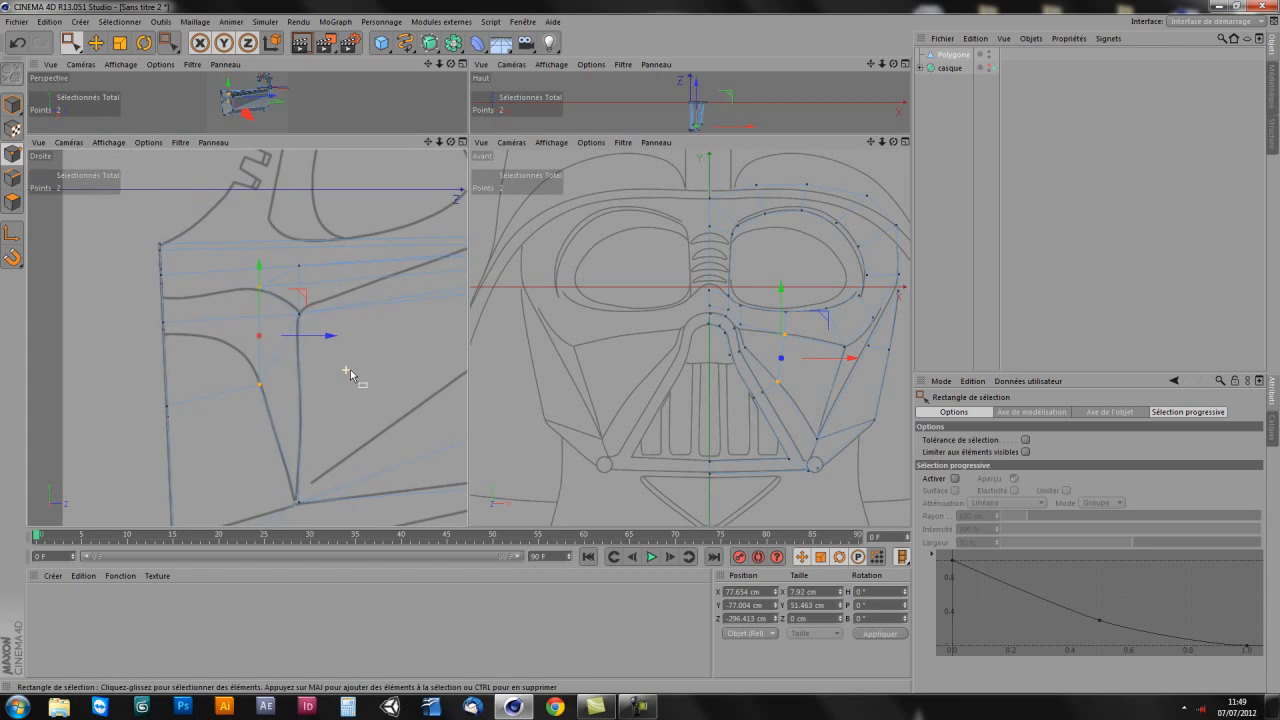
pyautogui.scroll(4, 757, 357)
pyautogui.scroll(2, 768, 317)
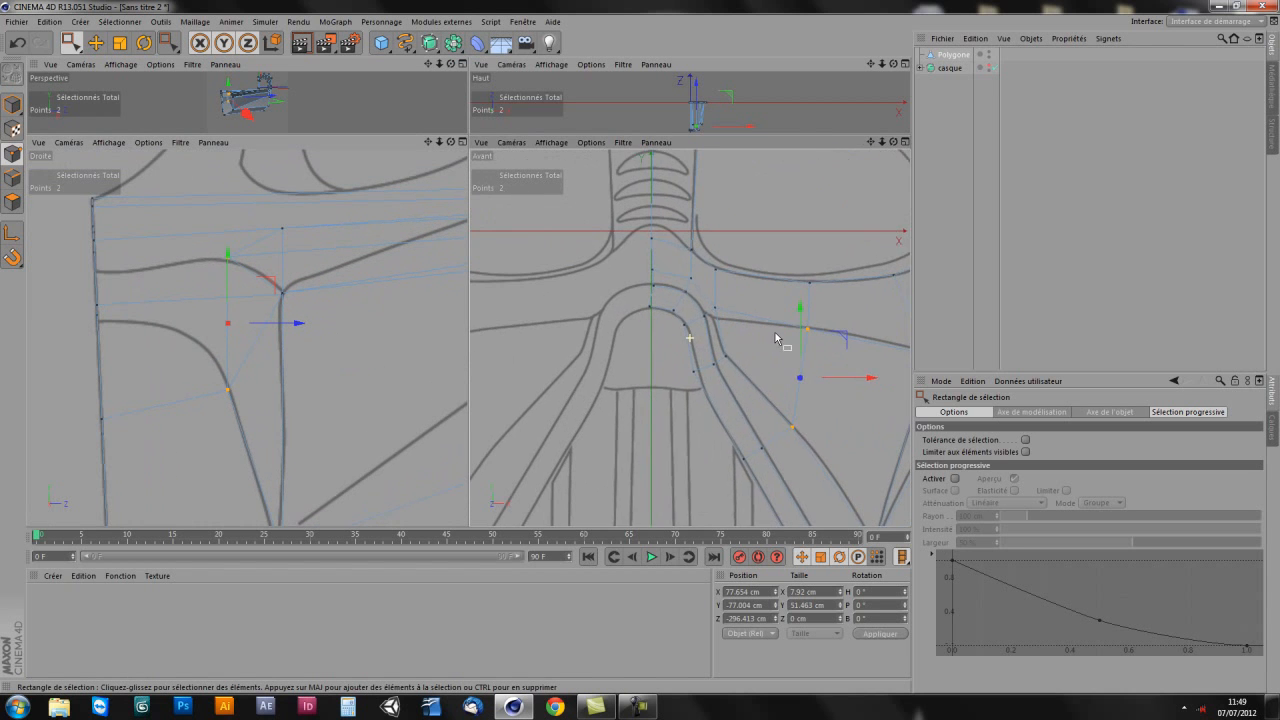
# Step: Move the two inner cheek points beside the nose arch to about Z -326 cm and lower them to about Y -58 cm
pyautogui.click(722, 307)
pyautogui.keyDown('shift'); pyautogui.click(732, 355); pyautogui.keyUp('shift')
pyautogui.moveTo(363, 267); pyautogui.dragTo(221, 276)
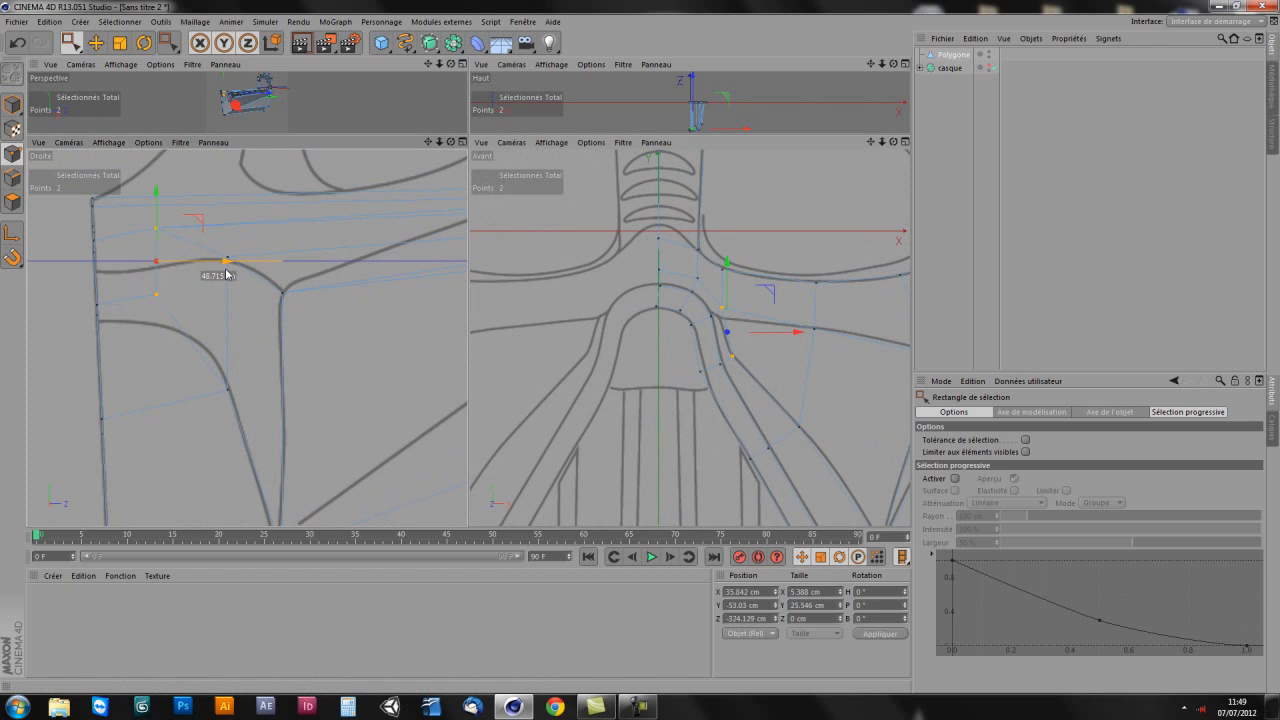
pyautogui.moveTo(224, 275); pyautogui.dragTo(210, 276)
pyautogui.moveTo(149, 189); pyautogui.dragTo(153, 211)
pyautogui.keyDown('alt'); pyautogui.moveTo(291, 286); pyautogui.dragTo(311, 294, button='middle'); pyautogui.keyUp('alt')
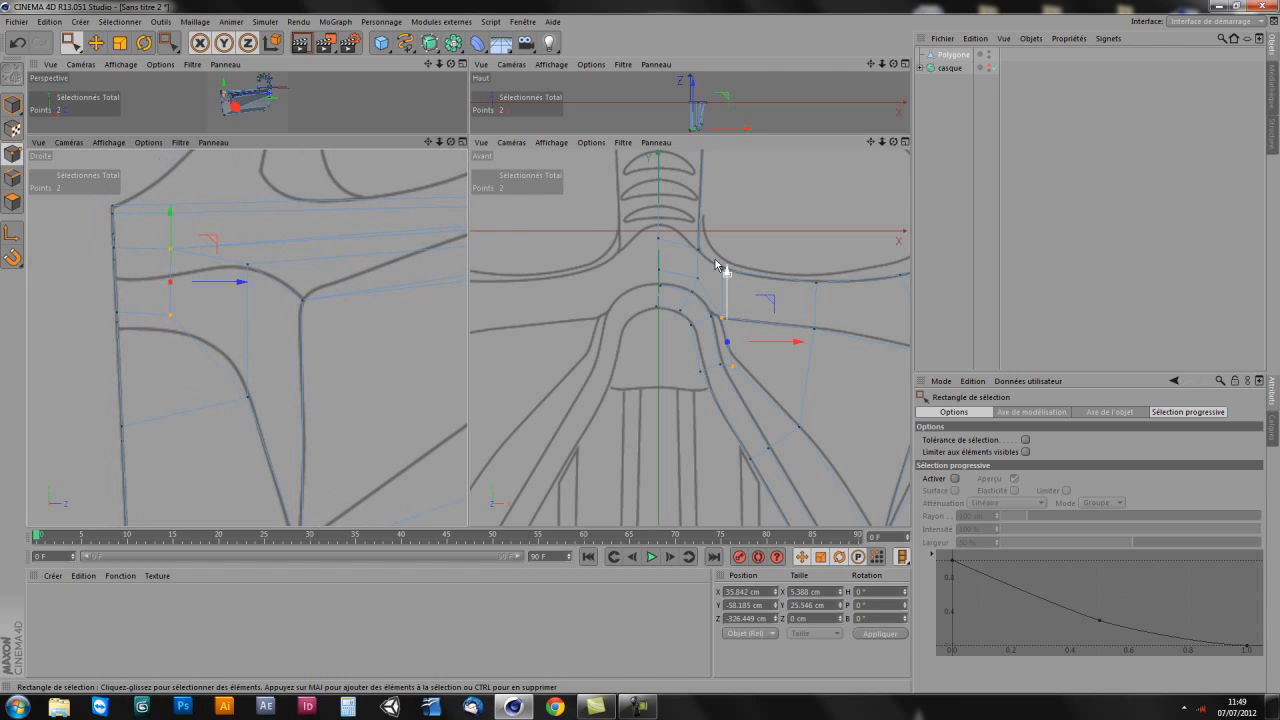
# Step: Select the three centreline points from the forehead to the nose and move them forward to about Z -274 cm
pyautogui.keyDown('alt'); pyautogui.moveTo(219, 272); pyautogui.dragTo(203, 378, button='middle'); pyautogui.keyUp('alt')
pyautogui.keyDown('alt'); pyautogui.moveTo(241, 369); pyautogui.dragTo(181, 394, button='right'); pyautogui.keyUp('alt')
pyautogui.keyDown('alt'); pyautogui.moveTo(308, 245); pyautogui.dragTo(290, 282, button='middle'); pyautogui.keyUp('alt')
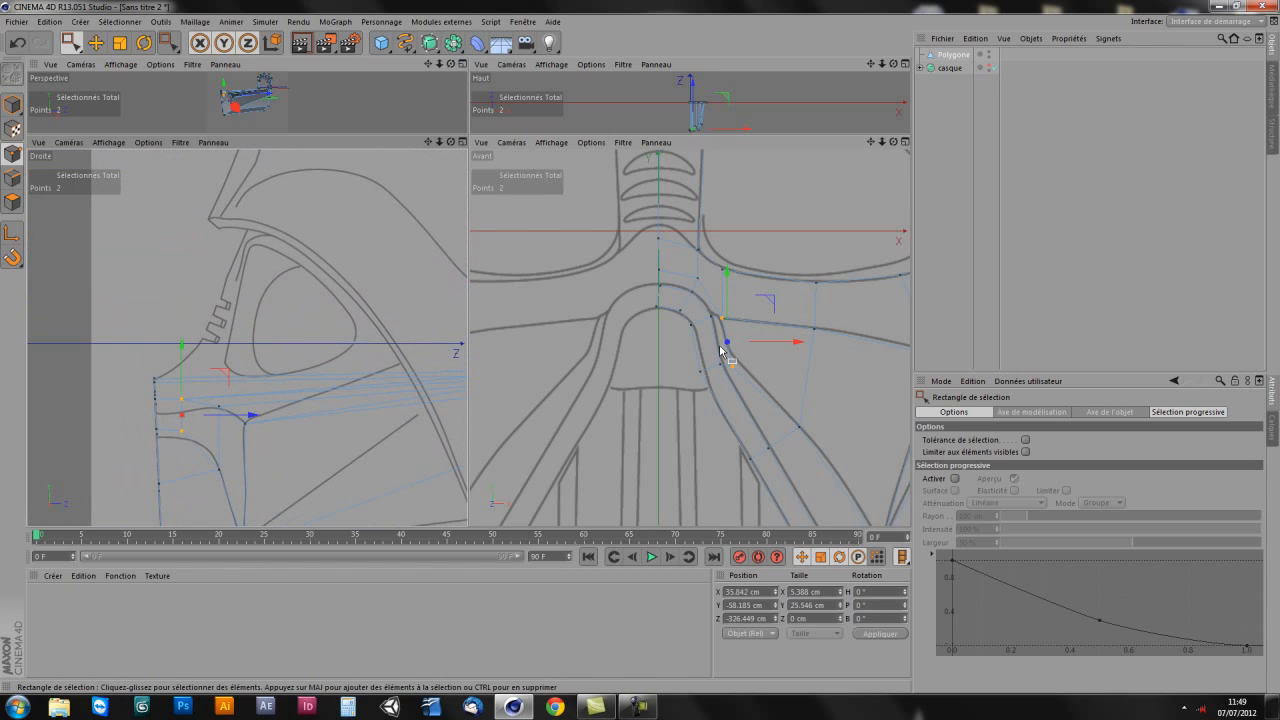
pyautogui.scroll(-6, 722, 350)
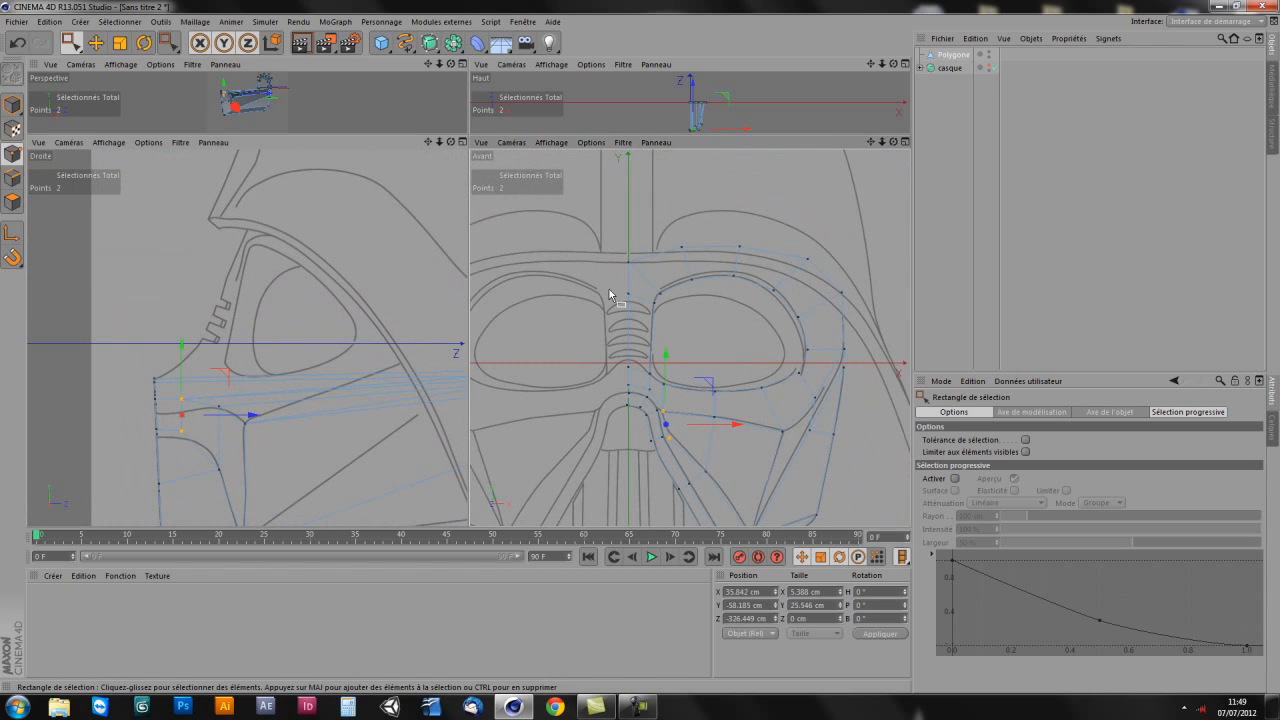
pyautogui.moveTo(606, 244); pyautogui.dragTo(640, 380)
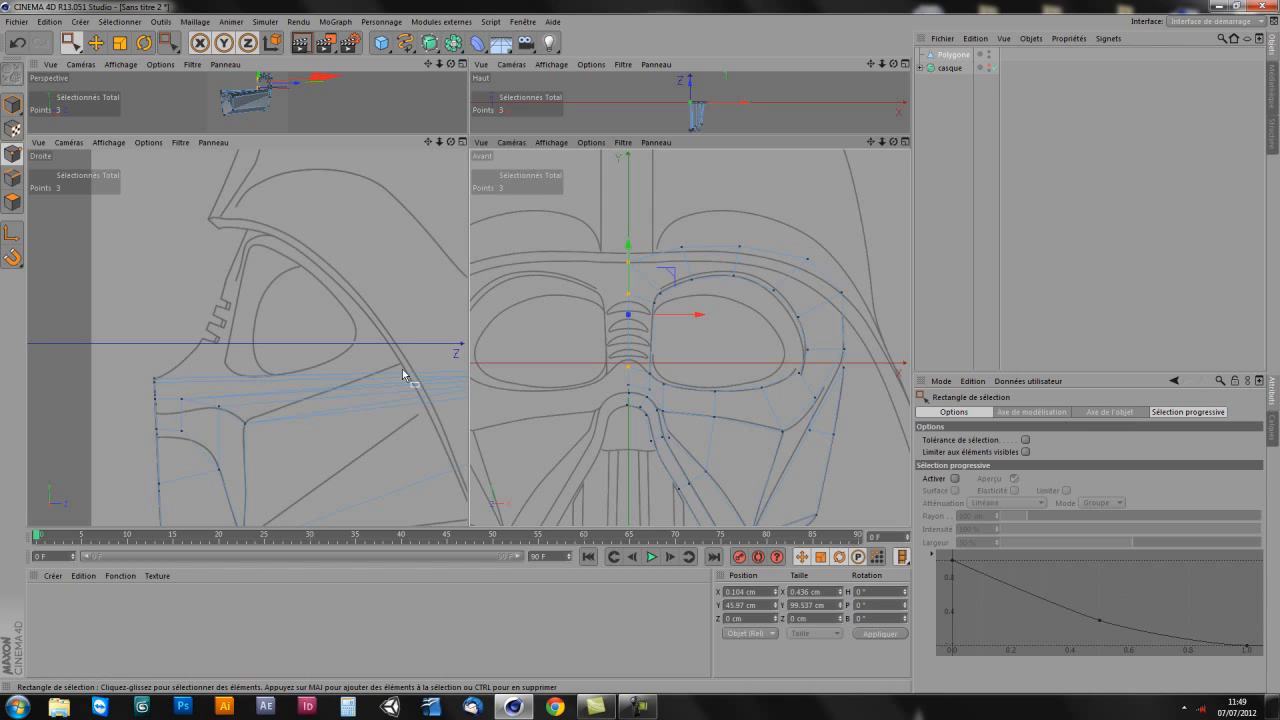
pyautogui.scroll(-5, 334, 377)
pyautogui.moveTo(457, 333); pyautogui.dragTo(296, 341)
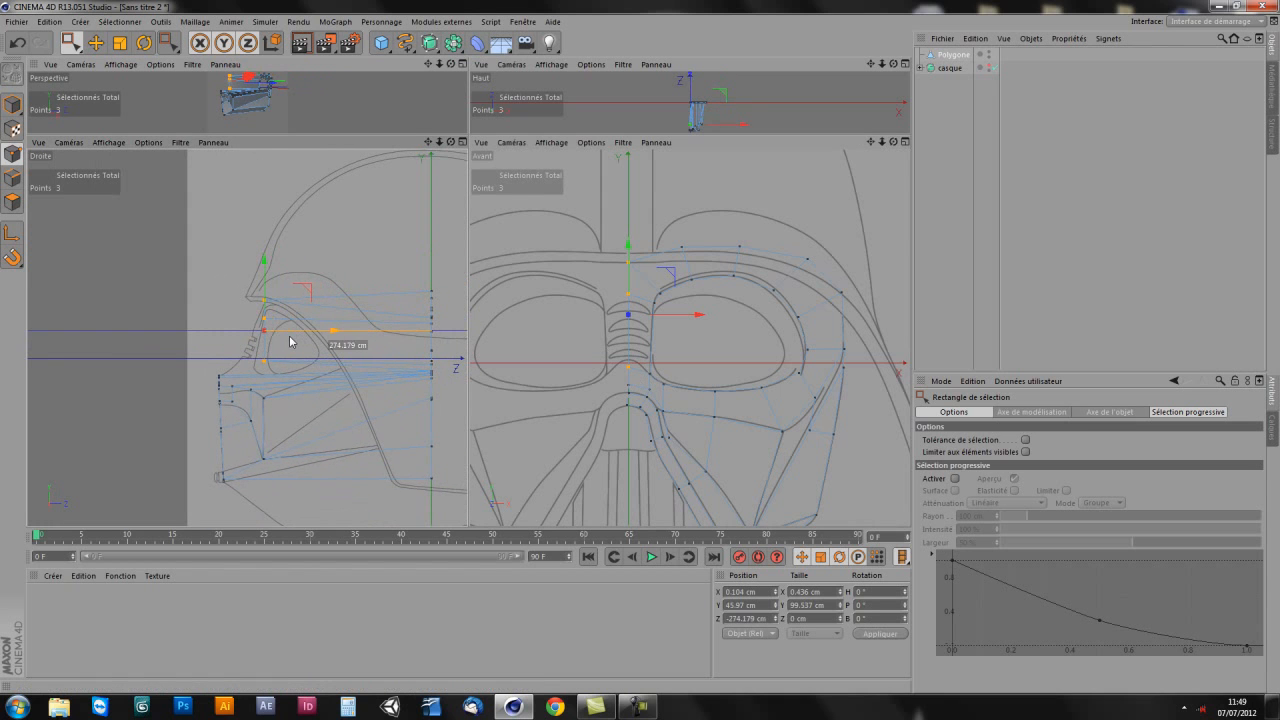
# Step: Fit the lower centreline points of the nose to the sloping nose profile in the side blueprint
pyautogui.scroll(5, 290, 341)
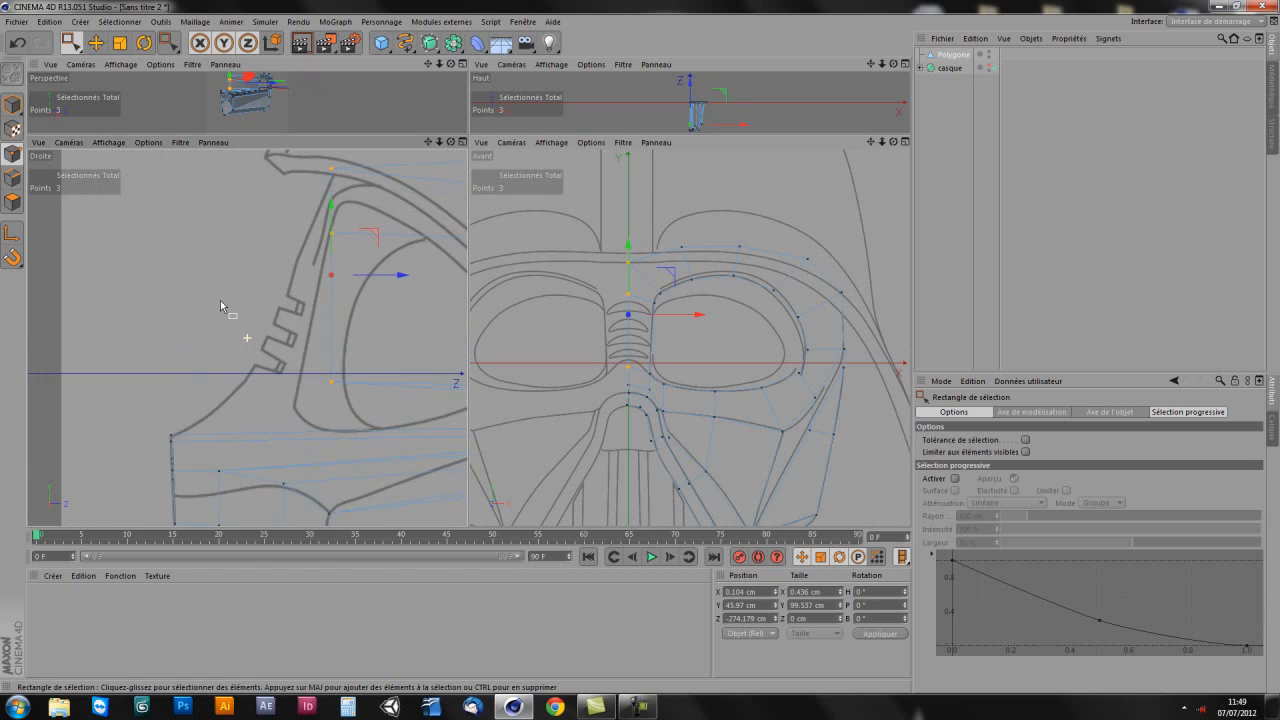
pyautogui.keyDown('alt'); pyautogui.moveTo(220, 300); pyautogui.dragTo(229, 331, button='middle'); pyautogui.keyUp('alt')
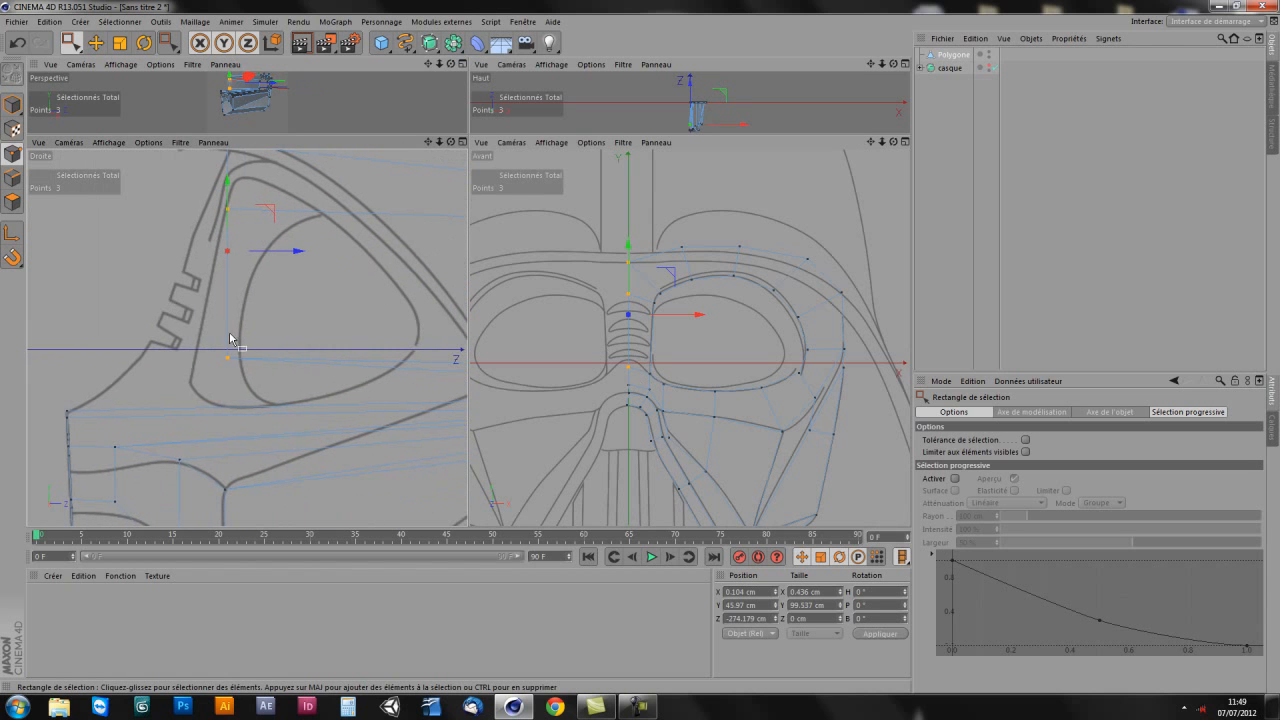
pyautogui.click(626, 381)
pyautogui.keyDown('alt'); pyautogui.moveTo(210, 395); pyautogui.dragTo(96, 366, button='middle'); pyautogui.keyUp('alt')
pyautogui.moveTo(455, 362); pyautogui.dragTo(125, 378)
pyautogui.keyDown('alt'); pyautogui.moveTo(100, 379); pyautogui.dragTo(311, 383, button='middle'); pyautogui.keyUp('alt')
pyautogui.keyDown('alt'); pyautogui.moveTo(310, 350); pyautogui.dragTo(393, 265, button='right'); pyautogui.keyUp('alt')
pyautogui.moveTo(417, 306); pyautogui.dragTo(311, 352)
pyautogui.keyDown('alt'); pyautogui.moveTo(311, 352); pyautogui.dragTo(252, 525, button='middle'); pyautogui.keyUp('alt')
# Step: Align the upper centreline points with the forehead profile, placing the topmost at about Y 102 cm, Z -269 cm
pyautogui.moveTo(303, 318); pyautogui.dragTo(303, 319)
pyautogui.moveTo(393, 303); pyautogui.dragTo(365, 302)
pyautogui.moveTo(354, 168); pyautogui.dragTo(260, 213)
pyautogui.moveTo(394, 200); pyautogui.dragTo(398, 209)
pyautogui.keyDown('alt'); pyautogui.moveTo(375, 271); pyautogui.dragTo(299, 379, button='middle'); pyautogui.keyUp('alt')
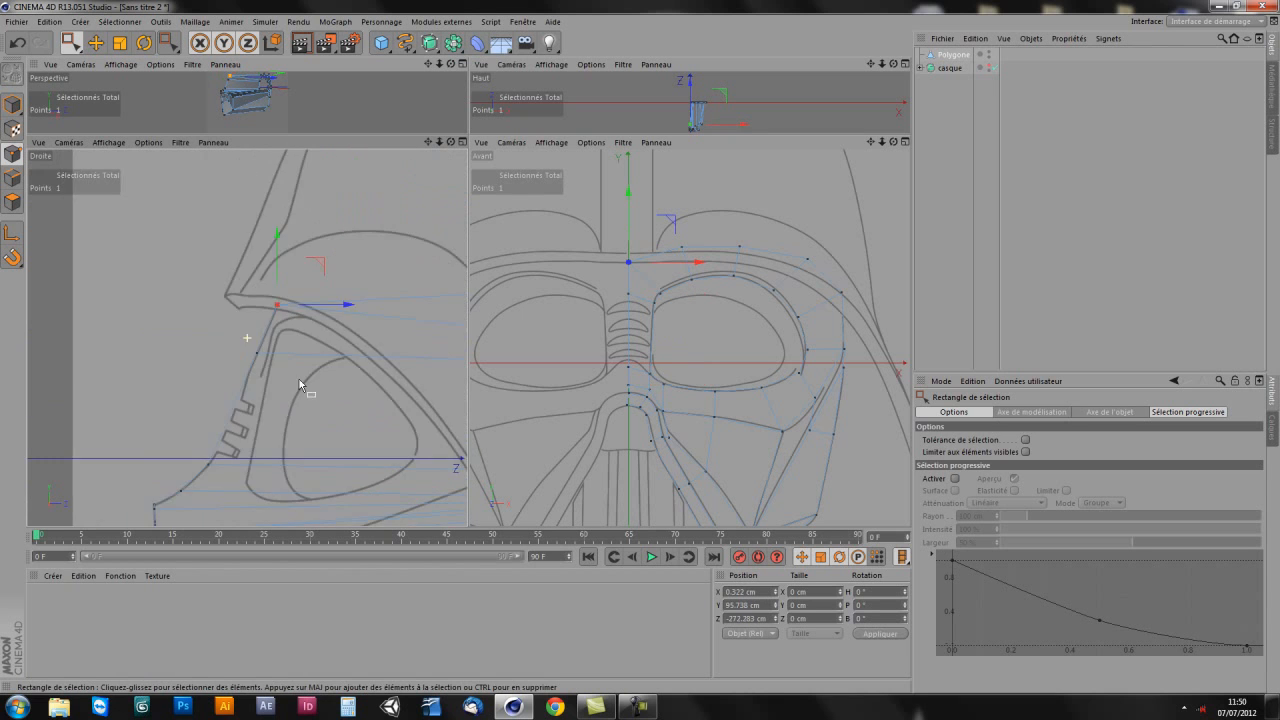
pyautogui.moveTo(320, 266); pyautogui.dragTo(325, 256)
# Step: Compare the side and front views around the mouth and nose to find which points still lack depth
pyautogui.moveTo(317, 366)
pyautogui.keyDown('alt'); pyautogui.mouseDown(button='middle')
pyautogui.moveTo(339, 323)
pyautogui.moveTo(309, 349)
pyautogui.moveTo(336, 287)
pyautogui.moveTo(338, 303)
pyautogui.mouseUp(button='middle'); pyautogui.keyUp('alt')
pyautogui.keyDown('alt'); pyautogui.moveTo(338, 303); pyautogui.dragTo(321, 334, button='right'); pyautogui.keyUp('alt')
pyautogui.keyDown('alt'); pyautogui.moveTo(321, 334); pyautogui.dragTo(307, 348, button='middle'); pyautogui.keyUp('alt')
pyautogui.keyDown('alt'); pyautogui.moveTo(676, 319); pyautogui.dragTo(641, 307, button='middle'); pyautogui.keyUp('alt')
pyautogui.keyDown('alt'); pyautogui.moveTo(299, 420); pyautogui.dragTo(257, 293, button='middle'); pyautogui.keyUp('alt')
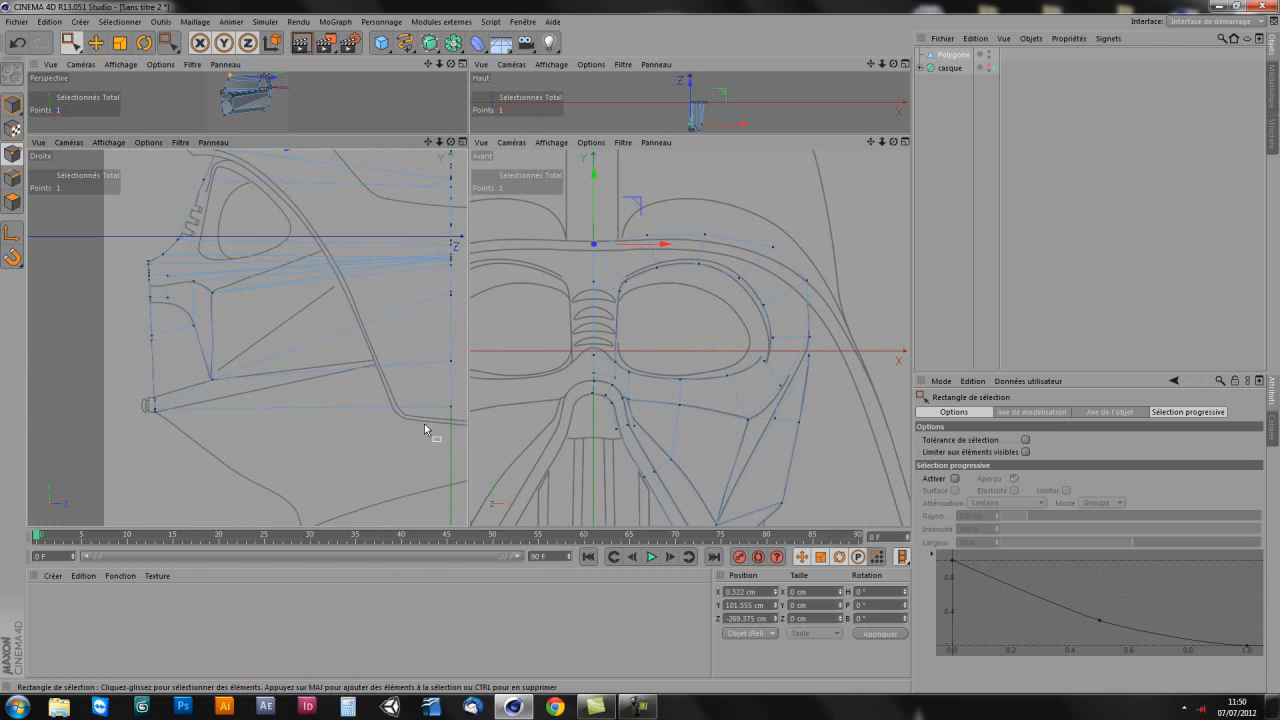
pyautogui.keyDown('alt'); pyautogui.moveTo(424, 423); pyautogui.dragTo(402, 415, button='middle'); pyautogui.keyUp('alt')
pyautogui.keyDown('alt'); pyautogui.moveTo(671, 424); pyautogui.dragTo(670, 304, button='middle'); pyautogui.keyUp('alt')
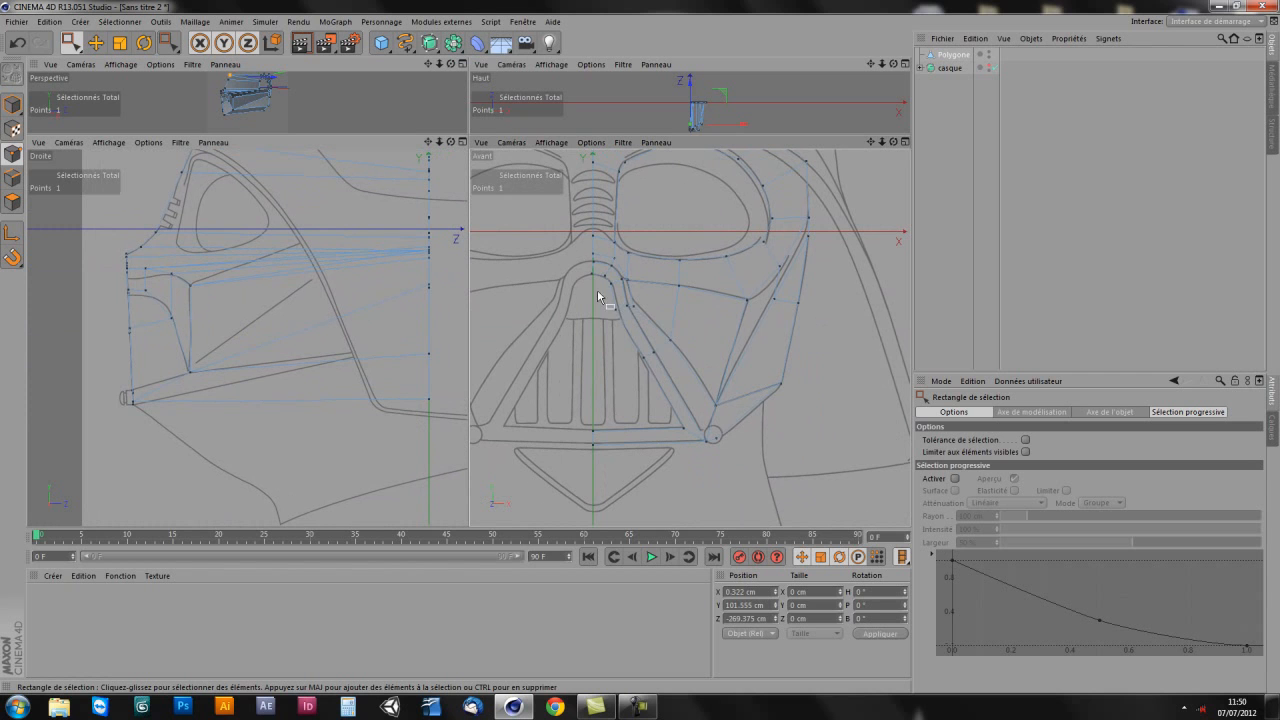
pyautogui.moveTo(633, 323); pyautogui.dragTo(688, 371)
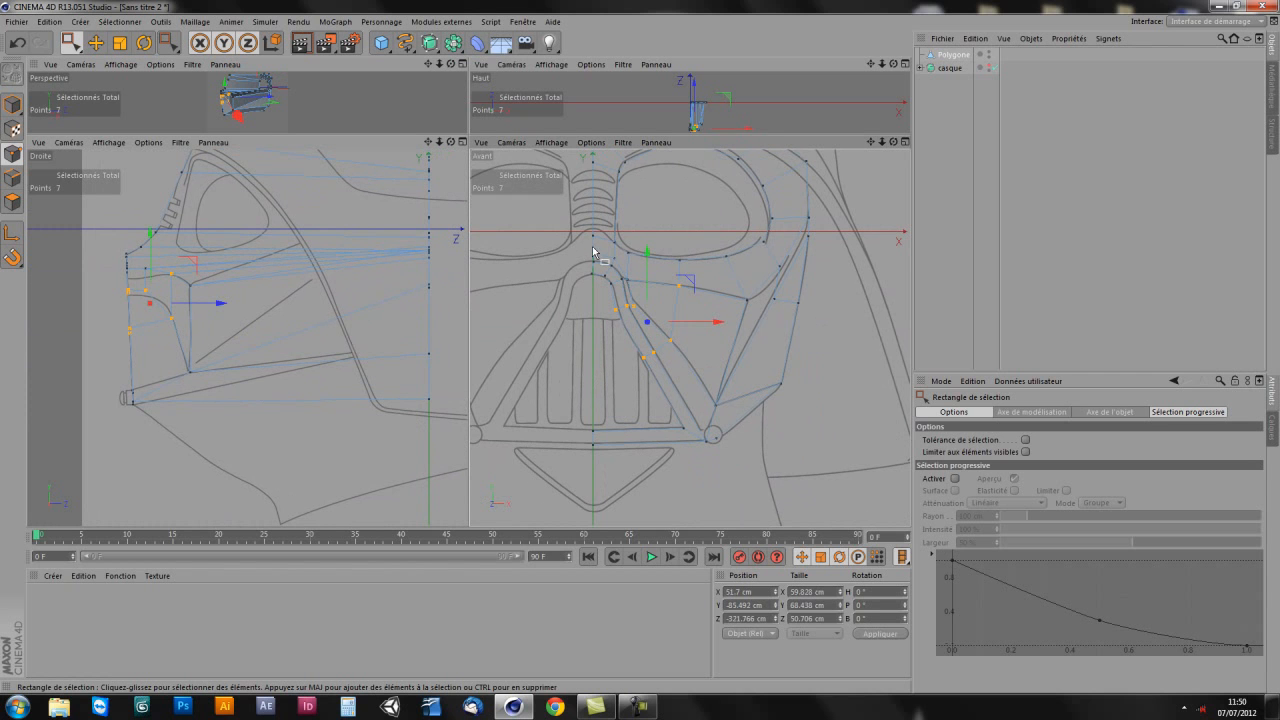
pyautogui.moveTo(575, 231); pyautogui.dragTo(639, 299)
pyautogui.keyDown('alt'); pyautogui.moveTo(603, 332); pyautogui.dragTo(630, 397, button='middle'); pyautogui.keyUp('alt')
pyautogui.keyDown('alt'); pyautogui.moveTo(544, 336); pyautogui.dragTo(682, 345, button='right'); pyautogui.keyUp('alt')
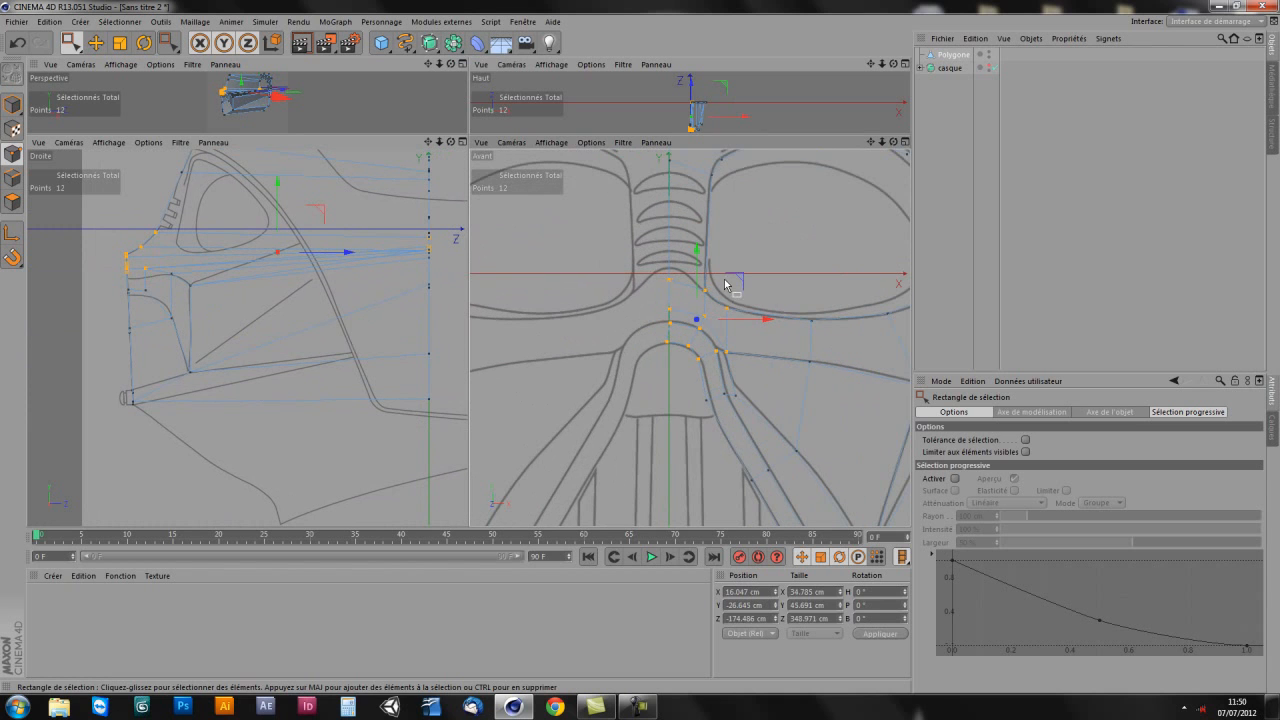
# Step: Move the three points beside the nose forward to about Z -293 cm, then shift the two on the eye contour to about Z -292 cm
pyautogui.moveTo(743, 320); pyautogui.dragTo(744, 321)
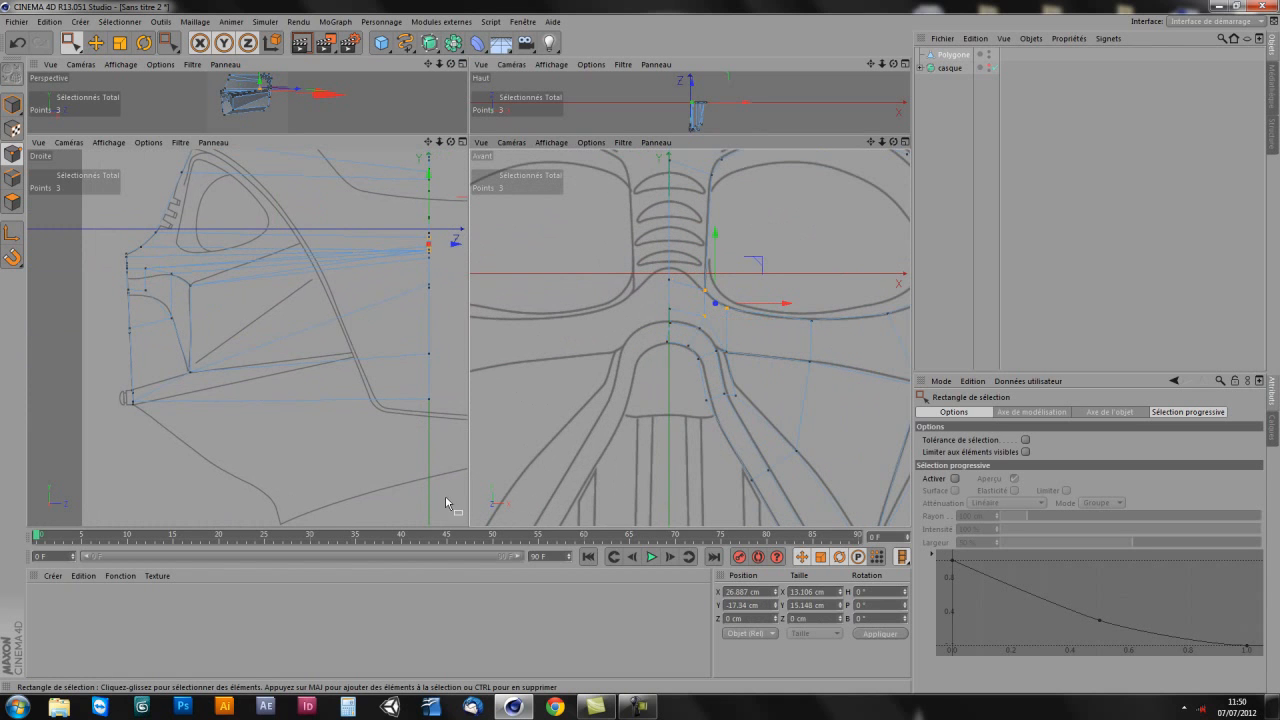
pyautogui.moveTo(452, 243); pyautogui.dragTo(196, 273)
pyautogui.keyDown('alt'); pyautogui.moveTo(164, 298); pyautogui.dragTo(276, 408, button='middle'); pyautogui.keyUp('alt')
pyautogui.keyDown('alt'); pyautogui.moveTo(274, 402); pyautogui.dragTo(349, 335, button='right'); pyautogui.keyUp('alt')
pyautogui.moveTo(698, 282); pyautogui.dragTo(747, 314)
pyautogui.moveTo(420, 257); pyautogui.dragTo(424, 256)
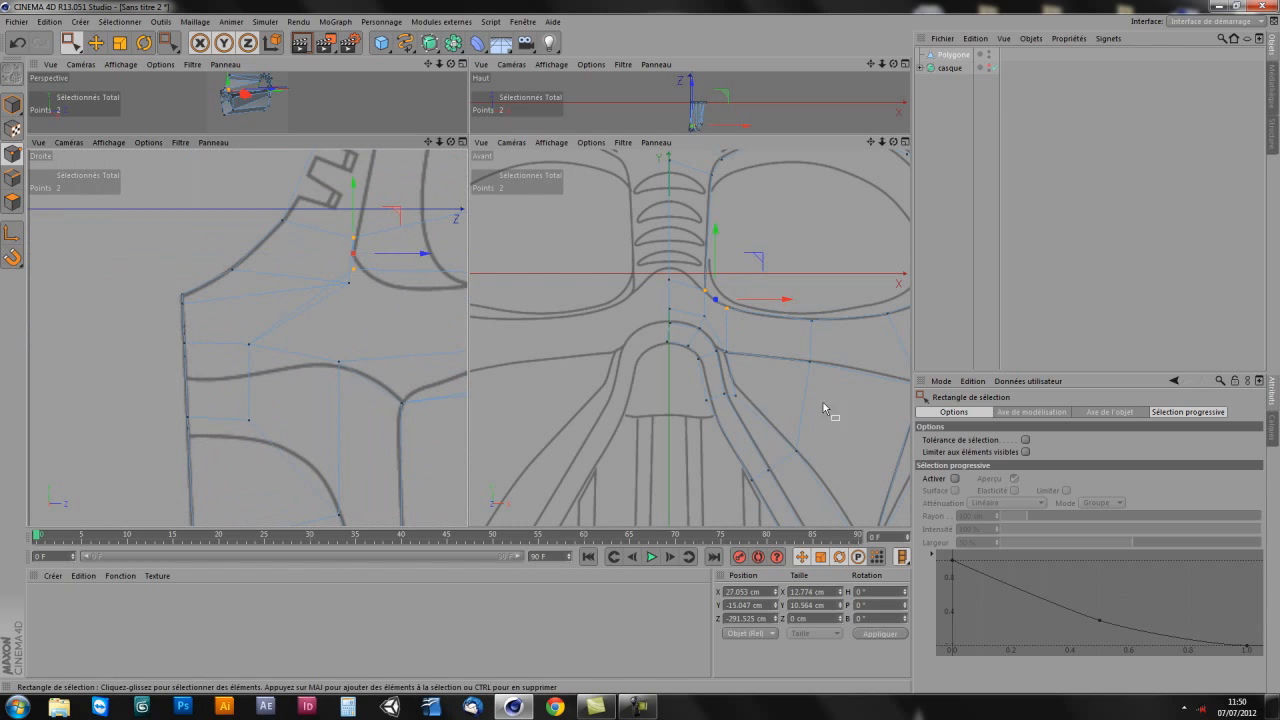
# Step: Move the point beside the nose to about Z -321 cm and the lower inner eye-corner point to about Y -21 cm, Z -289 cm
pyautogui.click(707, 316)
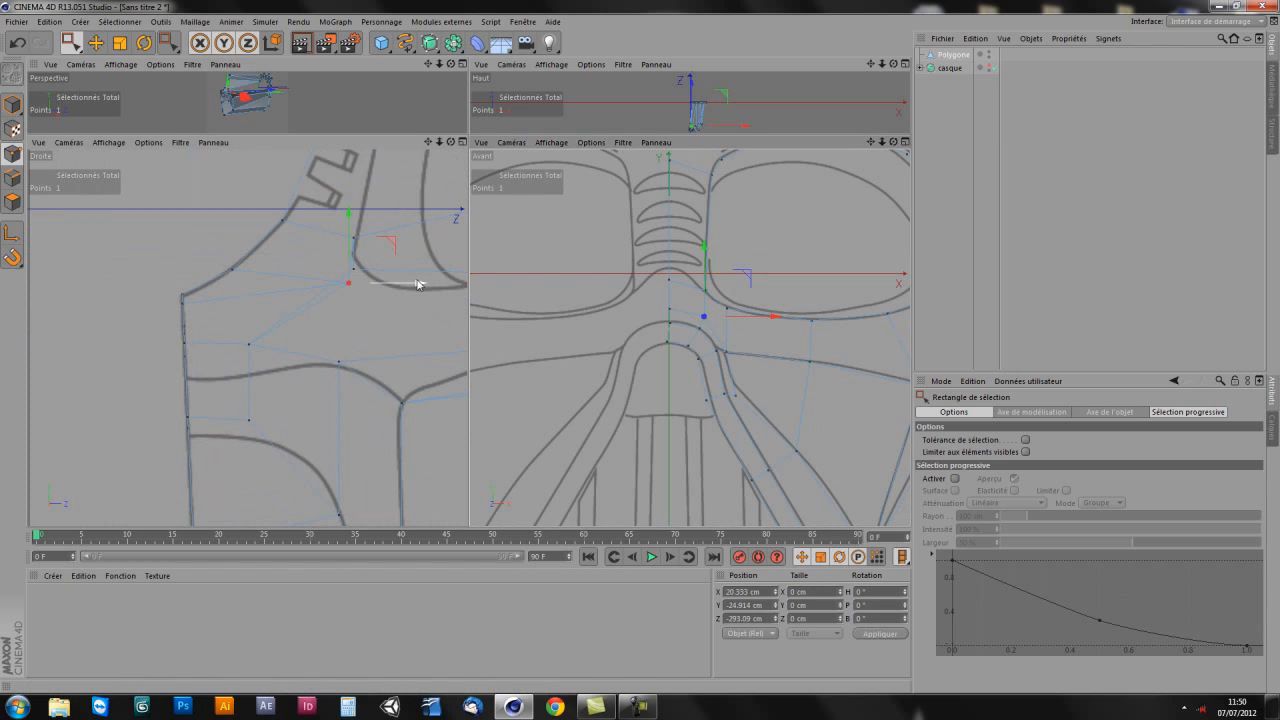
pyautogui.moveTo(418, 286); pyautogui.dragTo(335, 298)
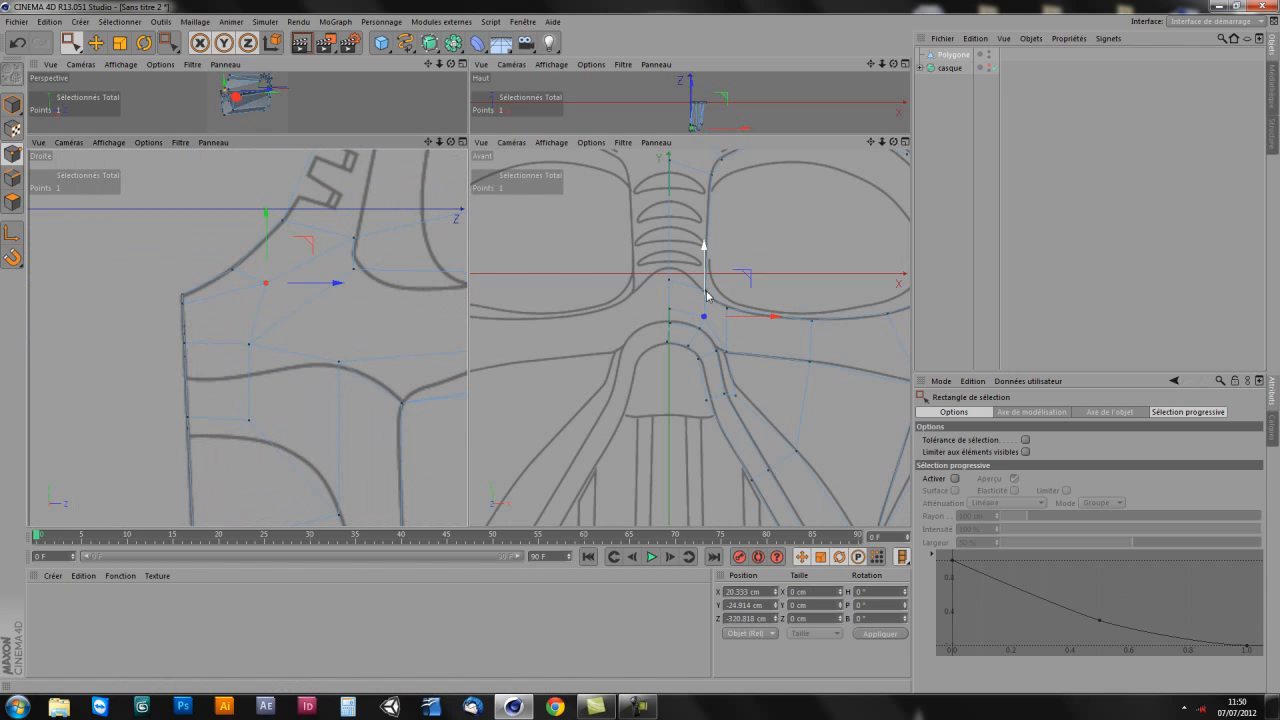
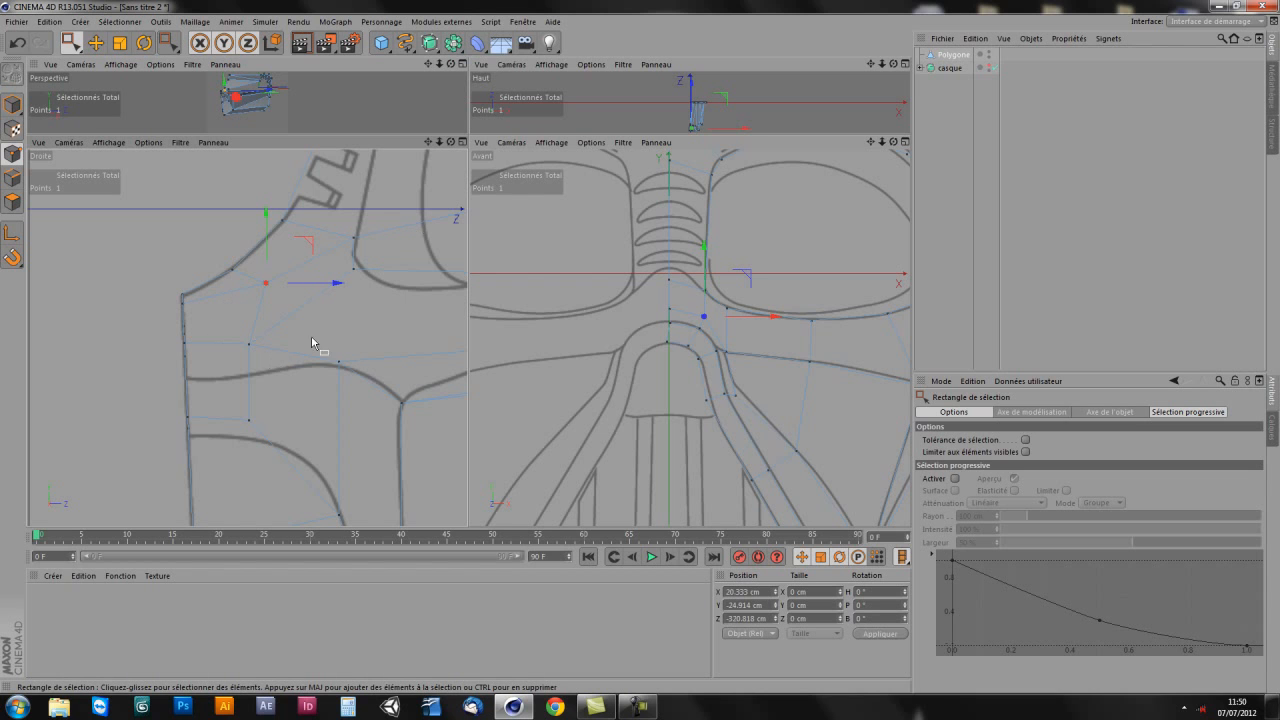
pyautogui.click(354, 267)
pyautogui.moveTo(399, 222)
pyautogui.mouseDown()
pyautogui.moveTo(423, 271)
pyautogui.moveTo(400, 229)
pyautogui.mouseUp()
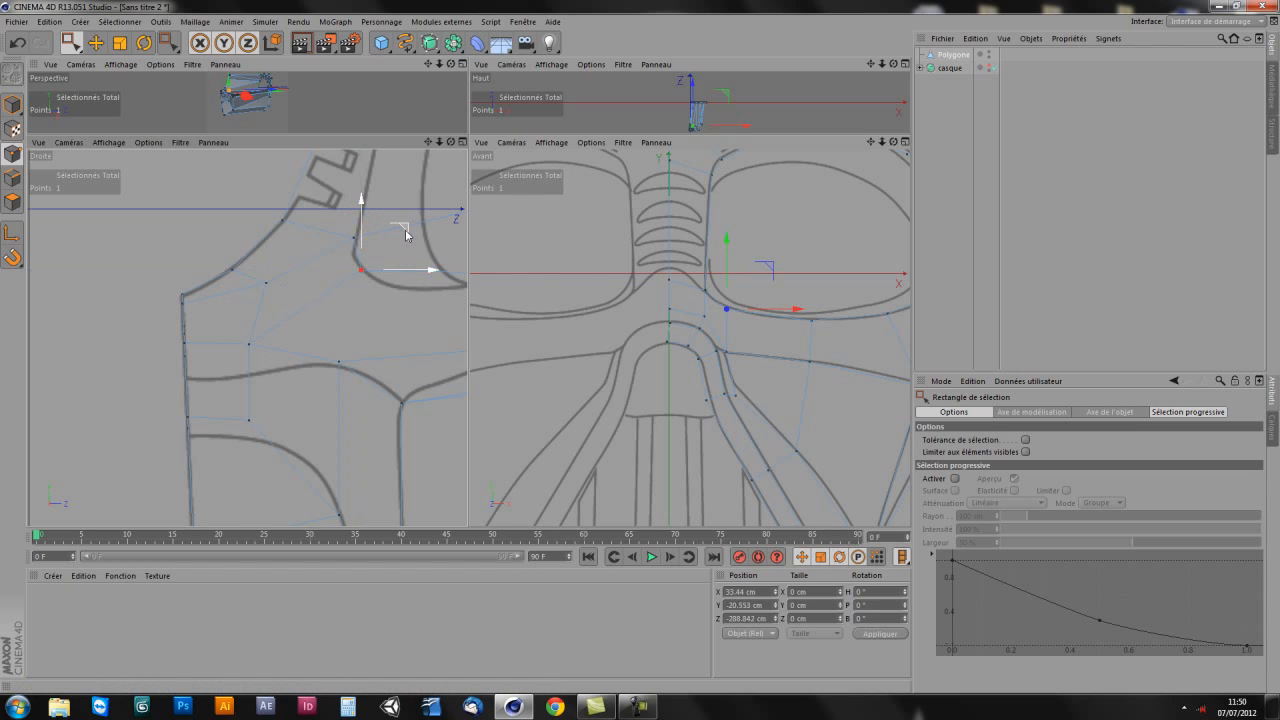
# Step: Select the two contour points beneath the eye and move them forward to the eye outline in the side blueprint
pyautogui.keyDown('alt'); pyautogui.moveTo(395, 361); pyautogui.dragTo(327, 373); pyautogui.keyUp('alt')
pyautogui.scroll(-3, 320, 370)
pyautogui.keyDown('alt'); pyautogui.moveTo(327, 373); pyautogui.dragTo(279, 410, button='middle'); pyautogui.keyUp('alt')
pyautogui.scroll(3, 279, 414)
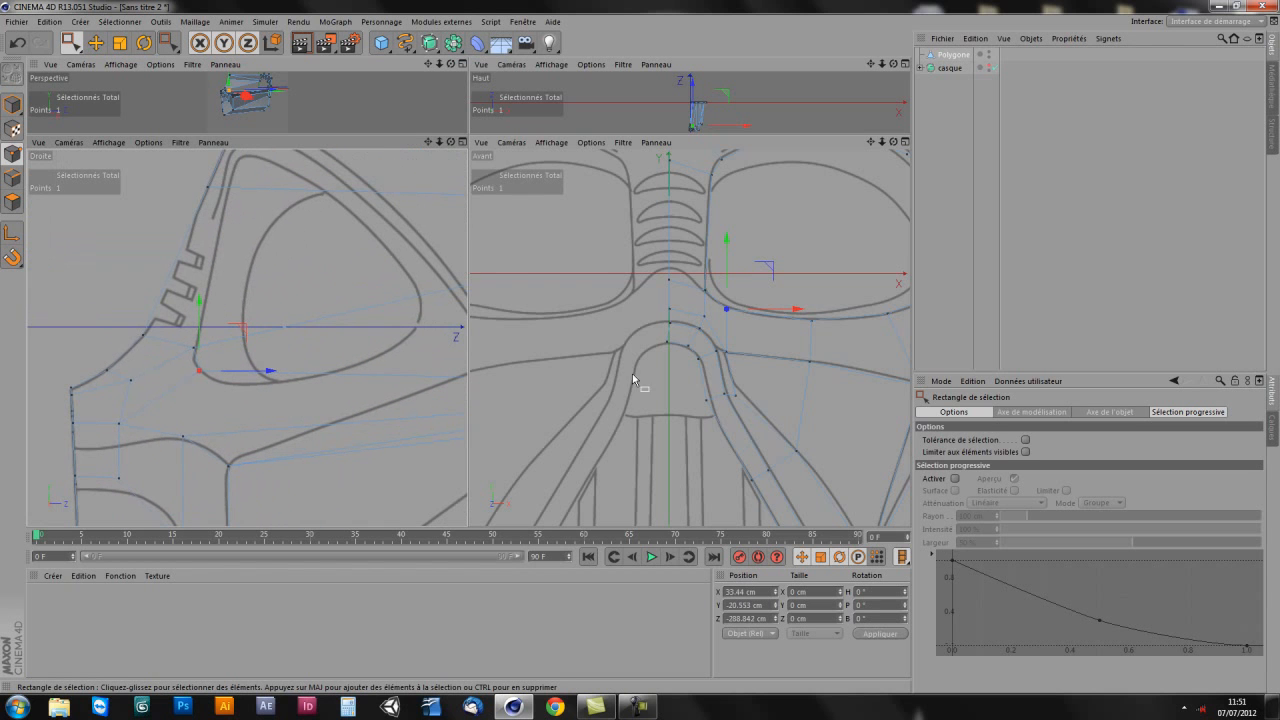
pyautogui.scroll(-5, 632, 373)
pyautogui.scroll(5, 716, 411)
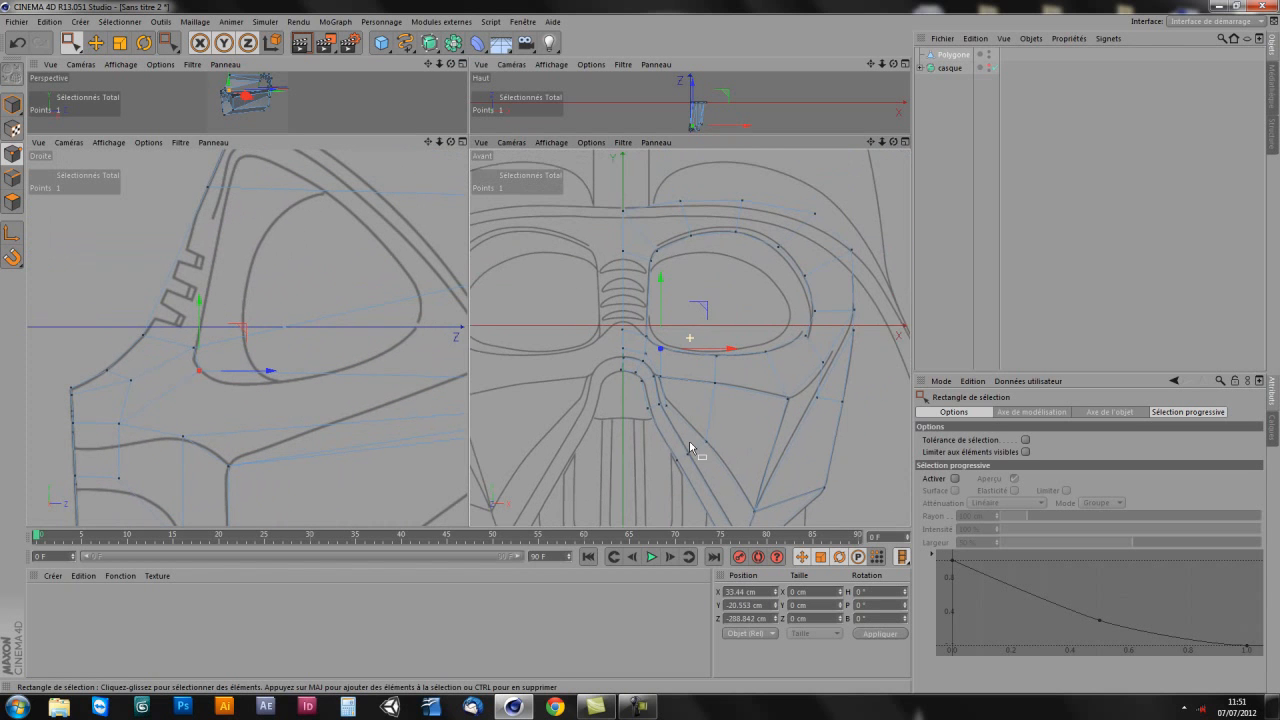
pyautogui.moveTo(702, 371); pyautogui.dragTo(702, 371)
pyautogui.scroll(-6, 254, 382)
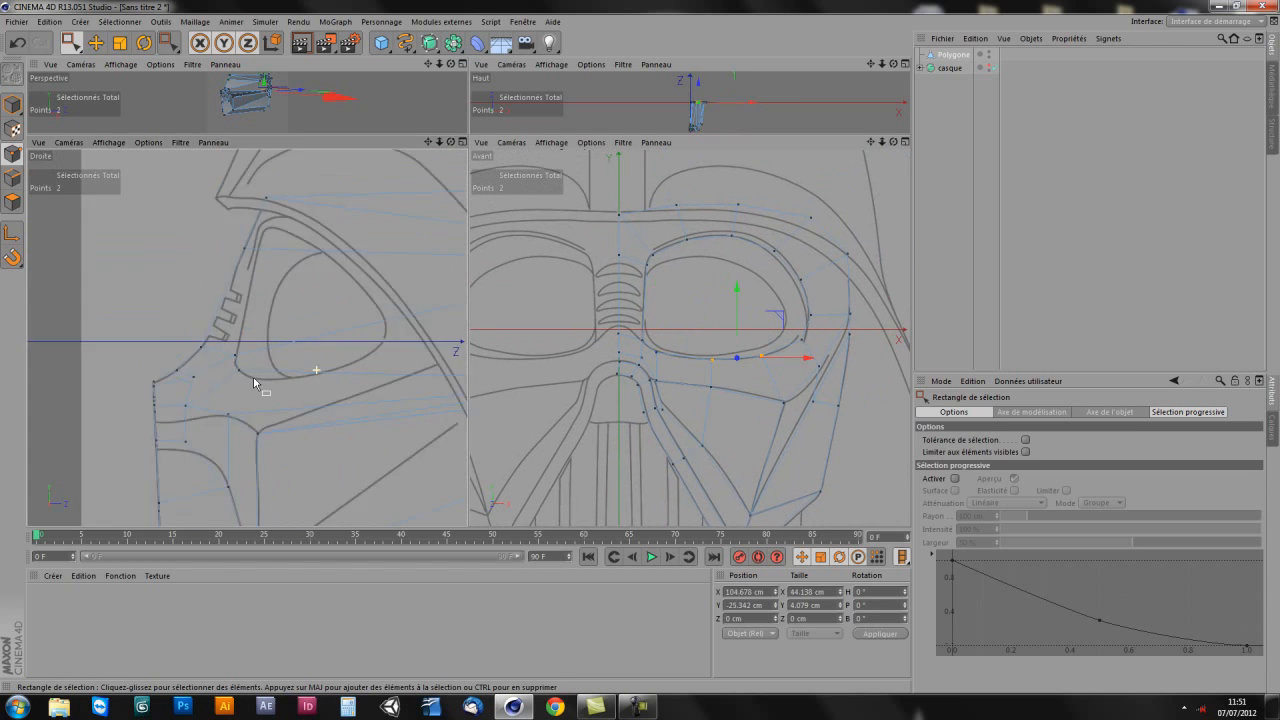
pyautogui.keyDown('alt'); pyautogui.moveTo(314, 401); pyautogui.dragTo(211, 409, button='middle'); pyautogui.keyUp('alt')
pyautogui.scroll(-1, 150, 399)
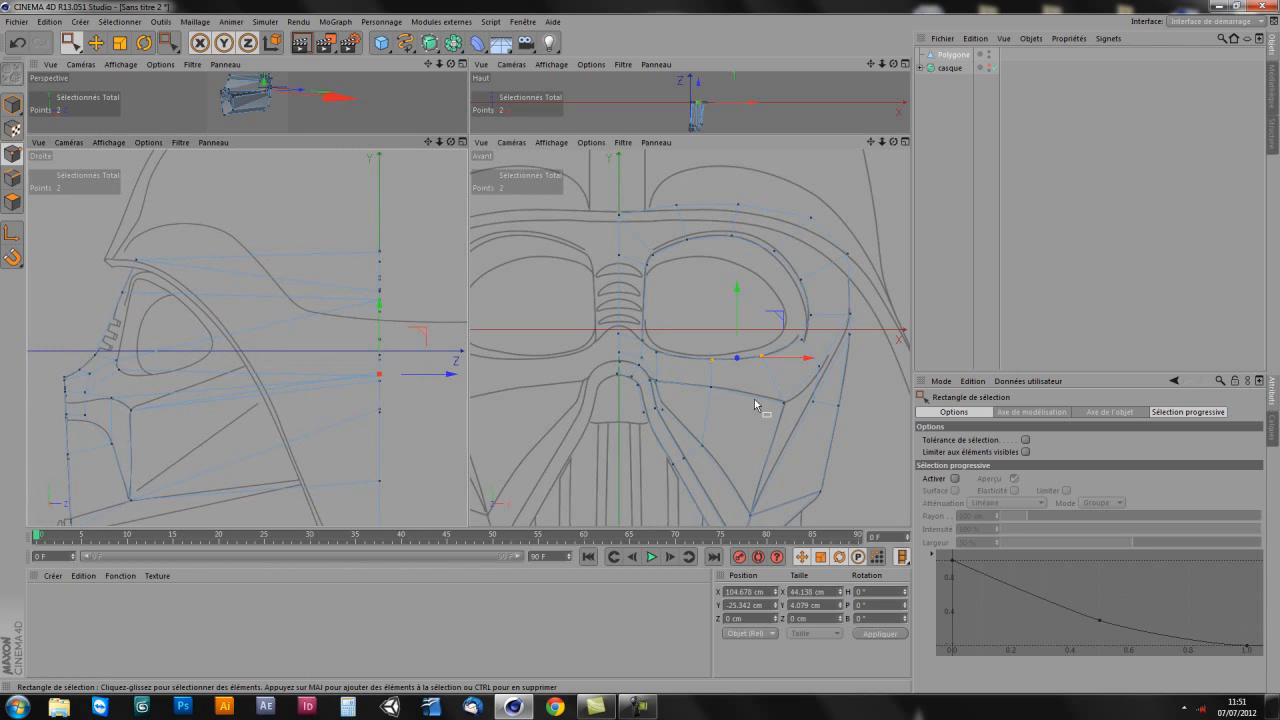
pyautogui.moveTo(449, 372); pyautogui.dragTo(199, 395)
# Step: Fit the two lower eye-contour points individually to the side outline, shifting the outer one back and placing the inner one at about Z -274 cm
pyautogui.keyDown('alt'); pyautogui.moveTo(219, 400); pyautogui.dragTo(373, 398, button='middle'); pyautogui.keyUp('alt')
pyautogui.scroll(6, 338, 396)
pyautogui.keyDown('alt'); pyautogui.moveTo(270, 411); pyautogui.dragTo(368, 461, button='middle'); pyautogui.keyUp('alt')
pyautogui.moveTo(235, 367); pyautogui.dragTo(281, 380)
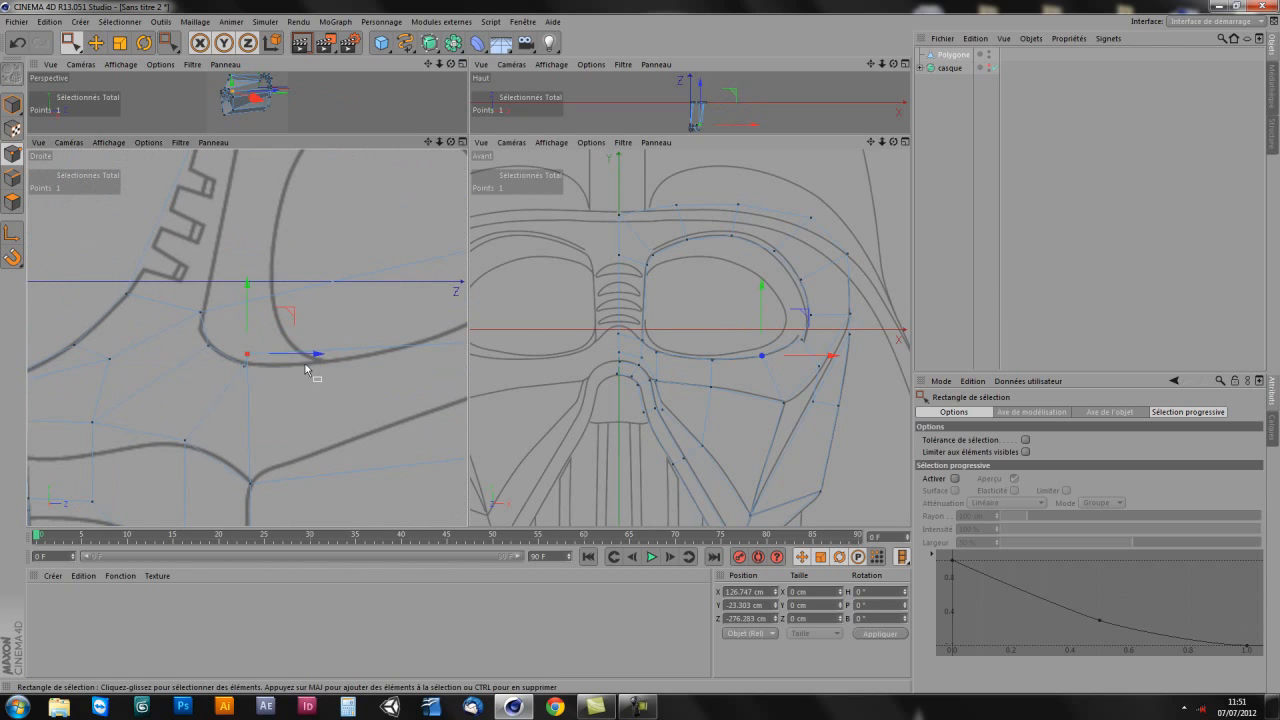
pyautogui.moveTo(320, 362); pyautogui.dragTo(432, 359)
pyautogui.click(246, 366)
pyautogui.moveTo(313, 368); pyautogui.dragTo(326, 371)
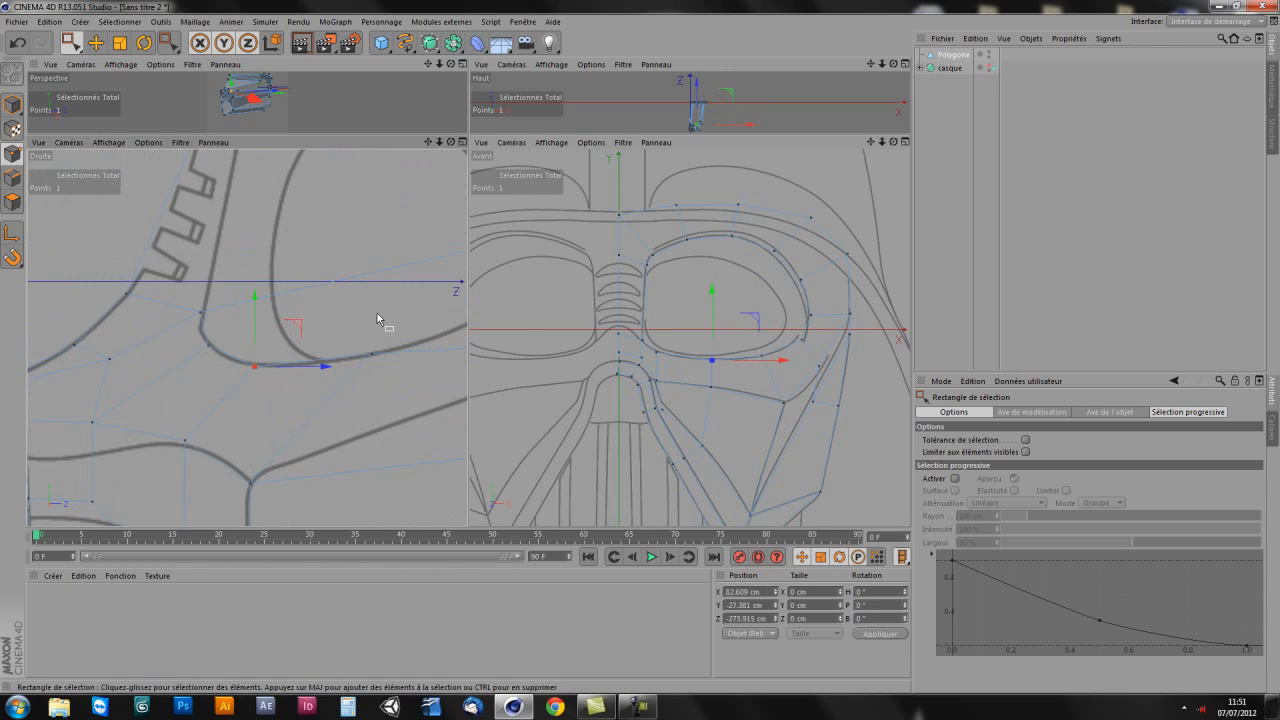
# Step: Select the three points on the eye's outer contour and move them forward to about Z -198 cm
pyautogui.scroll(-5, 293, 385)
pyautogui.scroll(-1, 300, 385)
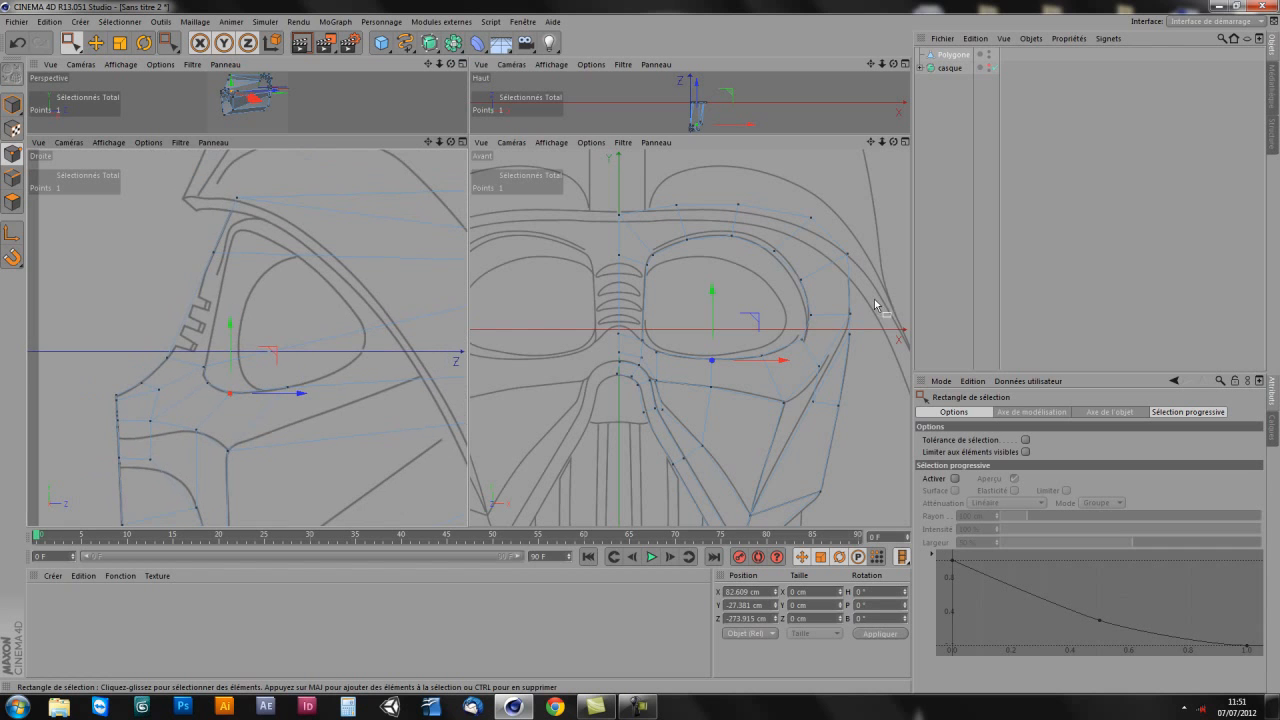
pyautogui.moveTo(790, 278); pyautogui.dragTo(830, 352)
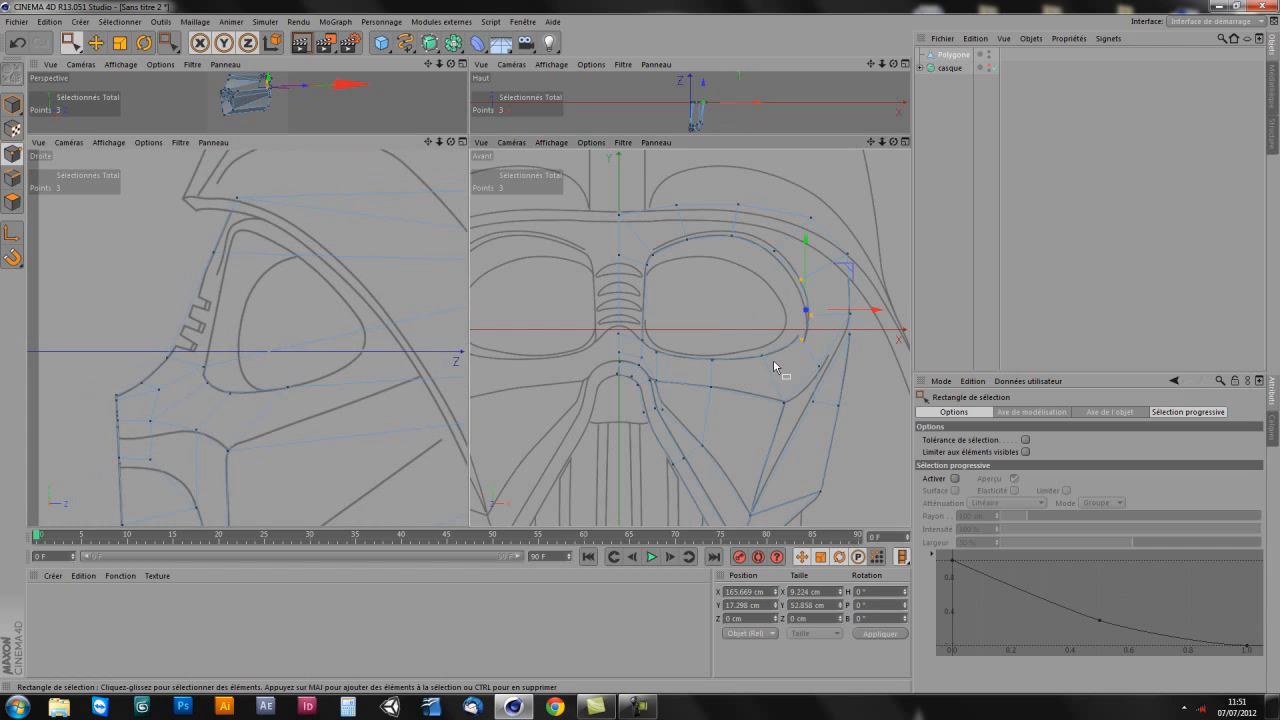
pyautogui.scroll(-3, 201, 339)
pyautogui.scroll(-2, 198, 352)
pyautogui.moveTo(436, 337); pyautogui.dragTo(287, 350)
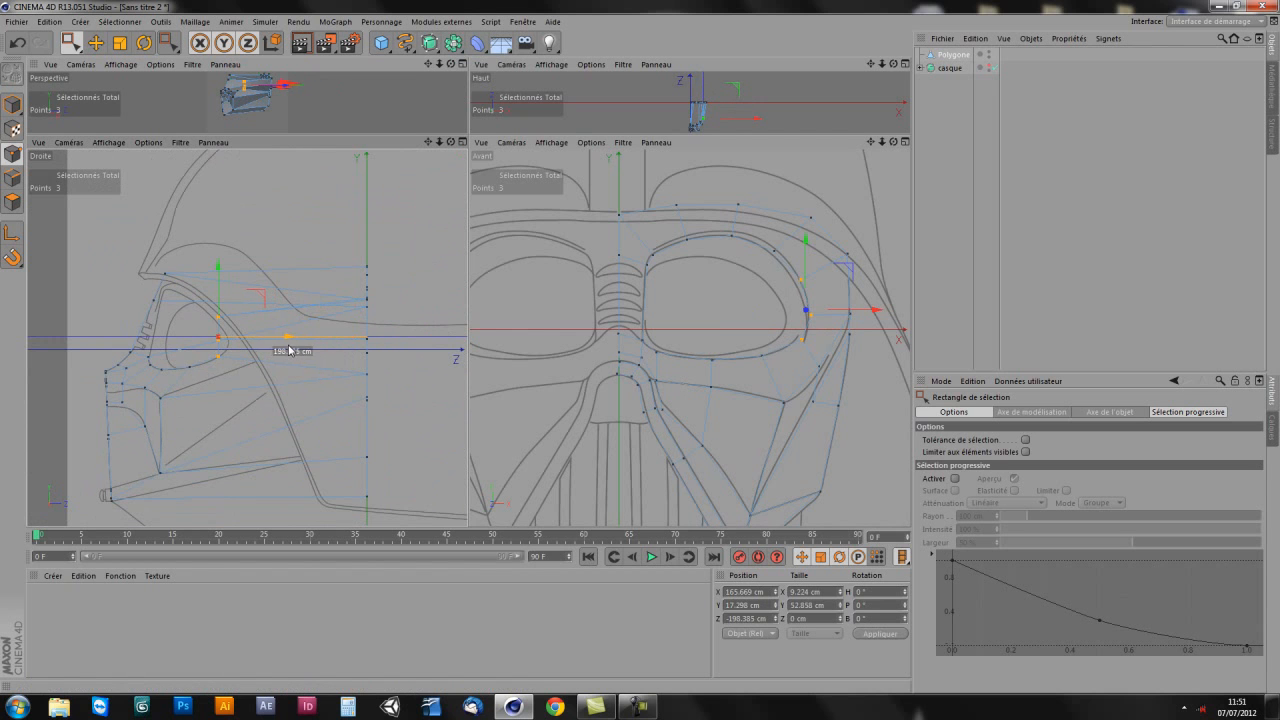
# Step: Adjust the three outer eye points individually to the side outline, placing the upper one at about Z -203 cm
pyautogui.scroll(6, 341, 402)
pyautogui.moveTo(354, 303)
pyautogui.mouseDown()
pyautogui.moveTo(300, 305)
pyautogui.moveTo(312, 333)
pyautogui.moveTo(399, 323)
pyautogui.moveTo(377, 303)
pyautogui.mouseUp()
pyautogui.moveTo(300, 400); pyautogui.dragTo(334, 362)
pyautogui.moveTo(276, 210); pyautogui.dragTo(339, 219)
pyautogui.keyDown('alt'); pyautogui.moveTo(306, 295); pyautogui.dragTo(383, 364, button='middle'); pyautogui.keyUp('alt')
pyautogui.moveTo(409, 337); pyautogui.dragTo(401, 345)
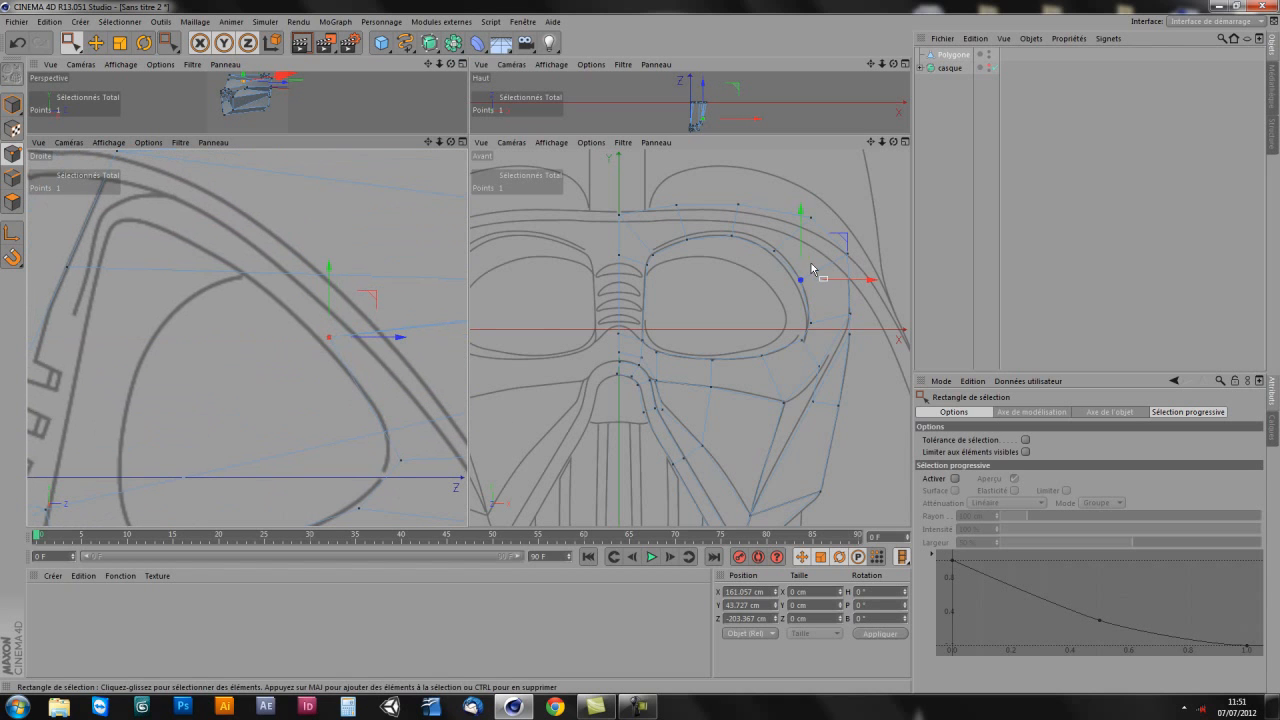
# Step: Select the three points along the eye's upper contour and move them forward to about Z -233 cm
pyautogui.click(773, 250)
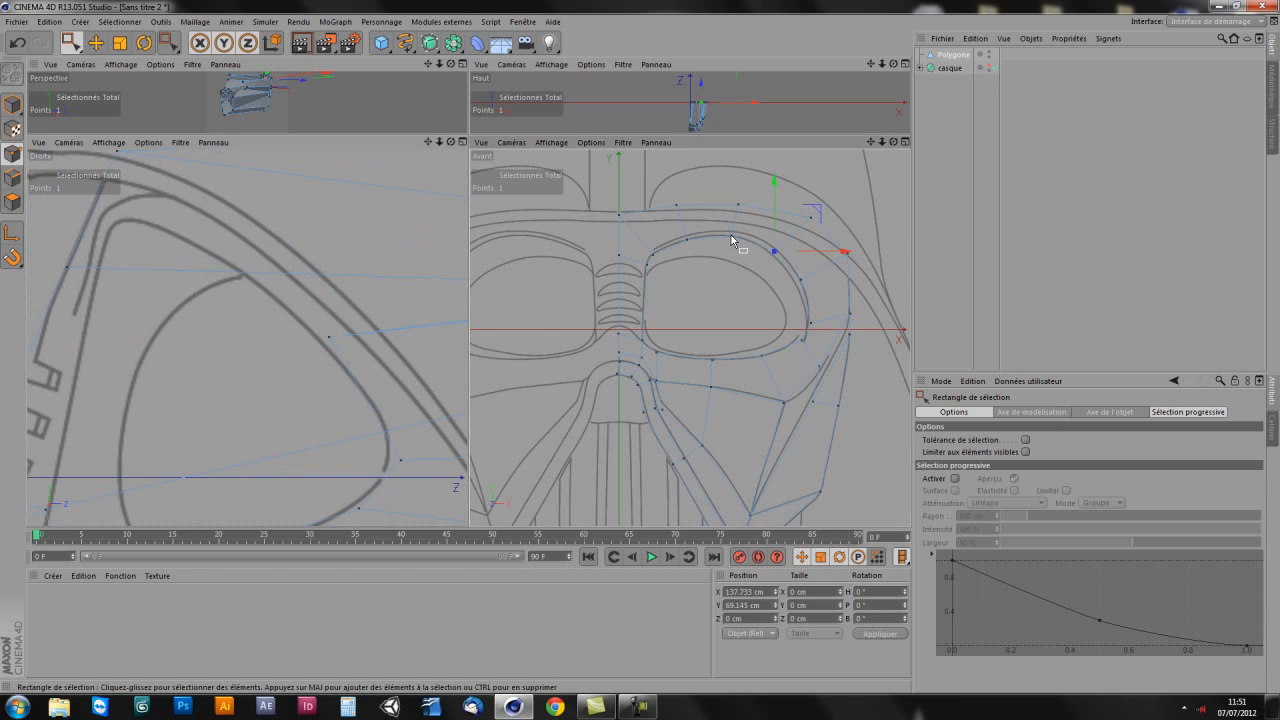
pyautogui.moveTo(678, 229); pyautogui.dragTo(798, 268)
pyautogui.scroll(-5, 76, 345)
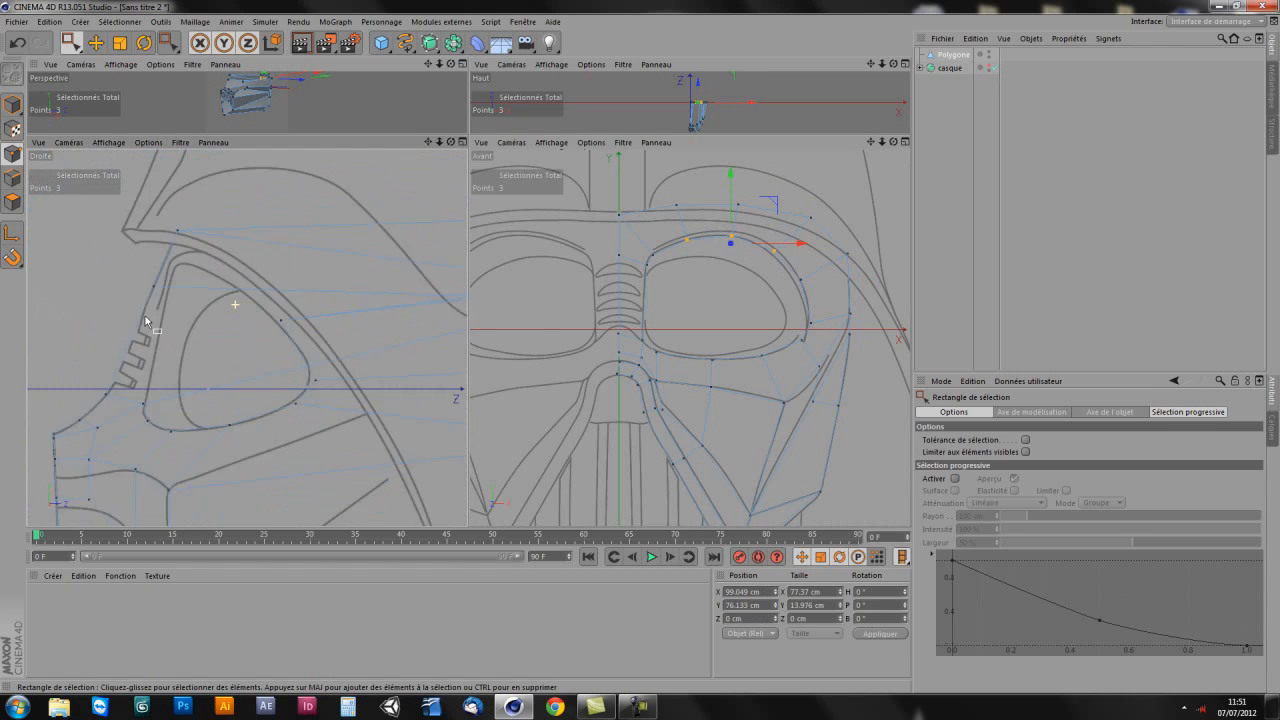
pyautogui.scroll(-3, 234, 305)
pyautogui.moveTo(443, 292); pyautogui.dragTo(255, 335)
# Step: Bring the inner and middle upper eye-contour points forward to the side outline, placing the middle one at about Z -272 cm
pyautogui.scroll(10, 255, 335)
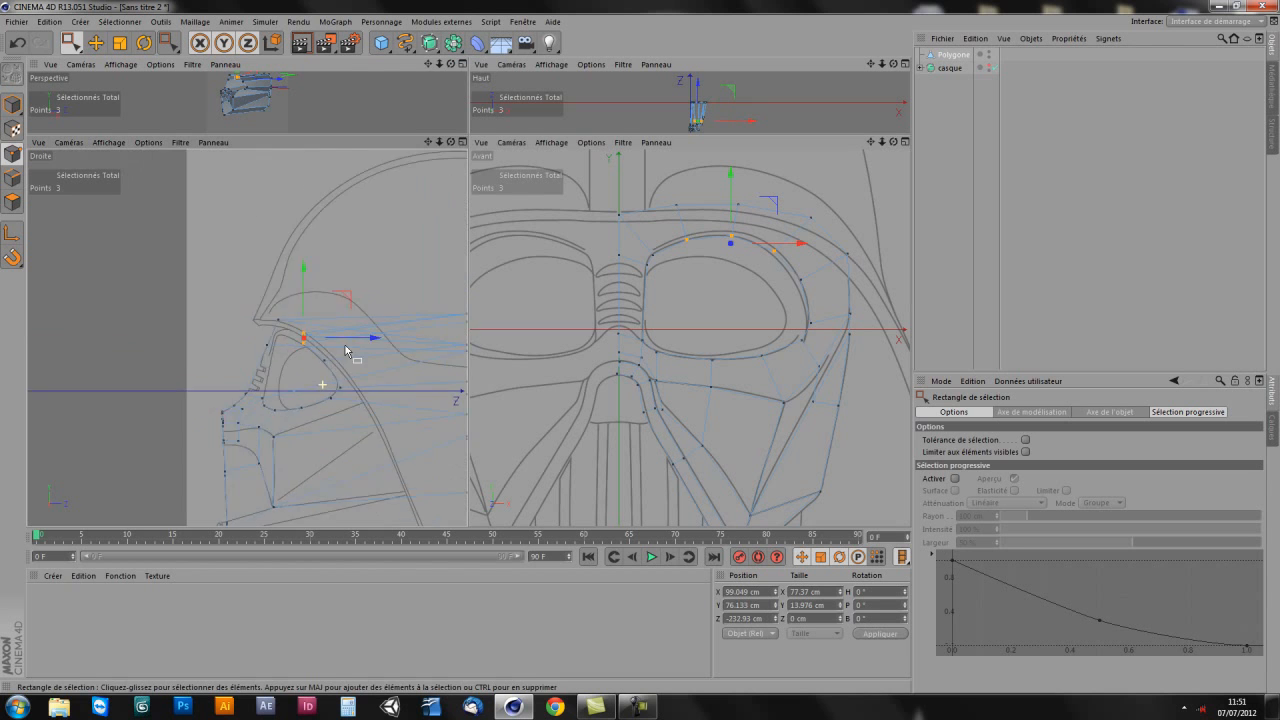
pyautogui.moveTo(358, 294); pyautogui.dragTo(194, 283)
pyautogui.click(258, 257)
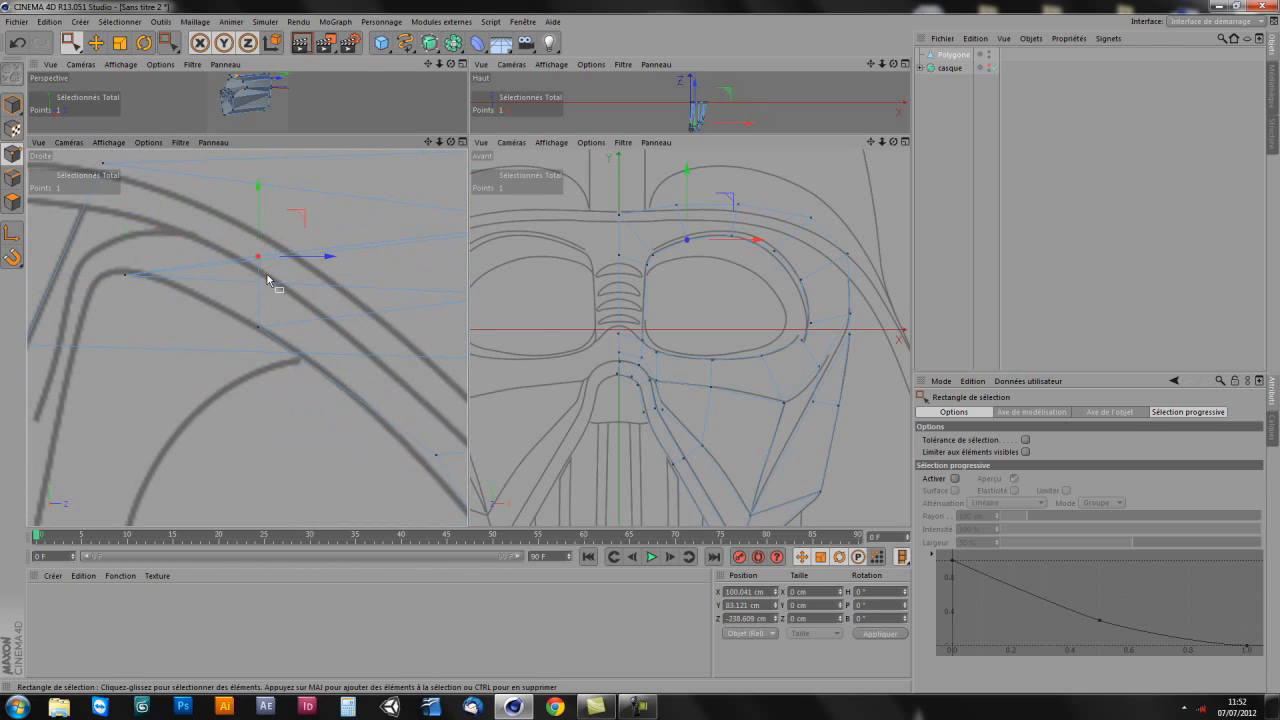
pyautogui.moveTo(325, 262); pyautogui.dragTo(164, 281)
pyautogui.click(122, 273)
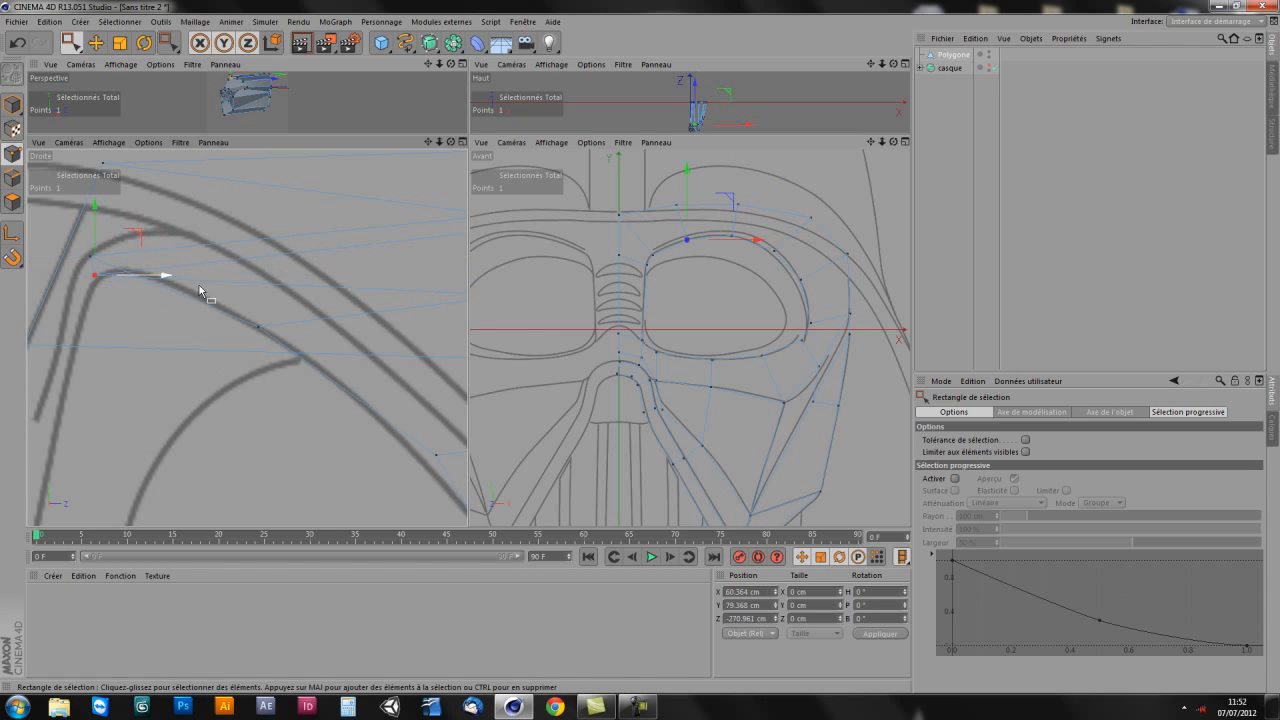
pyautogui.click(730, 237)
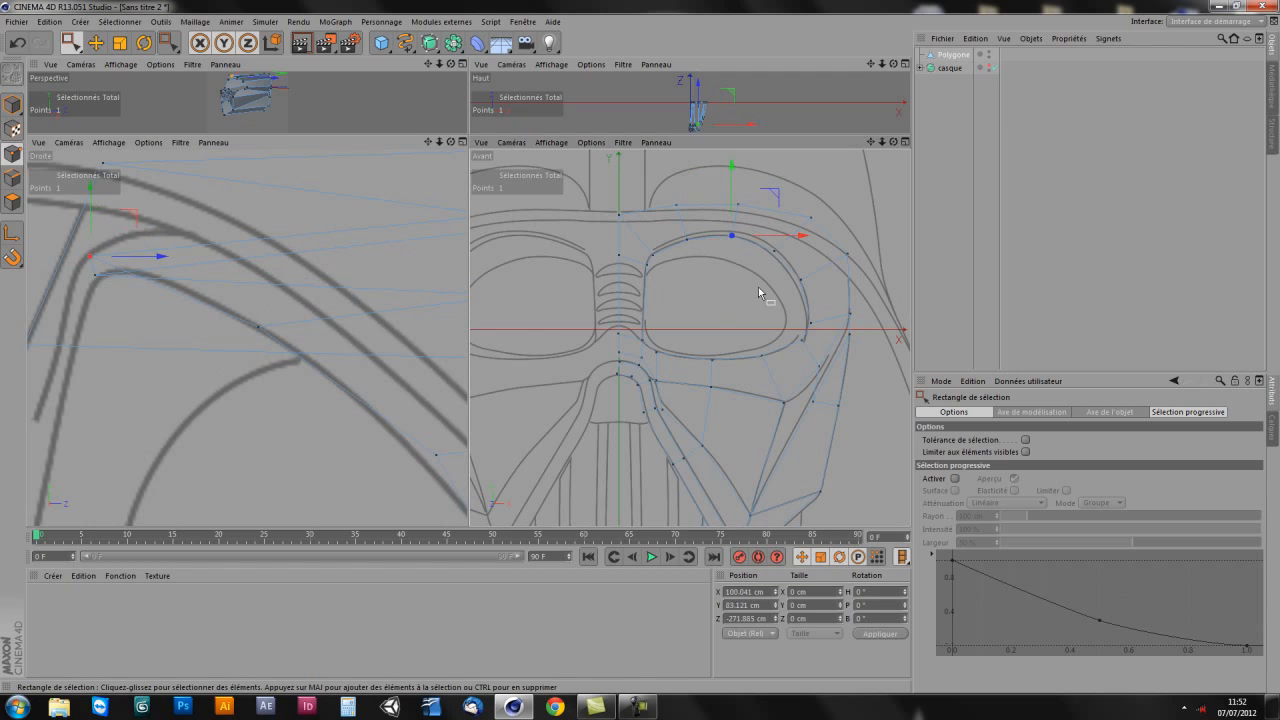
pyautogui.click(686, 240)
pyautogui.moveTo(164, 277)
pyautogui.mouseDown()
pyautogui.moveTo(151, 277)
pyautogui.moveTo(160, 290)
pyautogui.mouseUp()
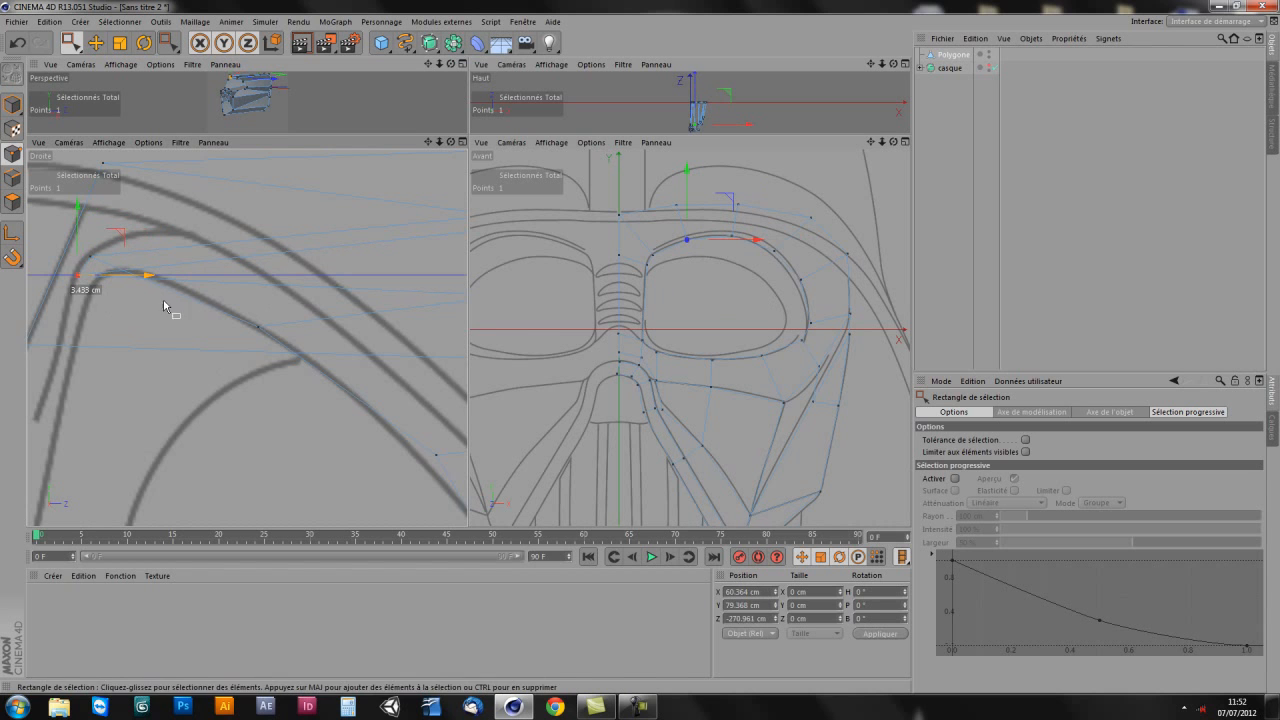
# Step: Fit the outermost upper eye-contour point to the side outline and place the neighbouring outer point at about Z -203 cm
pyautogui.click(258, 327)
pyautogui.moveTo(323, 328); pyautogui.dragTo(346, 327)
pyautogui.keyDown('alt'); pyautogui.moveTo(337, 346); pyautogui.dragTo(247, 355, button='right'); pyautogui.keyUp('alt')
pyautogui.keyDown('alt'); pyautogui.moveTo(247, 338); pyautogui.dragTo(347, 361, button='middle'); pyautogui.keyUp('alt')
pyautogui.click(358, 329)
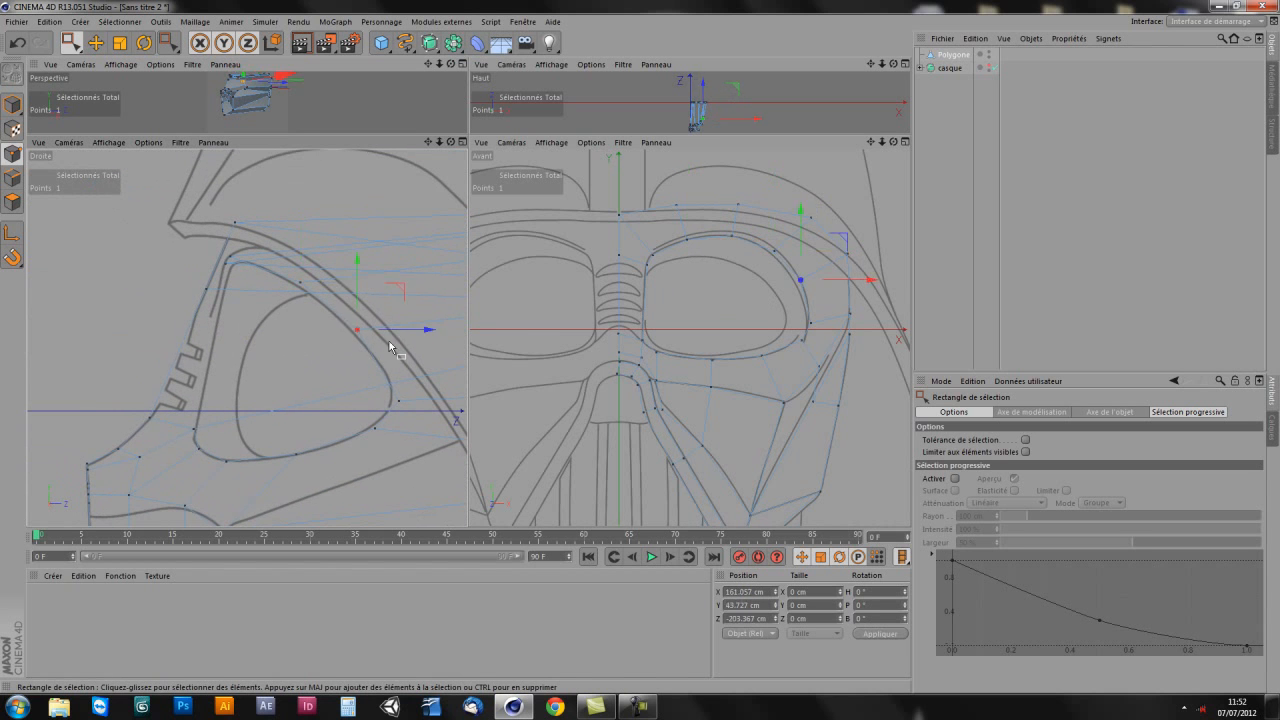
pyautogui.keyDown('alt'); pyautogui.moveTo(271, 382); pyautogui.dragTo(282, 378, button='middle'); pyautogui.keyUp('alt')
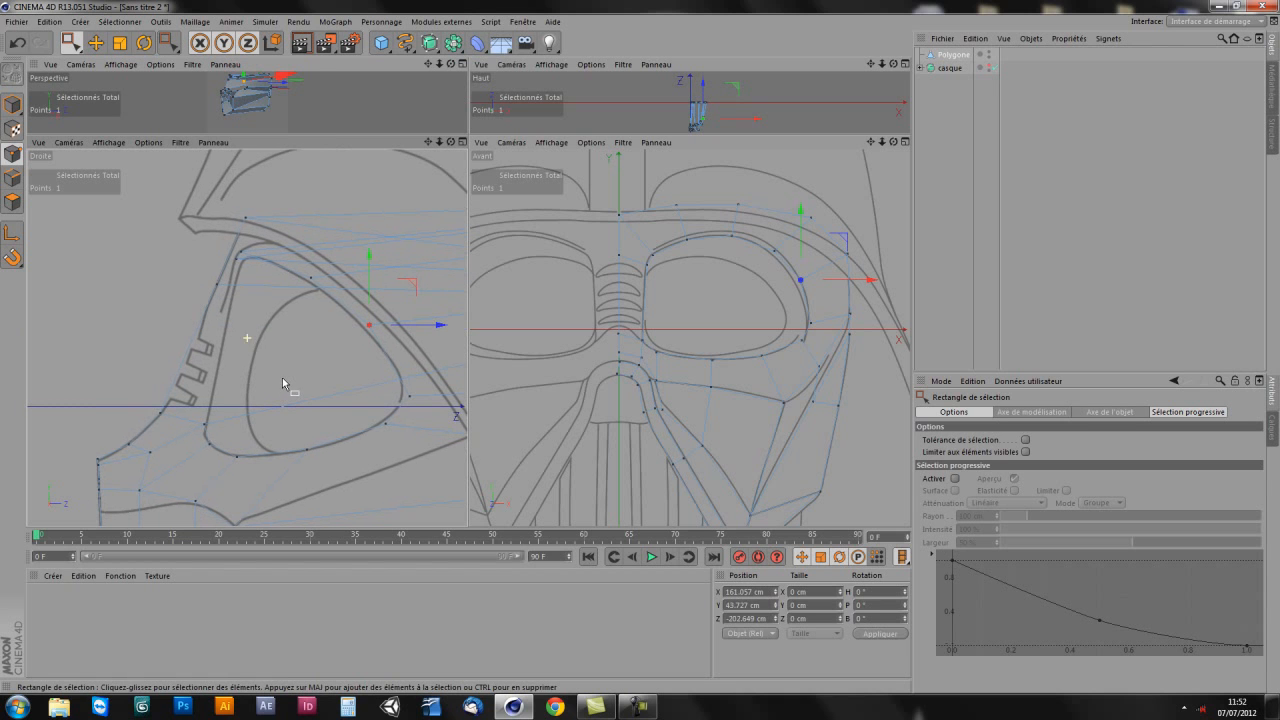
# Step: Move the two points at the eye's upper inner corner forward to about Z -276 cm, then place the lower one at about Z -278 cm
pyautogui.keyDown('shift'); pyautogui.click(649, 257); pyautogui.keyUp('shift')
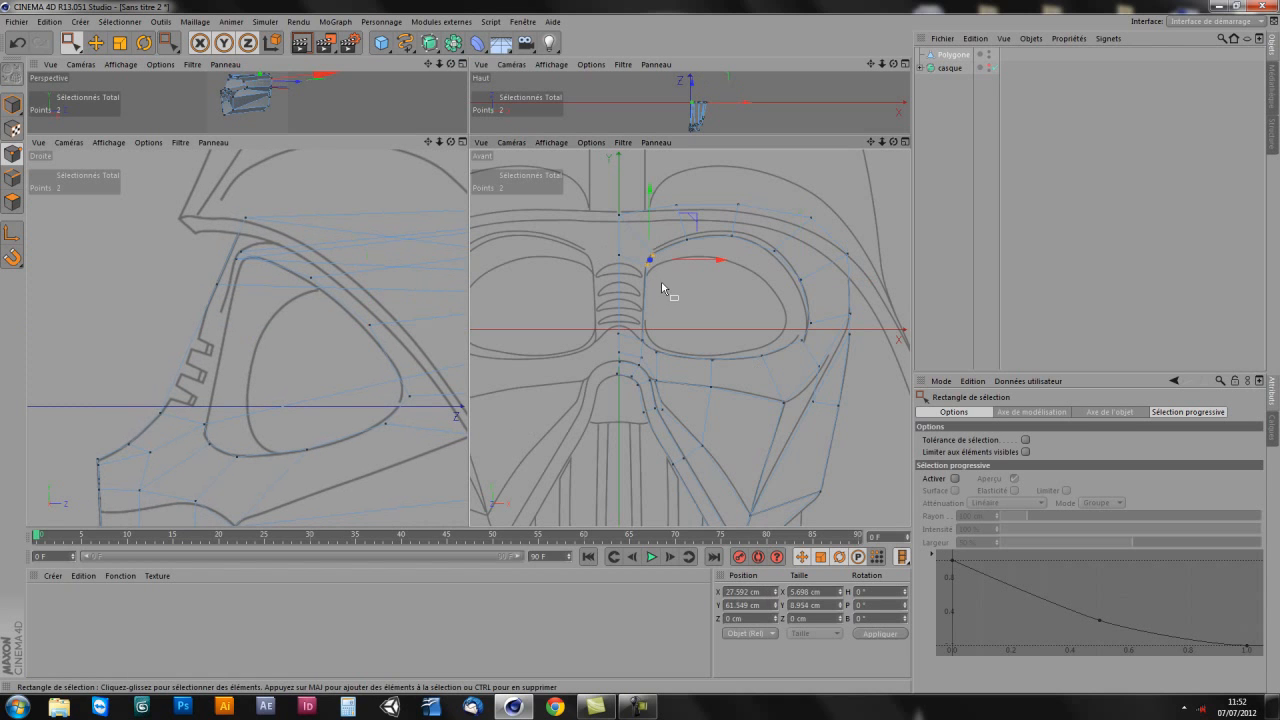
pyautogui.scroll(-5, 268, 373)
pyautogui.keyDown('alt'); pyautogui.moveTo(267, 368); pyautogui.dragTo(237, 373, button='middle'); pyautogui.keyUp('alt')
pyautogui.moveTo(443, 310); pyautogui.dragTo(331, 323)
pyautogui.keyDown('alt'); pyautogui.moveTo(278, 336); pyautogui.dragTo(276, 364, button='middle'); pyautogui.keyUp('alt')
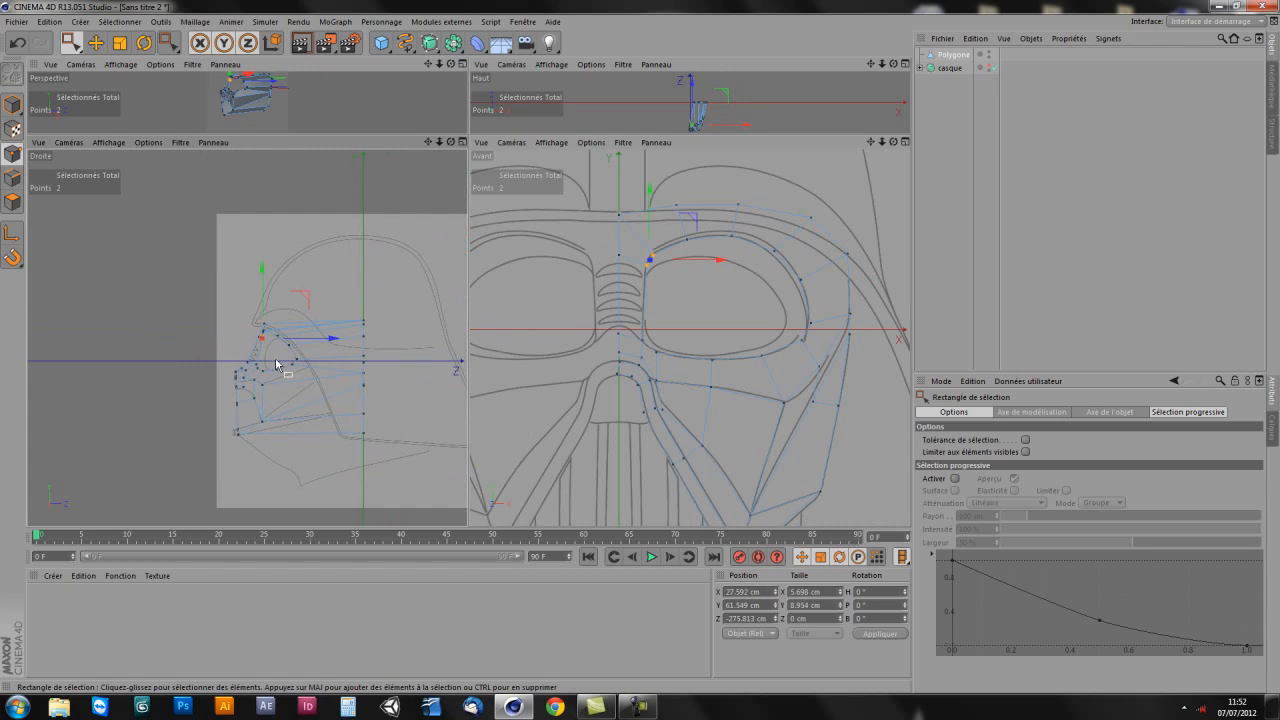
pyautogui.scroll(5, 277, 364)
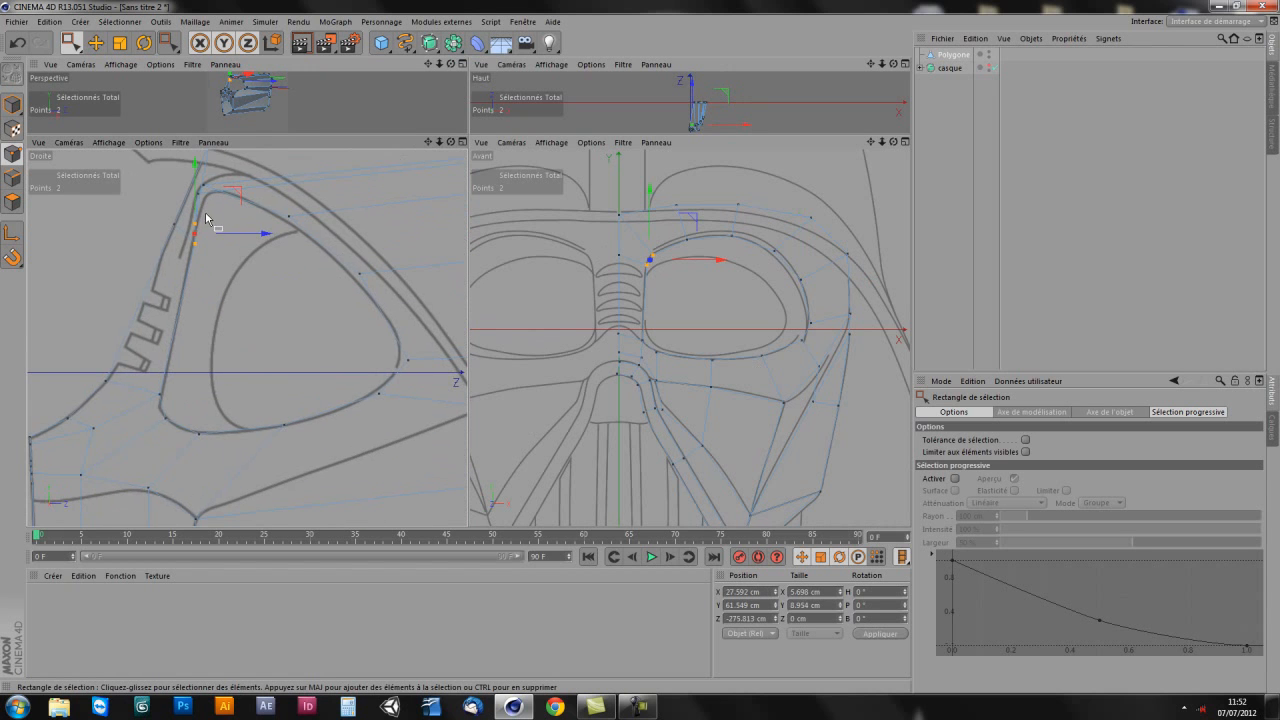
pyautogui.click(196, 222)
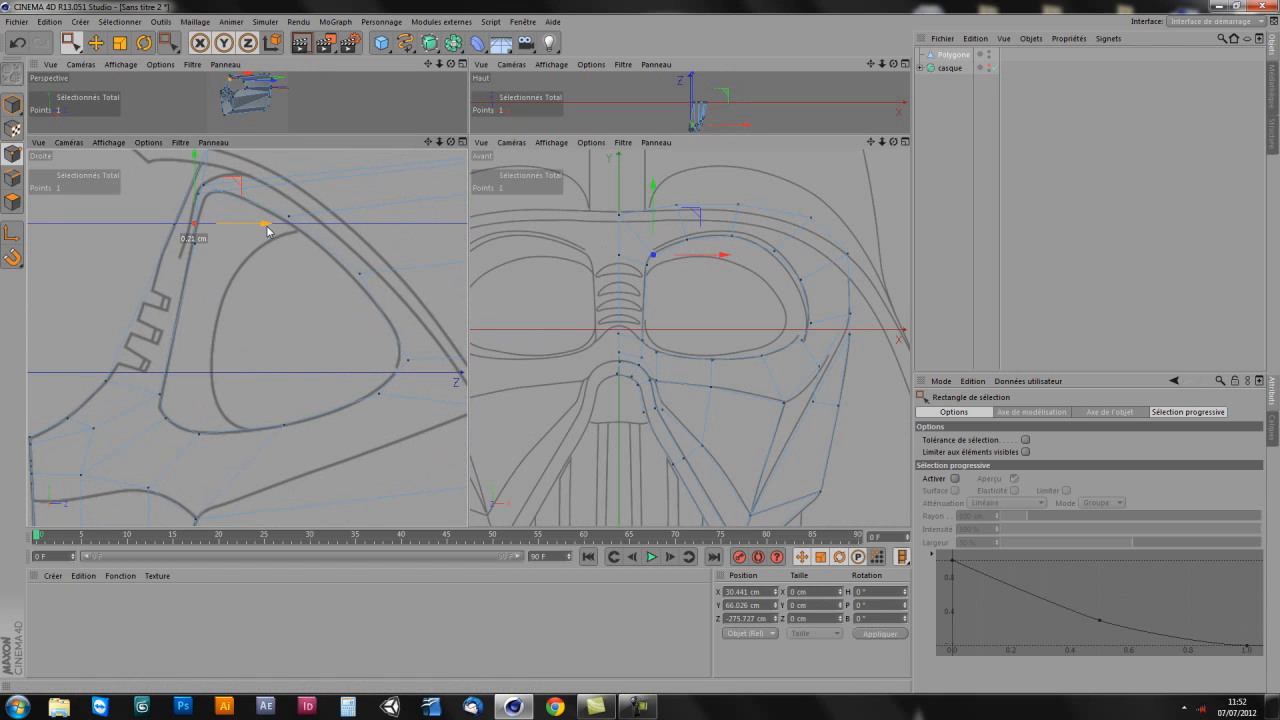
pyautogui.moveTo(173, 258); pyautogui.dragTo(174, 258)
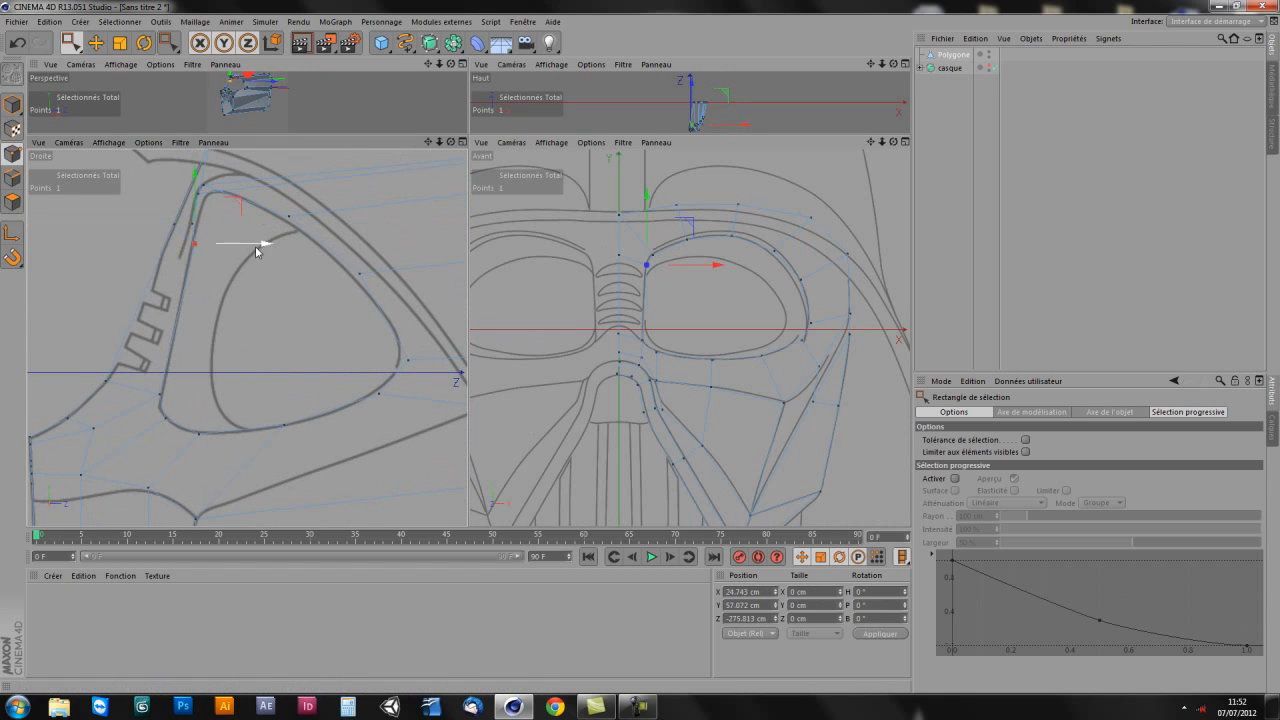
# Step: Select the six points along the brow and outer mask edge and move them forward together beyond Z -144 cm
pyautogui.scroll(-5, 271, 318)
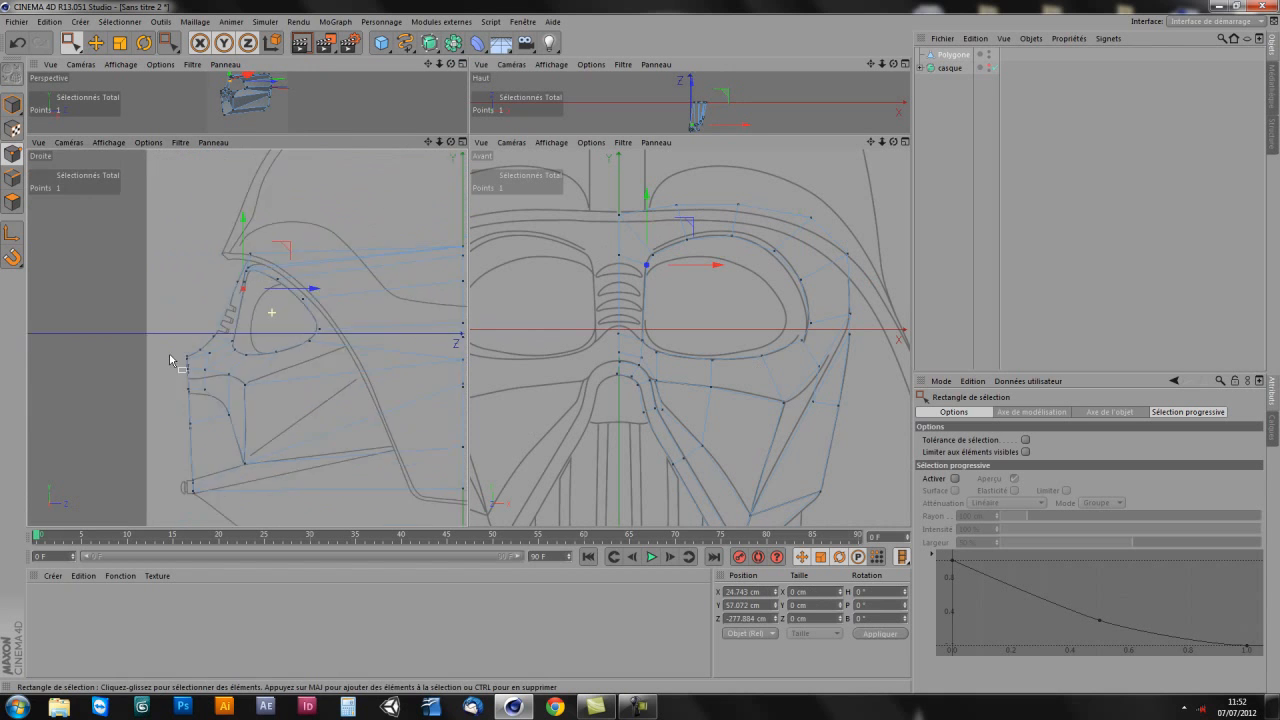
pyautogui.moveTo(664, 196); pyautogui.dragTo(792, 224)
pyautogui.keyDown('shift'); pyautogui.moveTo(842, 311); pyautogui.dragTo(834, 378); pyautogui.keyUp('shift')
pyautogui.moveTo(450, 310); pyautogui.dragTo(371, 316)
pyautogui.moveTo(327, 381); pyautogui.dragTo(339, 405, button='middle')
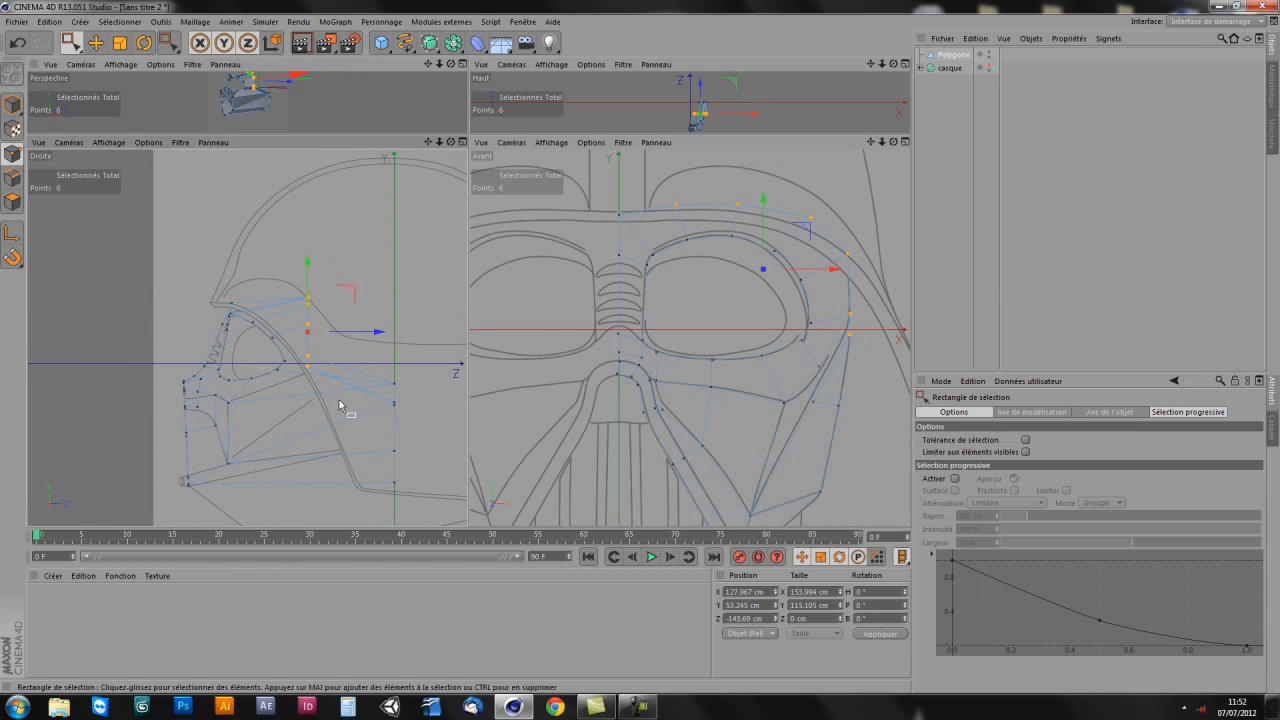
pyautogui.moveTo(376, 334); pyautogui.dragTo(352, 339)
# Step: In the perspective view, move brow-edge points forward to curve the brow, placing its outer corner point at about Z -205 cm
pyautogui.middleClick(327, 97)
pyautogui.keyDown('alt'); pyautogui.moveTo(415, 187); pyautogui.dragTo(514, 282); pyautogui.keyUp('alt')
pyautogui.keyDown('alt'); pyautogui.moveTo(351, 270); pyautogui.dragTo(508, 244); pyautogui.keyUp('alt')
pyautogui.keyDown('alt'); pyautogui.moveTo(508, 245); pyautogui.dragTo(526, 276); pyautogui.keyUp('alt')
pyautogui.moveTo(431, 213); pyautogui.dragTo(363, 238)
pyautogui.moveTo(484, 220); pyautogui.dragTo(519, 286)
pyautogui.moveTo(606, 259); pyautogui.dragTo(558, 272)
pyautogui.keyDown('alt'); pyautogui.moveTo(456, 273); pyautogui.dragTo(718, 247); pyautogui.keyUp('alt')
pyautogui.keyDown('alt'); pyautogui.moveTo(785, 271); pyautogui.dragTo(376, 224); pyautogui.keyUp('alt')
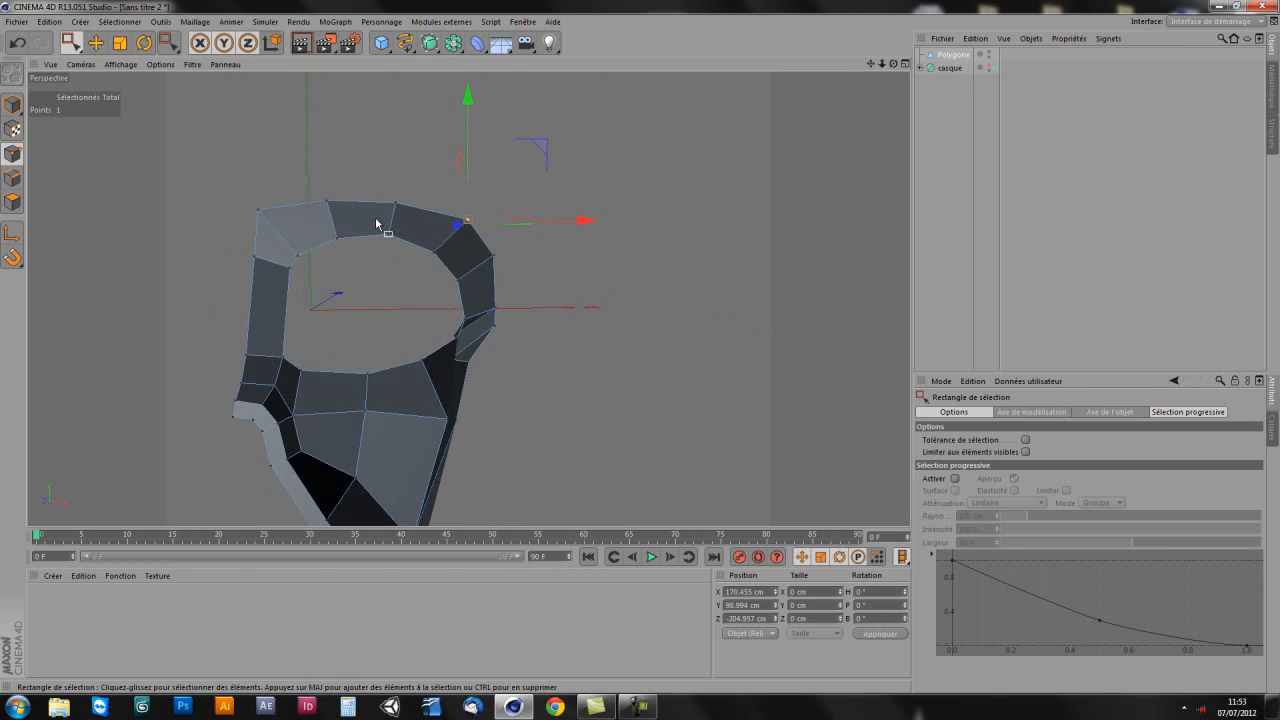
# Step: Refine the depth of the brow-edge points, placing the outer corner point at about Z -193 cm
pyautogui.keyDown('alt'); pyautogui.moveTo(402, 273); pyautogui.dragTo(271, 288); pyautogui.keyUp('alt')
pyautogui.keyDown('alt'); pyautogui.moveTo(408, 237); pyautogui.dragTo(468, 256); pyautogui.keyUp('alt')
pyautogui.moveTo(432, 214); pyautogui.dragTo(432, 214)
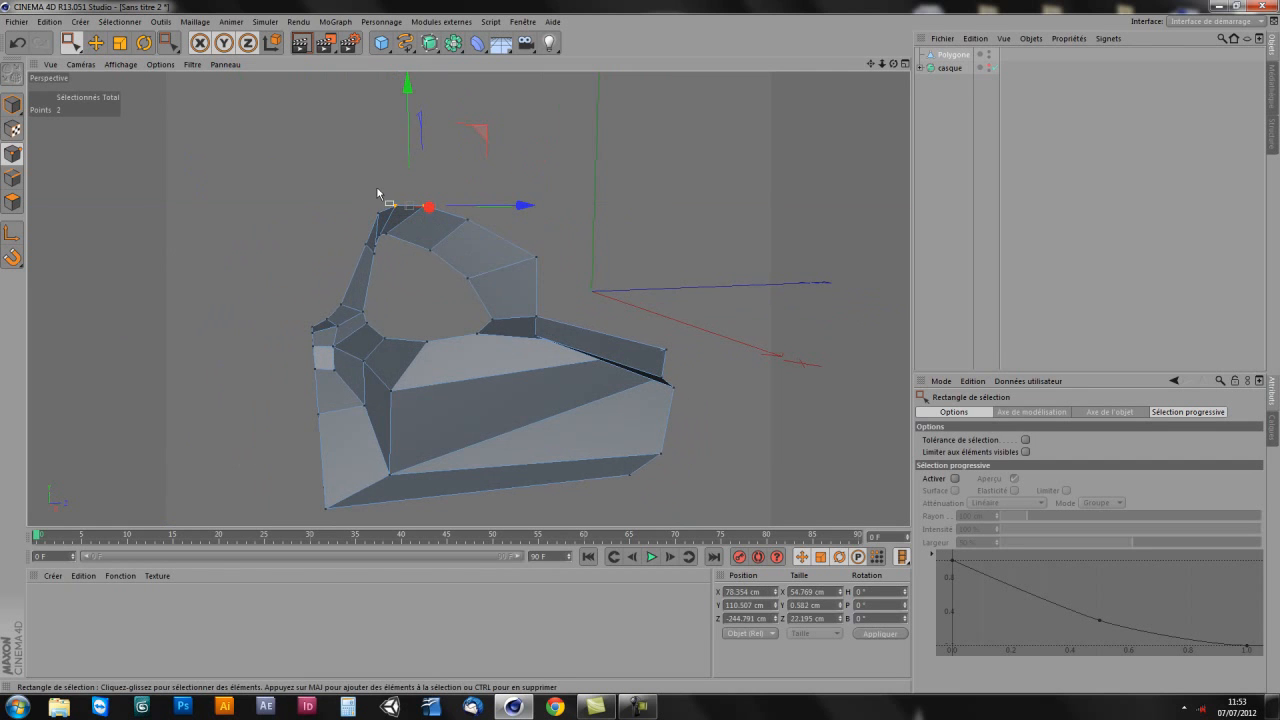
pyautogui.moveTo(510, 208); pyautogui.dragTo(497, 329)
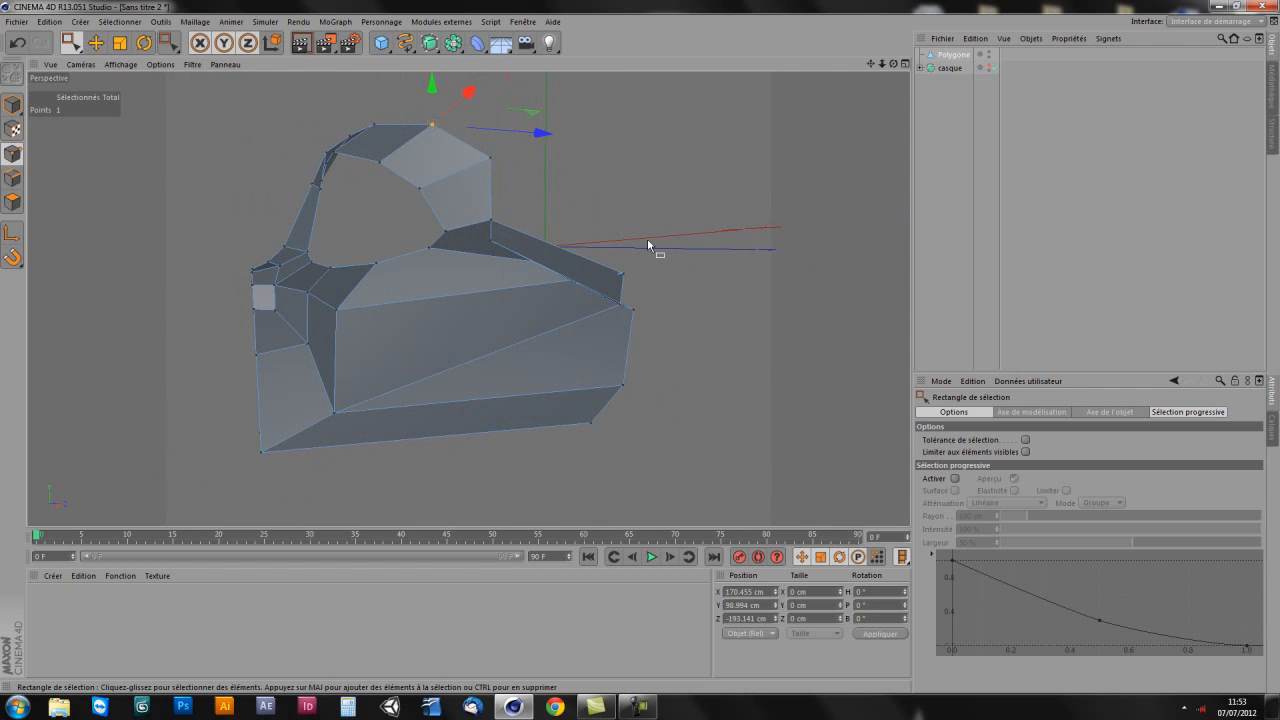
# Step: Move the three outer cheek points forward together, then shift the rearmost one back to about Z -123 cm
pyautogui.moveTo(589, 325); pyautogui.dragTo(590, 327)
pyautogui.moveTo(600, 409)
pyautogui.keyDown('alt'); pyautogui.mouseDown()
pyautogui.moveTo(586, 372)
pyautogui.moveTo(622, 400)
pyautogui.mouseUp(); pyautogui.keyUp('alt')
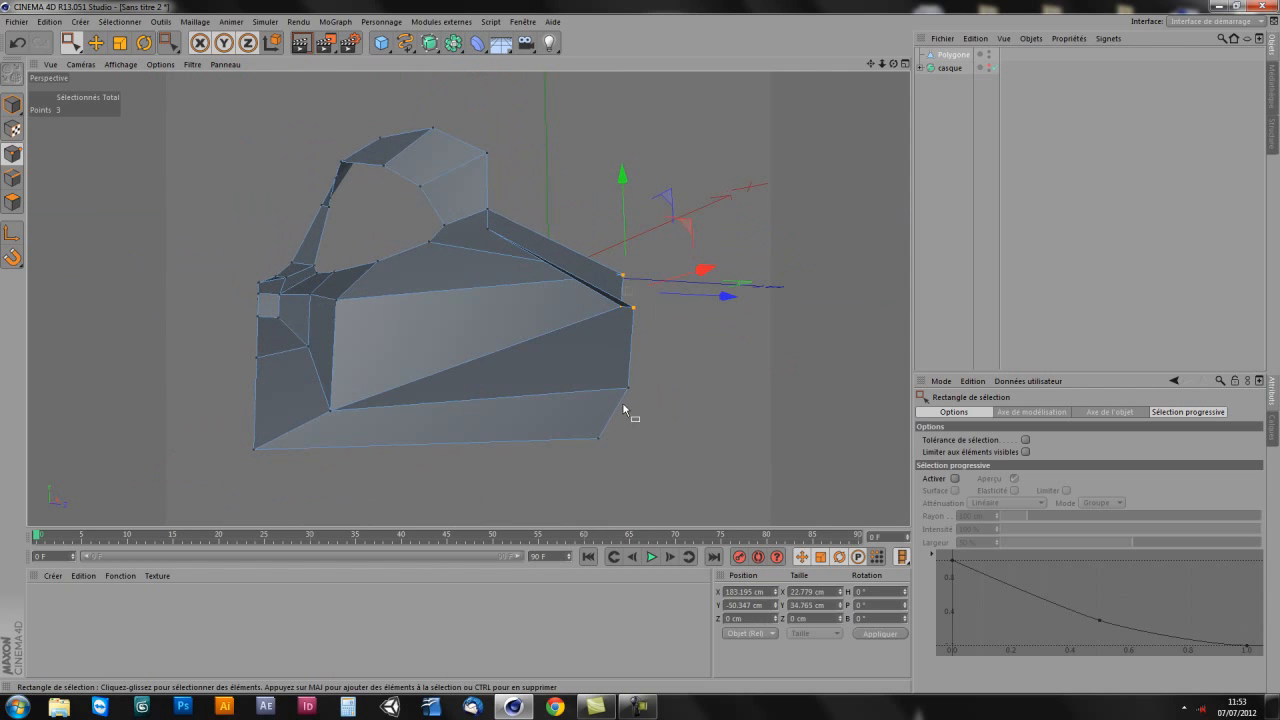
pyautogui.moveTo(726, 293); pyautogui.dragTo(540, 304)
pyautogui.keyDown('alt'); pyautogui.moveTo(463, 314); pyautogui.dragTo(420, 323); pyautogui.keyUp('alt')
pyautogui.click(453, 304)
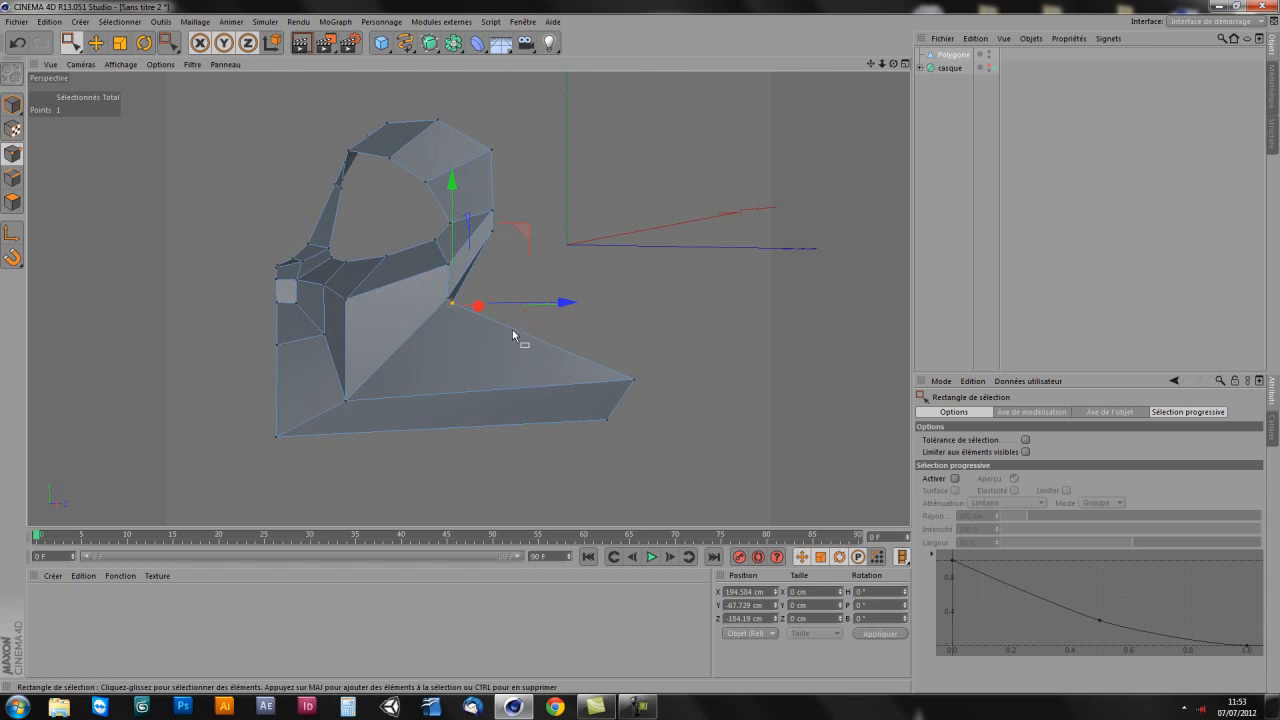
pyautogui.moveTo(563, 305); pyautogui.dragTo(627, 301)
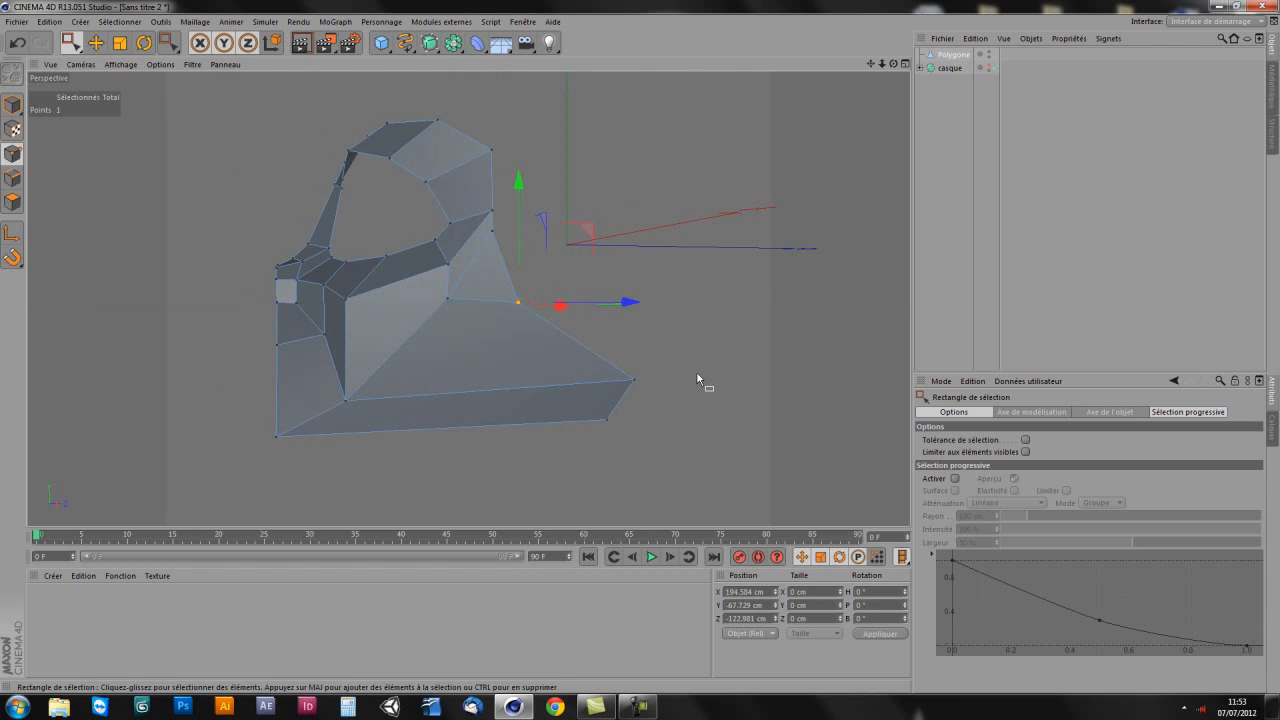
# Step: Move the two lowest rear jaw points forward and fit them to the helmet edge in the side blueprint at about Z -84 cm
pyautogui.moveTo(548, 467); pyautogui.dragTo(548, 467)
pyautogui.keyDown('alt'); pyautogui.moveTo(548, 467); pyautogui.dragTo(729, 443); pyautogui.keyUp('alt')
pyautogui.moveTo(746, 400); pyautogui.dragTo(626, 377)
pyautogui.middleClick(626, 377)
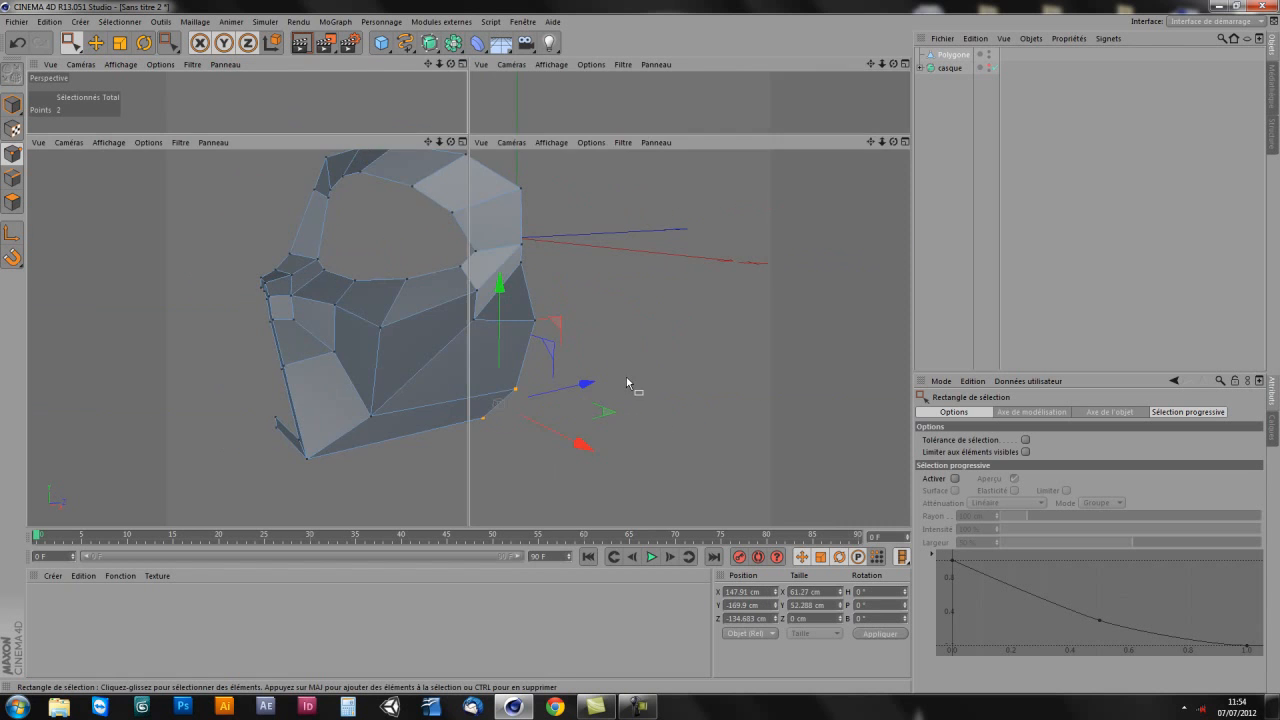
pyautogui.middleClick(397, 415)
pyautogui.keyDown('alt'); pyautogui.moveTo(460, 414); pyautogui.dragTo(401, 343, button='middle'); pyautogui.keyUp('alt')
pyautogui.keyDown('alt'); pyautogui.moveTo(401, 343); pyautogui.dragTo(480, 354, button='right'); pyautogui.keyUp('alt')
pyautogui.keyDown('alt'); pyautogui.moveTo(536, 381); pyautogui.dragTo(464, 398, button='middle'); pyautogui.keyUp('alt')
pyautogui.moveTo(569, 437); pyautogui.dragTo(648, 438)
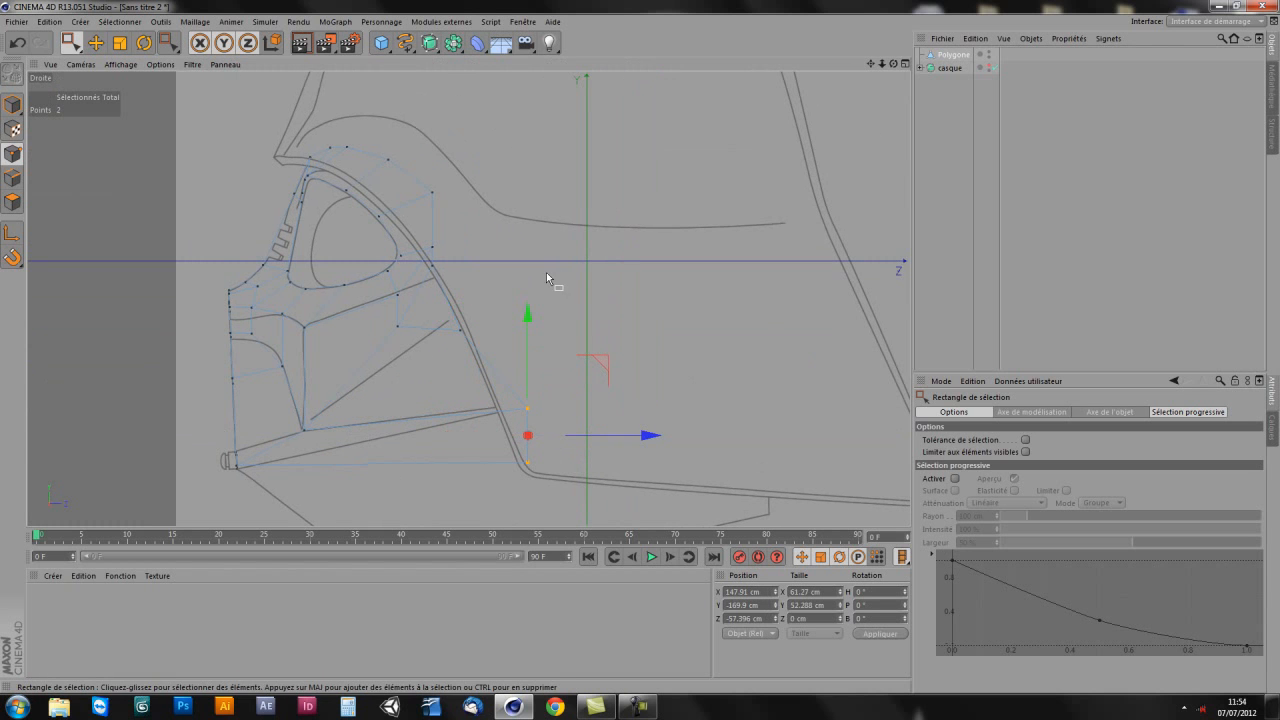
pyautogui.moveTo(626, 441); pyautogui.dragTo(638, 440)
pyautogui.middleClick(683, 366)
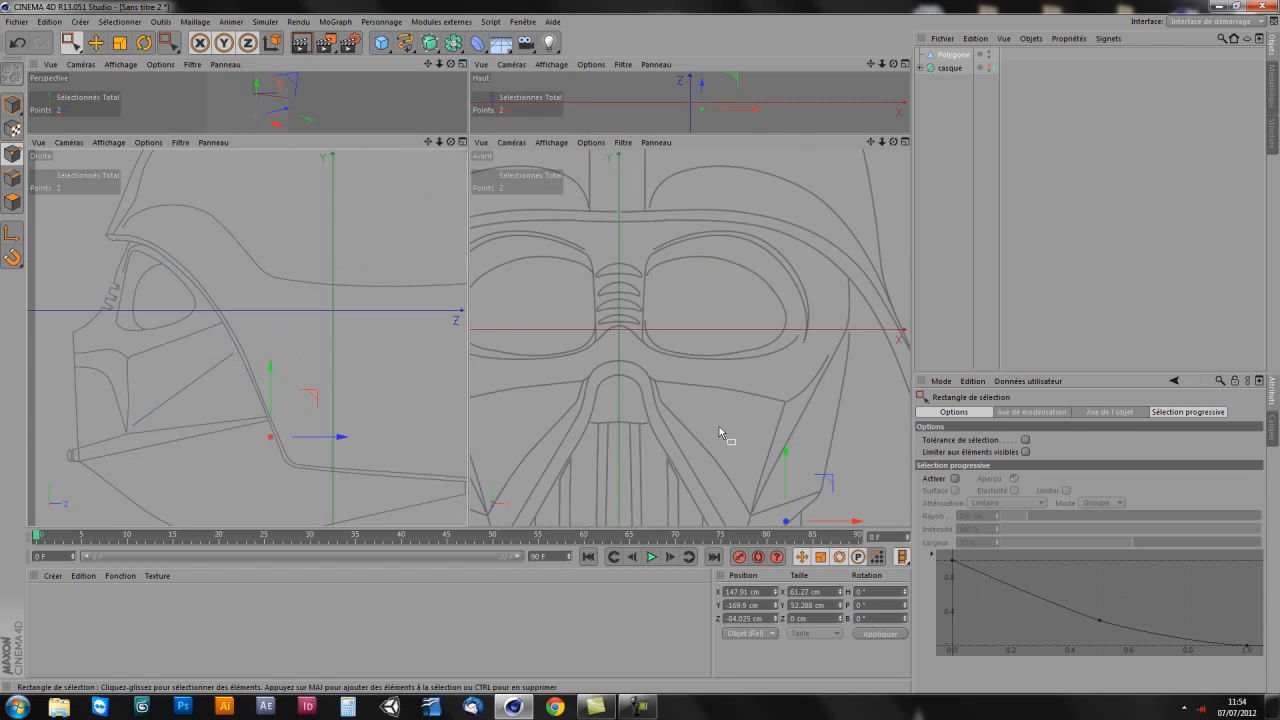
# Step: Move the lowest jaw corner point forward in the side view to about Z -315 cm, near the round mouth fitting
pyautogui.middleClick(720, 440)
pyautogui.keyDown('alt'); pyautogui.moveTo(699, 293); pyautogui.dragTo(710, 238, button='middle'); pyautogui.keyUp('alt')
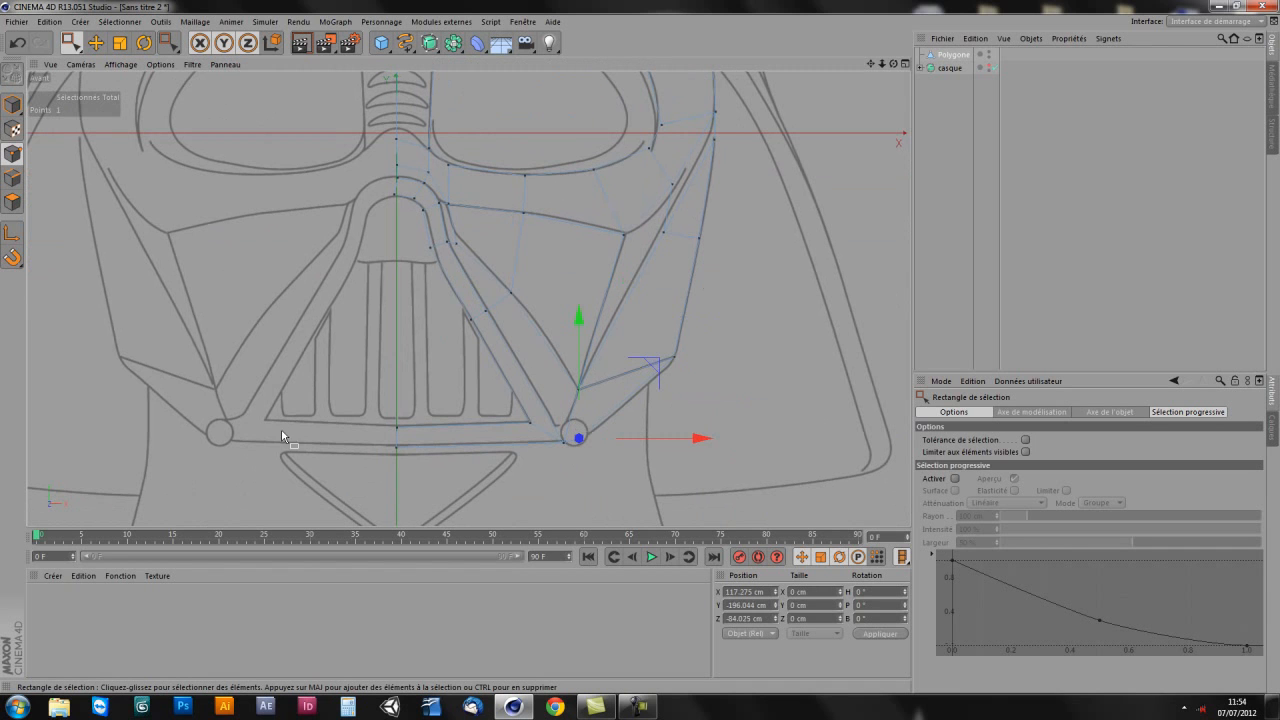
pyautogui.middleClick(277, 279)
pyautogui.middleClick(307, 283)
pyautogui.moveTo(640, 456); pyautogui.dragTo(624, 466)
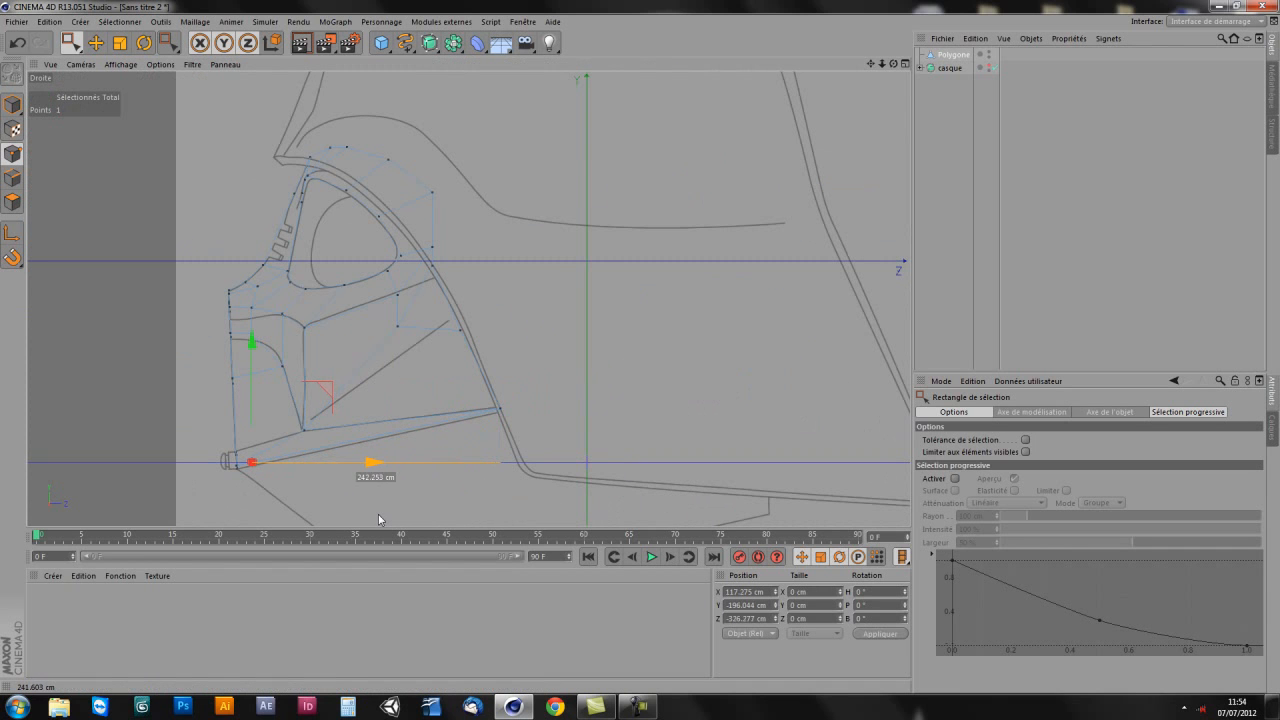
pyautogui.moveTo(388, 521); pyautogui.dragTo(386, 519)
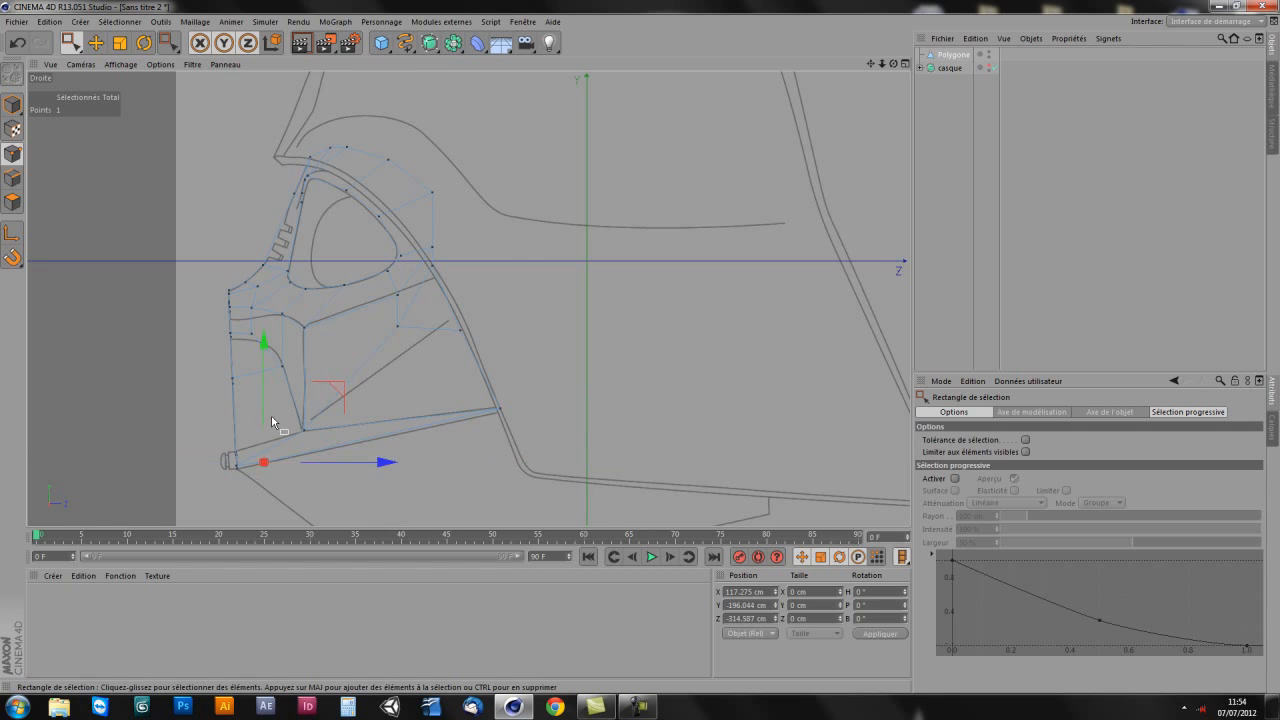
pyautogui.scroll(5, 470, 428)
pyautogui.scroll(-5, 538, 320)
pyautogui.scroll(-4, 556, 362)
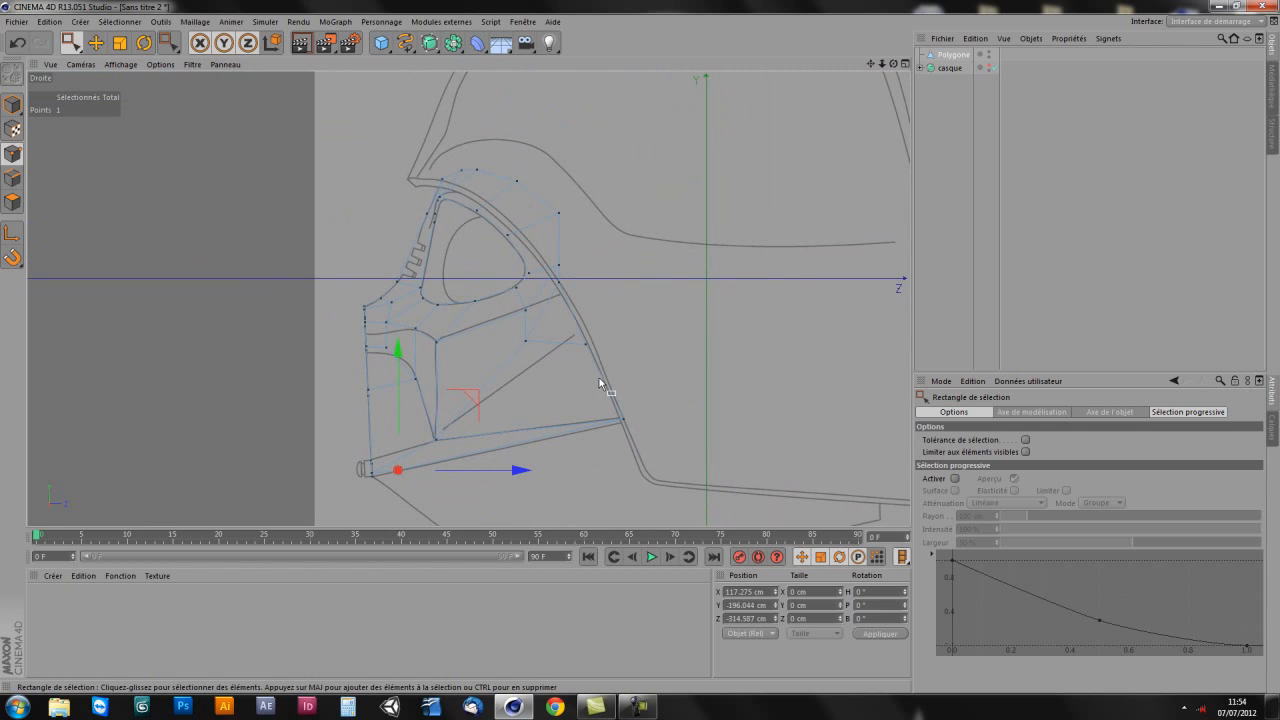
# Step: Add a Symmetry object and make the mask polygon object its child to mirror the half mask
pyautogui.middleClick(554, 303)
pyautogui.middleClick(311, 128)
pyautogui.keyDown('alt'); pyautogui.moveTo(433, 272); pyautogui.dragTo(404, 153); pyautogui.keyUp('alt')
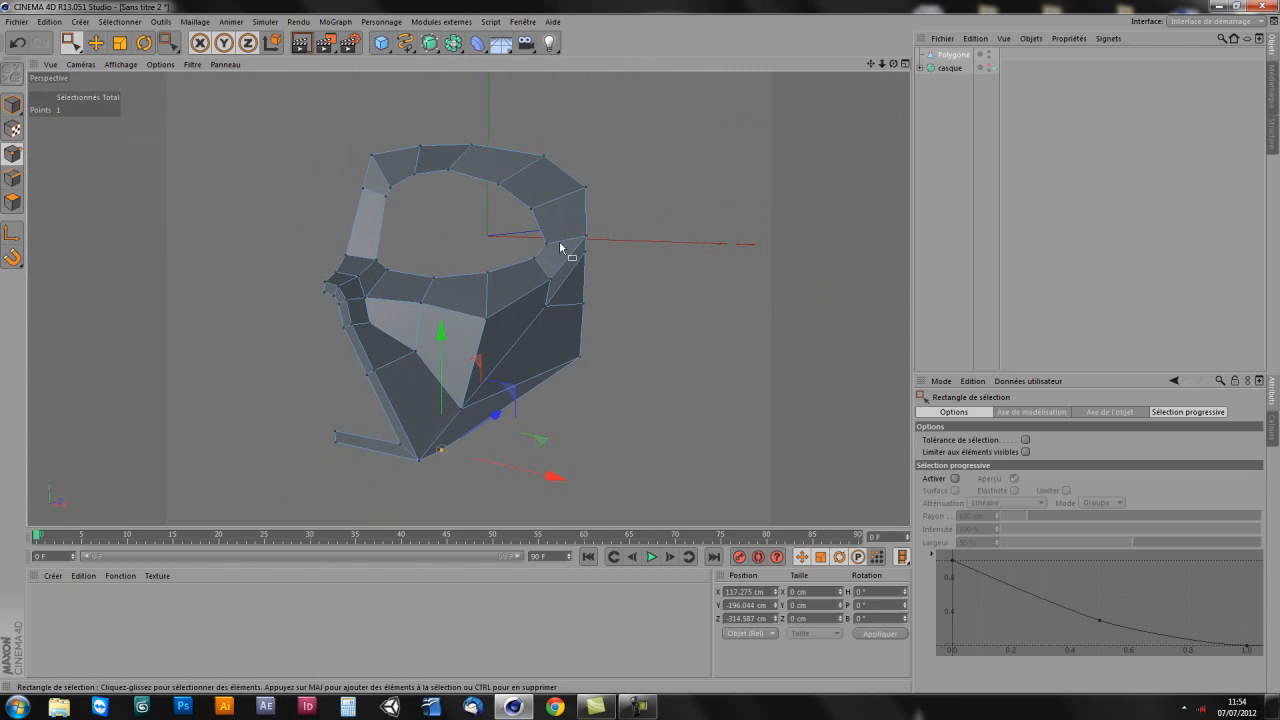
pyautogui.click(431, 44)
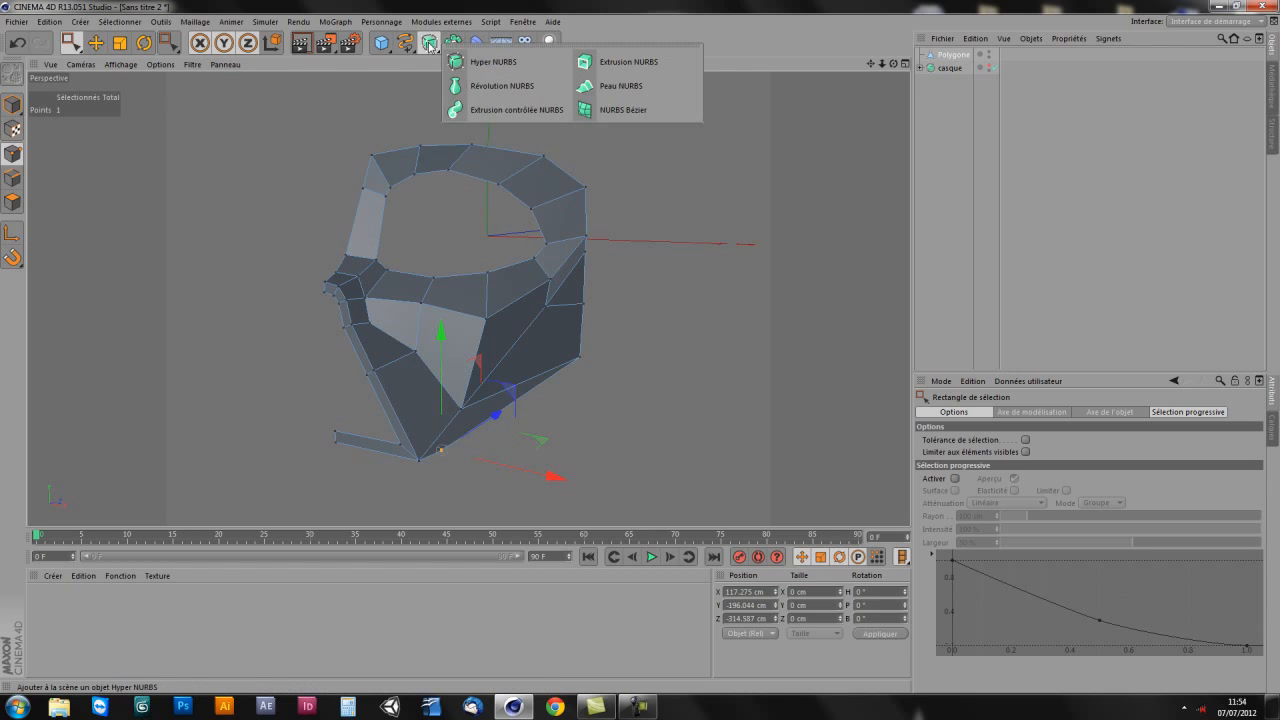
pyautogui.click(454, 43)
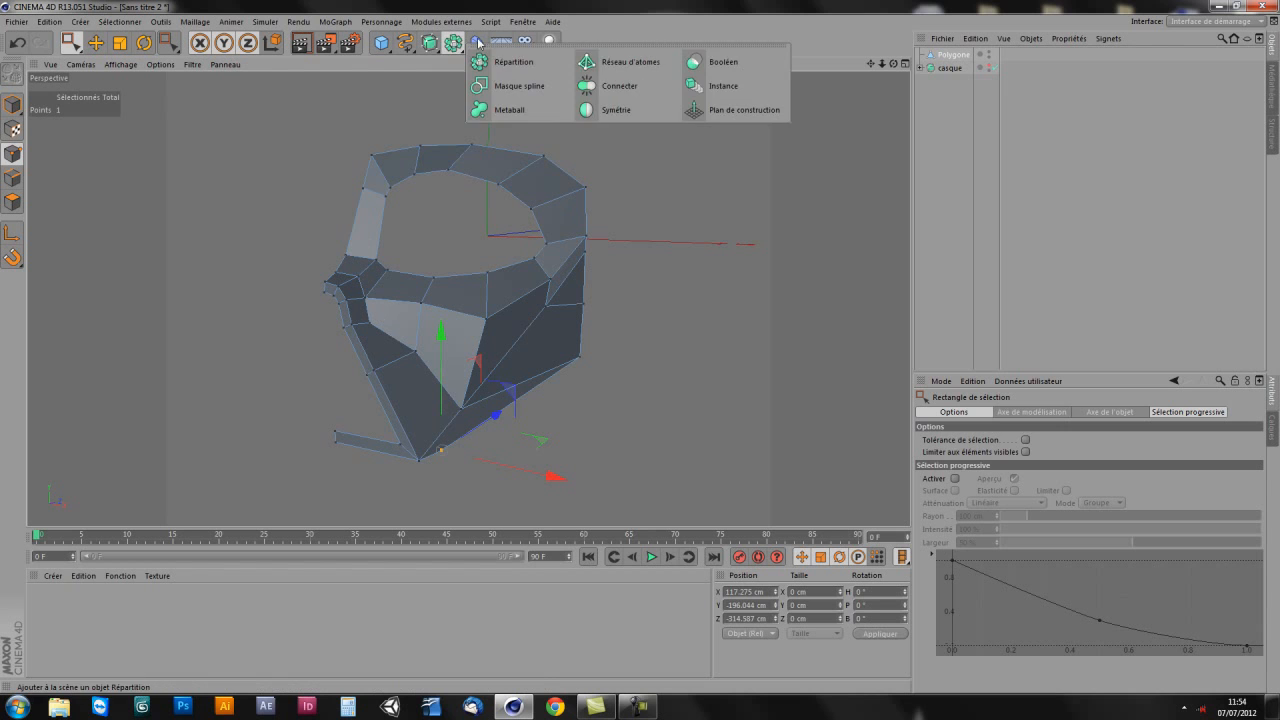
pyautogui.click(614, 109)
pyautogui.moveTo(955, 67); pyautogui.dragTo(955, 54)
pyautogui.keyDown('alt'); pyautogui.moveTo(468, 298); pyautogui.dragTo(549, 284); pyautogui.keyUp('alt')
pyautogui.keyDown('alt'); pyautogui.moveTo(496, 324); pyautogui.dragTo(529, 358, button='middle'); pyautogui.keyUp('alt')
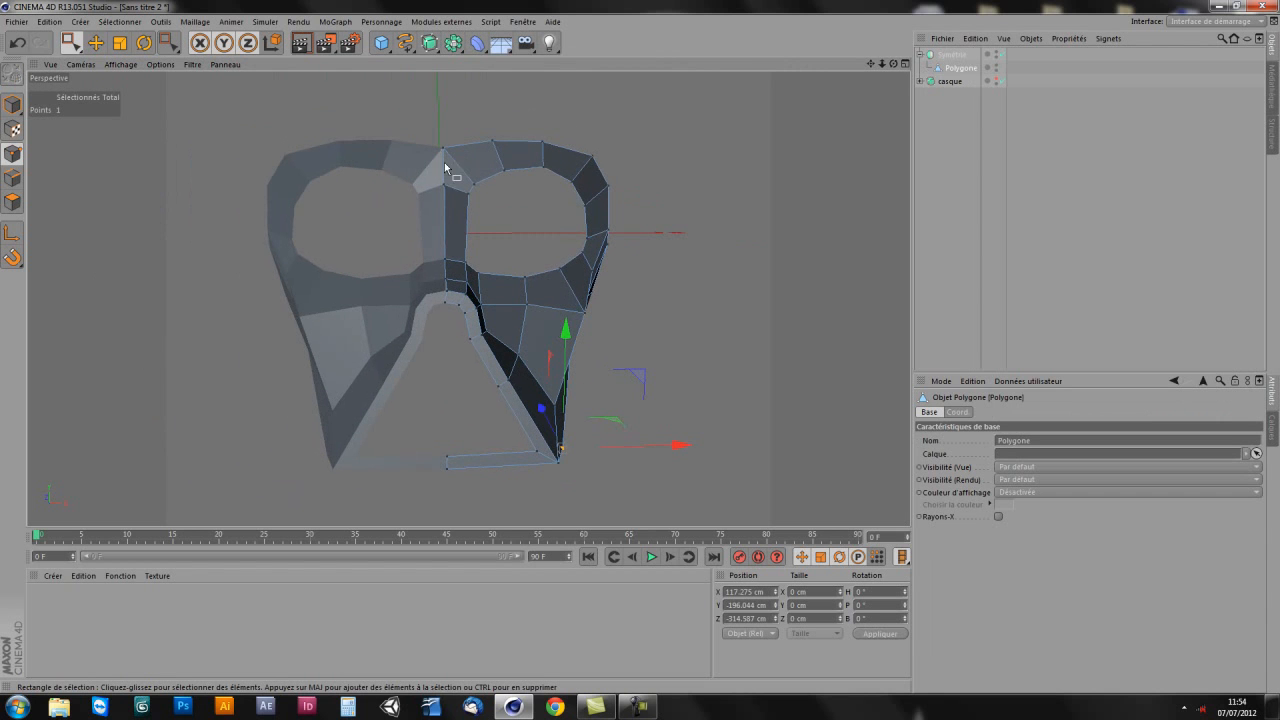
# Step: Select all points along the mask's centre line and flatten them onto the mirror plane with X position 0 and X size 0
pyautogui.keyDown('alt'); pyautogui.moveTo(494, 423); pyautogui.dragTo(449, 336); pyautogui.keyUp('alt')
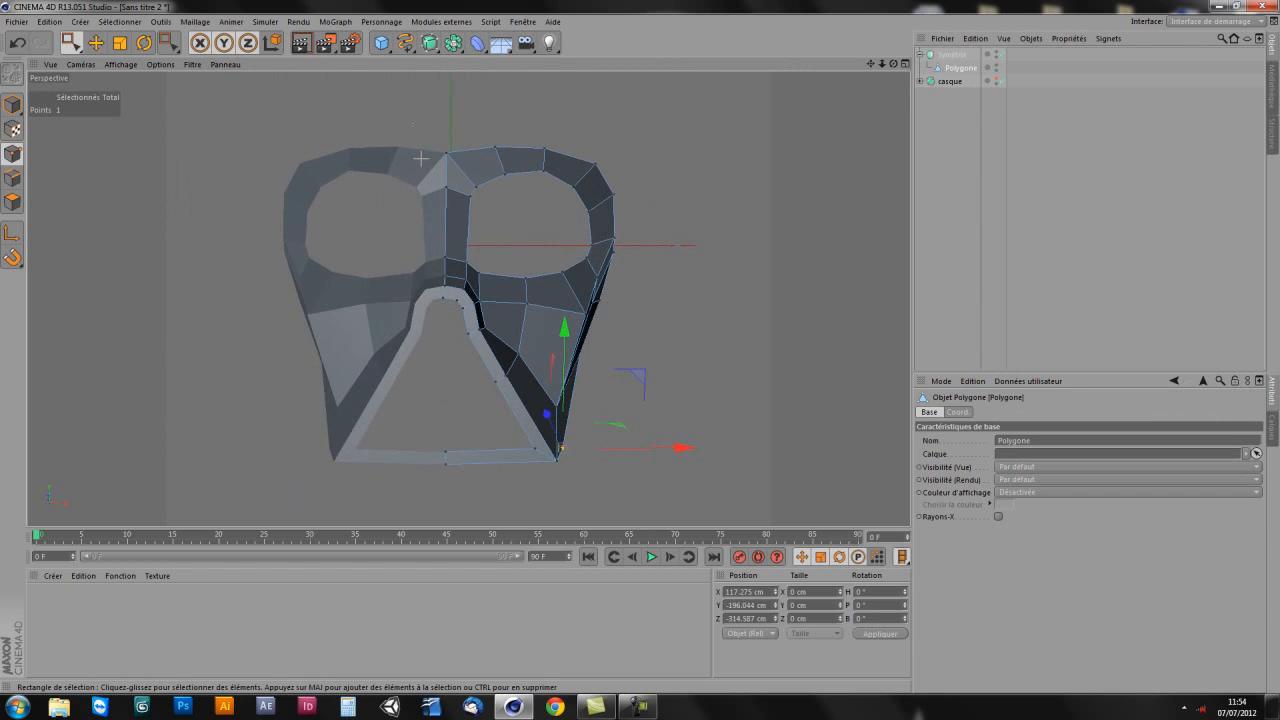
pyautogui.moveTo(455, 496); pyautogui.dragTo(457, 500)
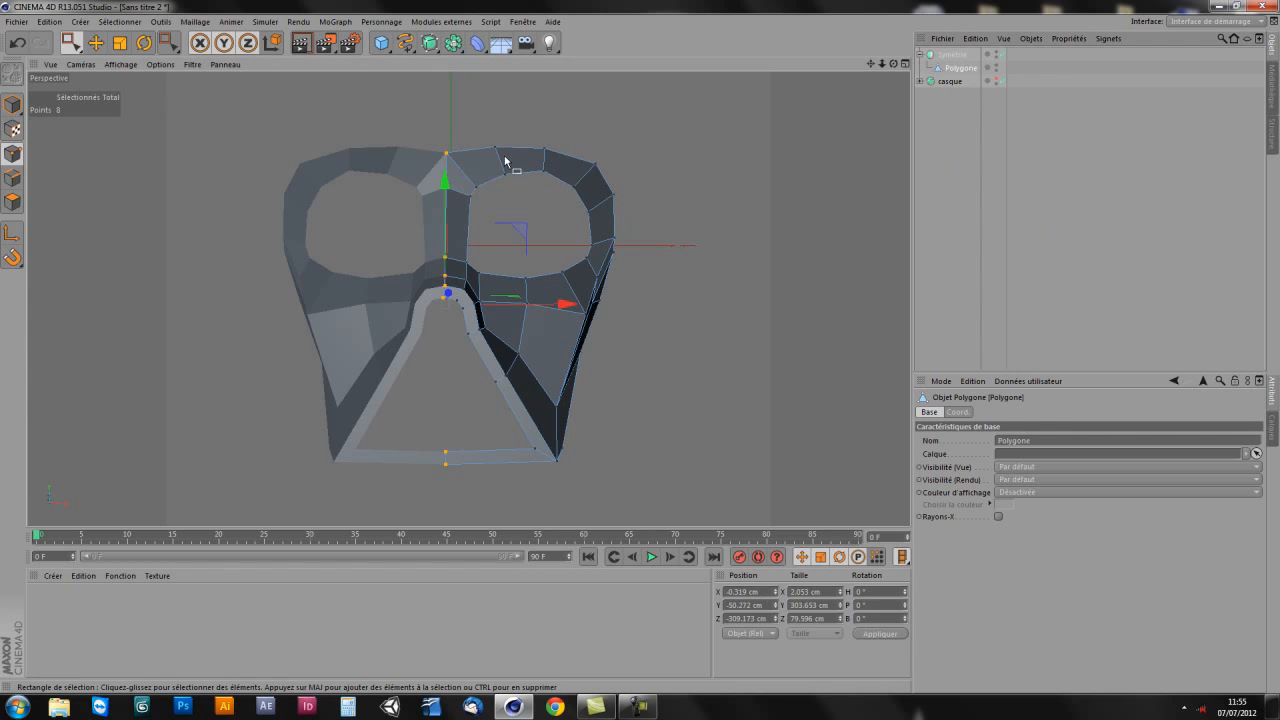
pyautogui.doubleClick(748, 592)
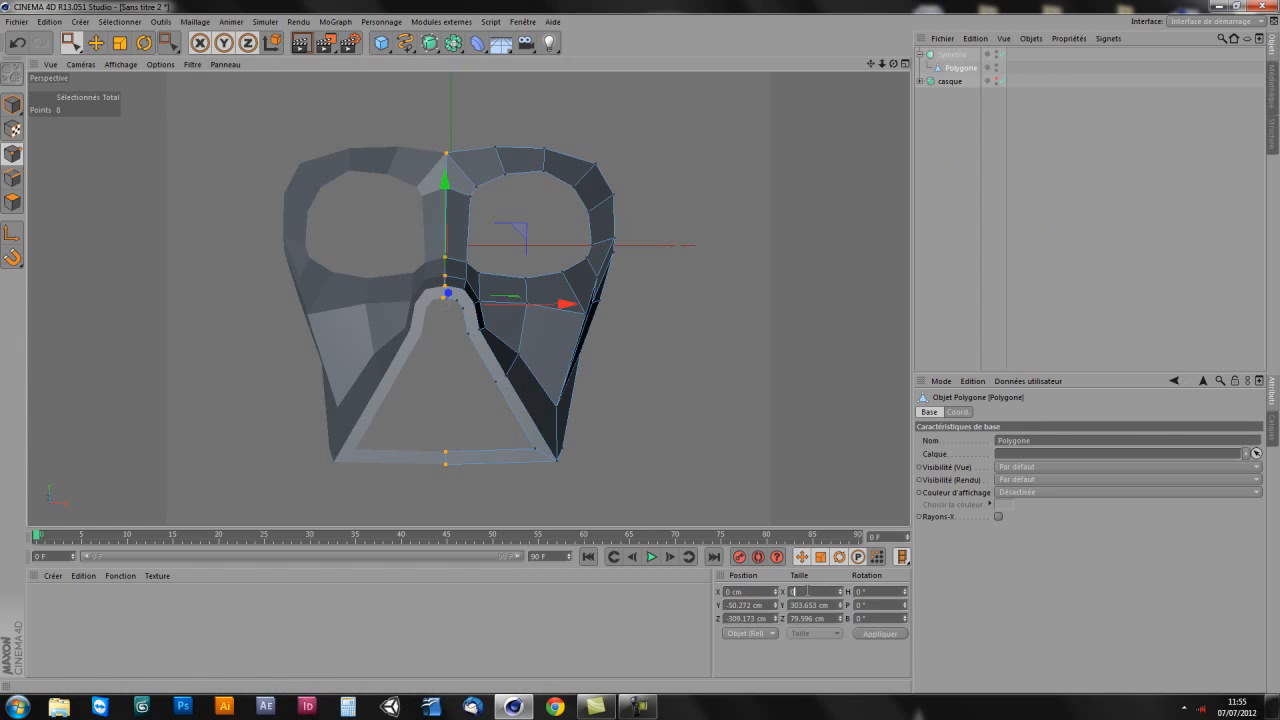
pyautogui.keyDown('alt'); pyautogui.moveTo(520, 402); pyautogui.dragTo(621, 413); pyautogui.keyUp('alt')
pyautogui.click(960, 177)
pyautogui.keyDown('alt'); pyautogui.moveTo(632, 264); pyautogui.dragTo(503, 287); pyautogui.keyUp('alt')
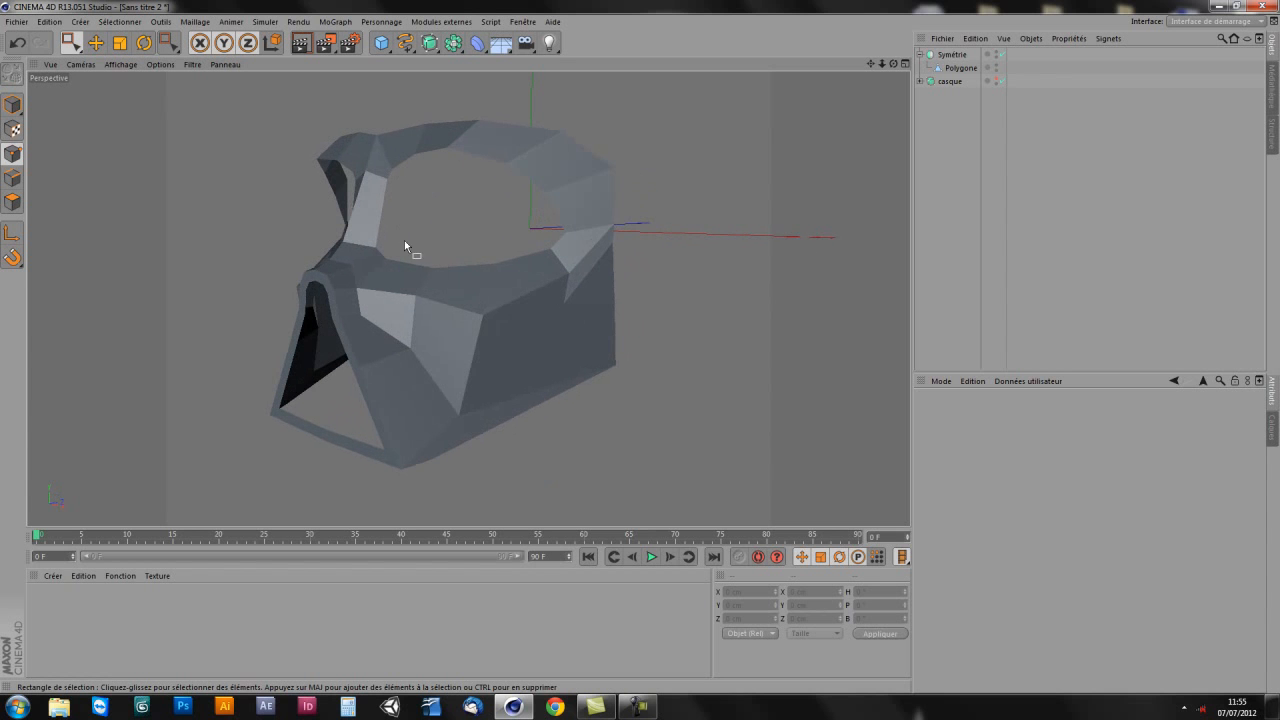
pyautogui.keyDown('alt'); pyautogui.moveTo(448, 169); pyautogui.dragTo(486, 248); pyautogui.keyUp('alt')
pyautogui.keyDown('alt'); pyautogui.moveTo(303, 347); pyautogui.dragTo(611, 374); pyautogui.keyUp('alt')
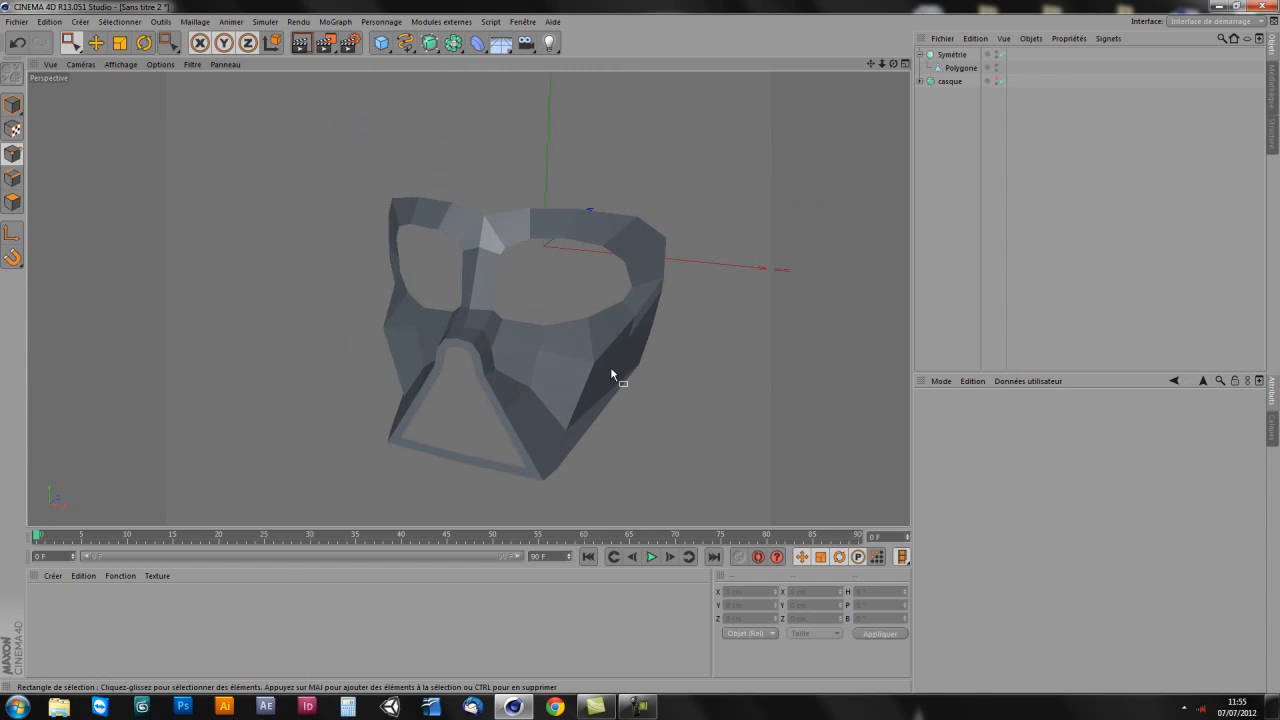